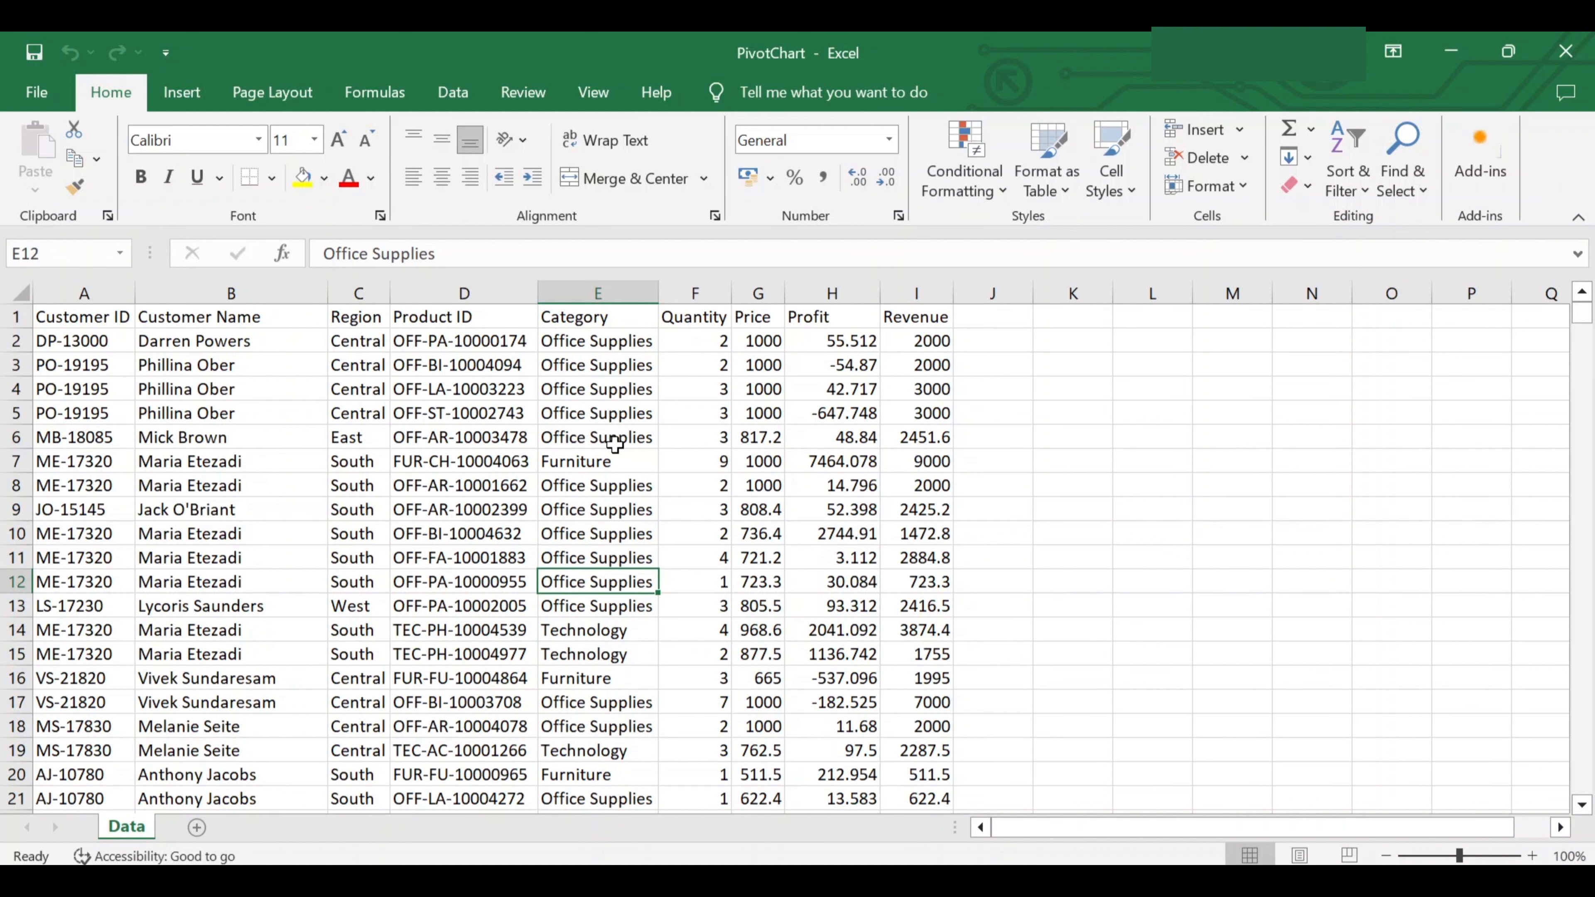
Format the Revenue column as Number with 0 decimal places
{"action": "key", "text": "Down"}
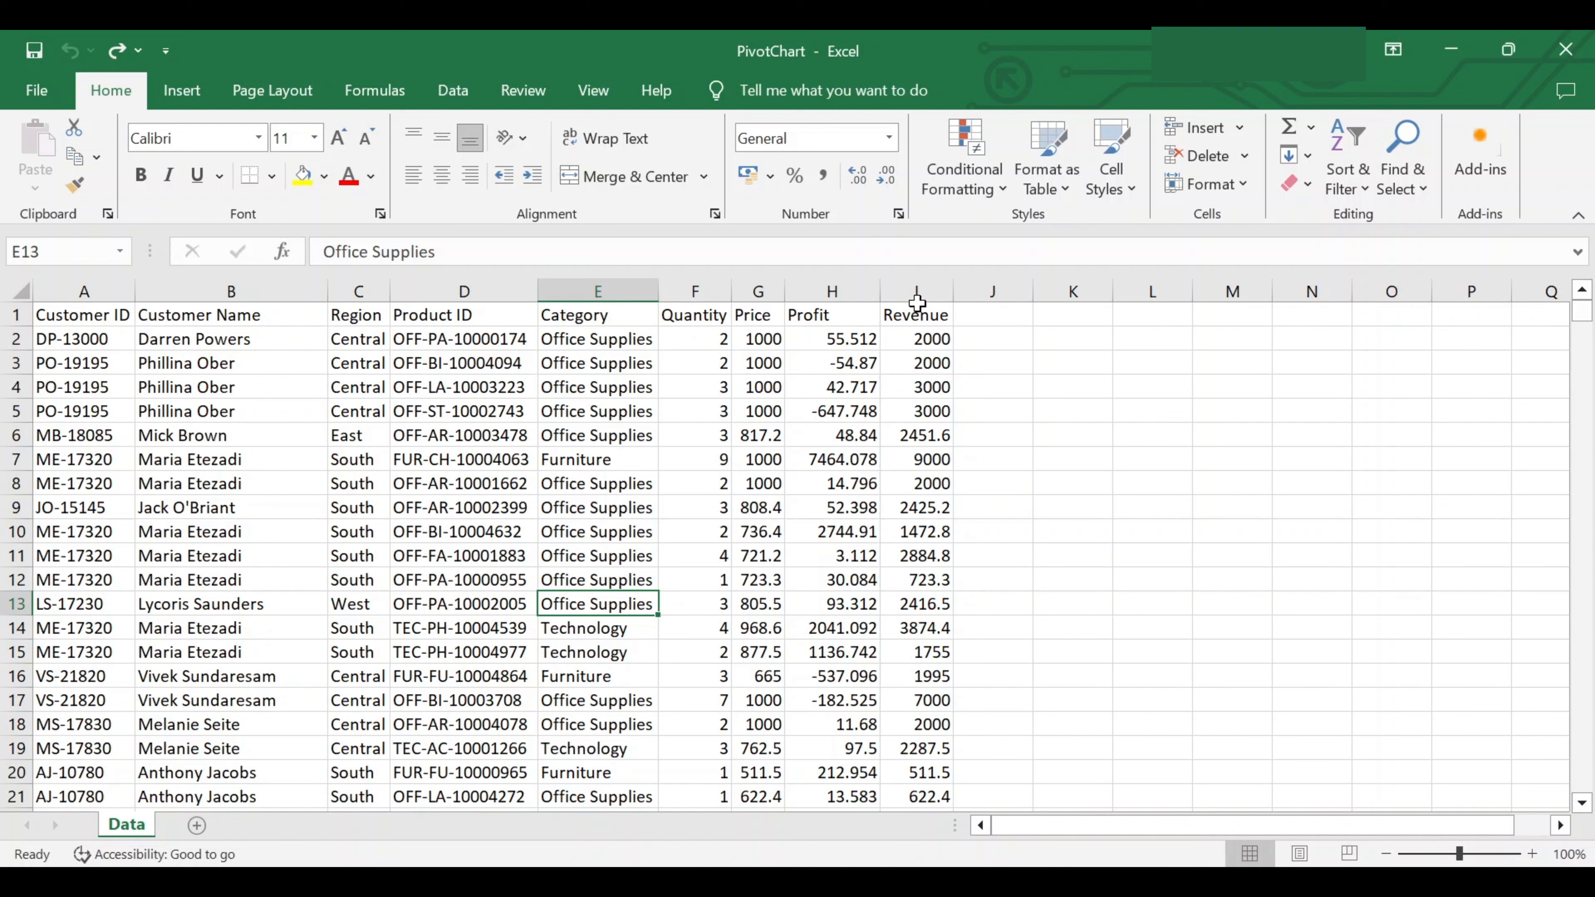
{"action": "left_click", "coordinate": [916, 288]}
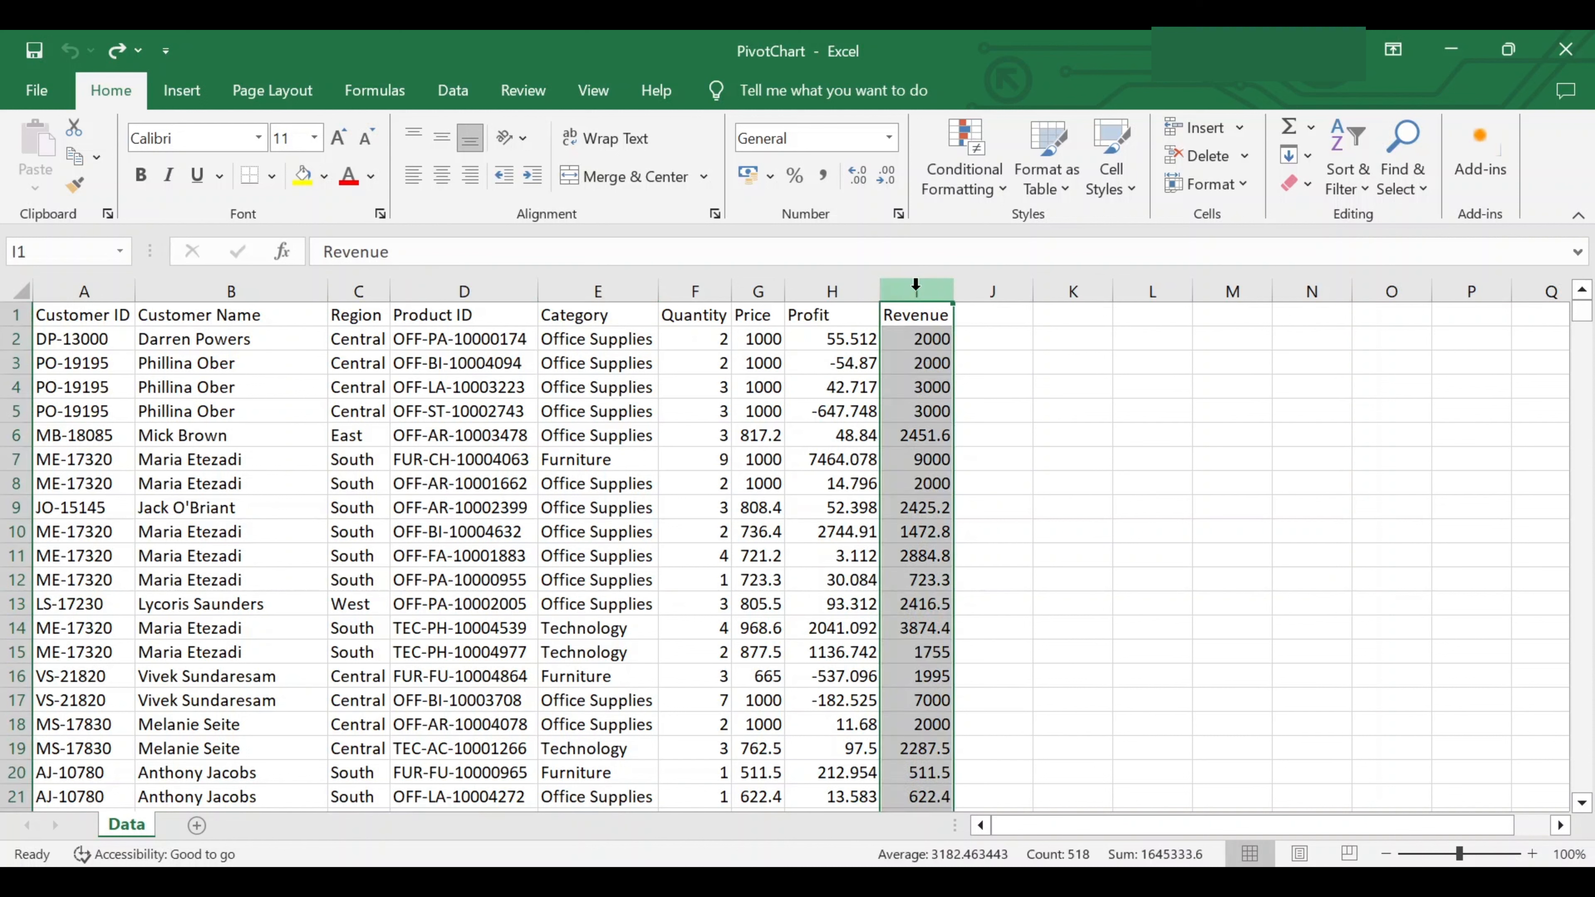
{"action": "right_click", "coordinate": [913, 440]}
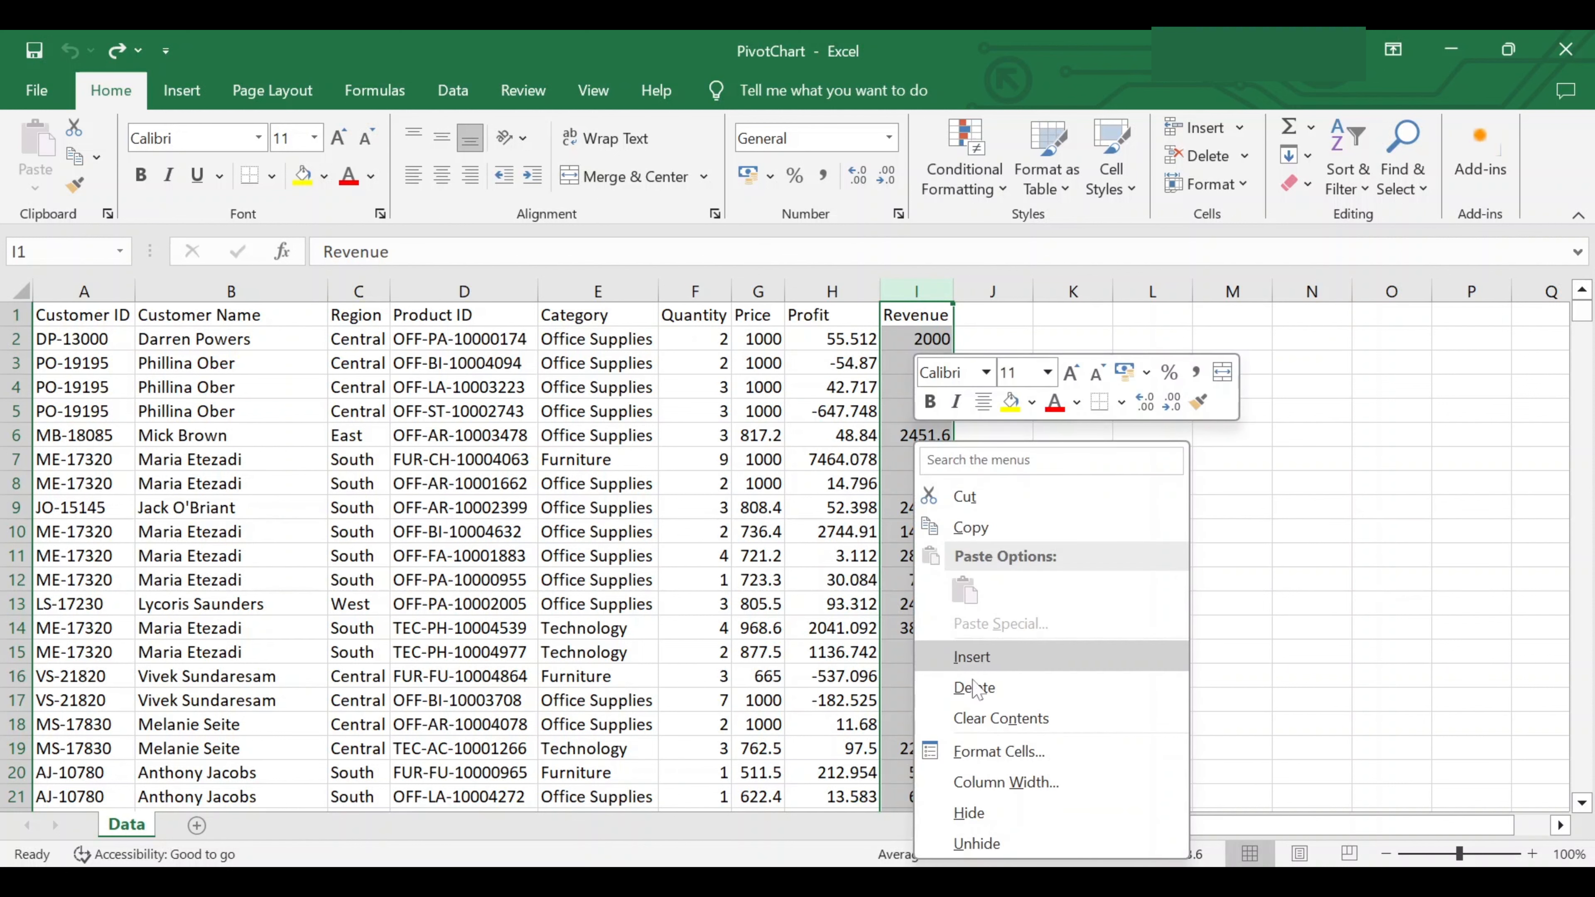
{"action": "left_click", "coordinate": [996, 753]}
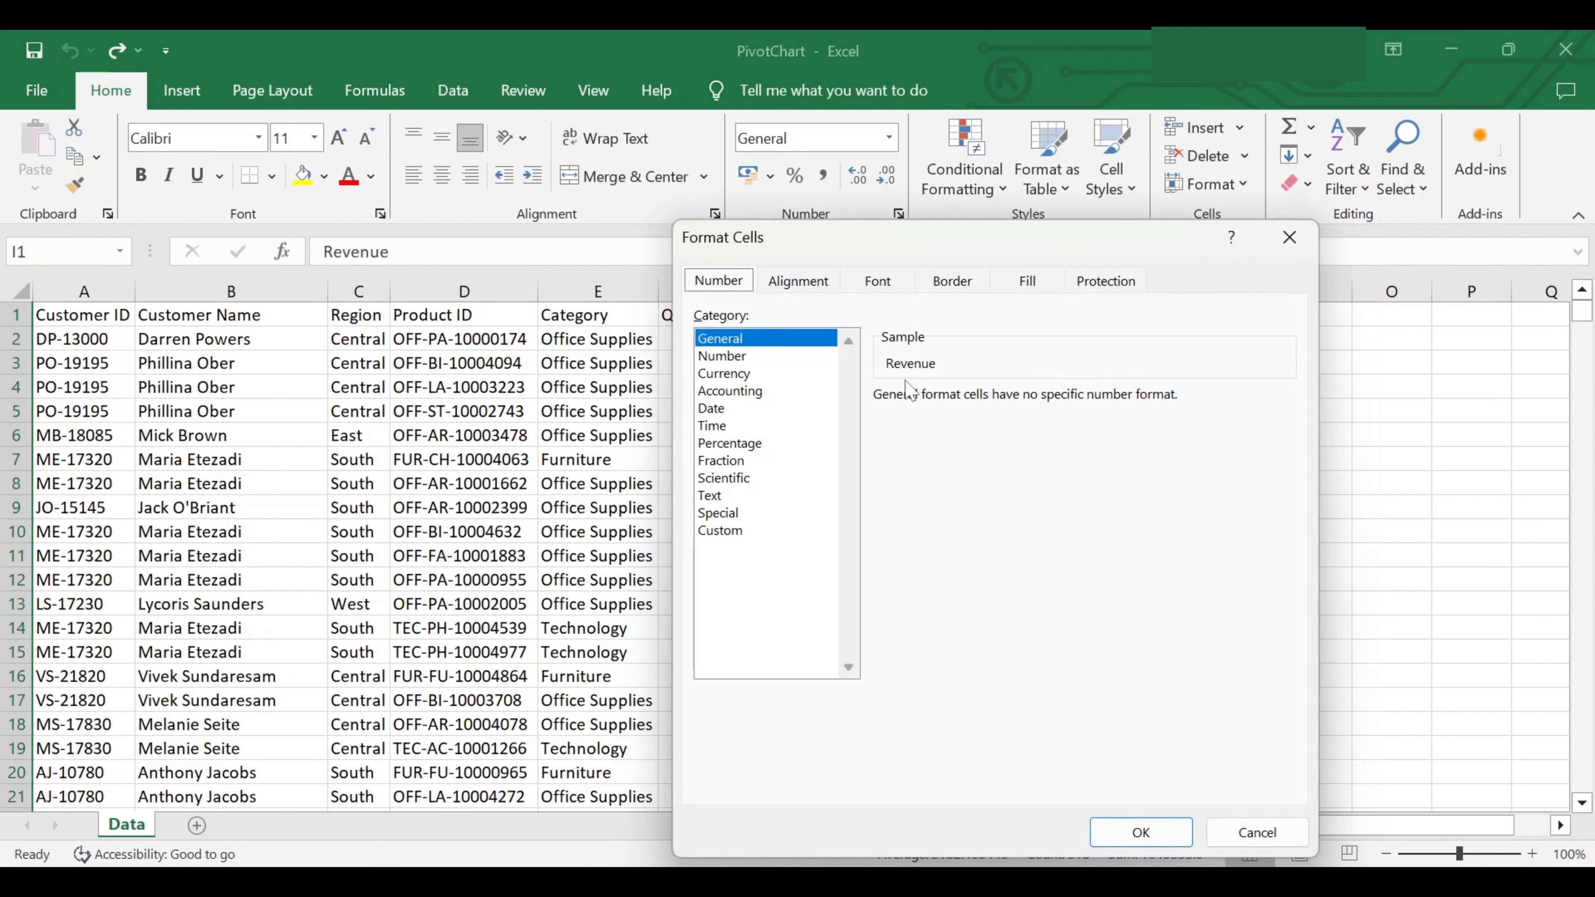
{"action": "left_click", "coordinate": [768, 357]}
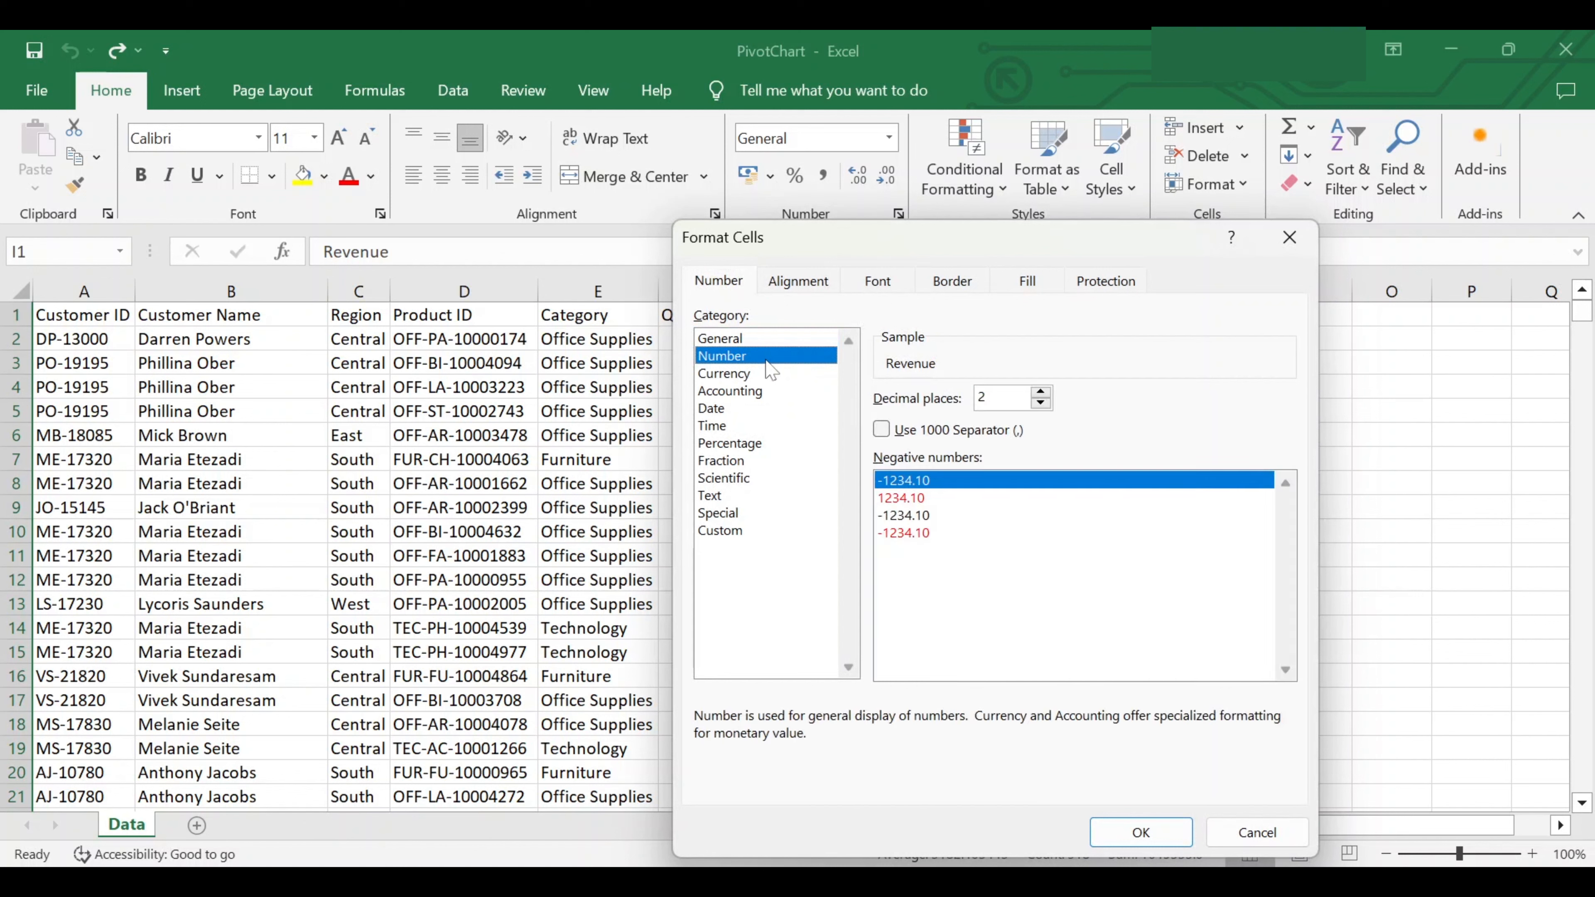
{"action": "left_click", "coordinate": [1041, 404]}
{"action": "left_click", "coordinate": [1040, 403]}
{"action": "left_click", "coordinate": [1141, 832]}
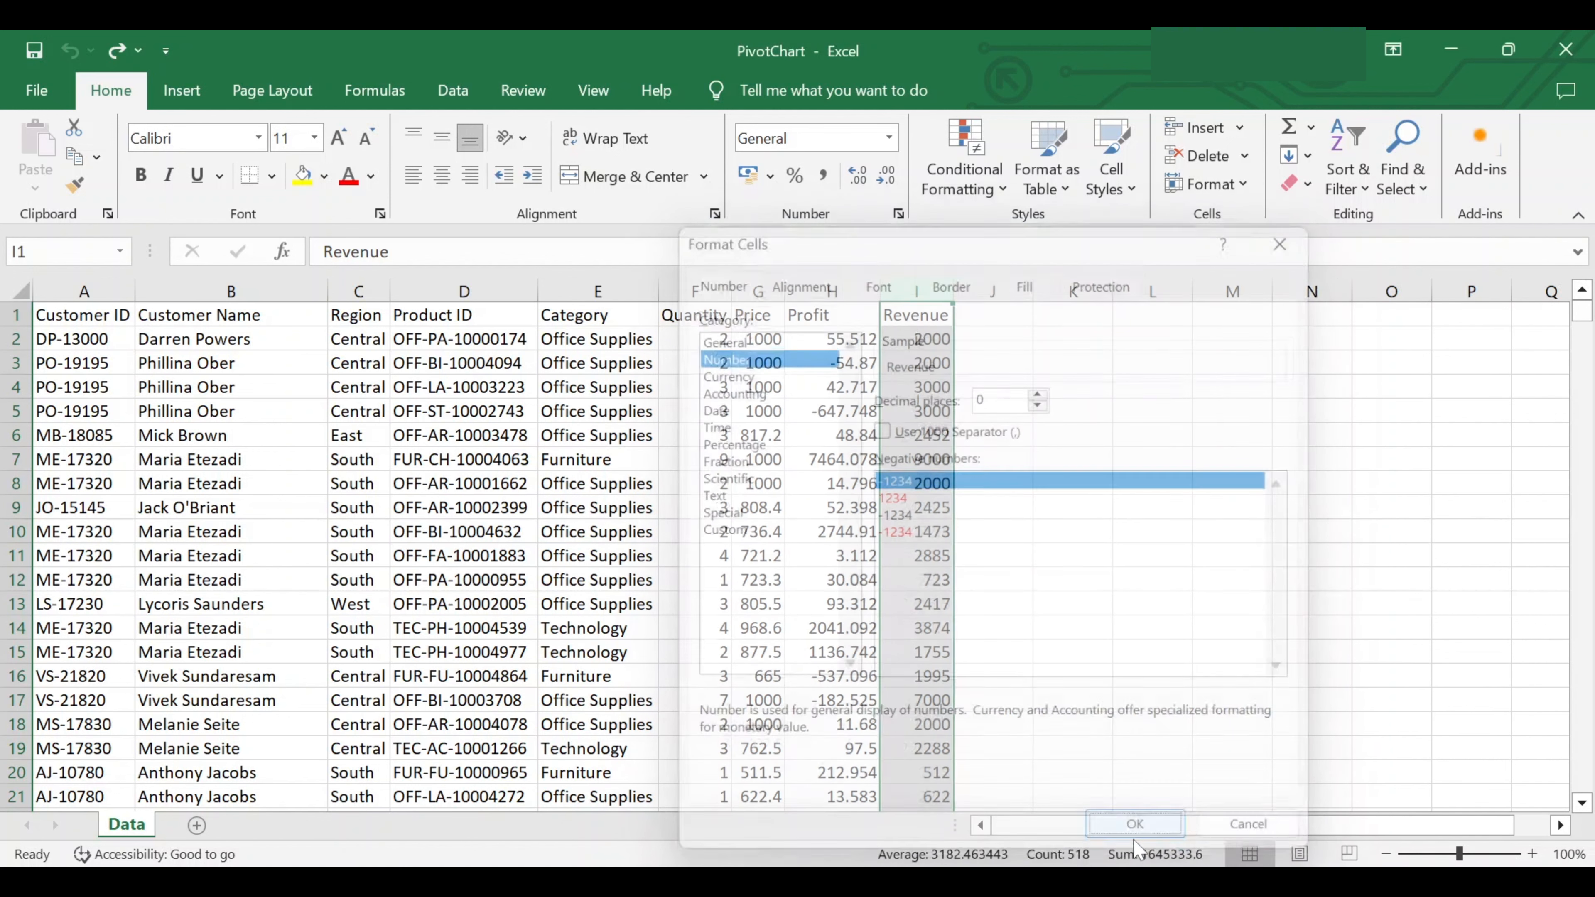
{"action": "left_click", "coordinate": [715, 505]}
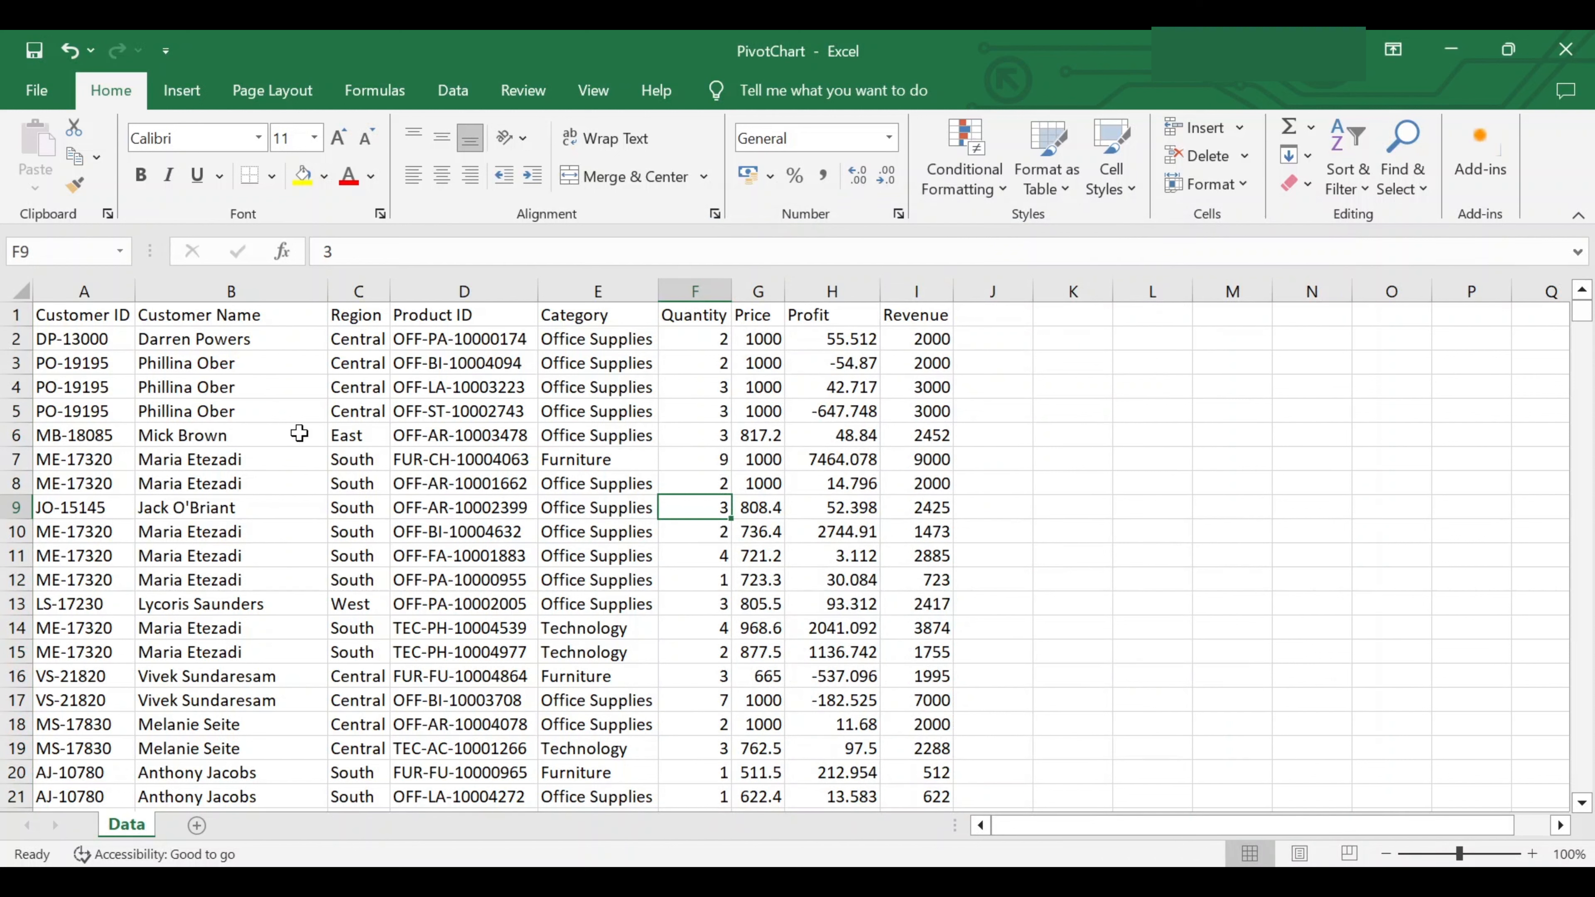
Convert the data range $A$1:$I$518 into a table with headers
{"action": "left_click", "coordinate": [273, 393]}
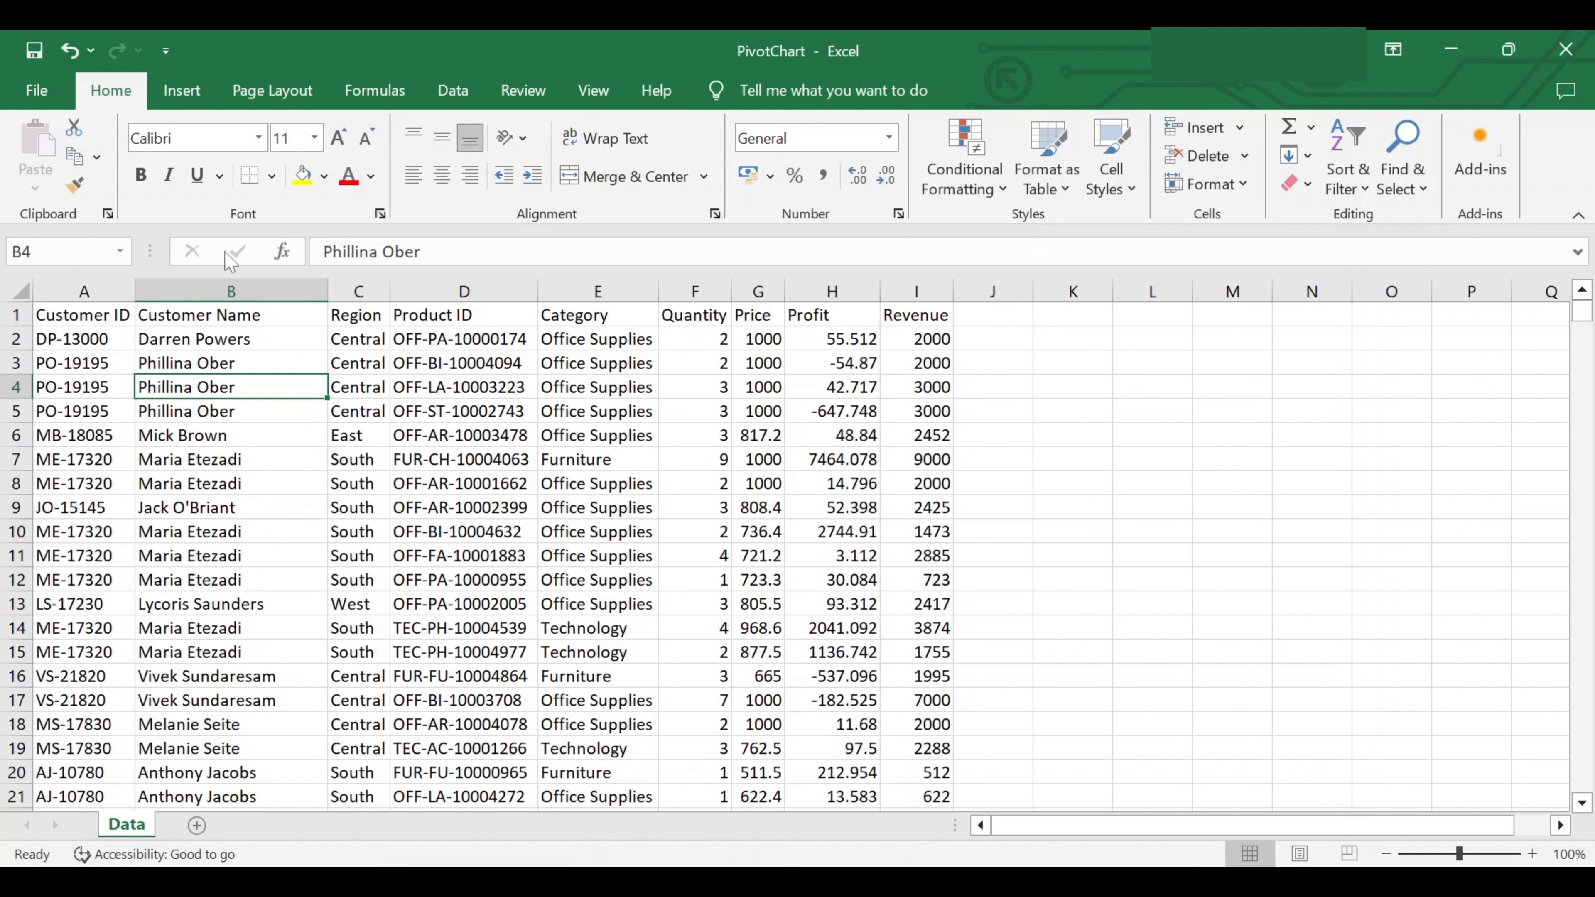
{"action": "left_click", "coordinate": [183, 93]}
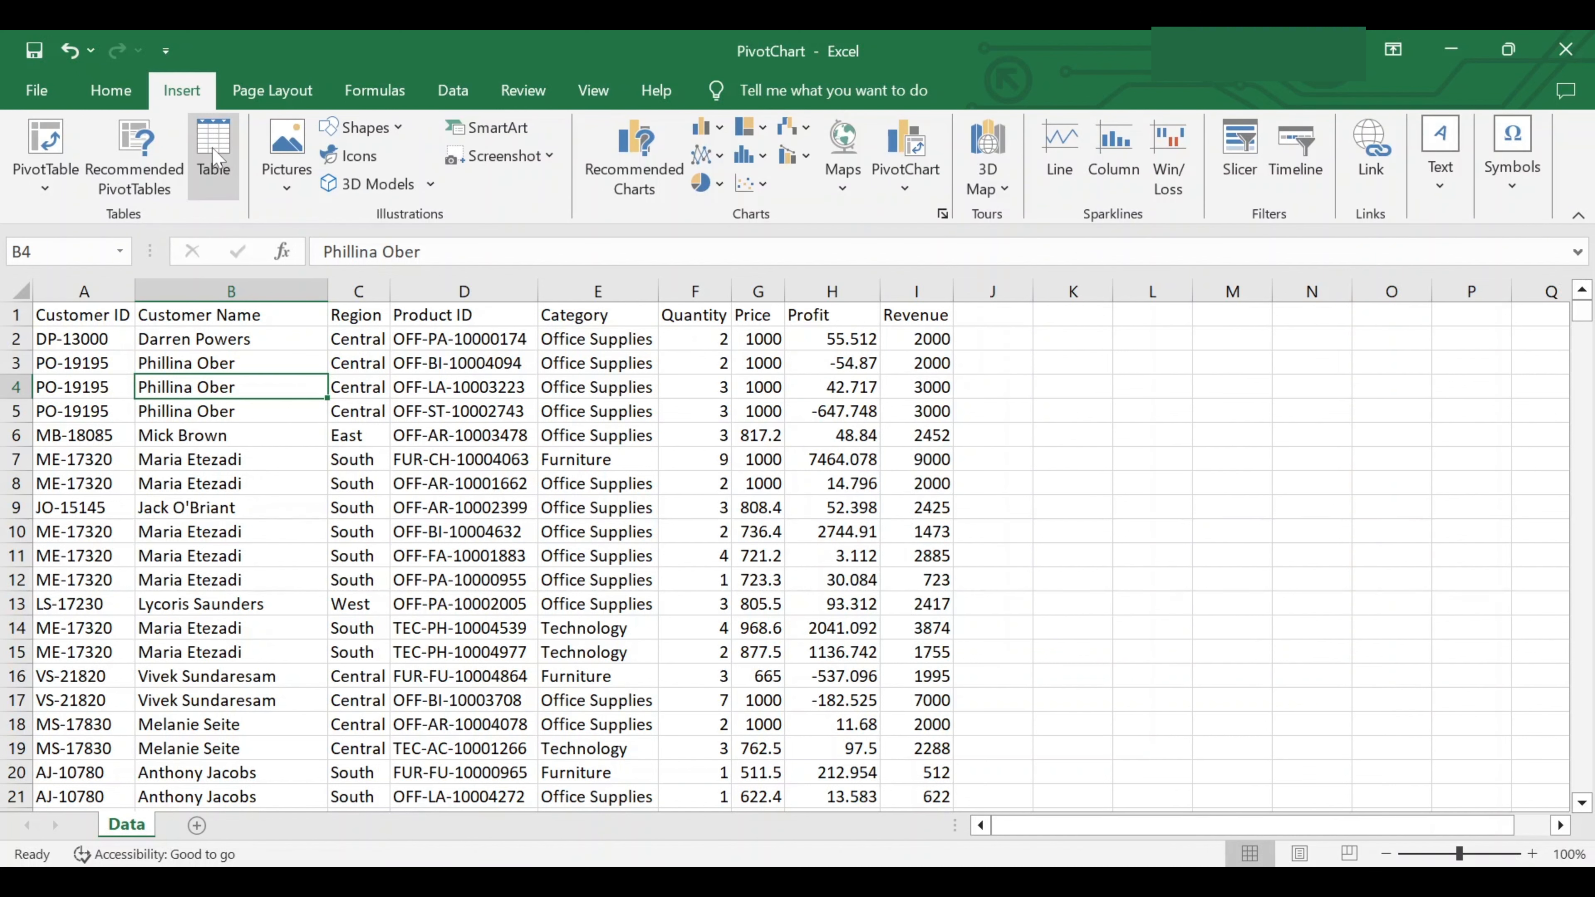
{"action": "left_click", "coordinate": [209, 151]}
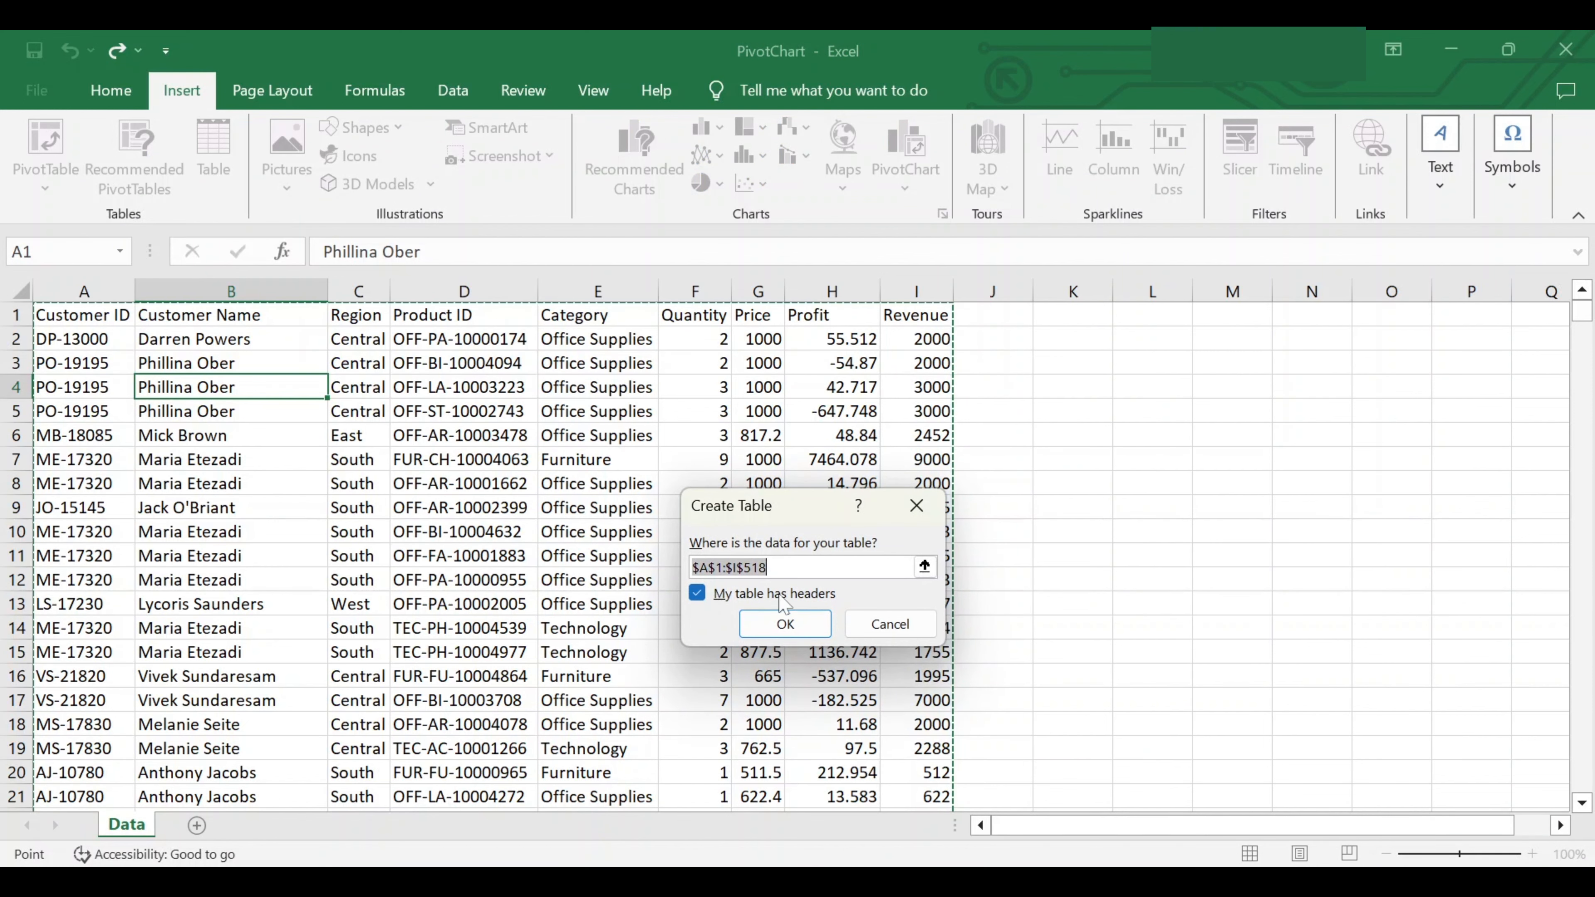
{"action": "left_click", "coordinate": [781, 624]}
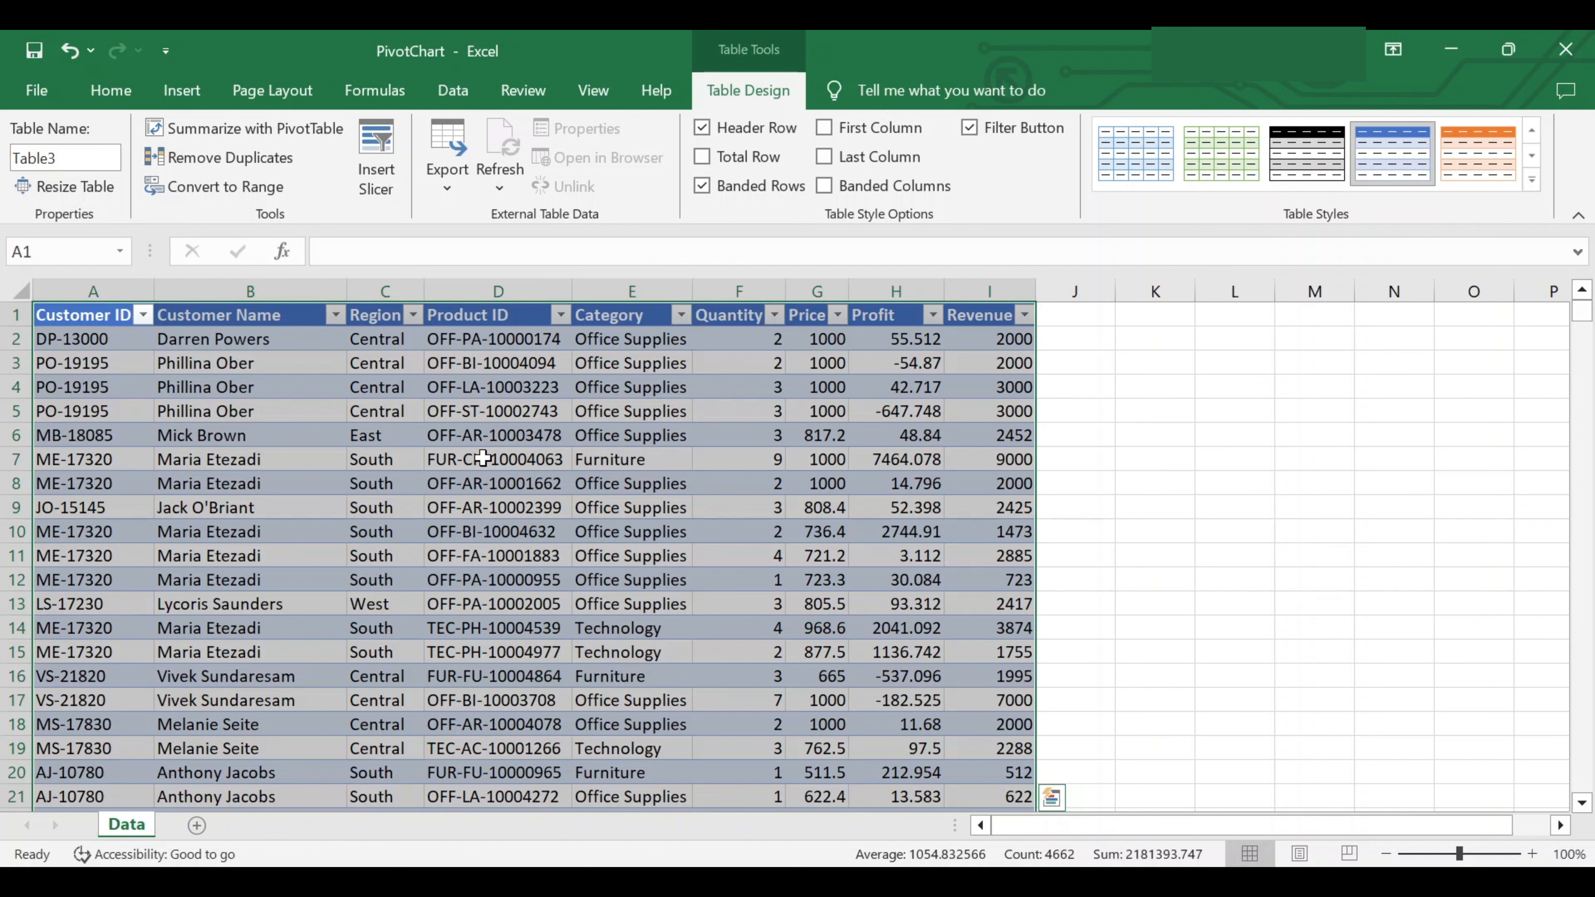
{"action": "left_click", "coordinate": [493, 508]}
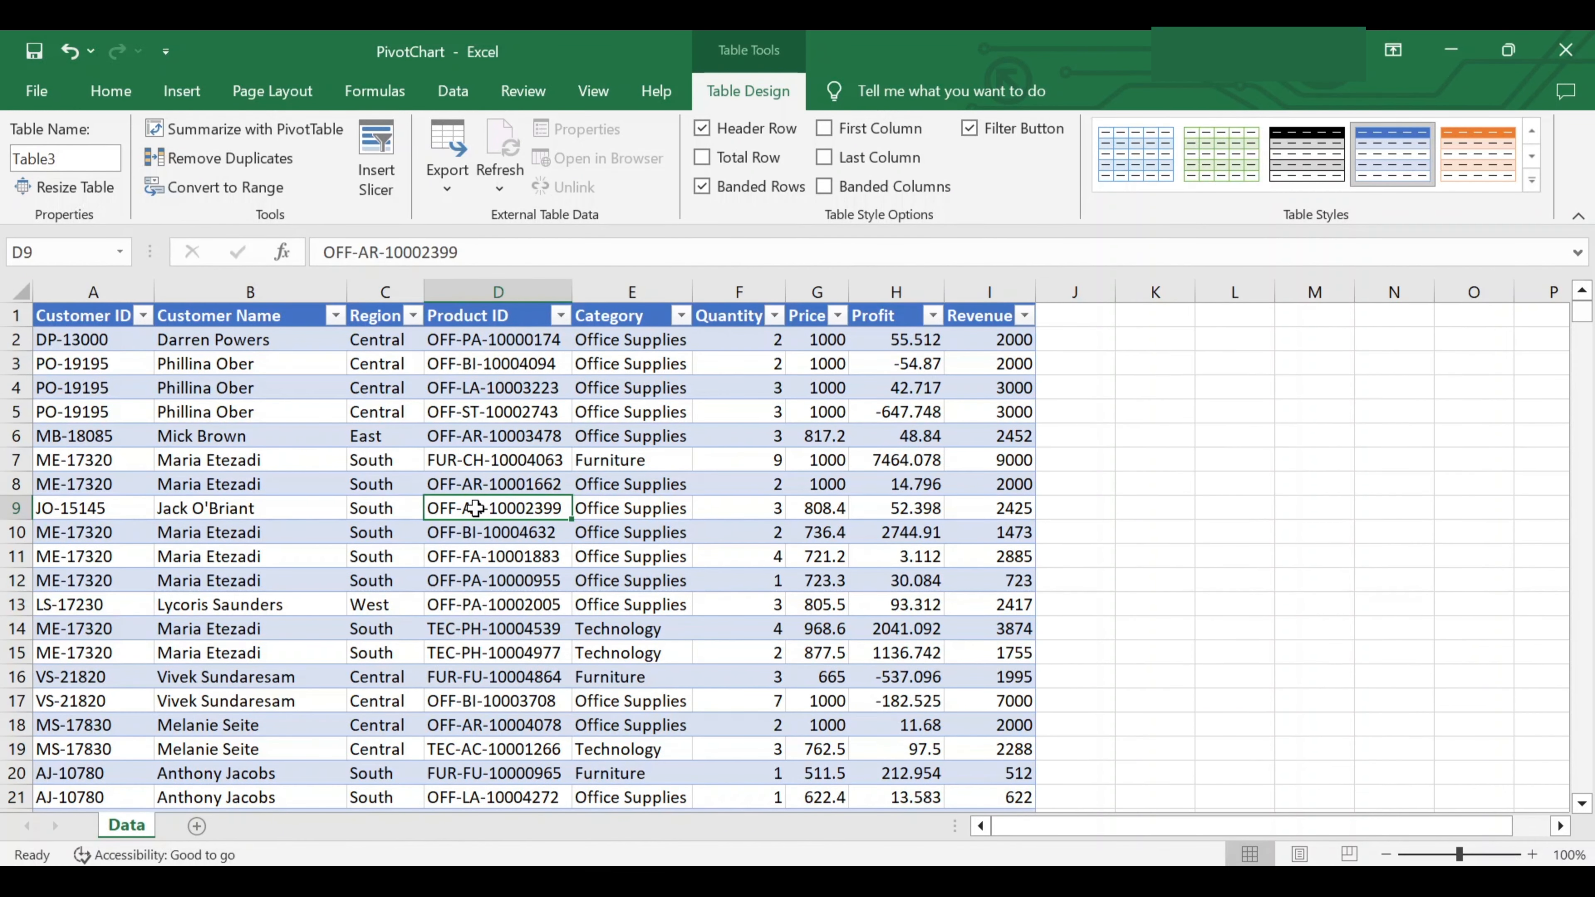
Insert a PivotChart based on Table3 and place it on a new worksheet
{"action": "left_click", "coordinate": [470, 482]}
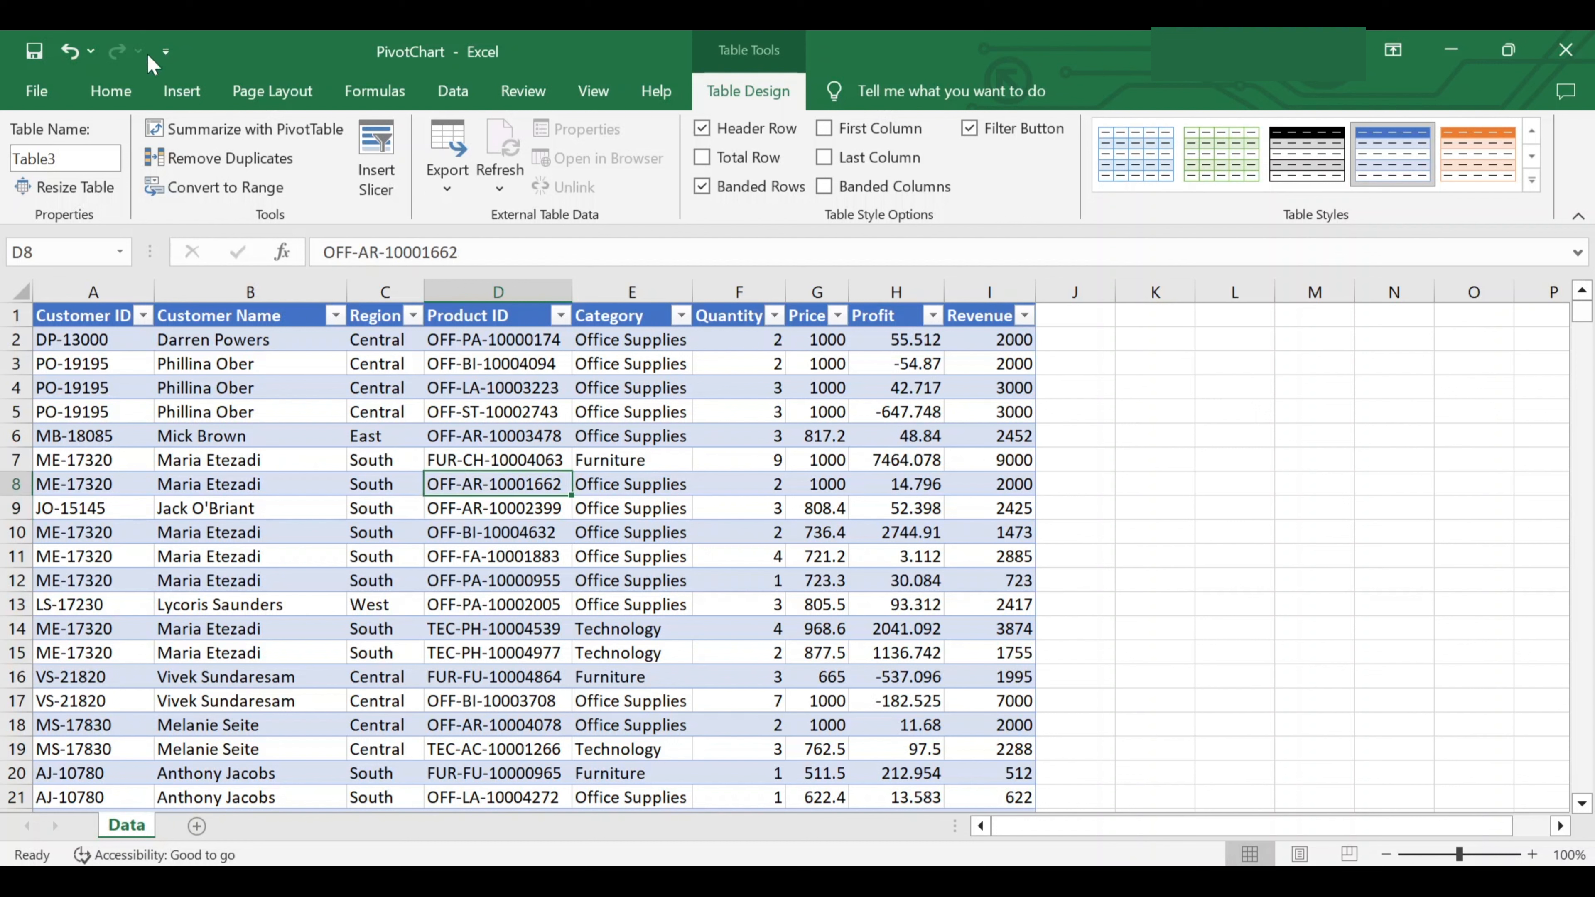
{"action": "left_click", "coordinate": [182, 92]}
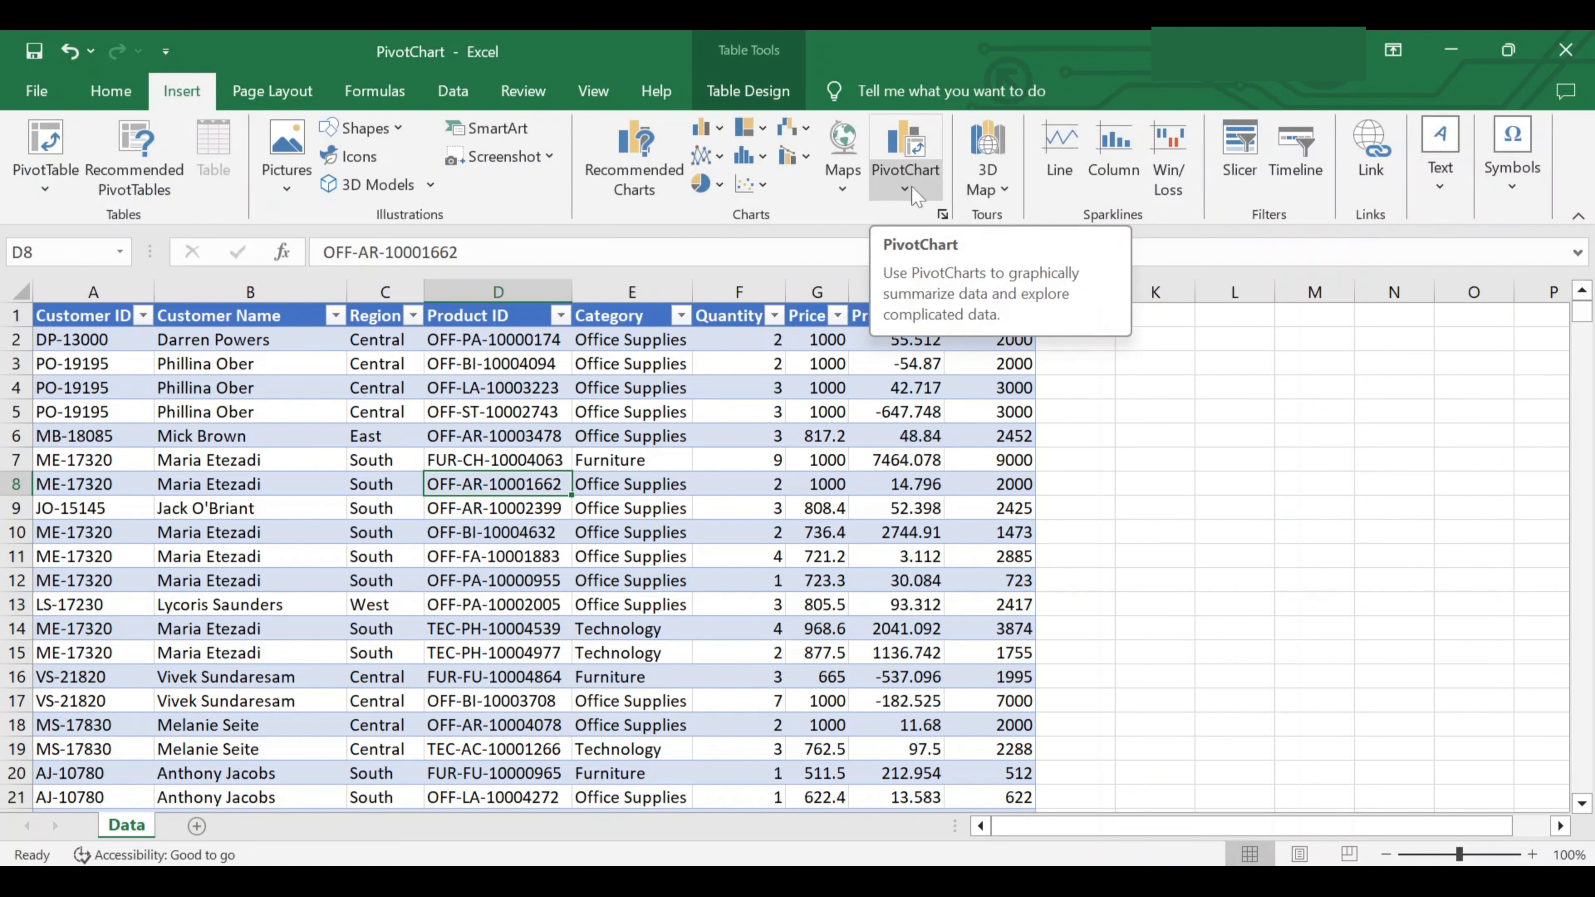
{"action": "left_click", "coordinate": [914, 196]}
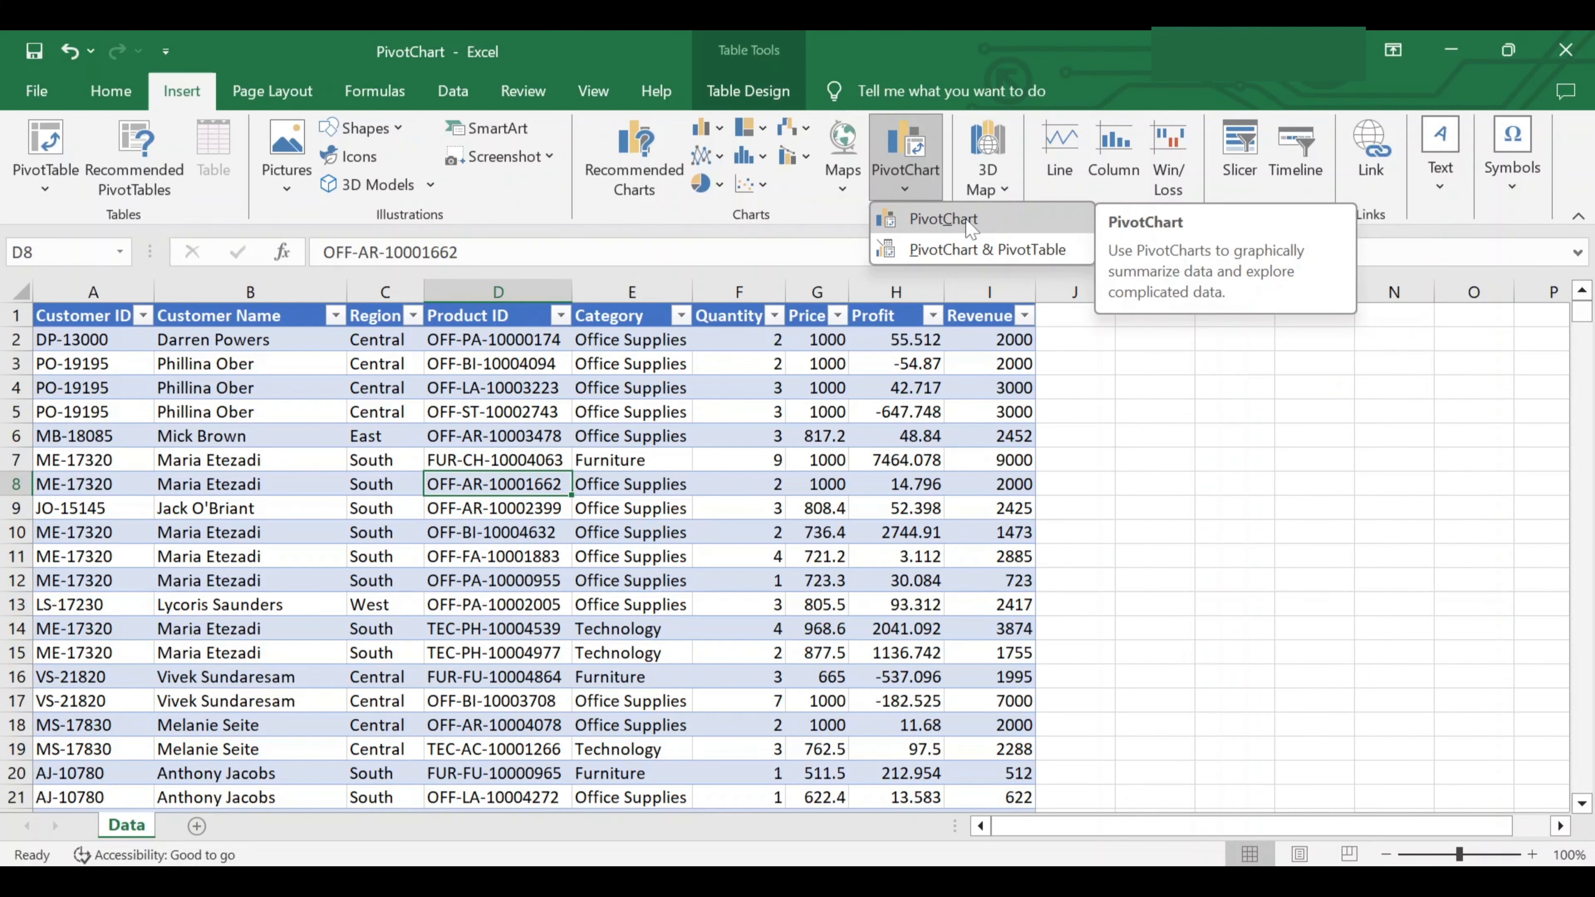
{"action": "left_click", "coordinate": [880, 269]}
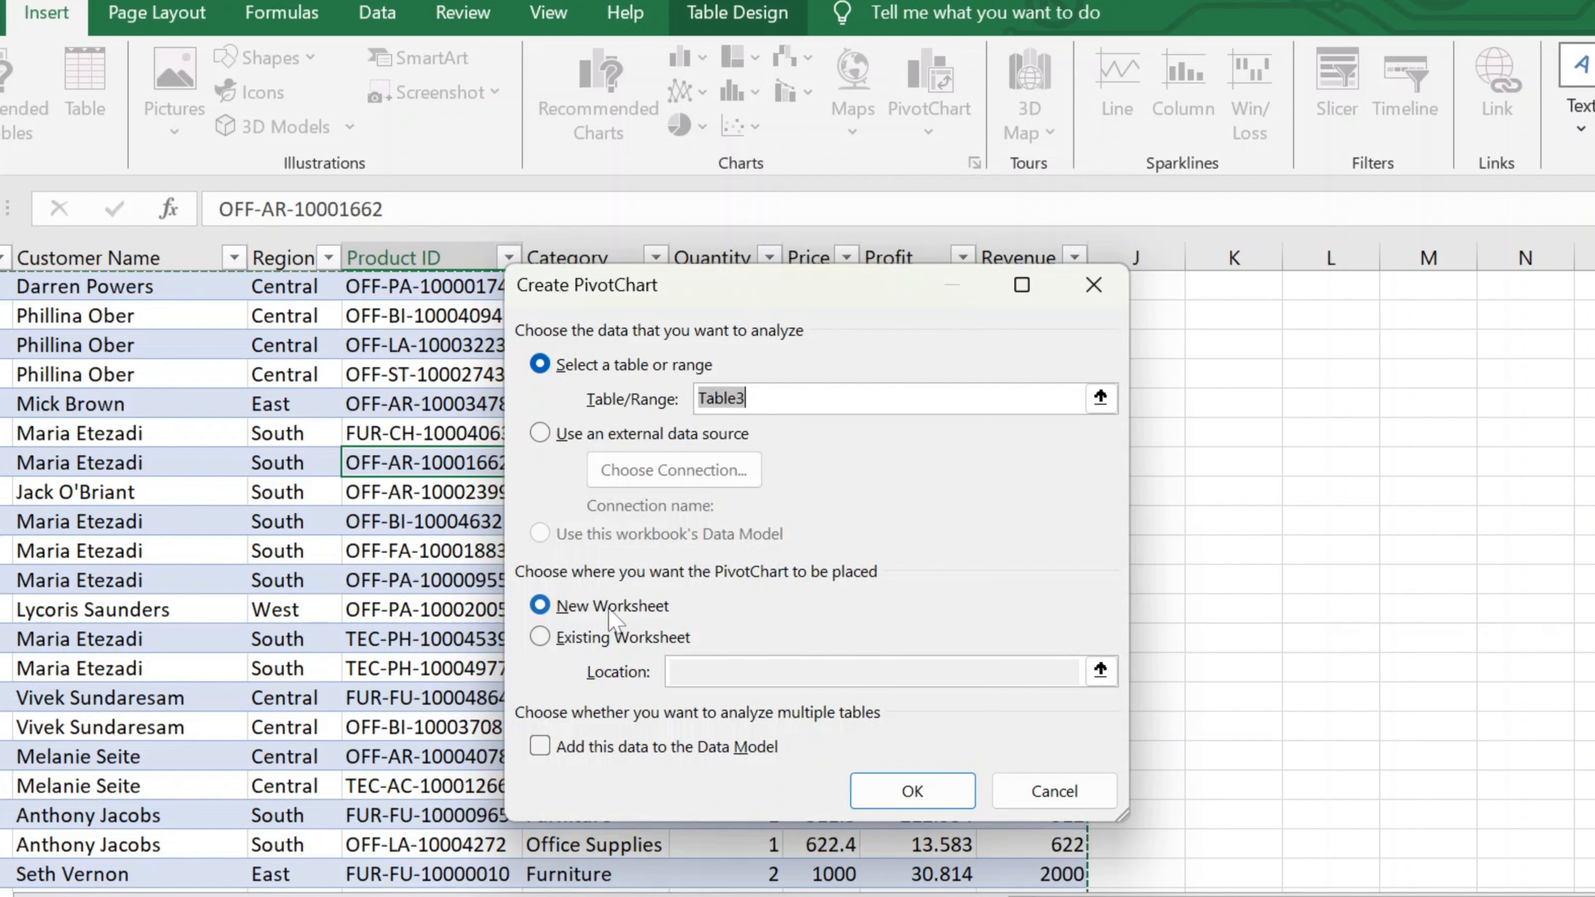
{"action": "left_click", "coordinate": [877, 791]}
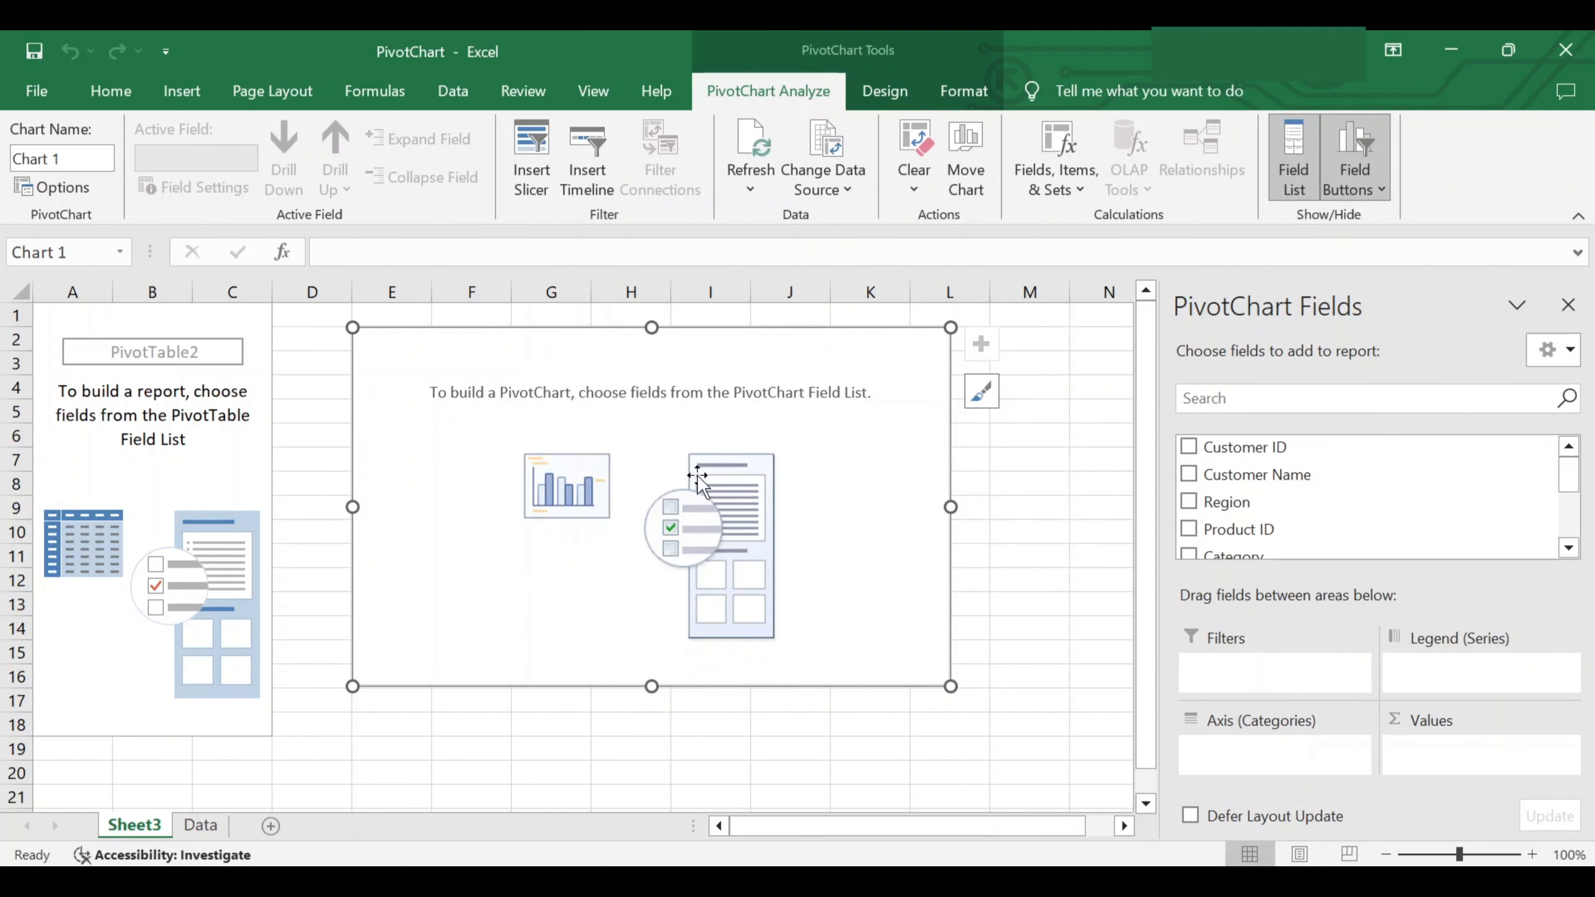
Plot the sum of Revenue by Category on the axis, with Region as the legend series
{"action": "scroll", "coordinate": [1340, 516], "scroll_direction": "down", "scroll_amount": 3}
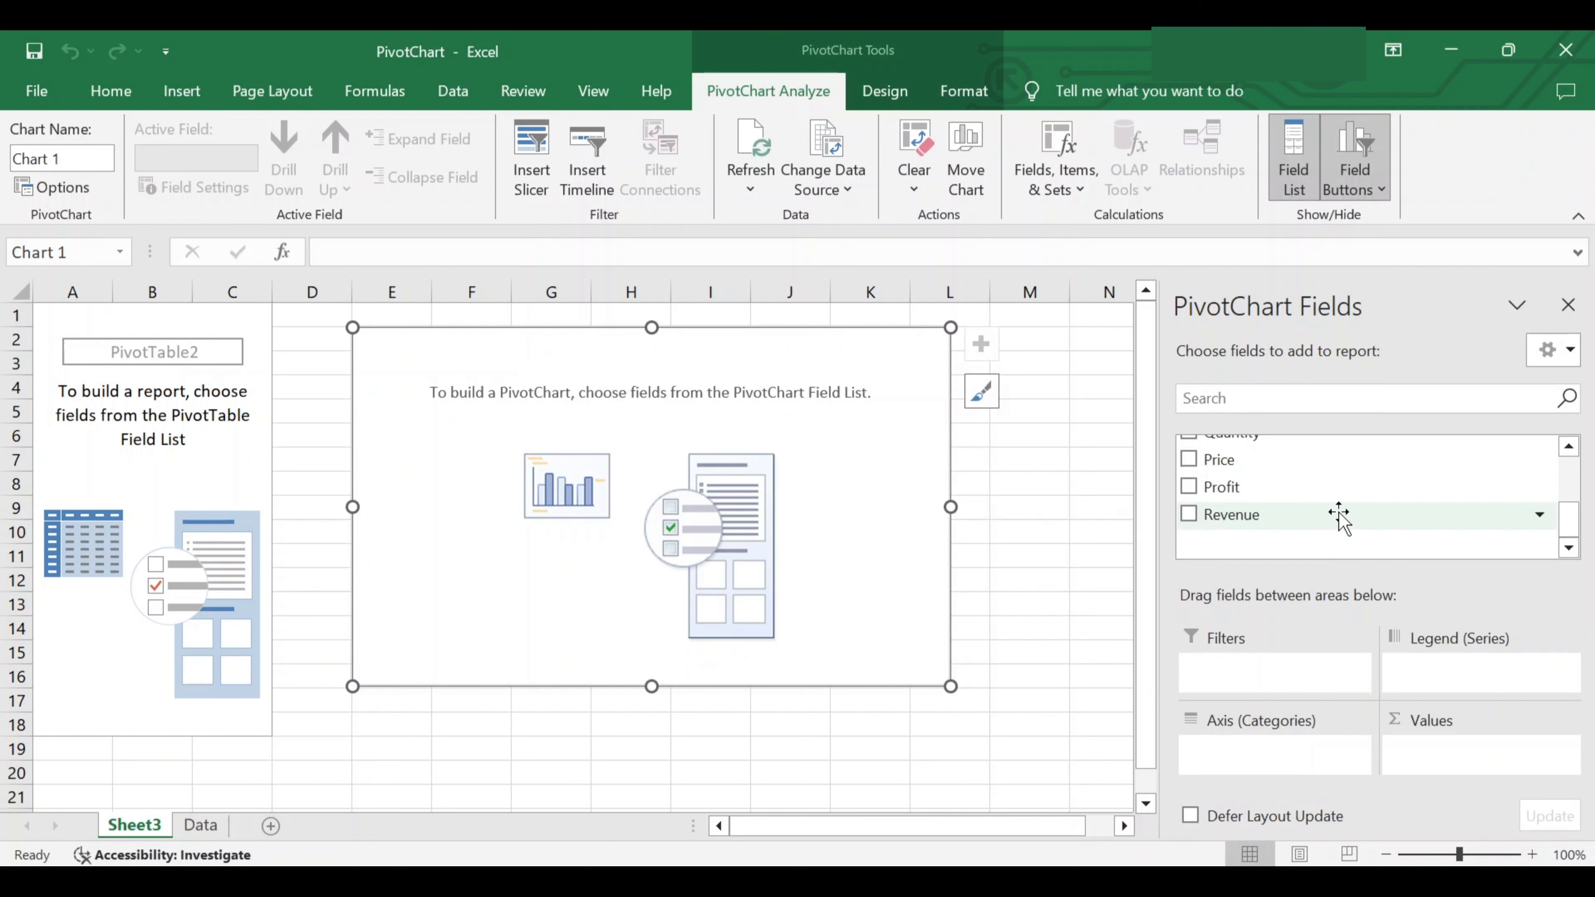
{"action": "left_click", "coordinate": [1188, 514]}
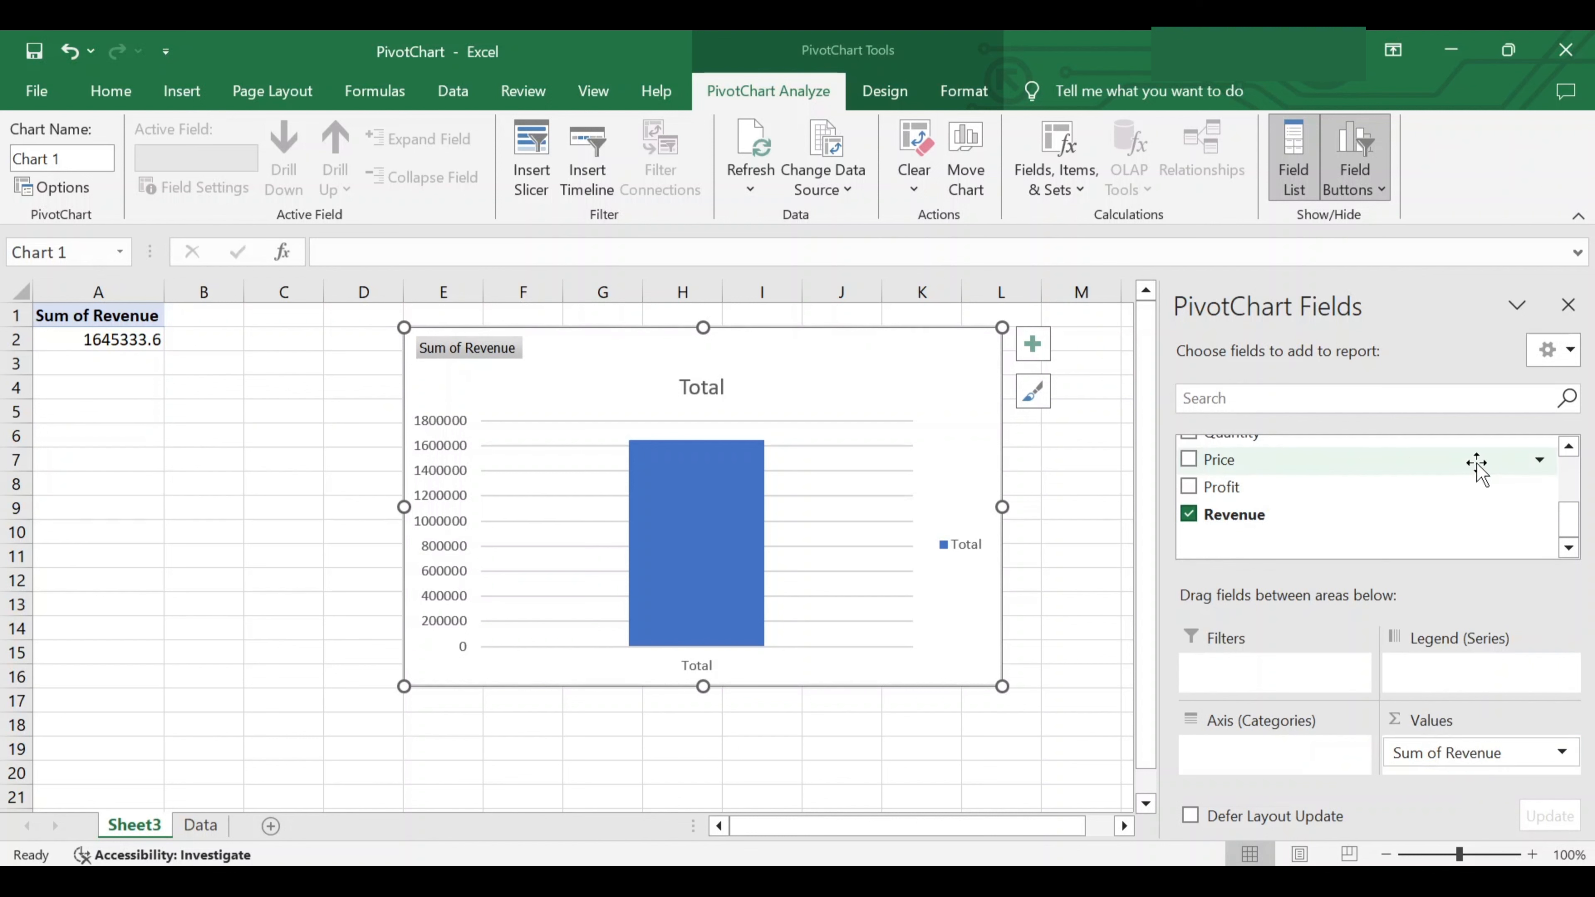
{"action": "left_click", "coordinate": [1569, 447]}
{"action": "left_click", "coordinate": [1569, 447]}
{"action": "left_click", "coordinate": [1569, 447]}
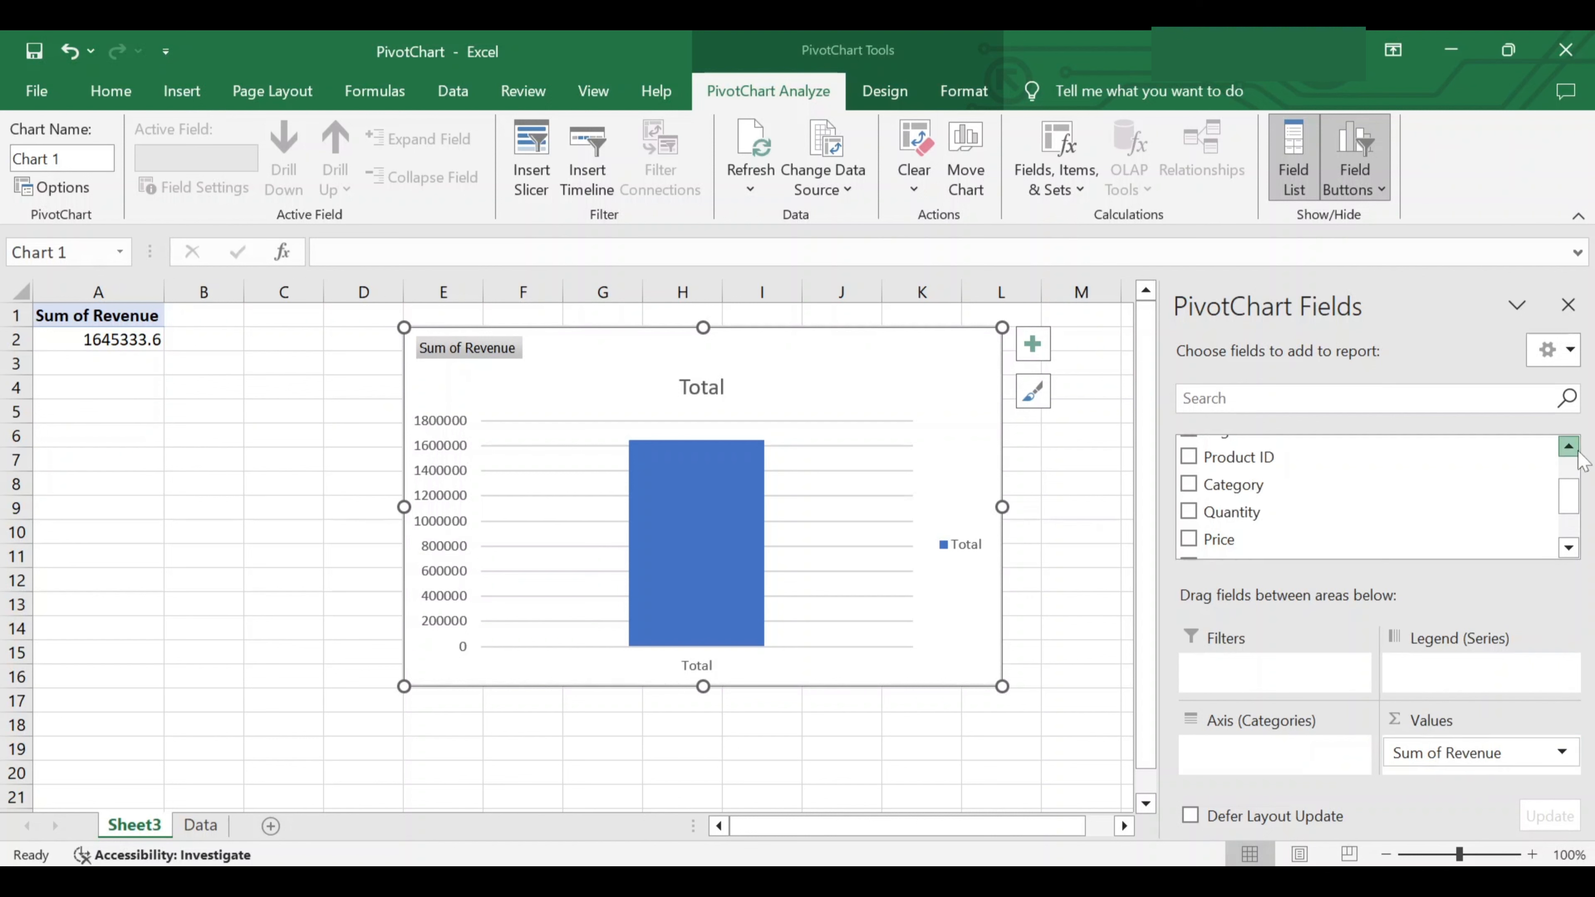
{"action": "left_click", "coordinate": [1190, 488]}
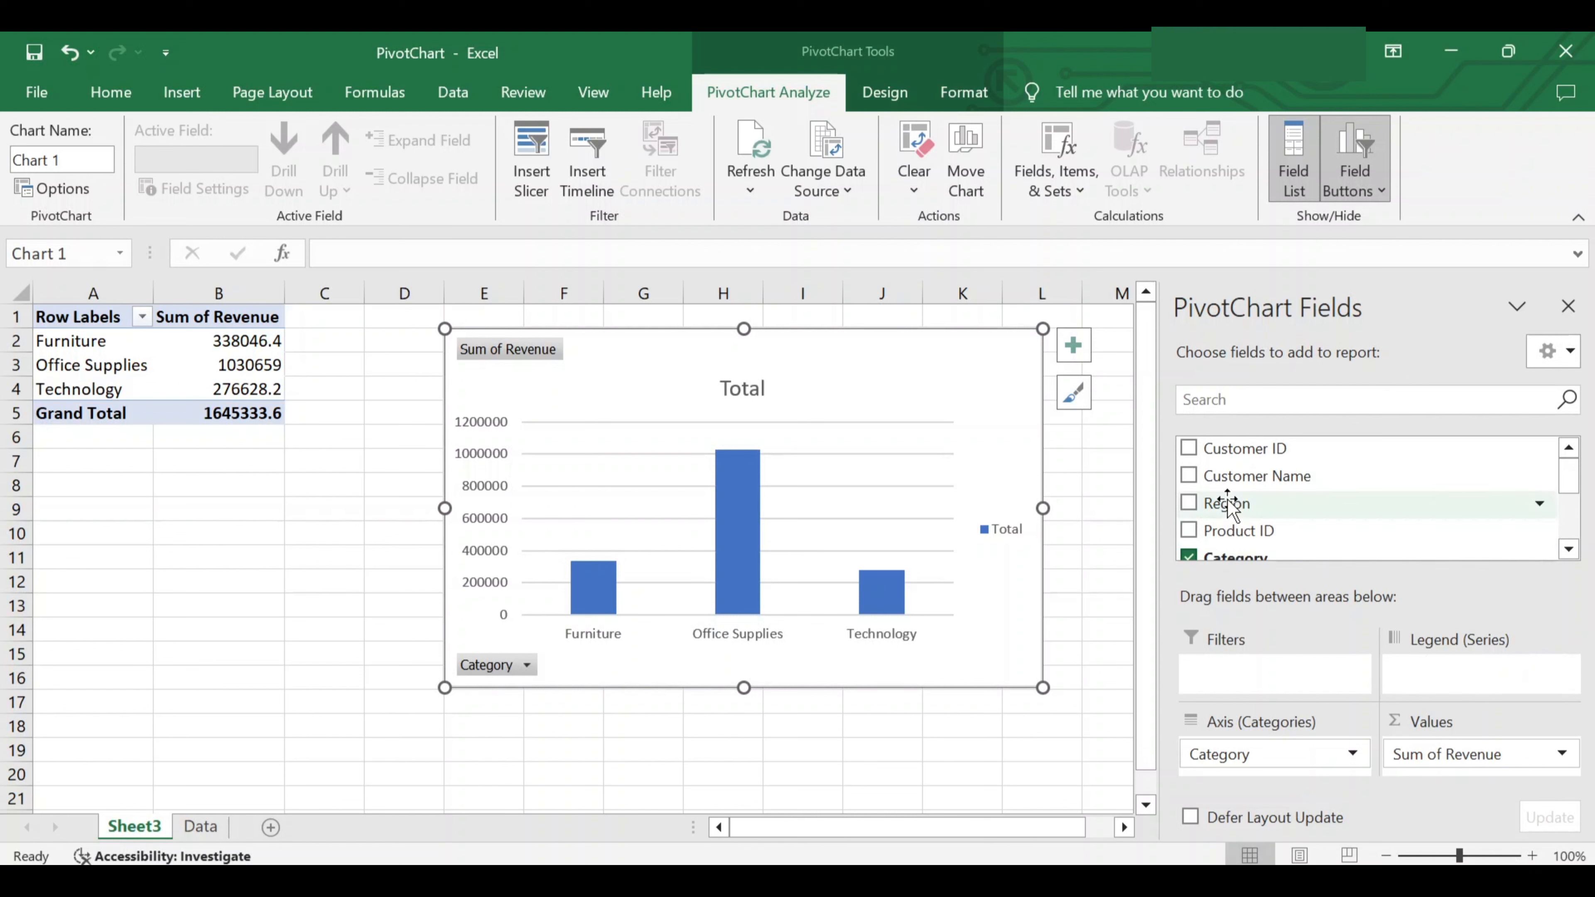
{"action": "left_click", "coordinate": [1189, 504]}
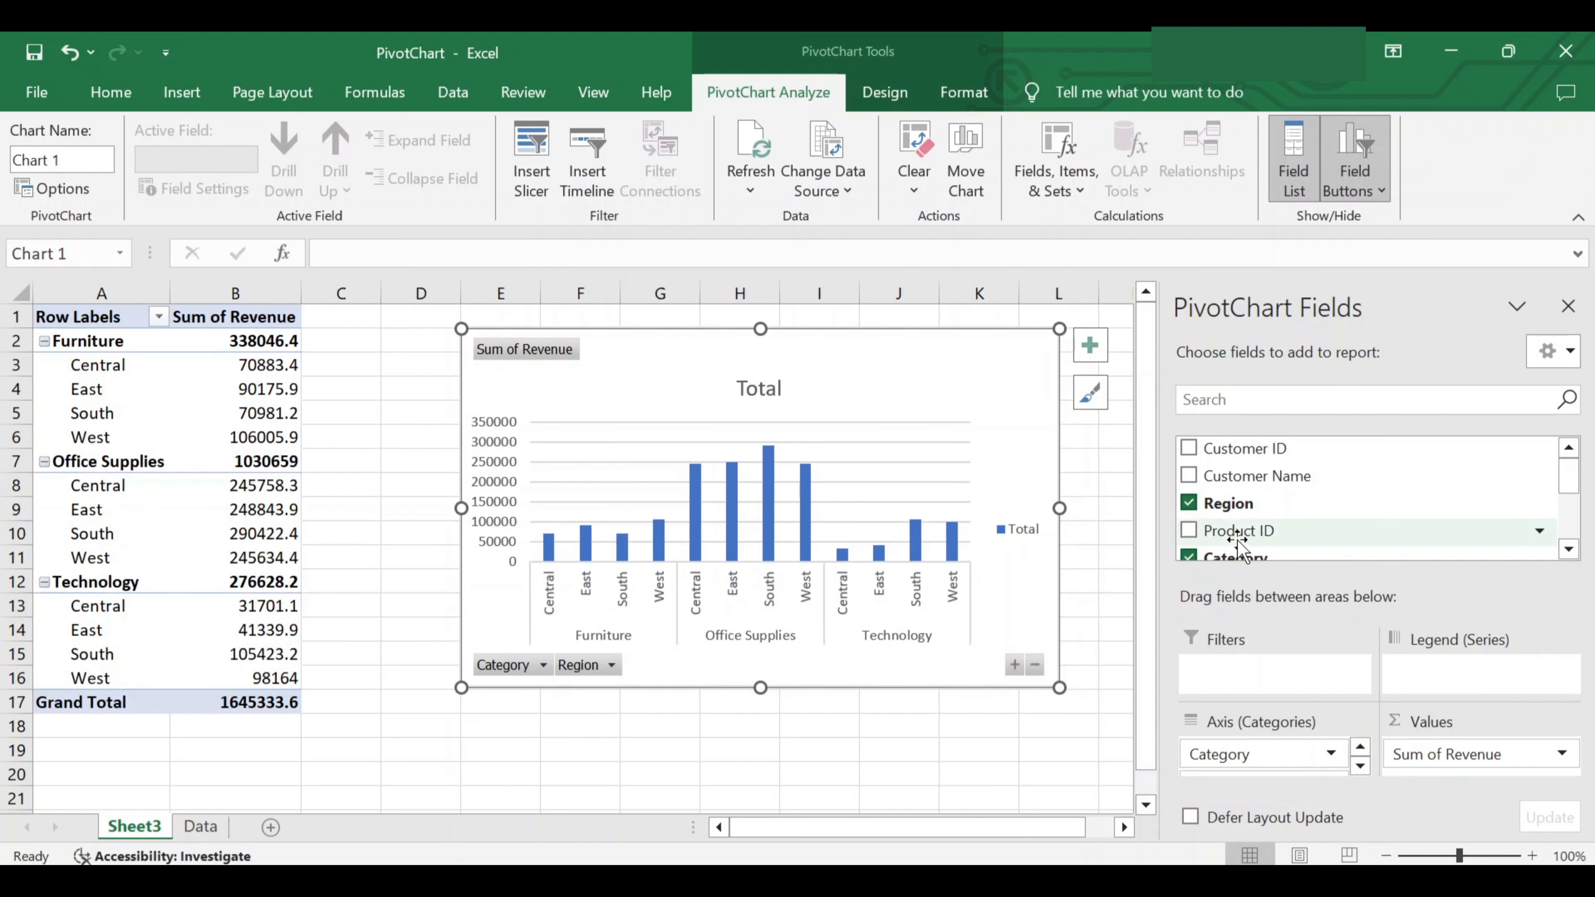
{"action": "left_click_drag", "start_coordinate": [1237, 541], "coordinate": [1439, 688]}
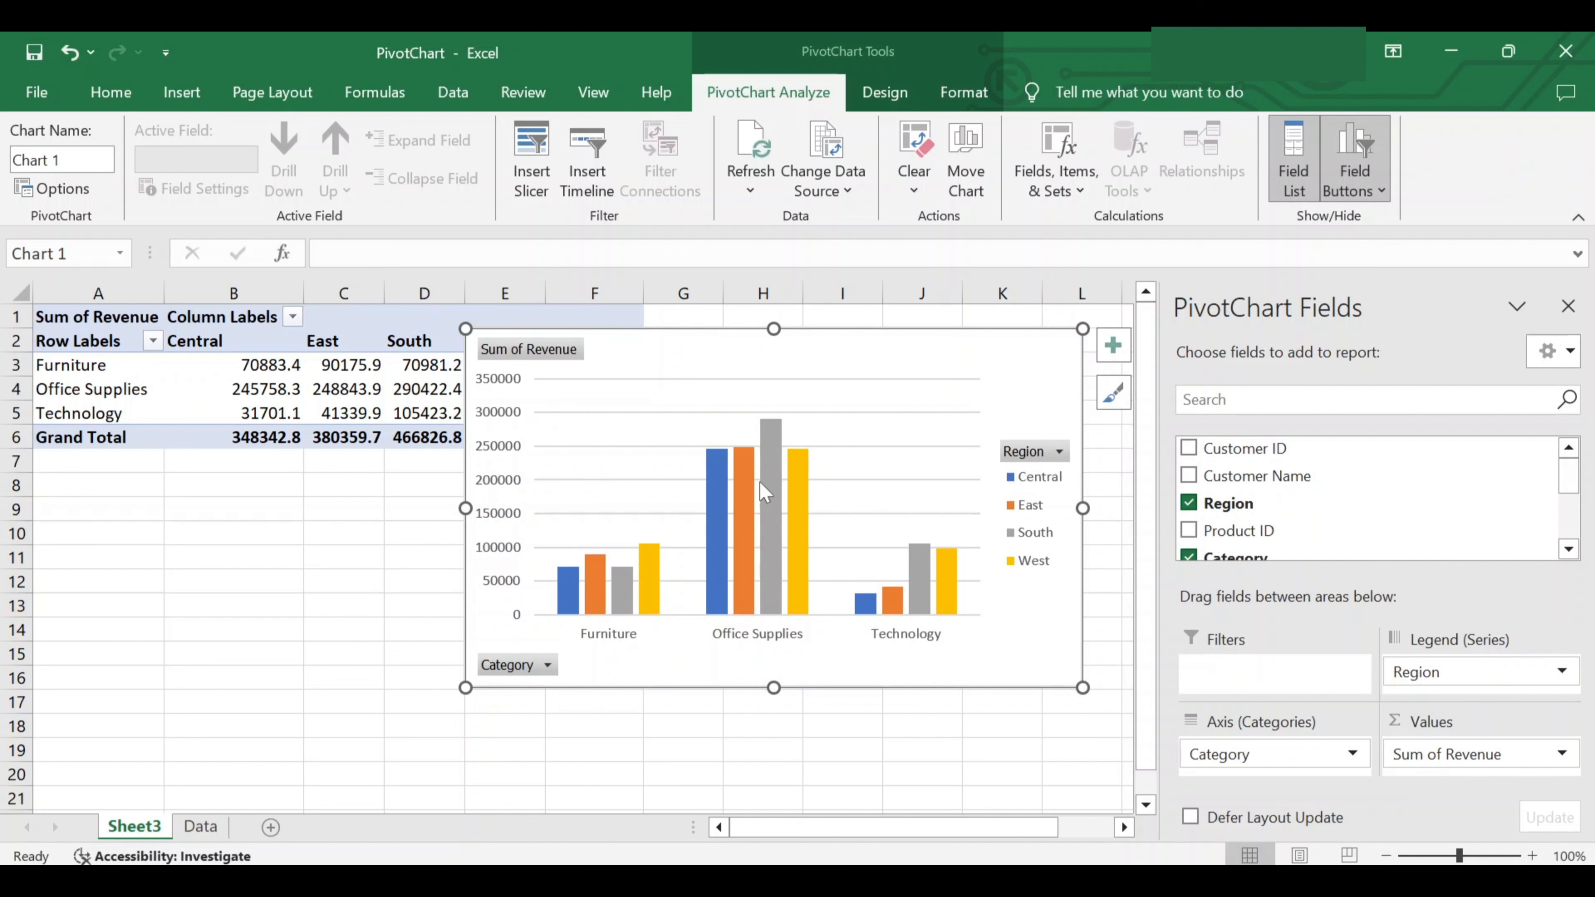
{"action": "left_click", "coordinate": [715, 494]}
{"action": "left_click", "coordinate": [1040, 502]}
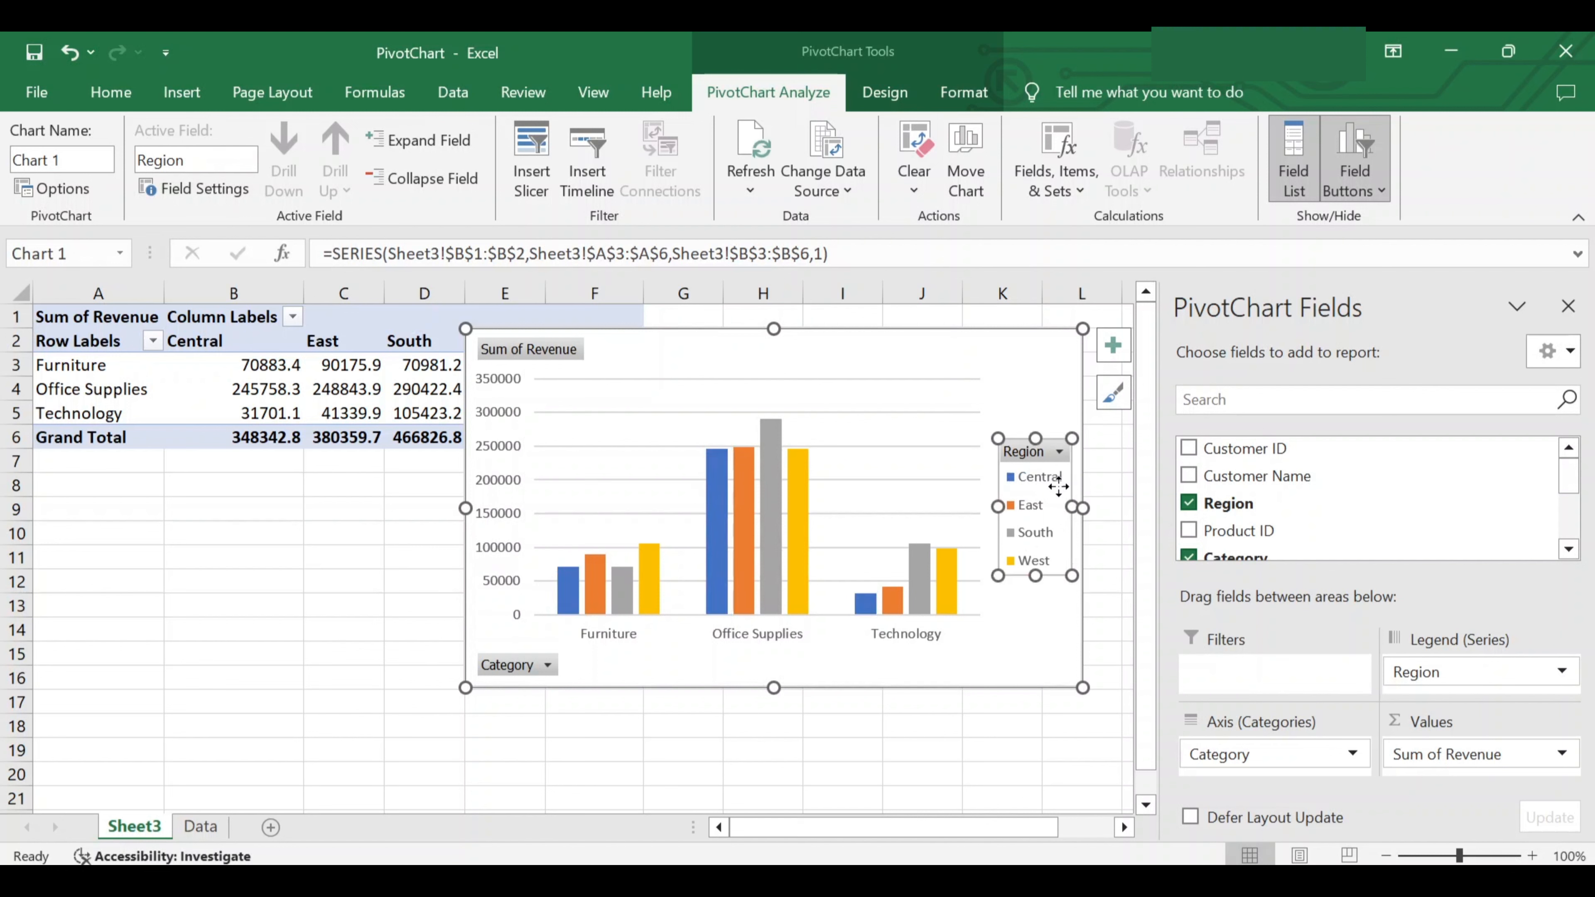
{"action": "left_click", "coordinate": [1031, 506]}
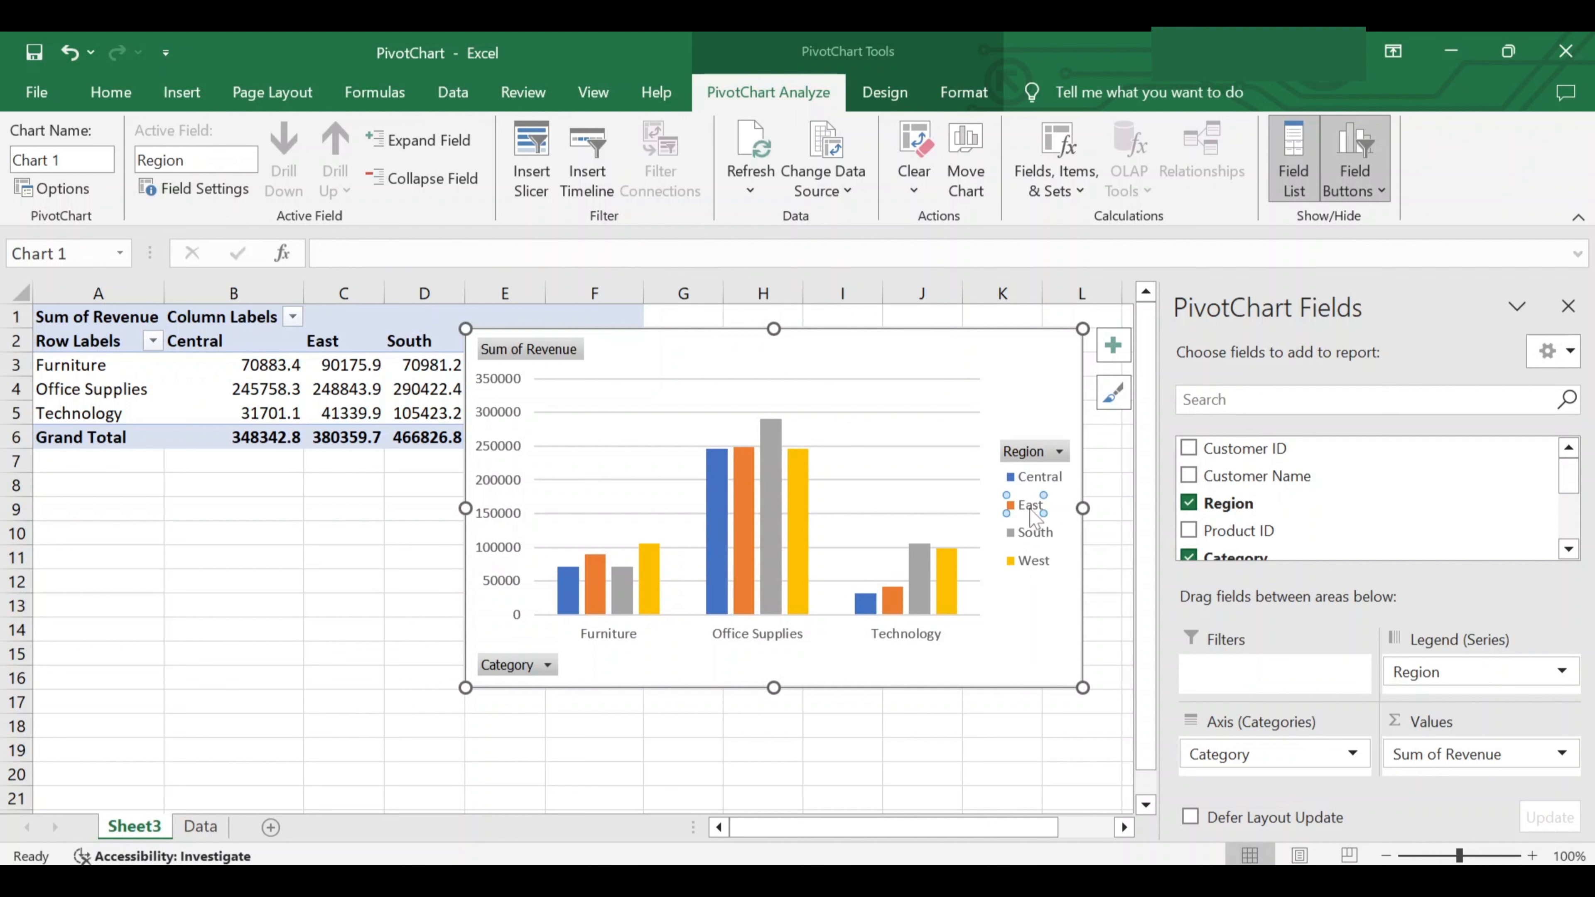
{"action": "left_click", "coordinate": [1035, 535]}
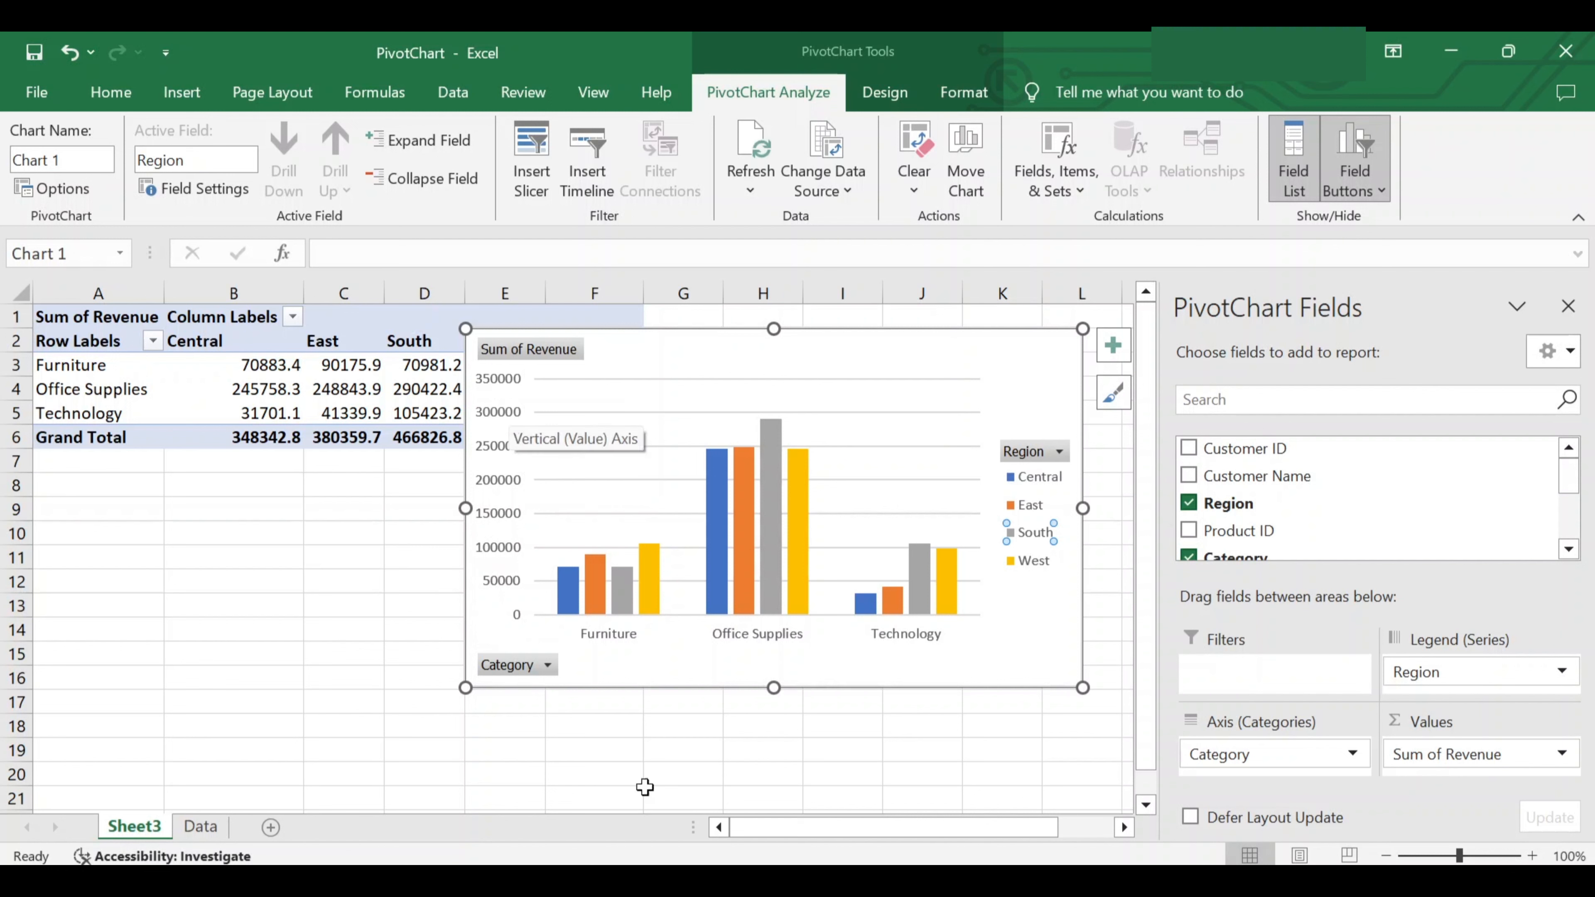
{"action": "left_click", "coordinate": [1201, 665]}
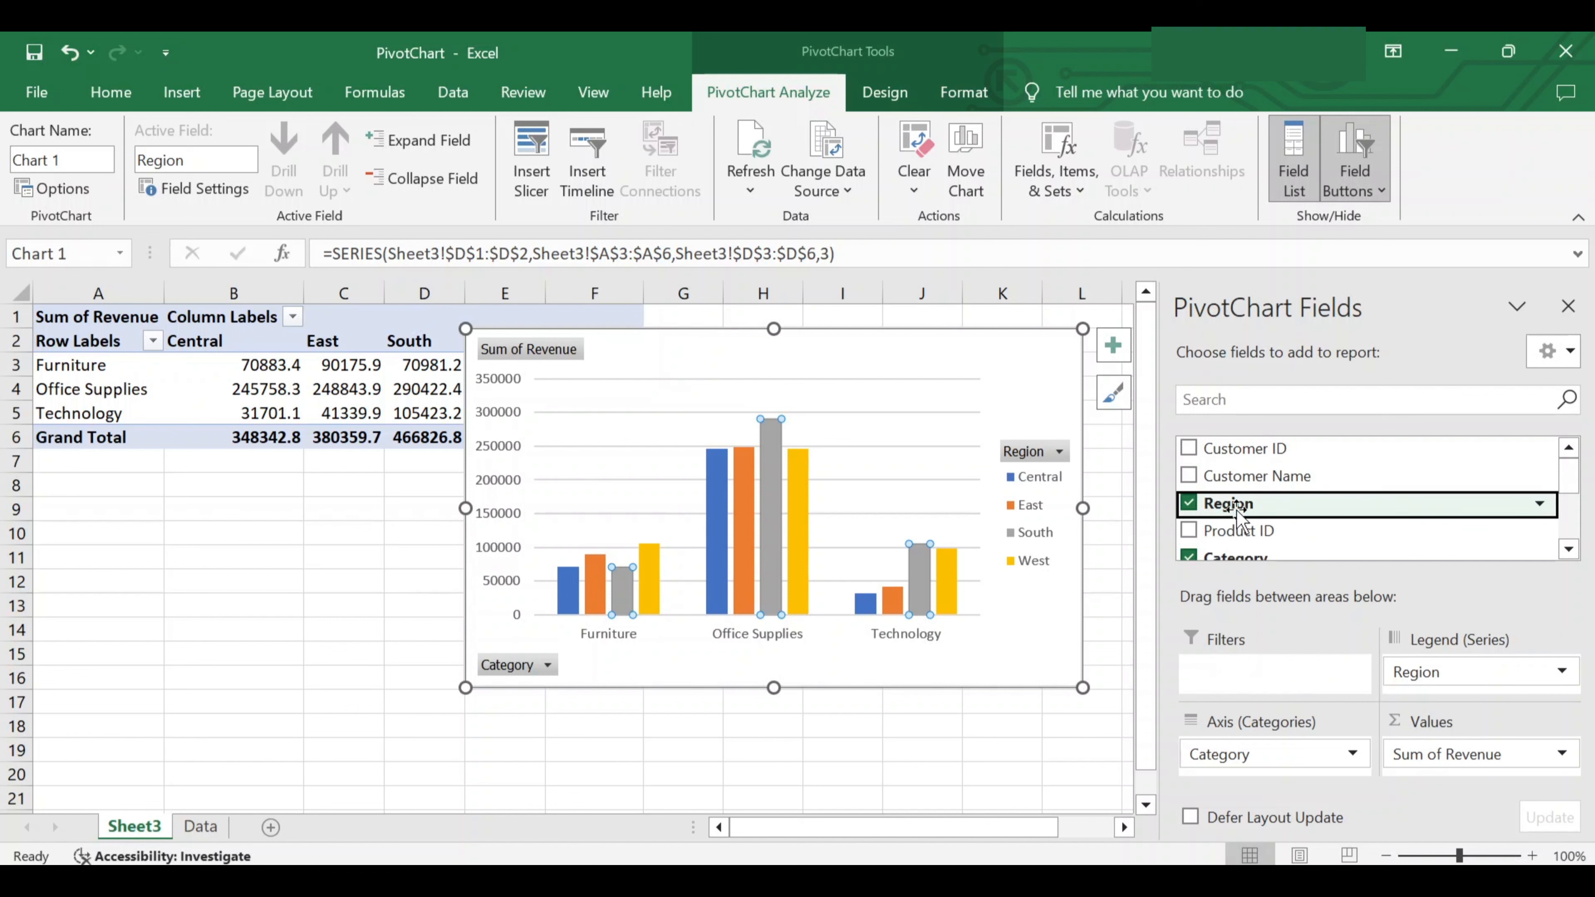
Try filtering the report to Product ID FUR-BO-10001337 and remove the Product ID field from the filters again
{"action": "left_click_drag", "start_coordinate": [1244, 531], "coordinate": [1225, 677]}
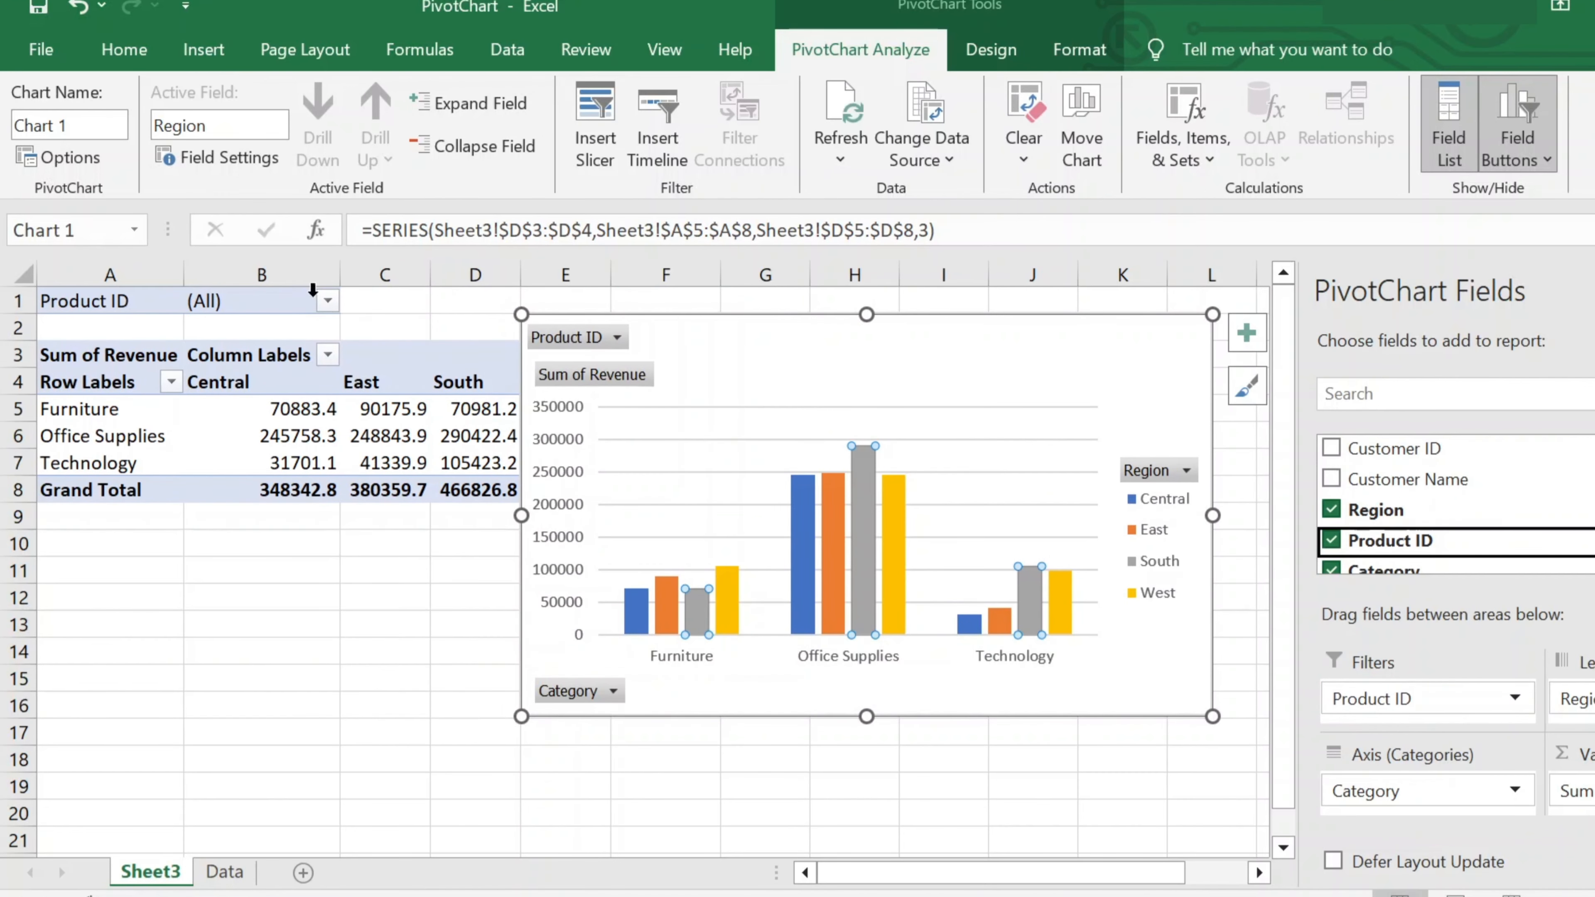
{"action": "left_click", "coordinate": [324, 299]}
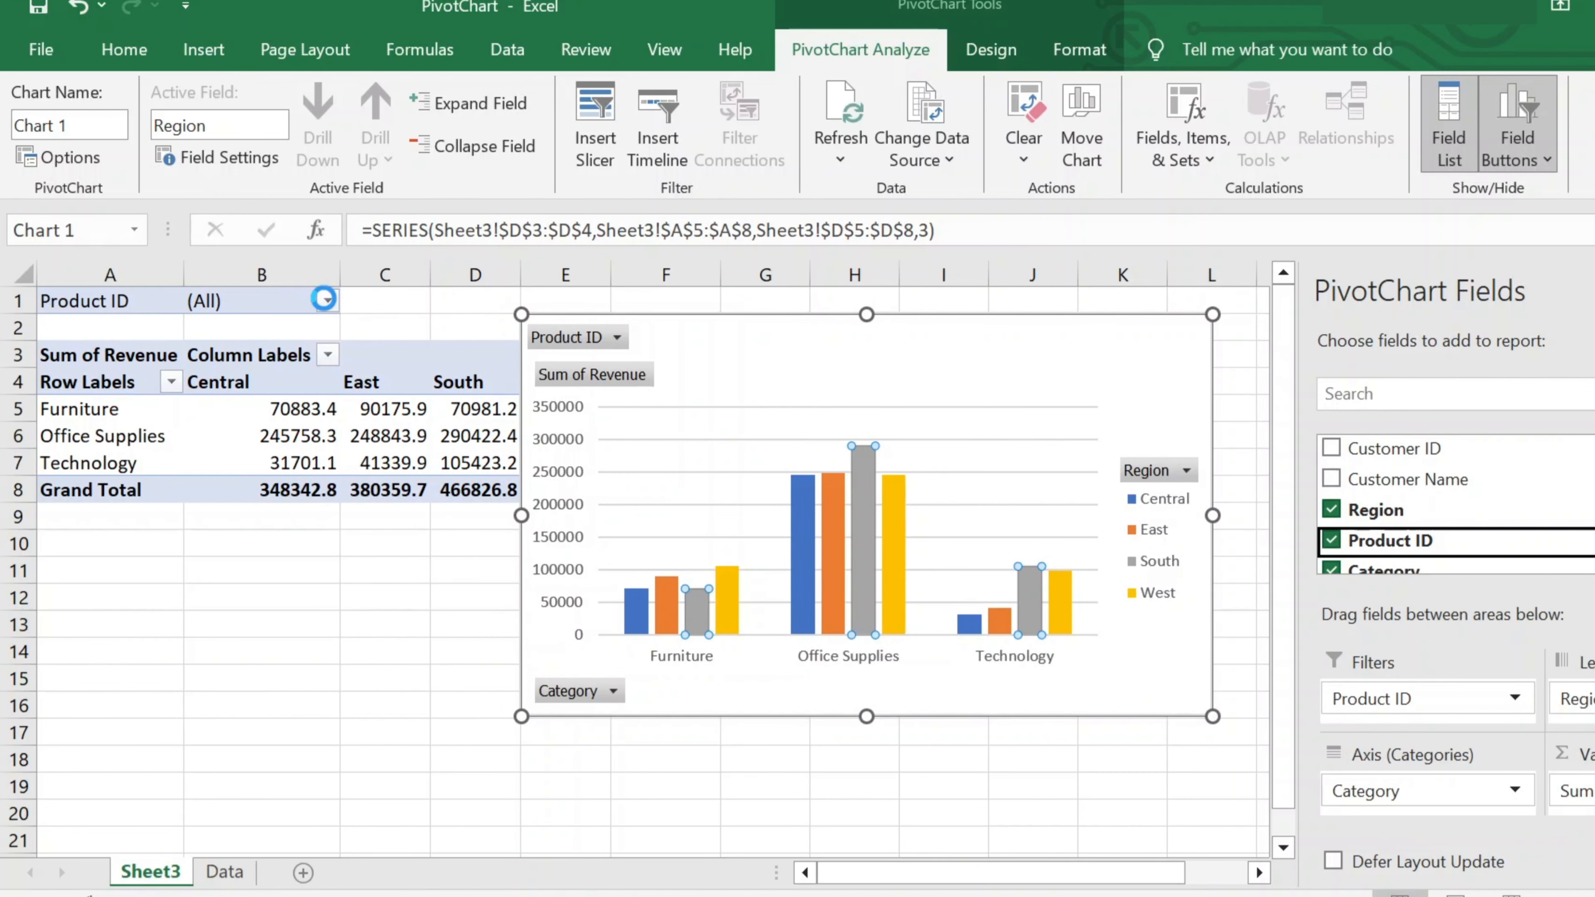
{"action": "left_click", "coordinate": [83, 402]}
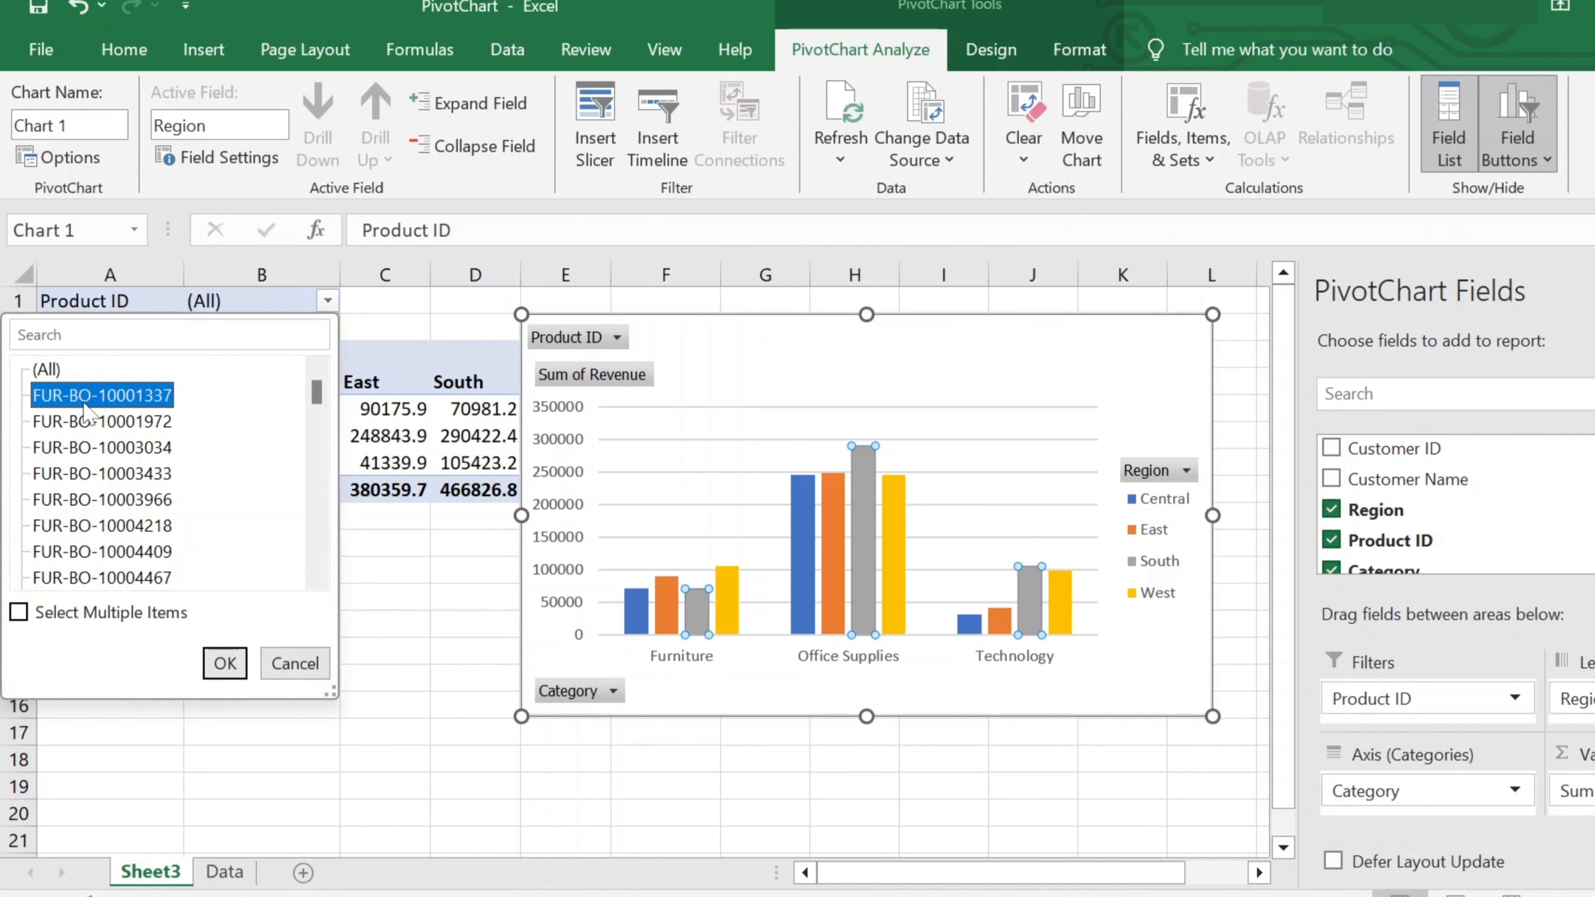
{"action": "left_click", "coordinate": [224, 664]}
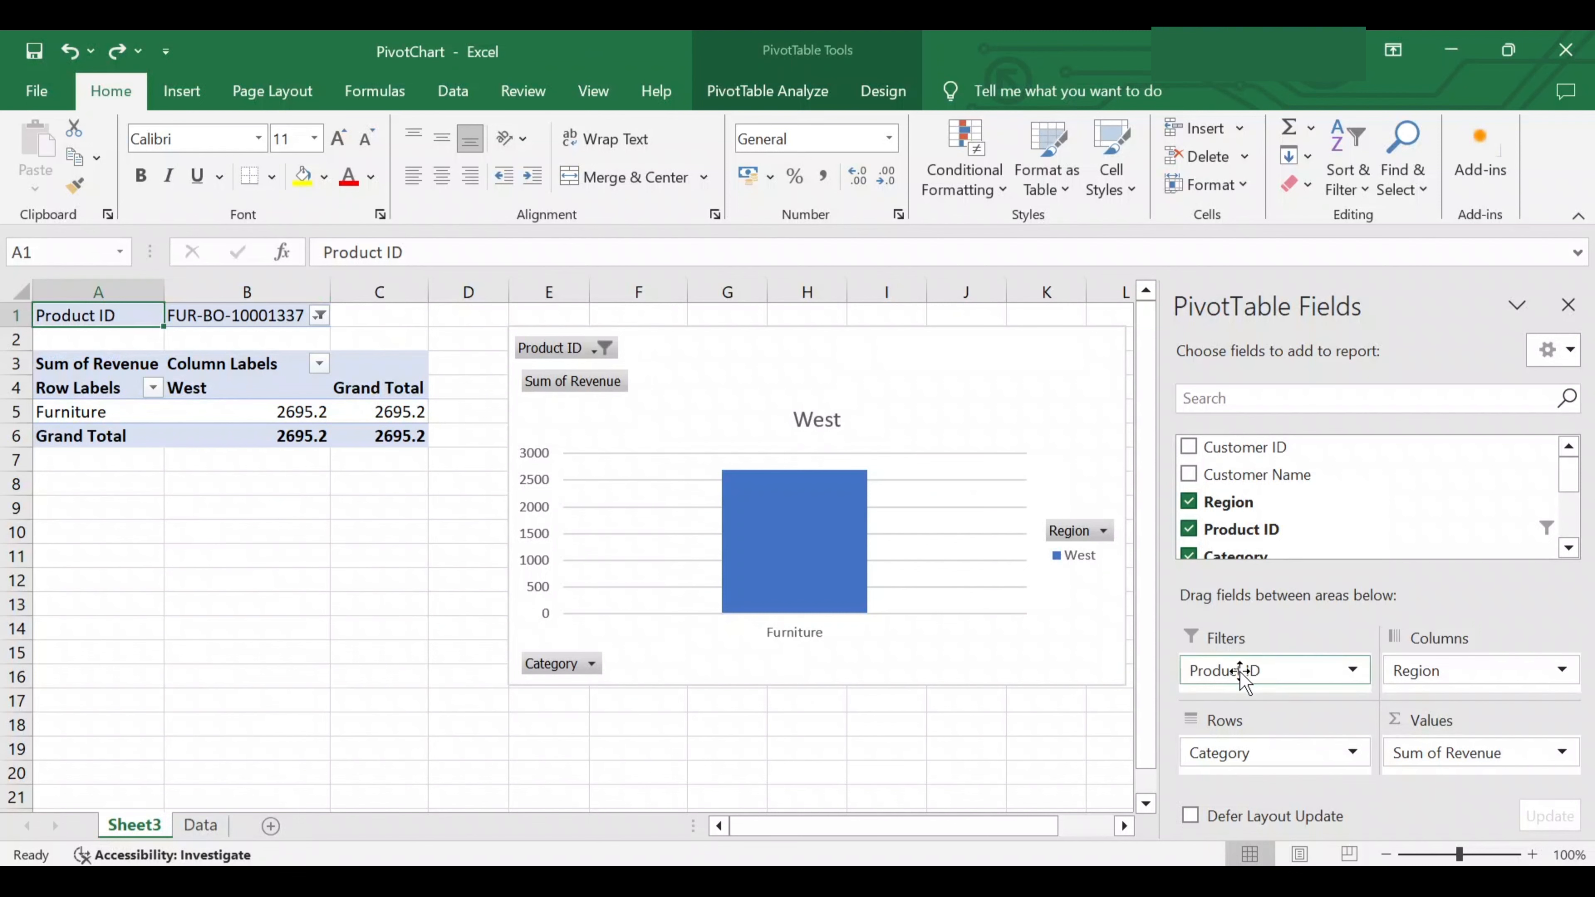
{"action": "left_click_drag", "start_coordinate": [1243, 679], "coordinate": [1028, 773]}
Move the PivotChart to the right so its upper-left corner lies in column E at row 2
{"action": "left_click_drag", "start_coordinate": [741, 355], "coordinate": [815, 350]}
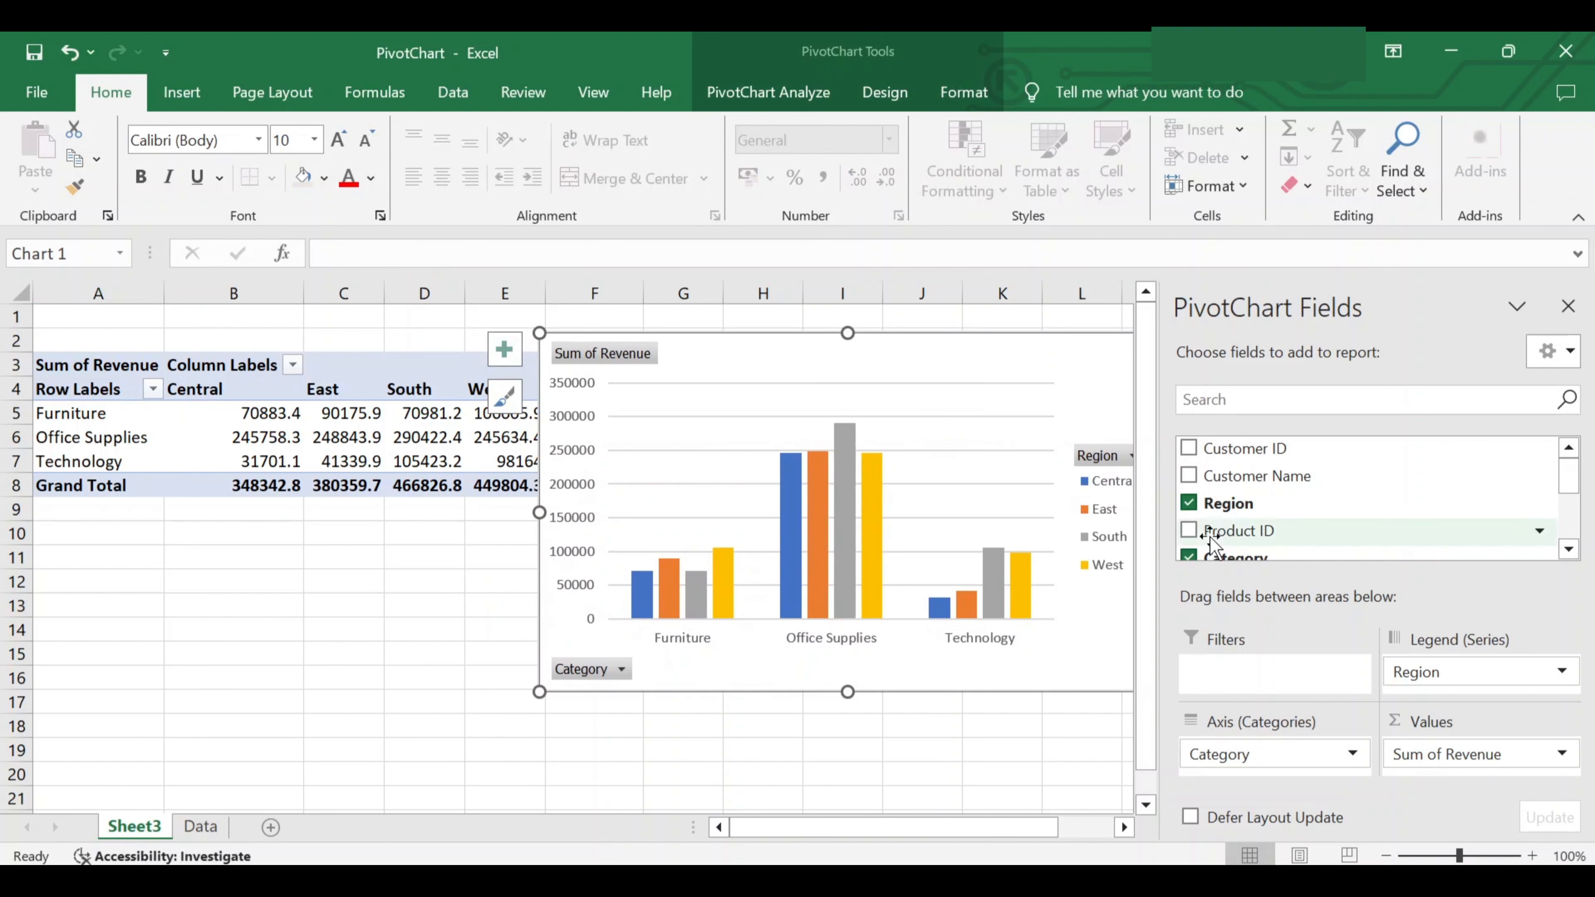
{"action": "left_click_drag", "start_coordinate": [874, 350], "coordinate": [848, 346]}
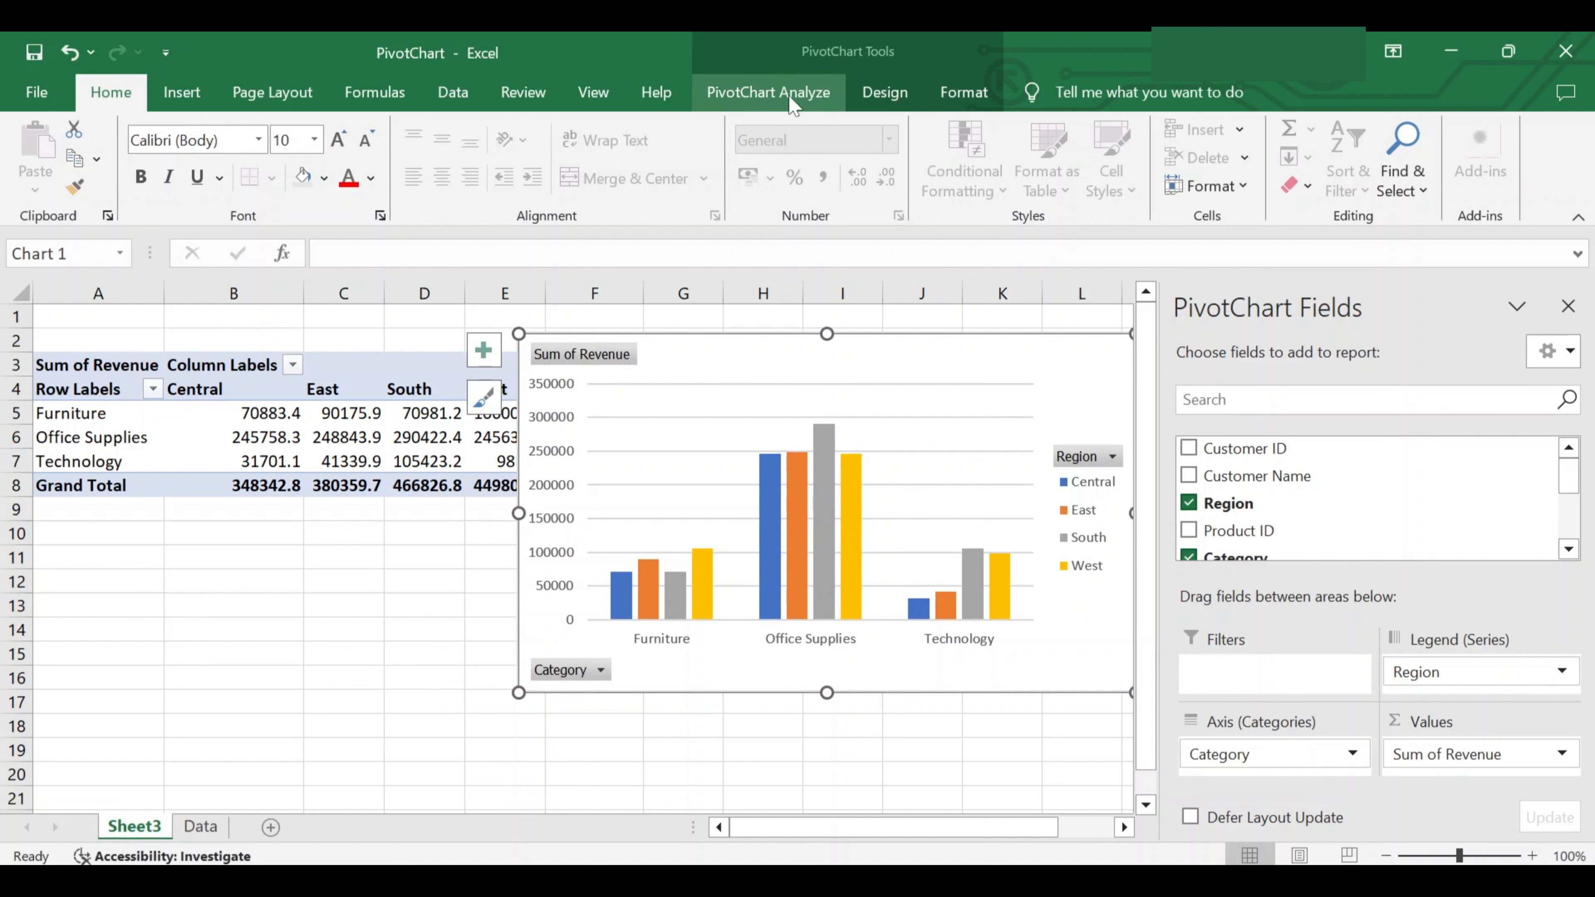
{"action": "left_click", "coordinate": [816, 100]}
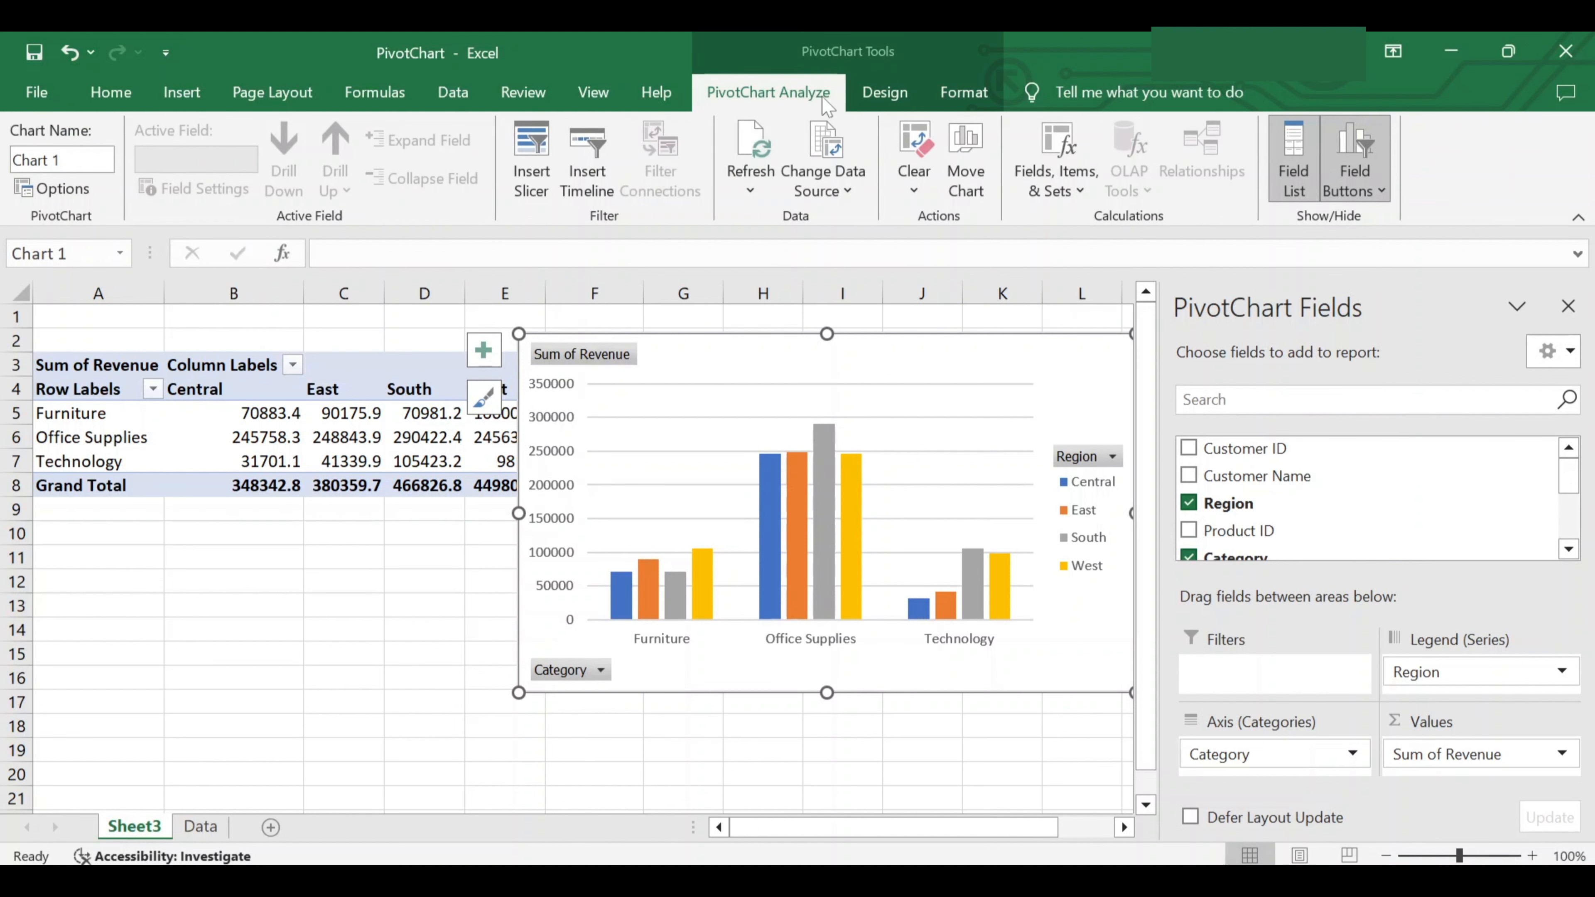
{"action": "left_click", "coordinate": [885, 98]}
{"action": "left_click", "coordinate": [975, 101]}
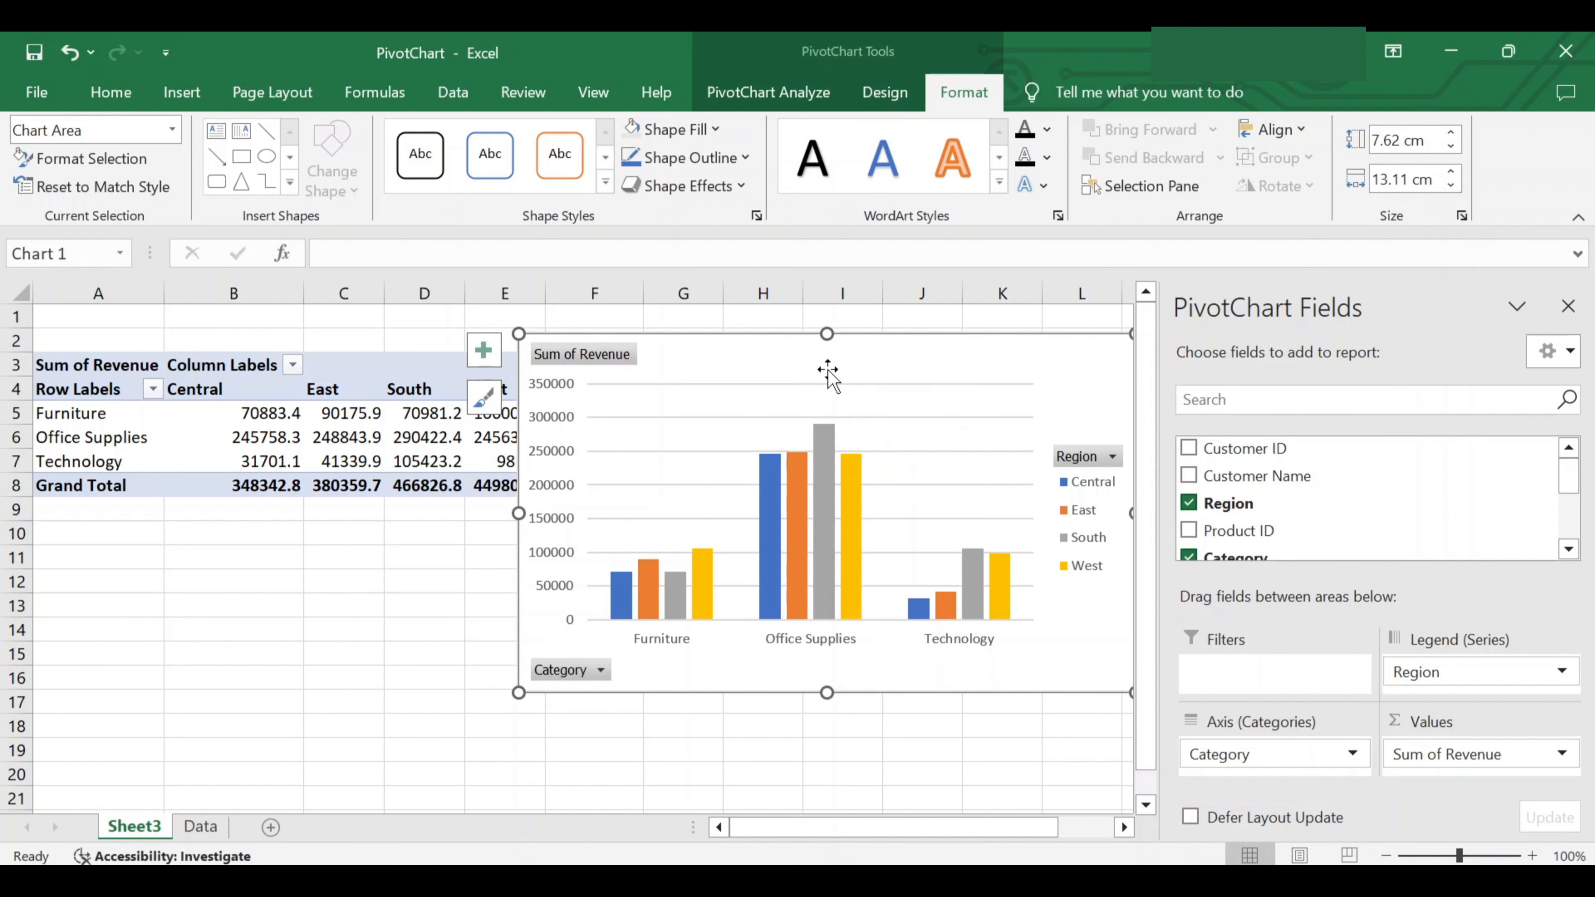
Apply the chart style with the hatched plot background and recolor the series with the monochromatic orange palette
{"action": "left_click", "coordinate": [884, 93]}
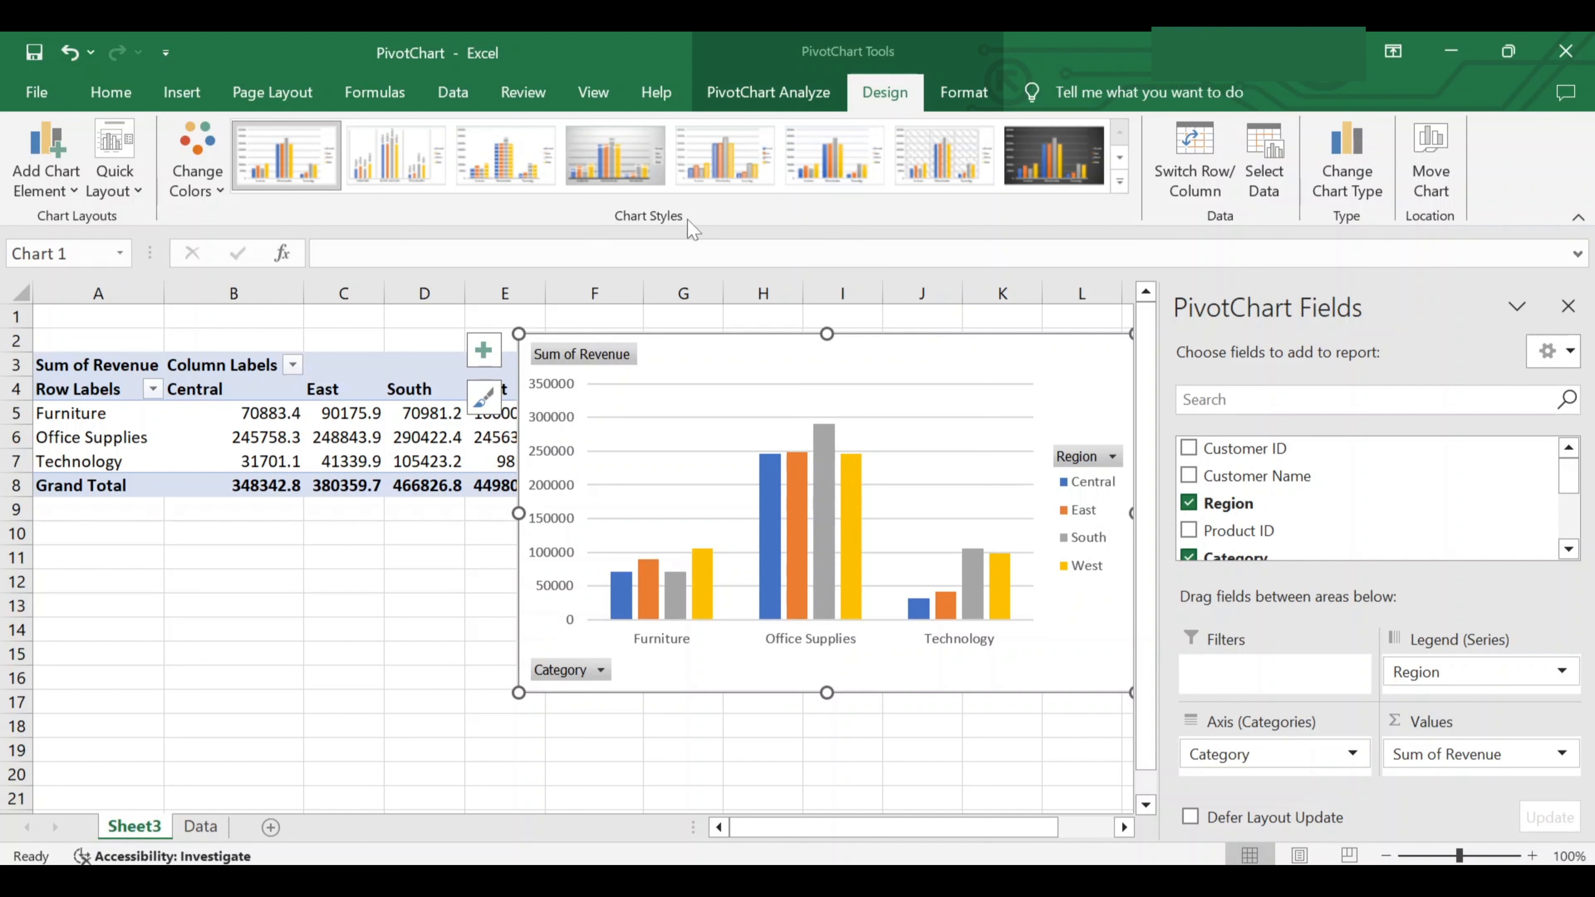
{"action": "left_click", "coordinate": [1120, 182]}
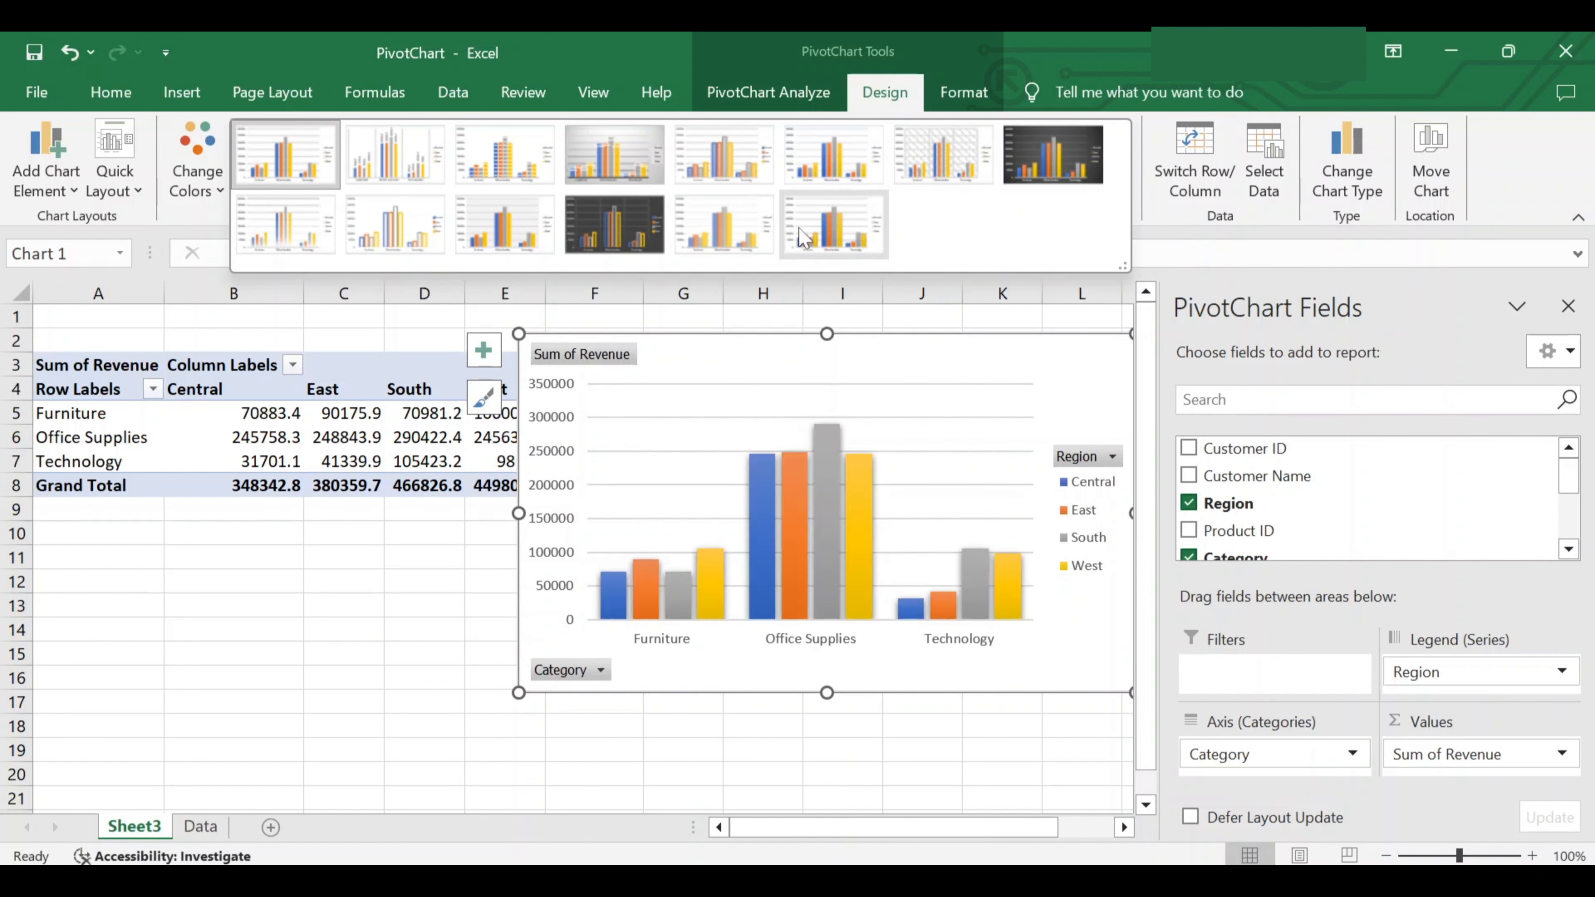
{"action": "left_click", "coordinate": [917, 165]}
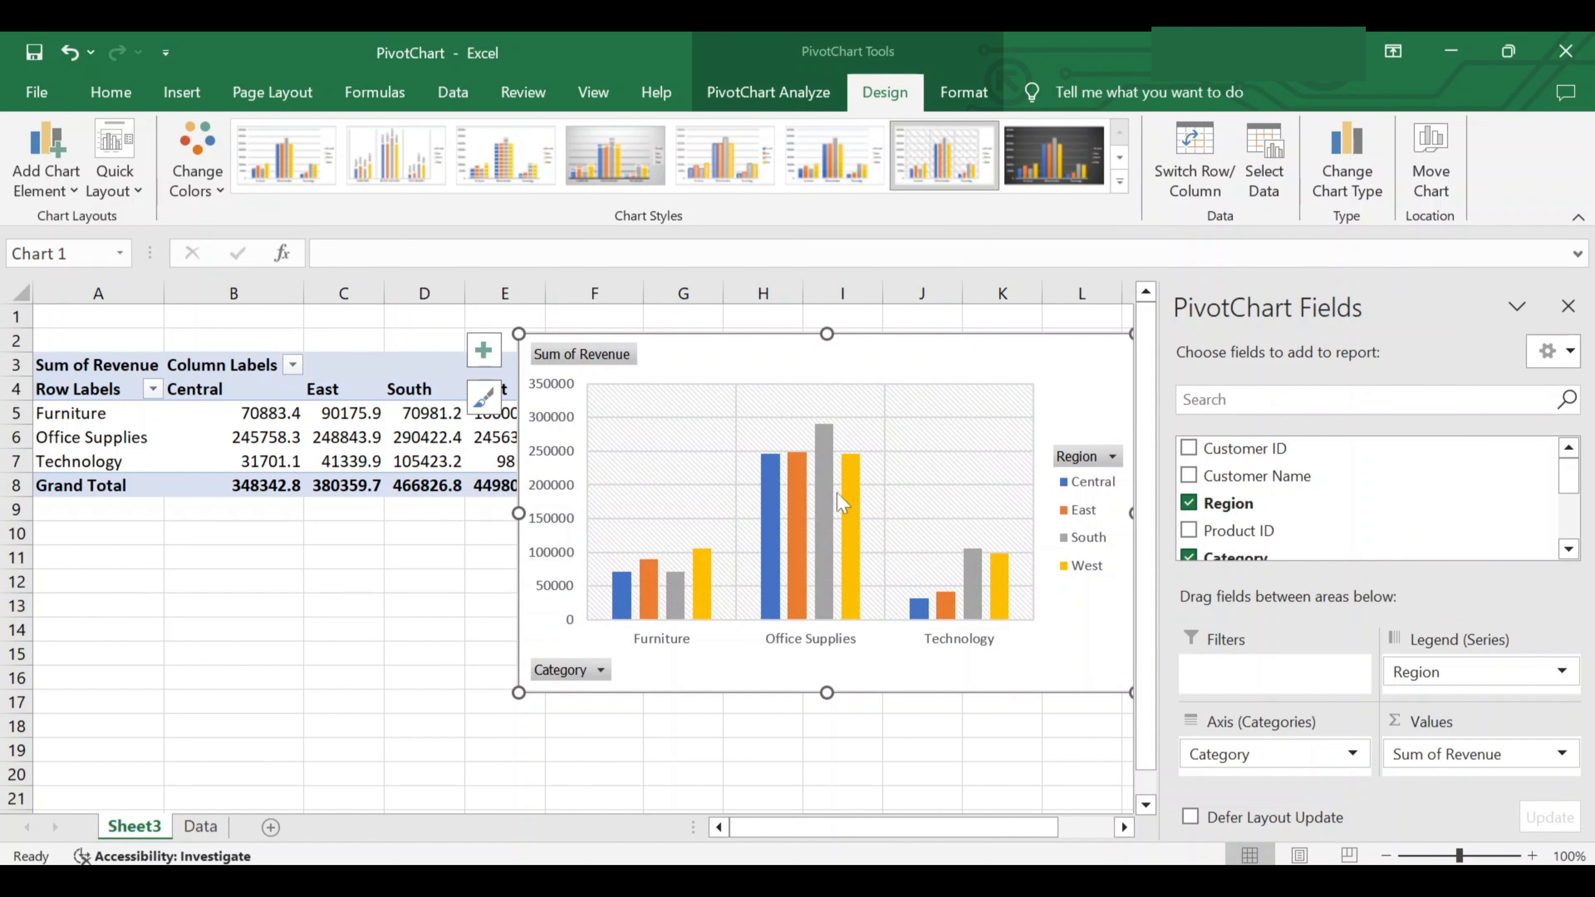
{"action": "left_click", "coordinate": [223, 192]}
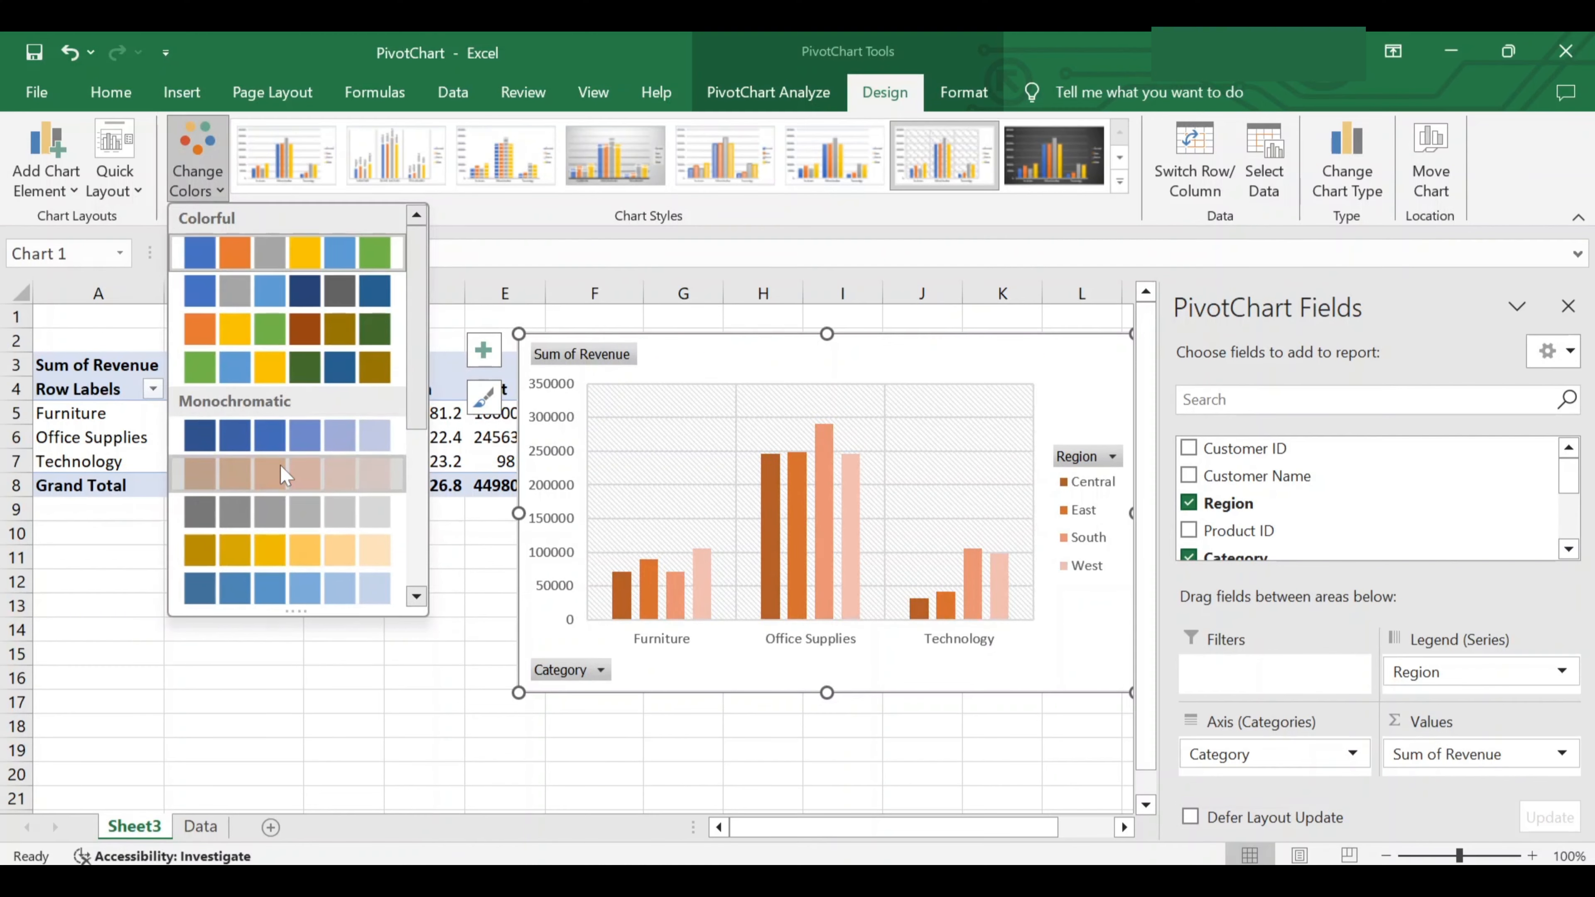
{"action": "left_click", "coordinate": [226, 478]}
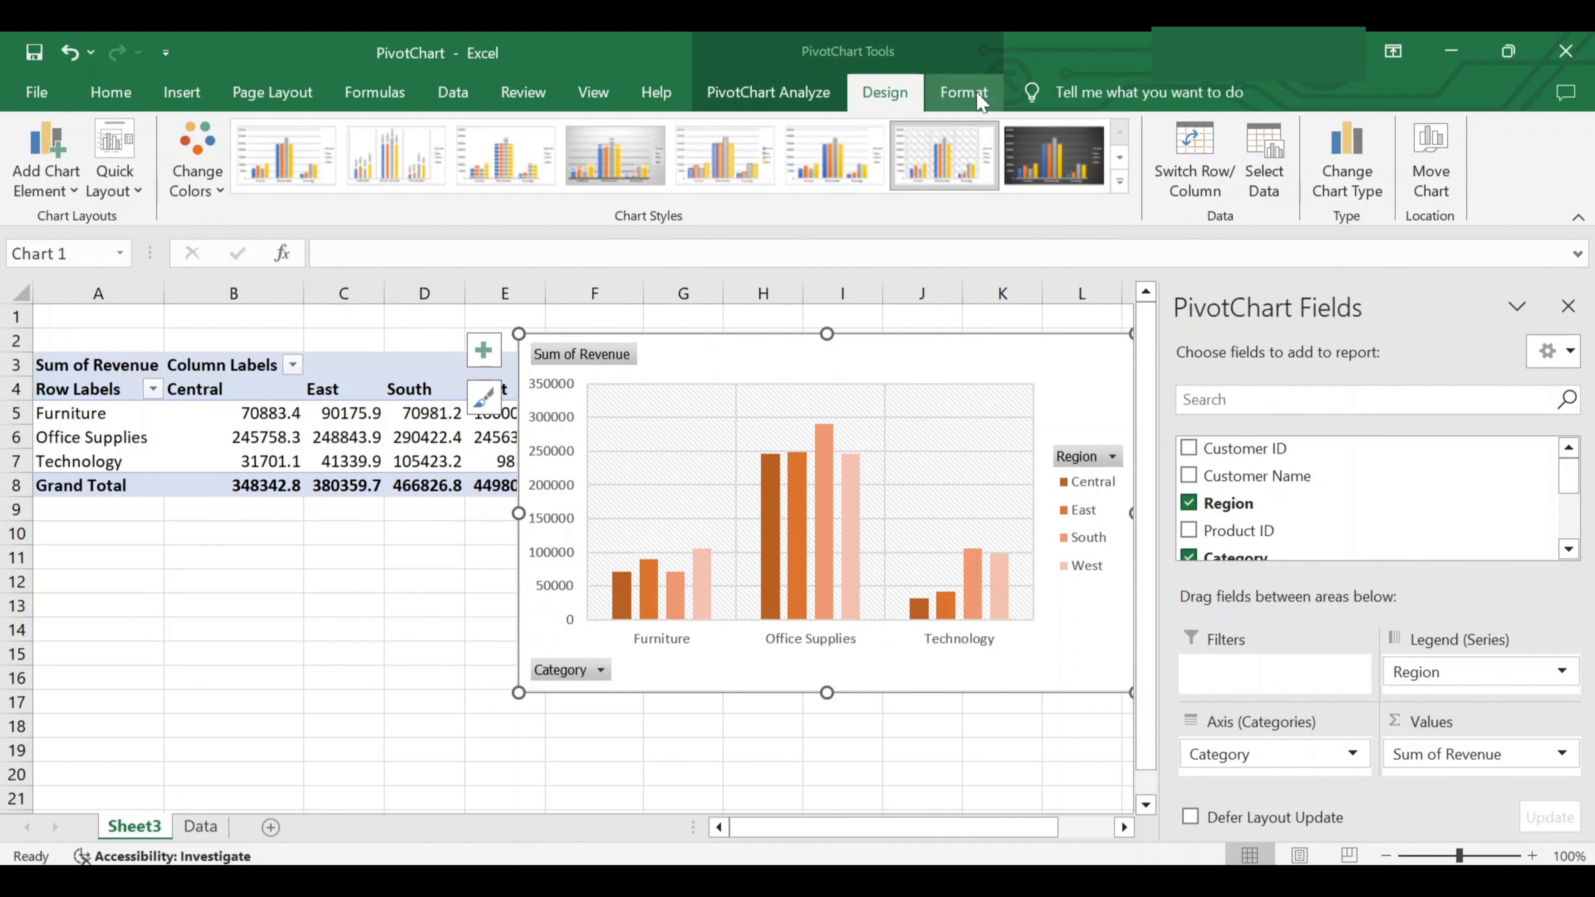
Fill the South series columns of the chart with standard red
{"action": "left_click", "coordinate": [986, 107]}
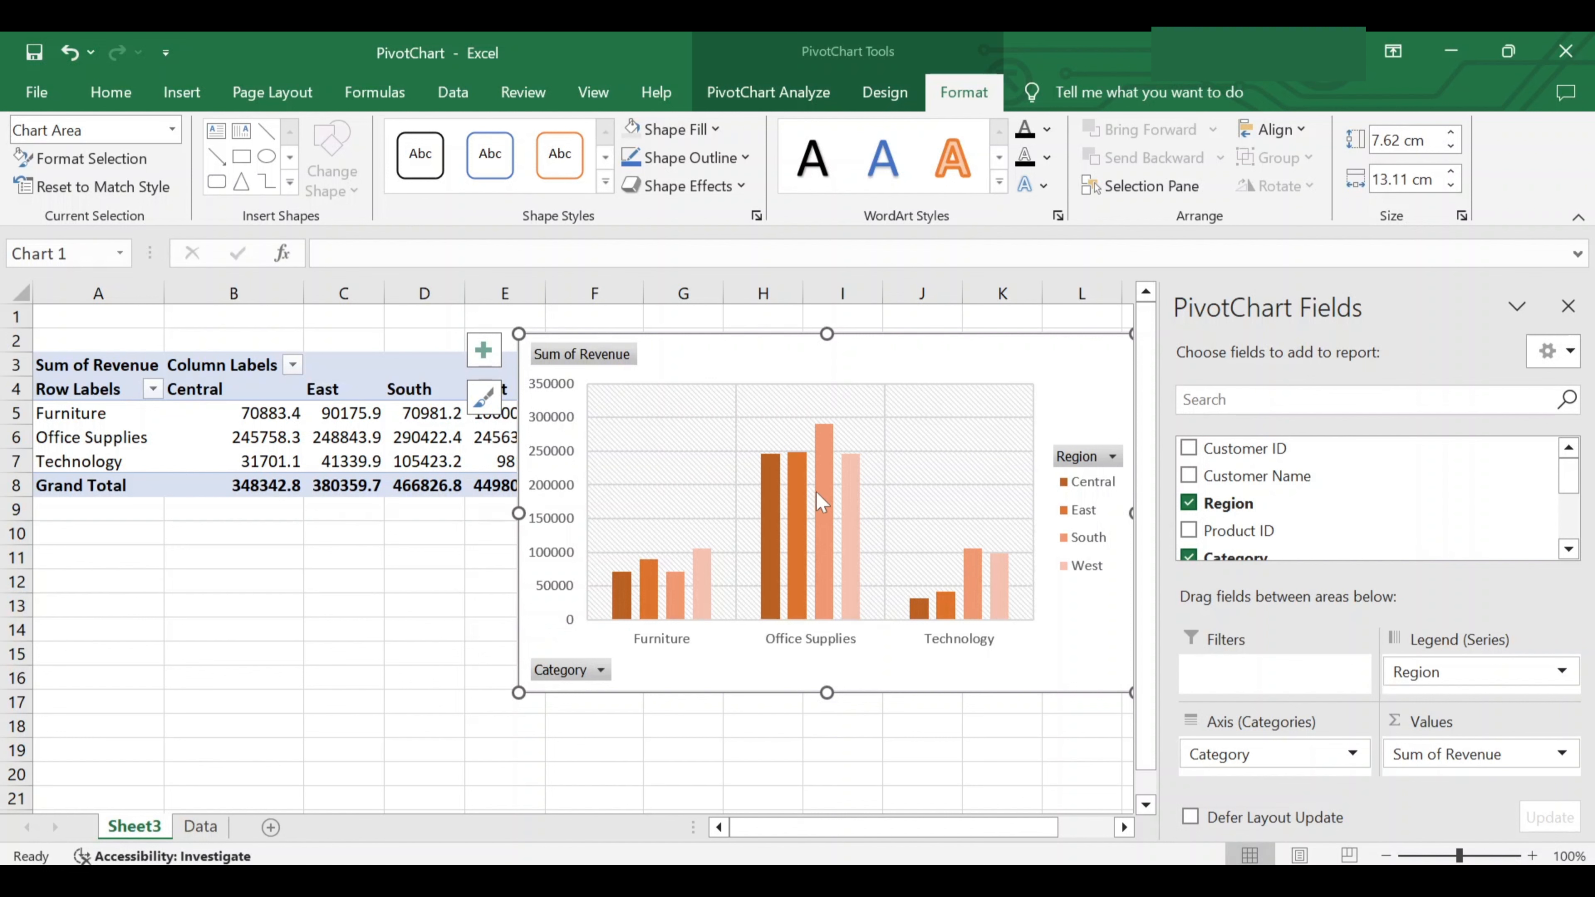
{"action": "left_click", "coordinate": [834, 519]}
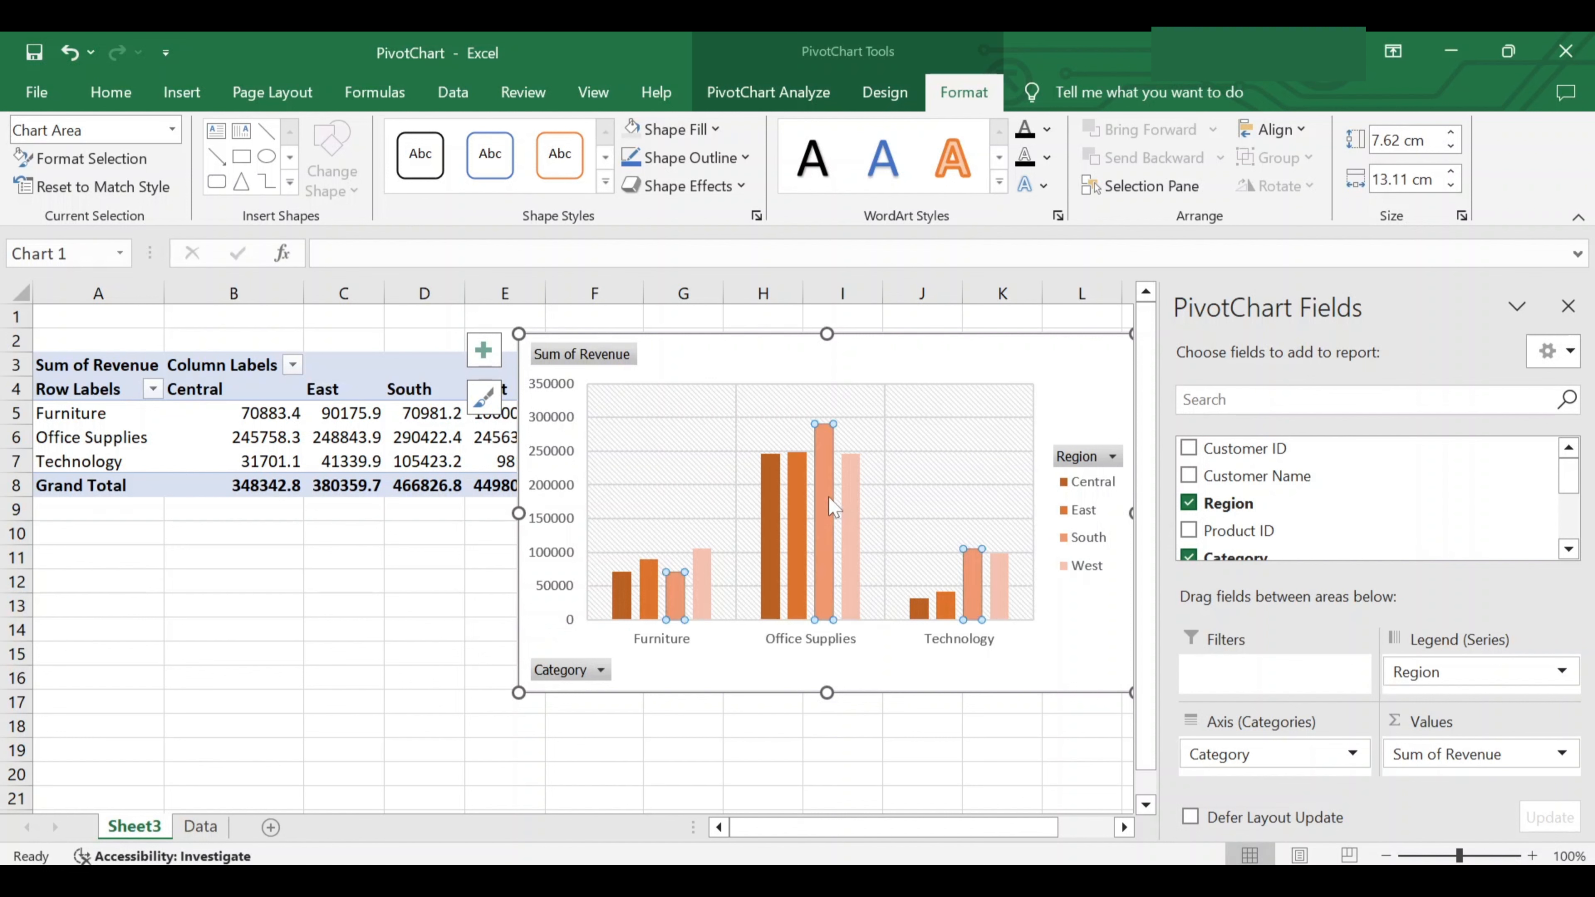
{"action": "left_click", "coordinate": [716, 131]}
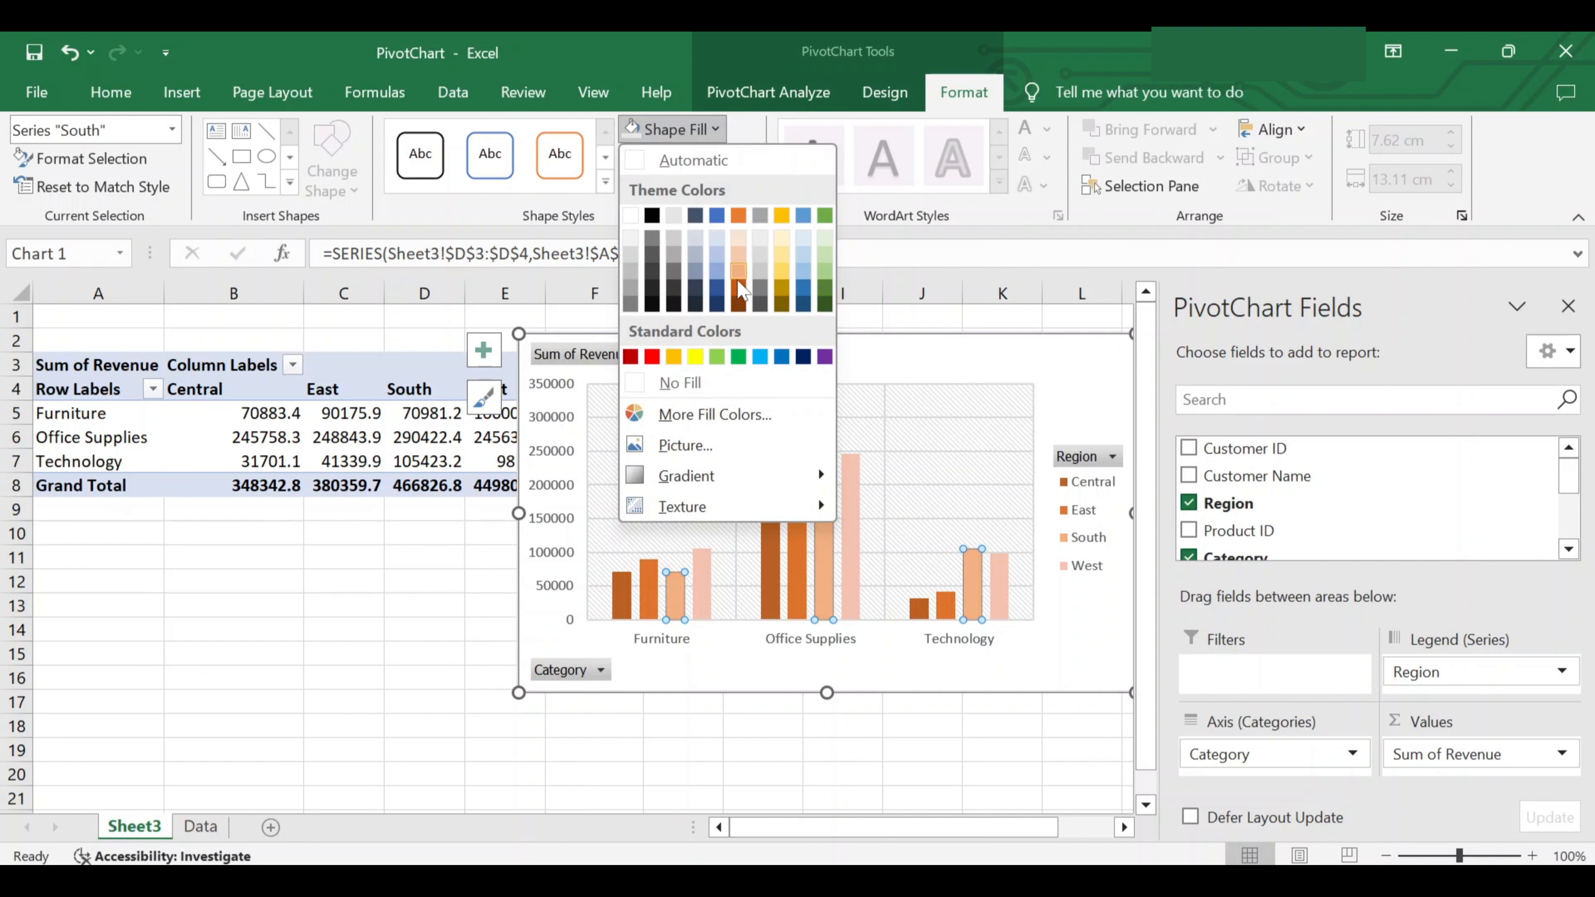
{"action": "left_click", "coordinate": [653, 358]}
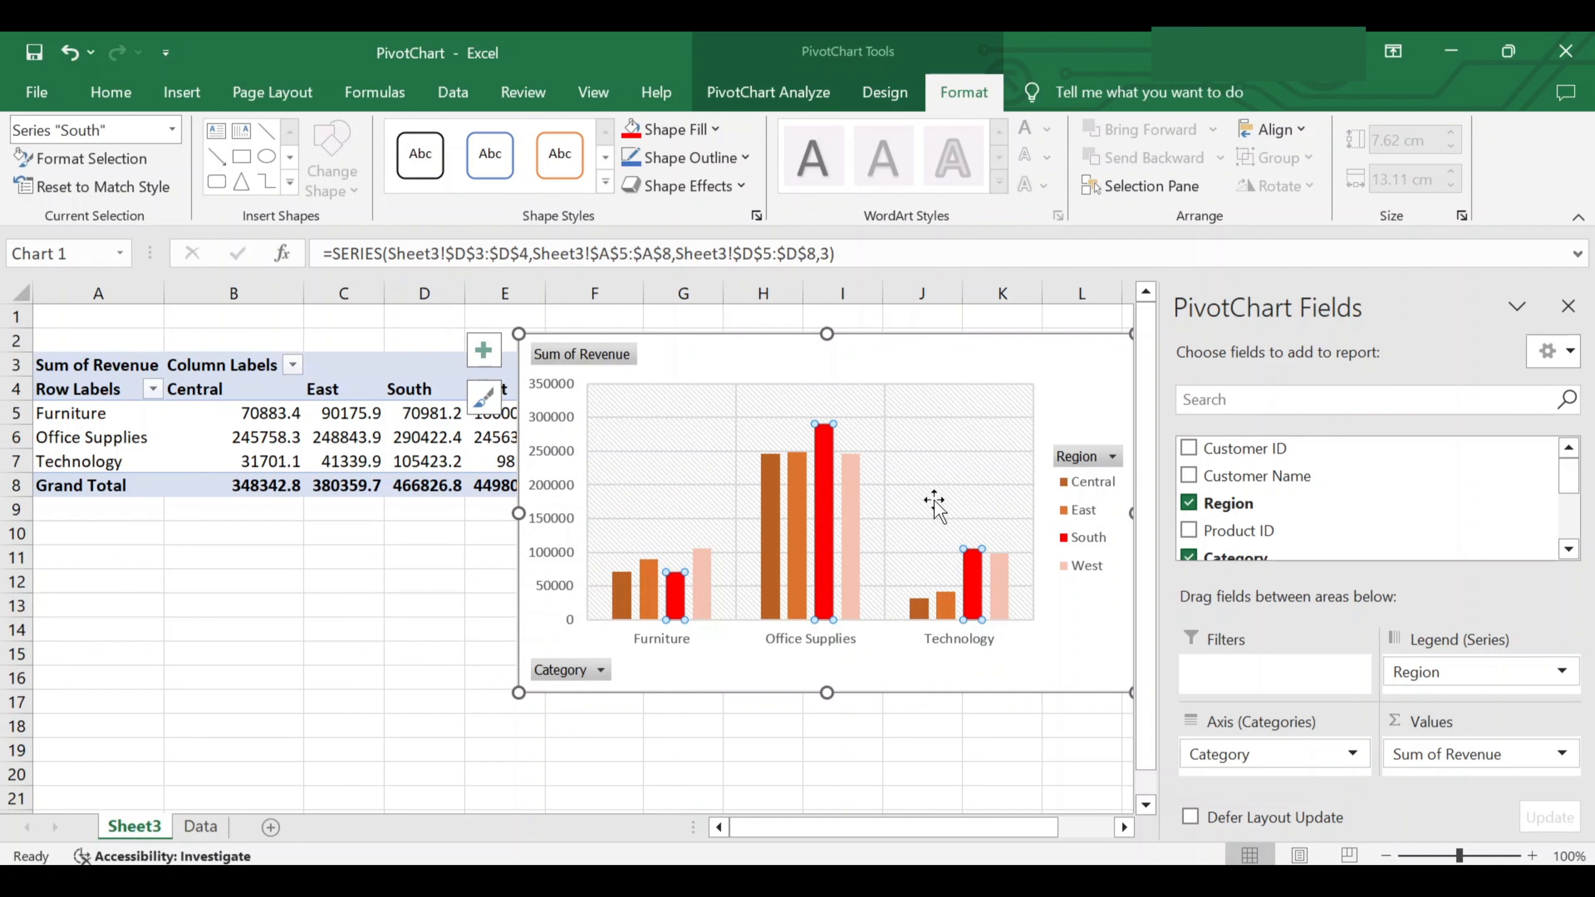
Fill the chart's plot area with the lightest gold theme color
{"action": "left_click", "coordinate": [172, 130]}
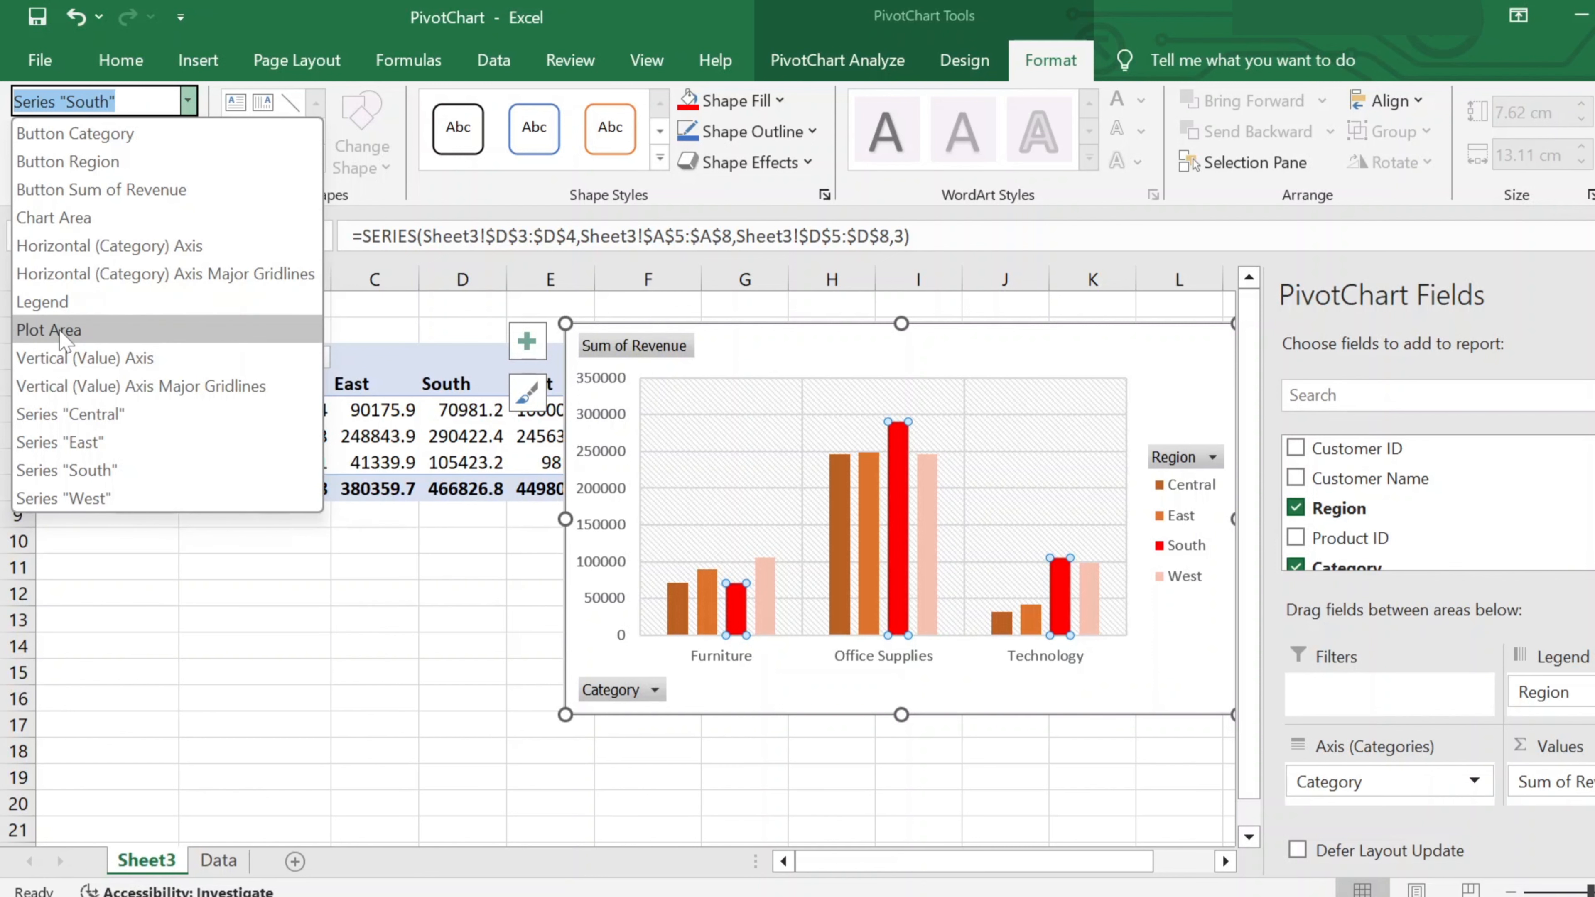
{"action": "left_click", "coordinate": [61, 331]}
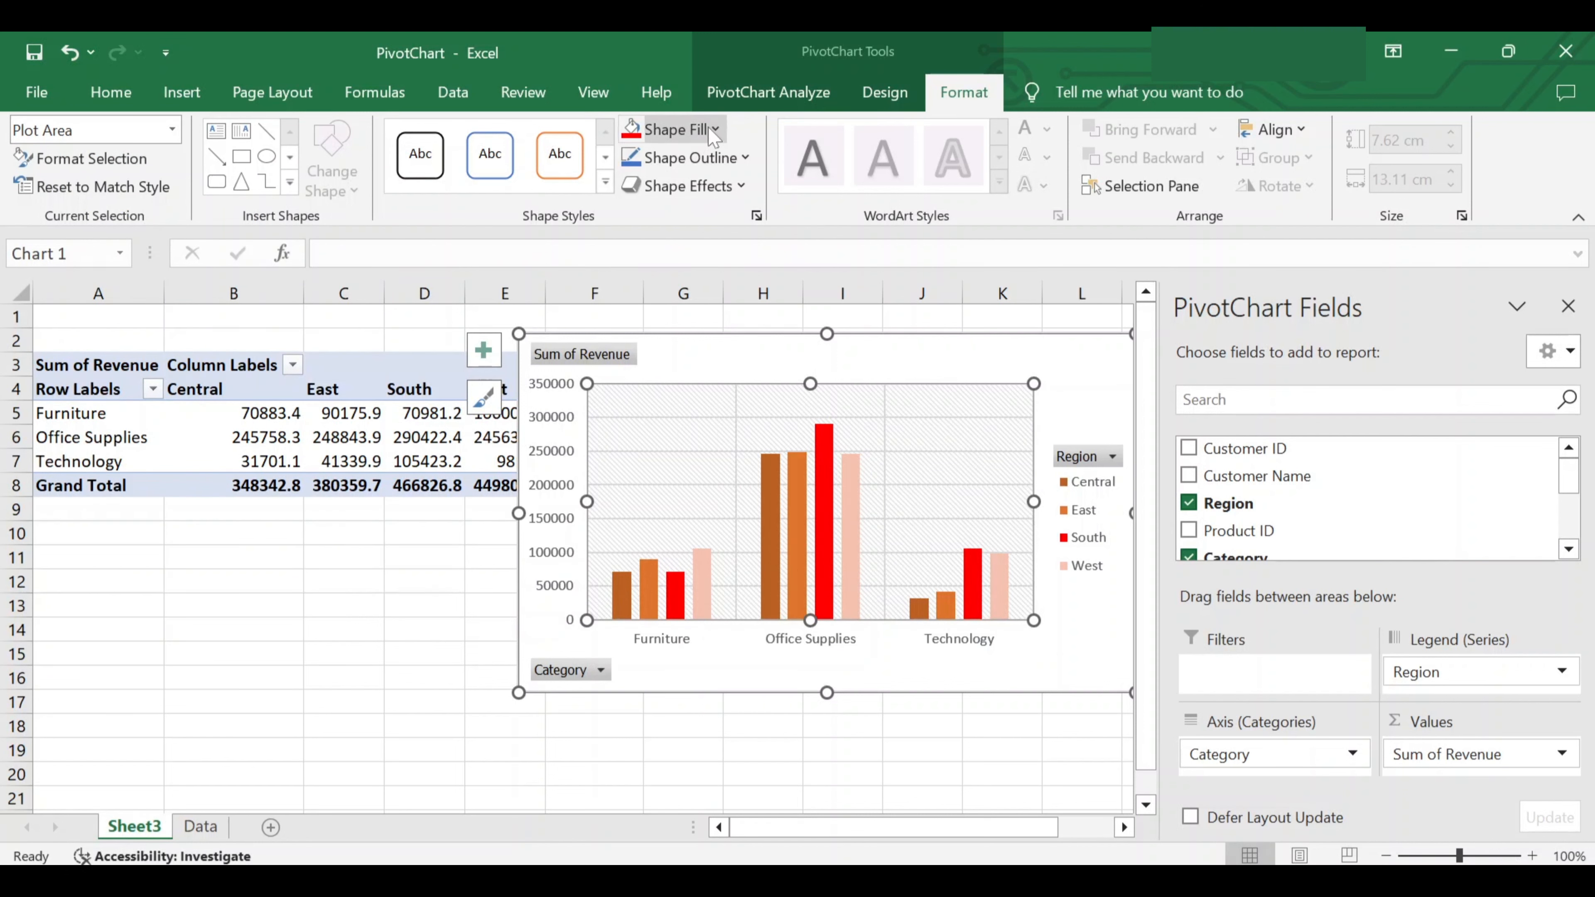
{"action": "left_click", "coordinate": [691, 129]}
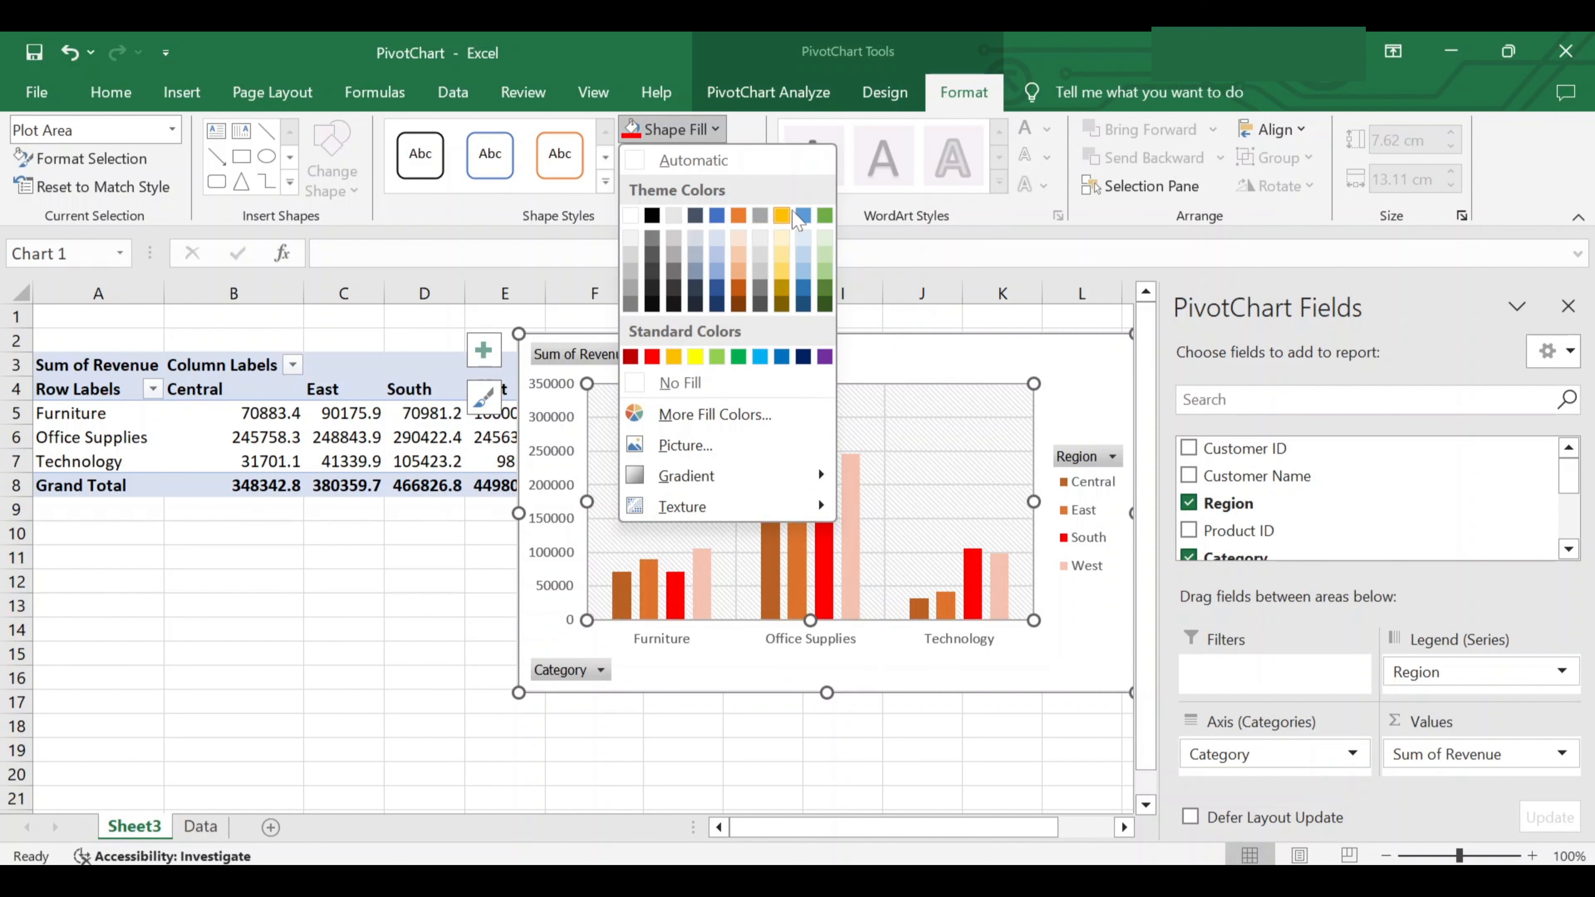
{"action": "left_click", "coordinate": [782, 240]}
Apply the preset shape style with a black outline and white fill to the plot area
{"action": "left_click", "coordinate": [748, 158]}
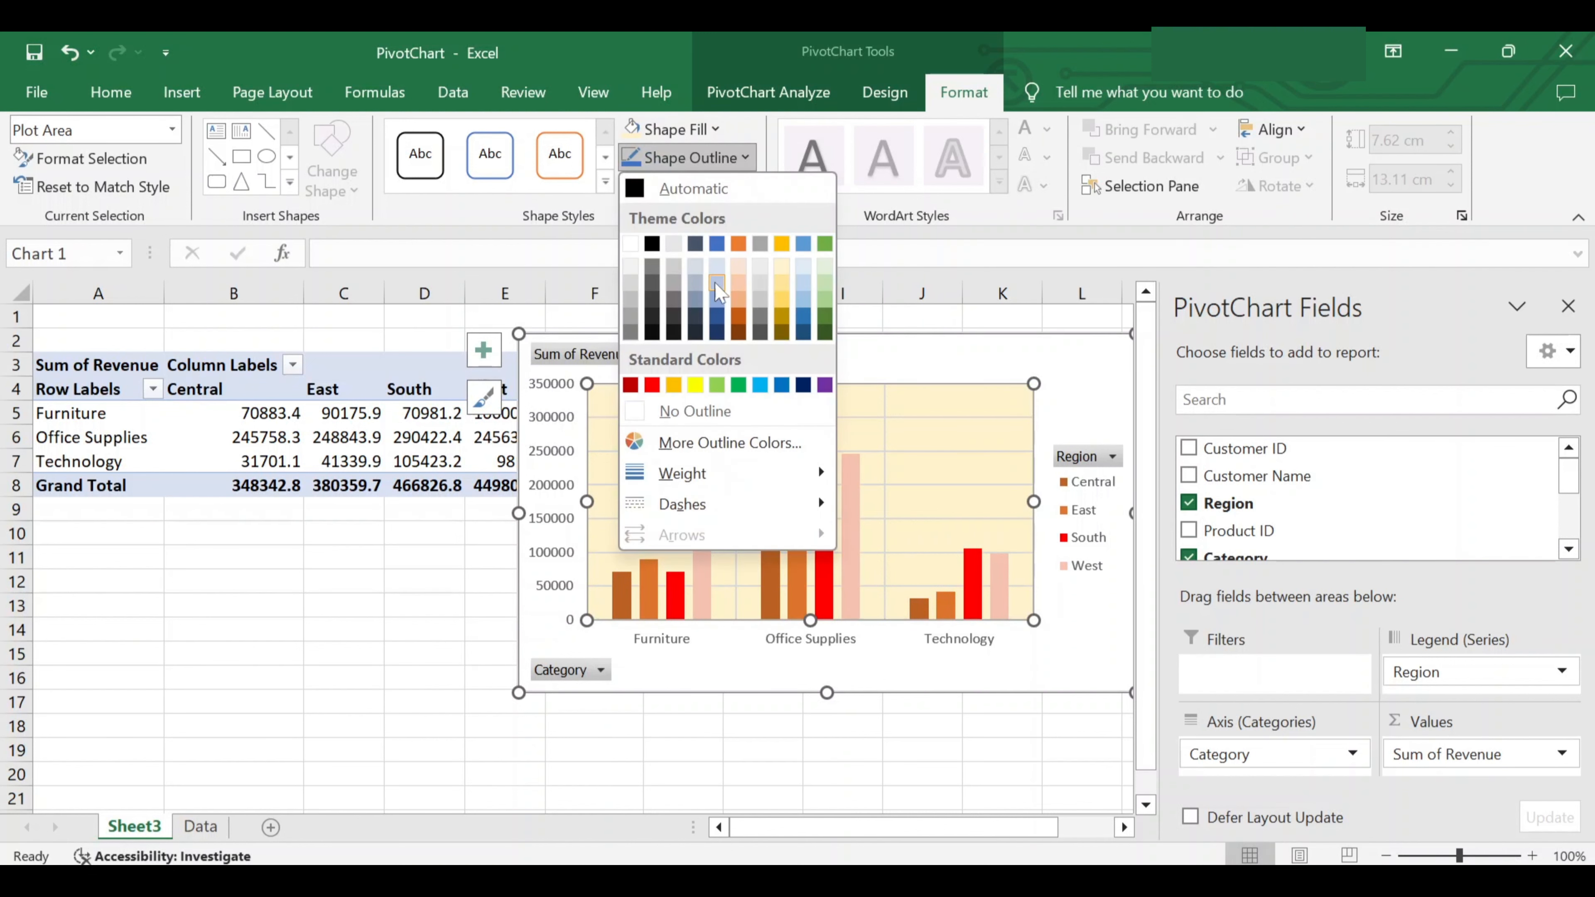
{"action": "mouse_move", "coordinate": [689, 484]}
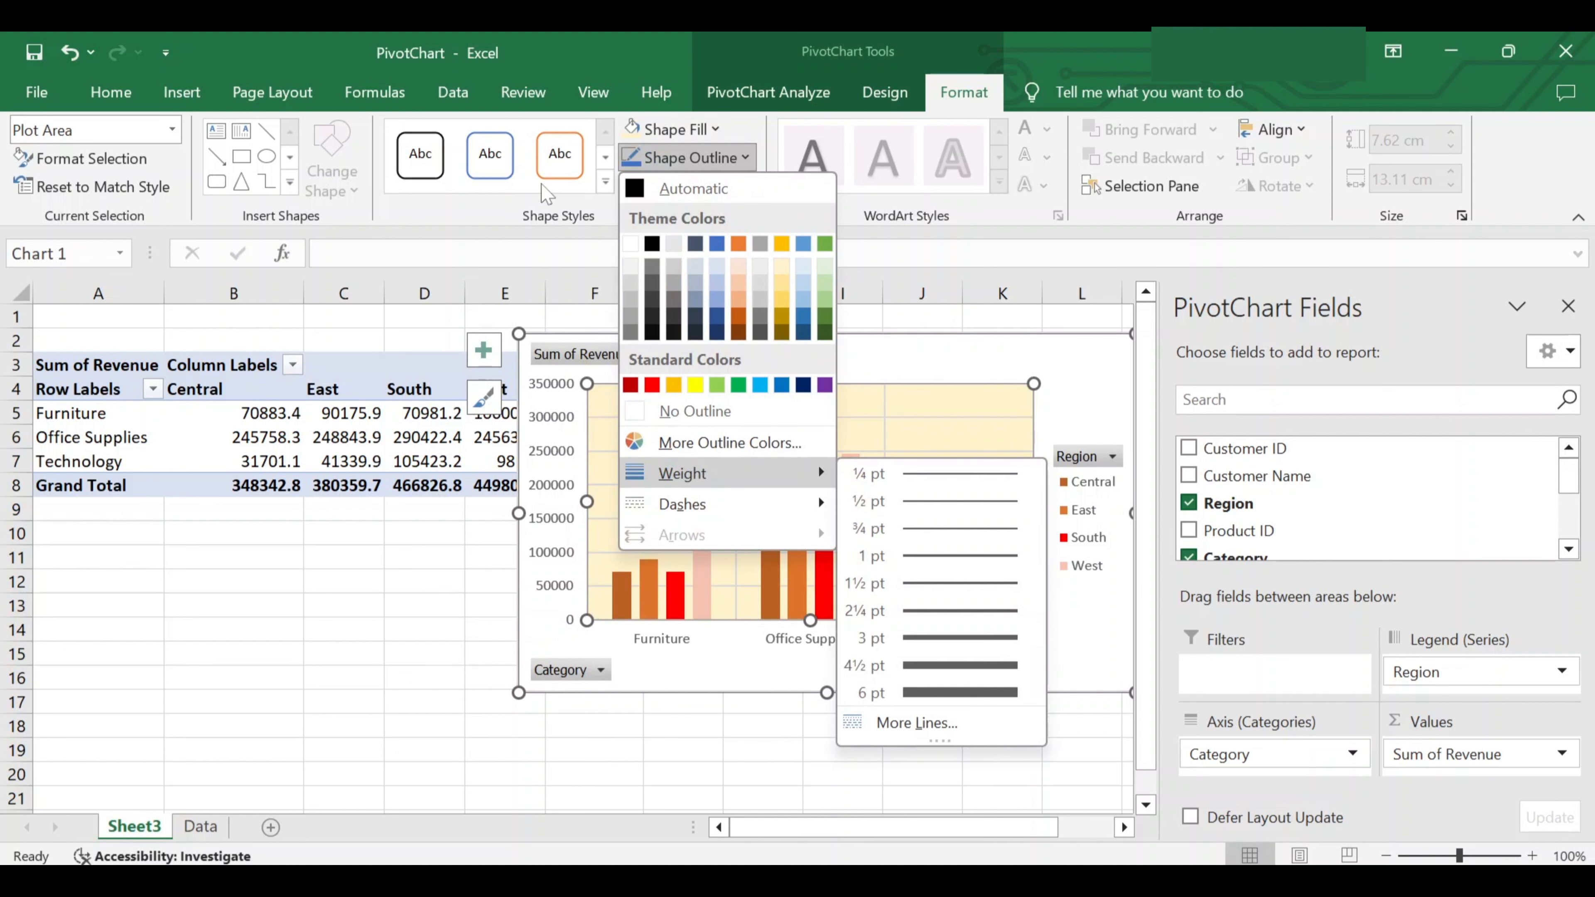
{"action": "left_click", "coordinate": [466, 208]}
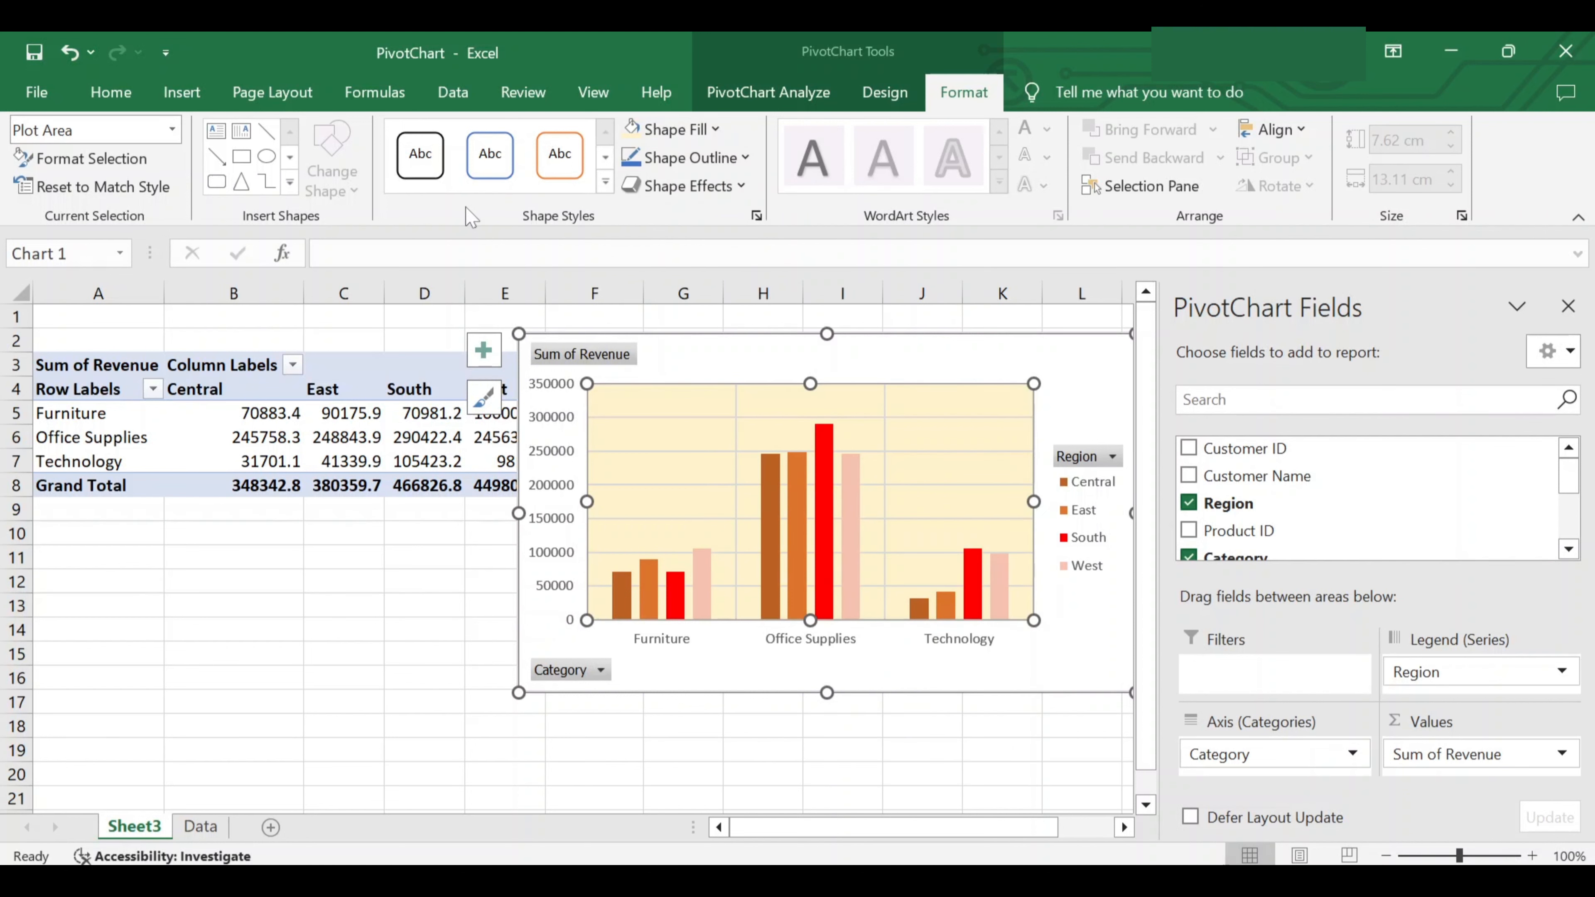
{"action": "left_click", "coordinate": [421, 164]}
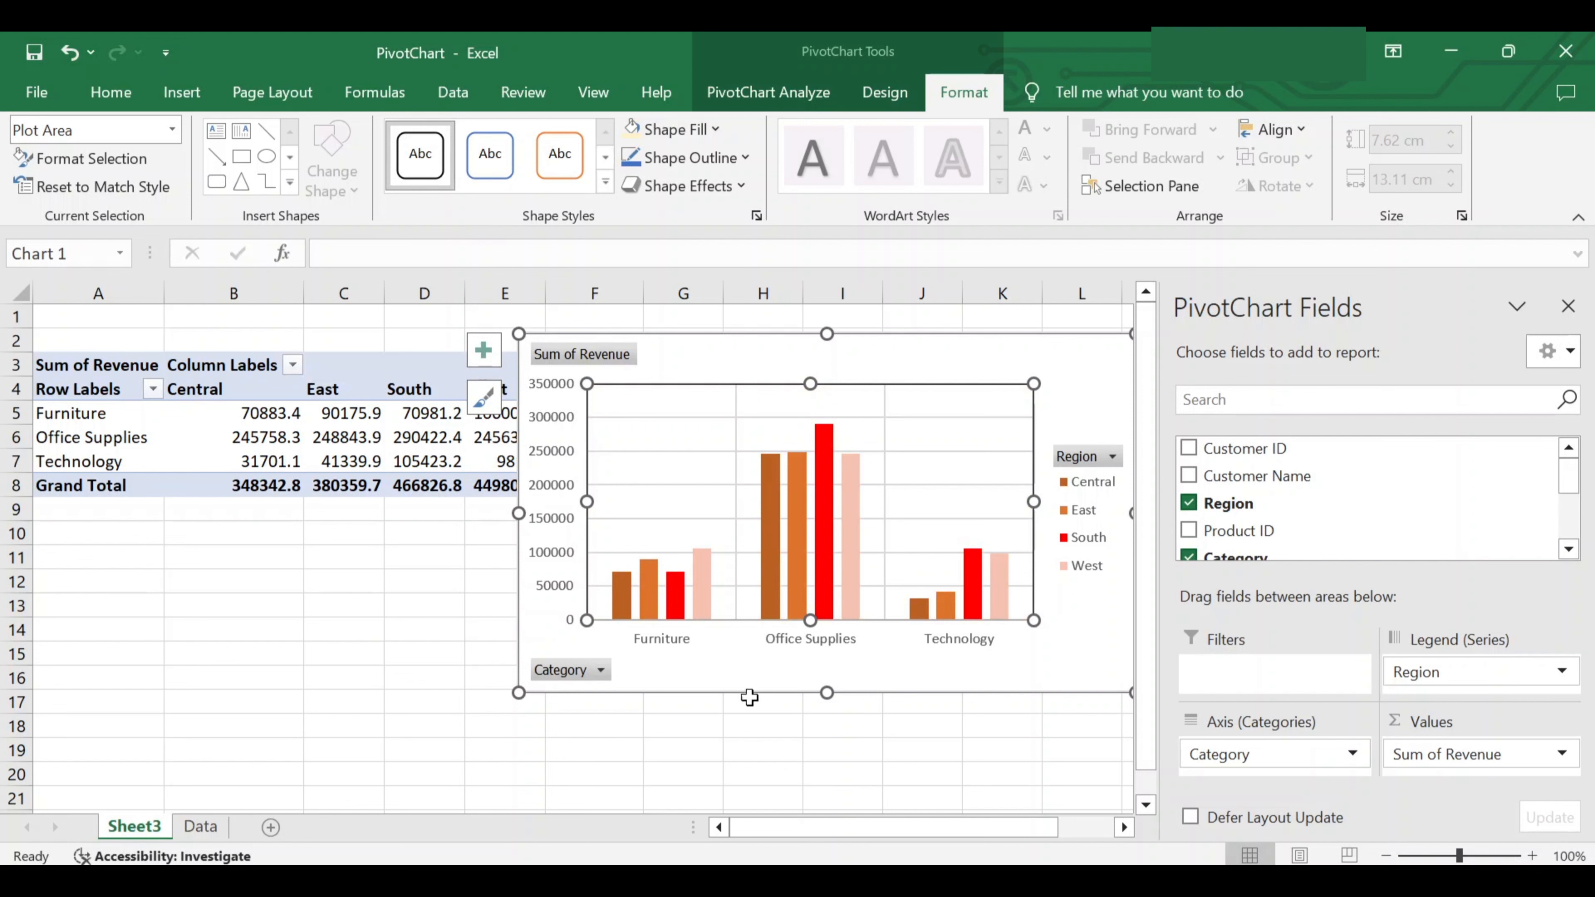
{"action": "left_click", "coordinate": [947, 744]}
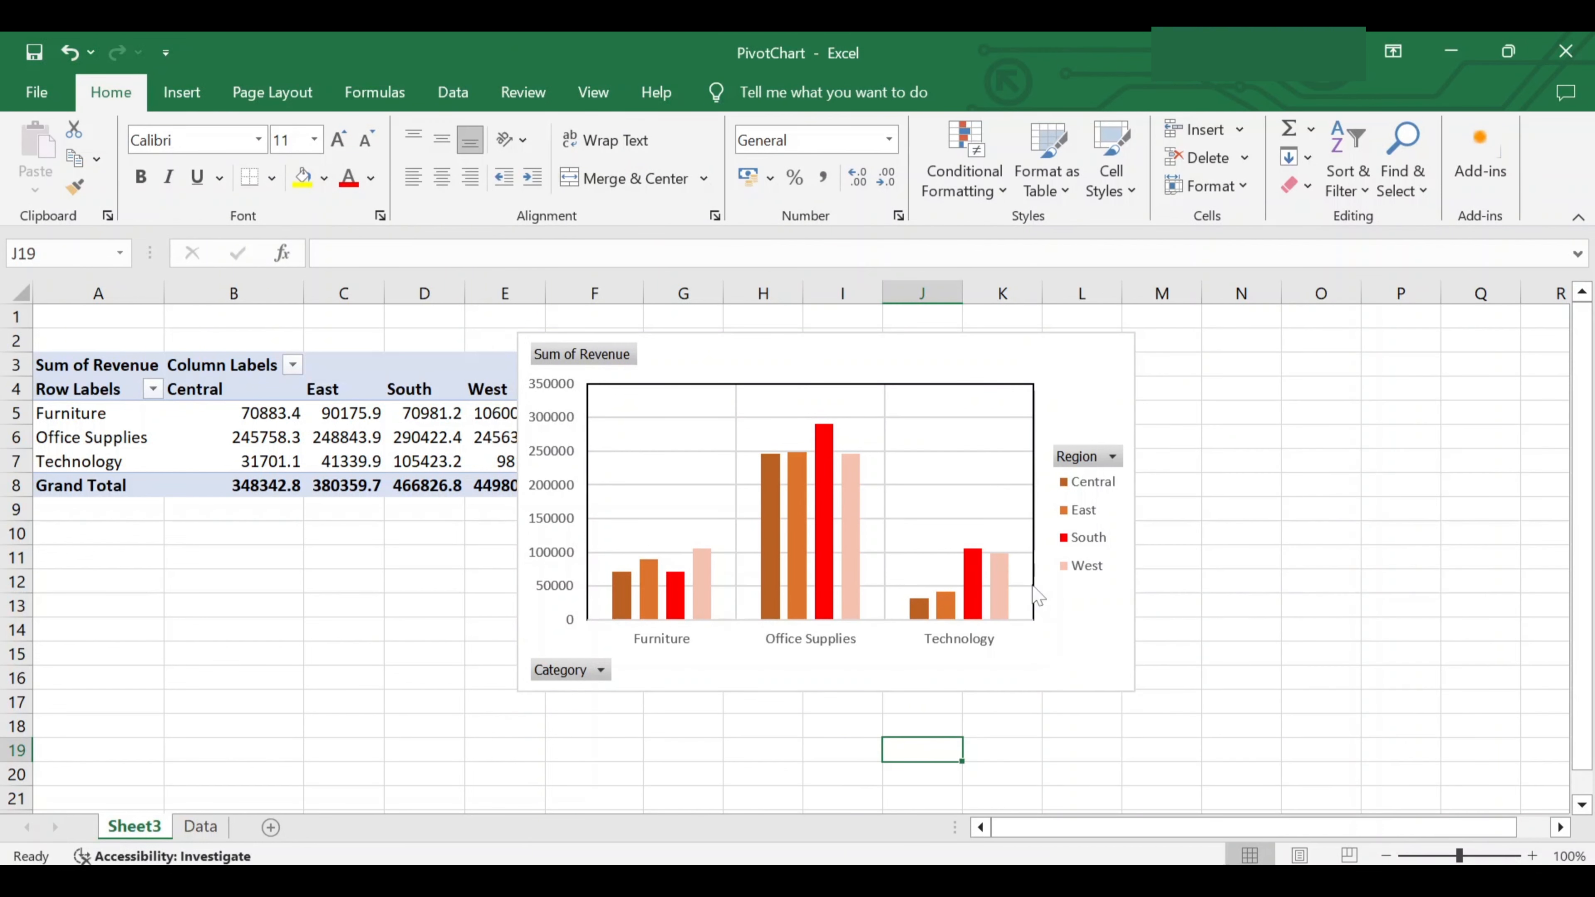
Try hiding the chart's primary horizontal axis and restore it again
{"action": "left_click", "coordinate": [1037, 596]}
{"action": "left_click", "coordinate": [868, 98]}
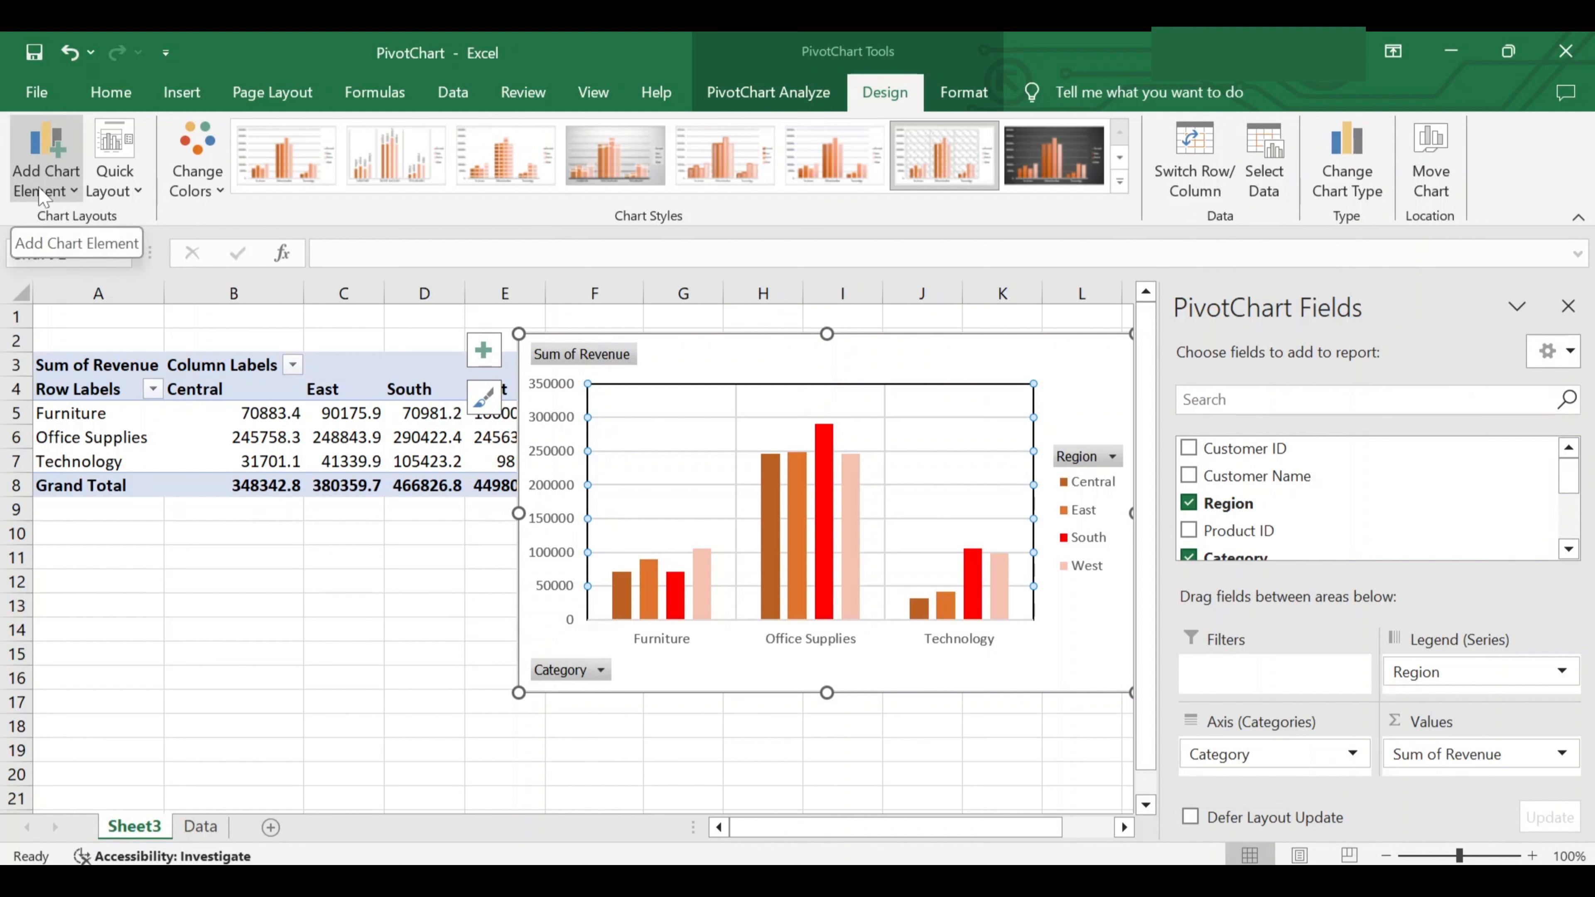
{"action": "left_click", "coordinate": [74, 194]}
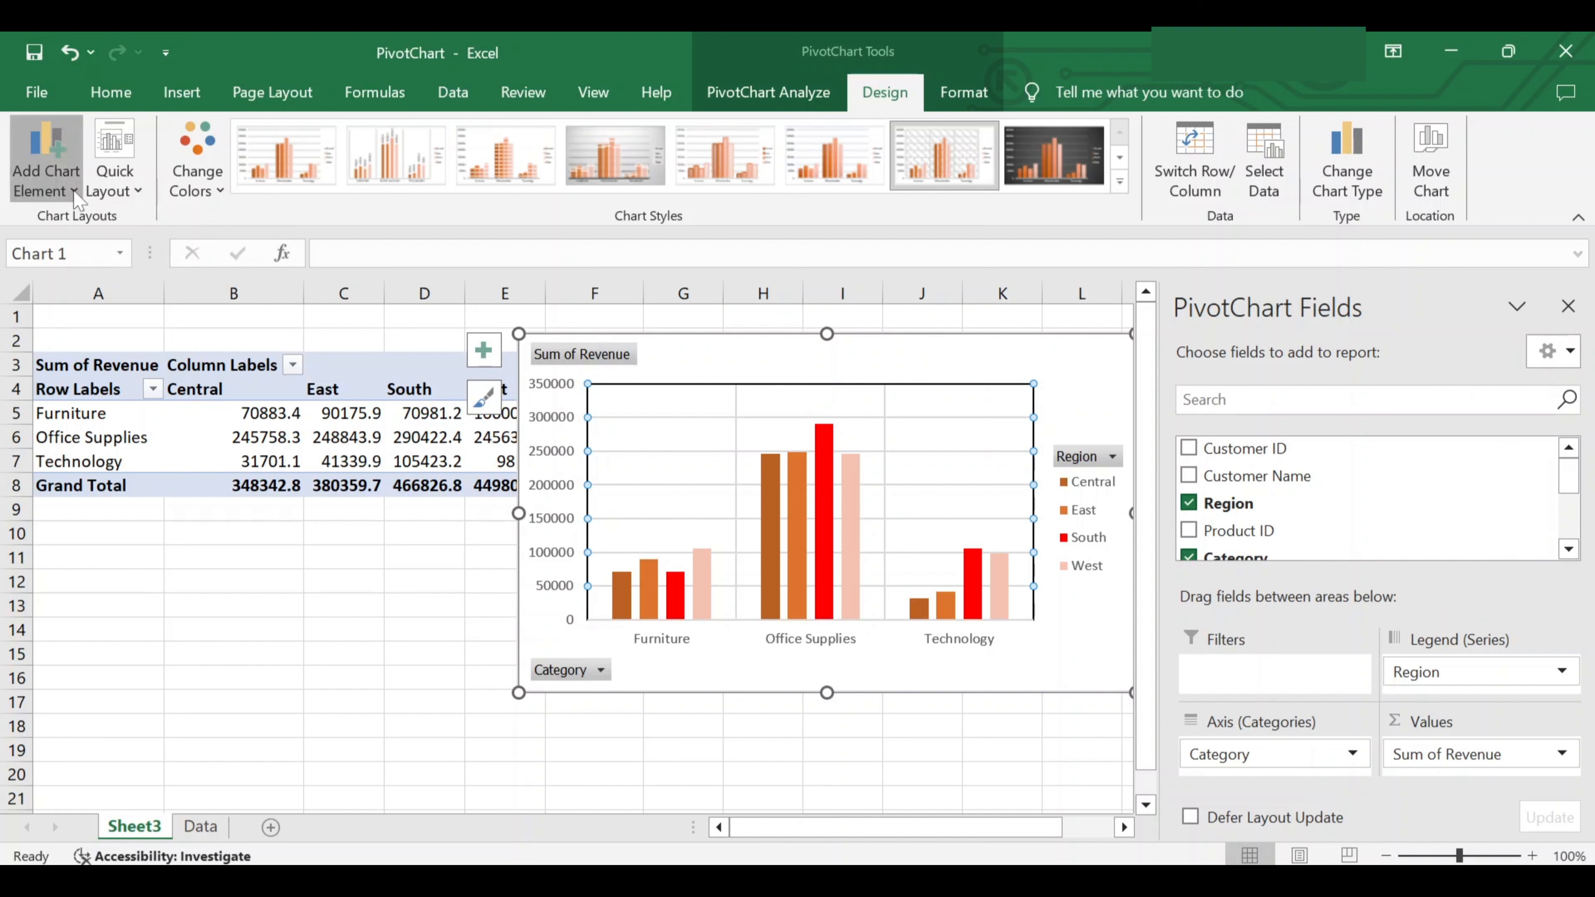
{"action": "mouse_move", "coordinate": [113, 202]}
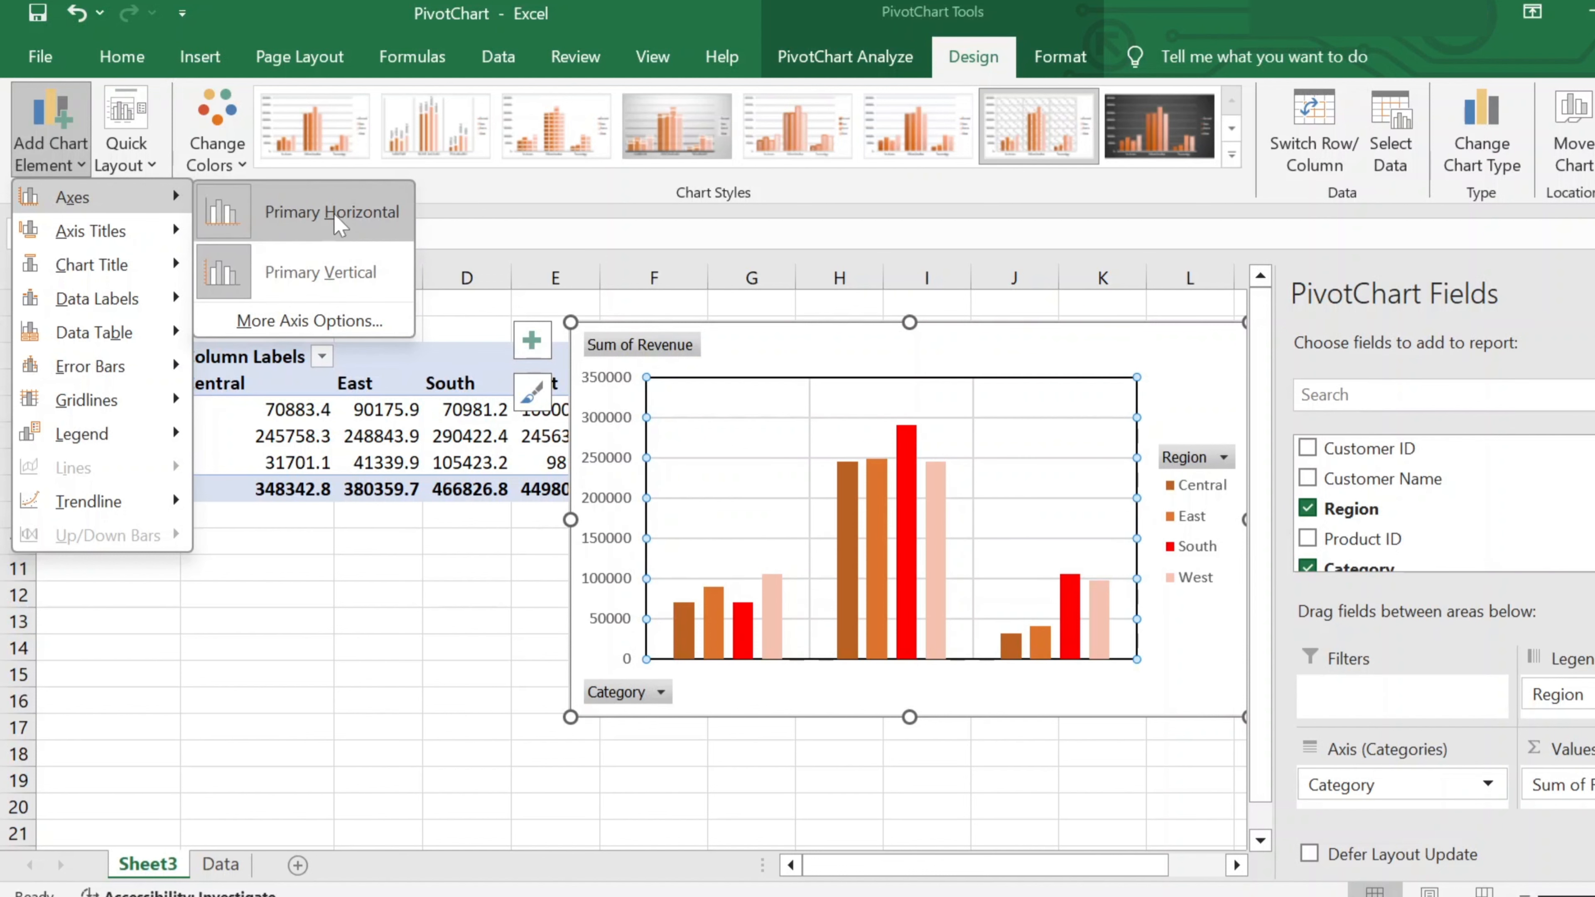
{"action": "left_click", "coordinate": [332, 214]}
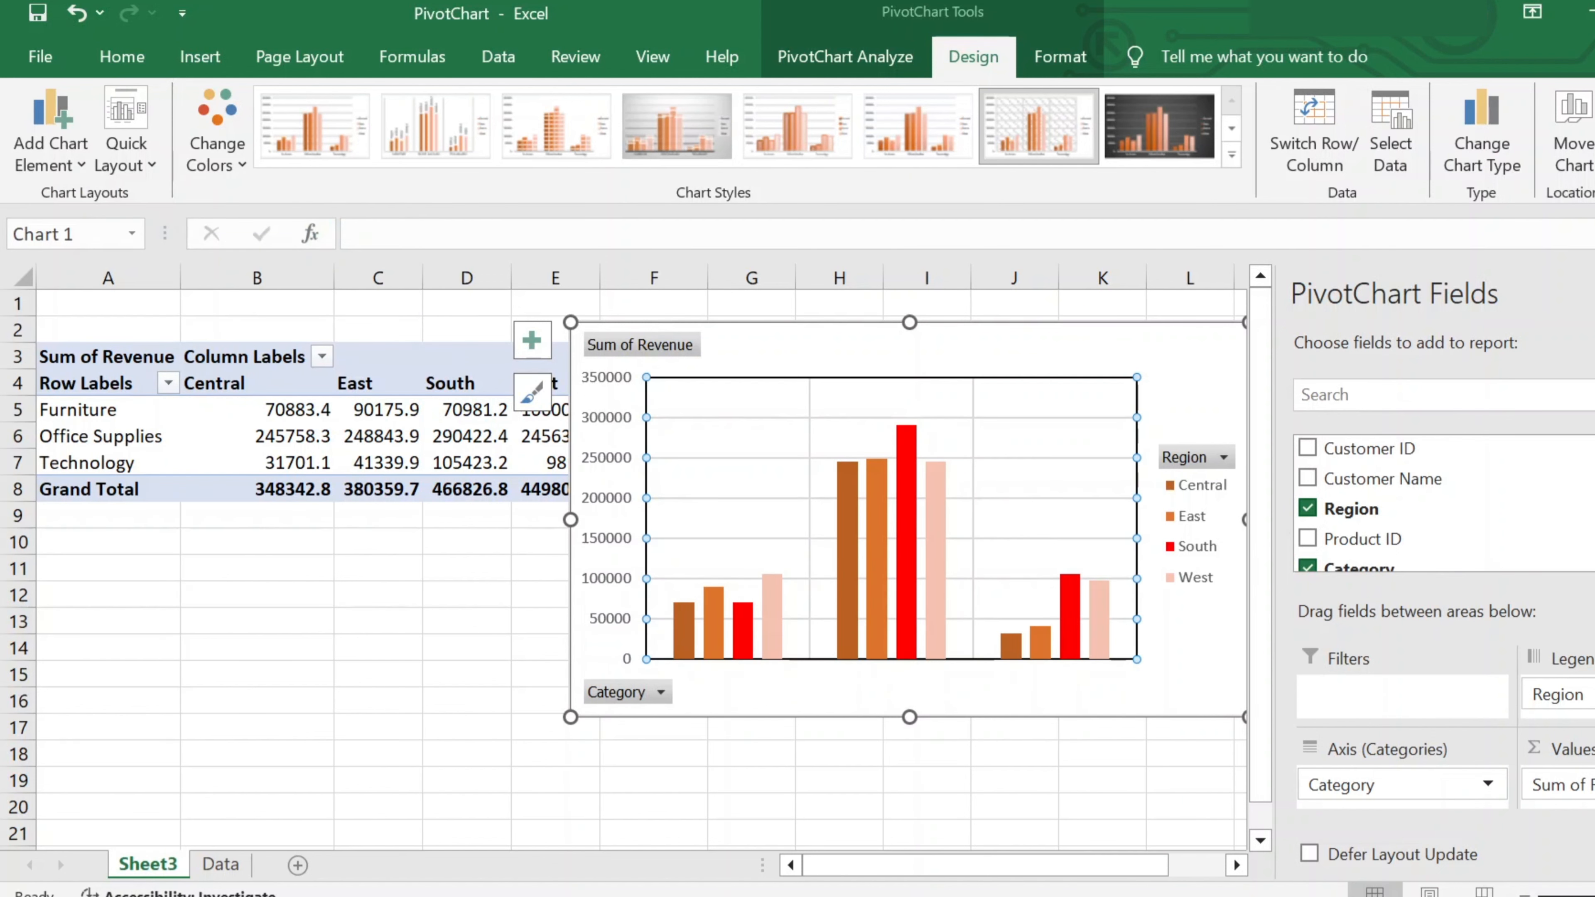
{"action": "left_click", "coordinate": [56, 157]}
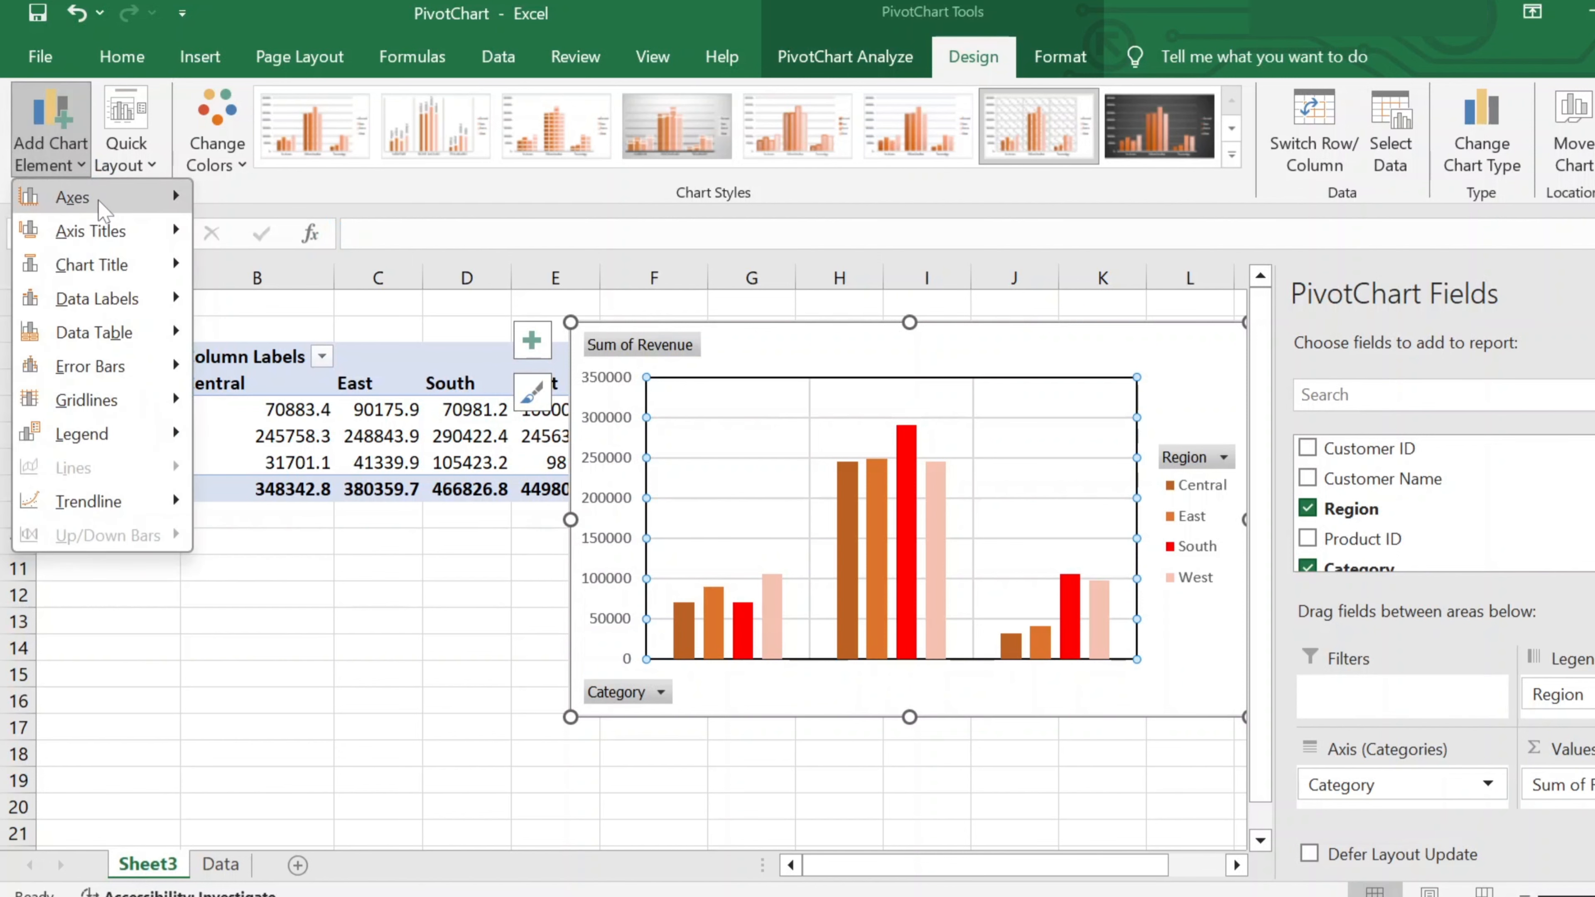
{"action": "left_click", "coordinate": [329, 212]}
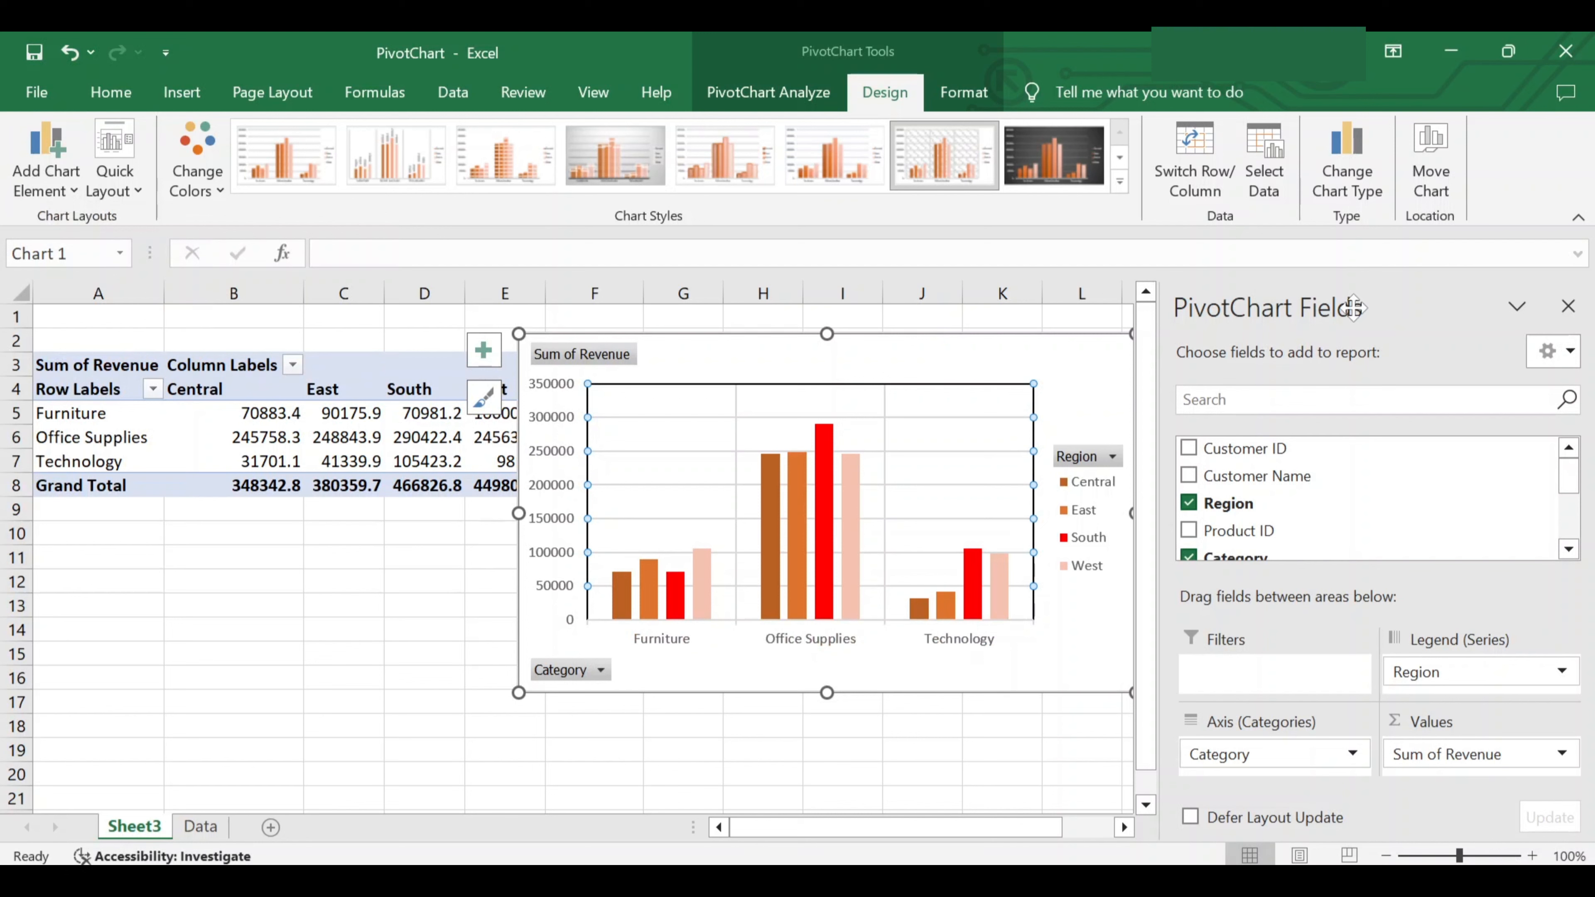
Close the PivotChart Fields pane and add a chart title above the plot, leaving out axis titles
{"action": "left_click", "coordinate": [1567, 308]}
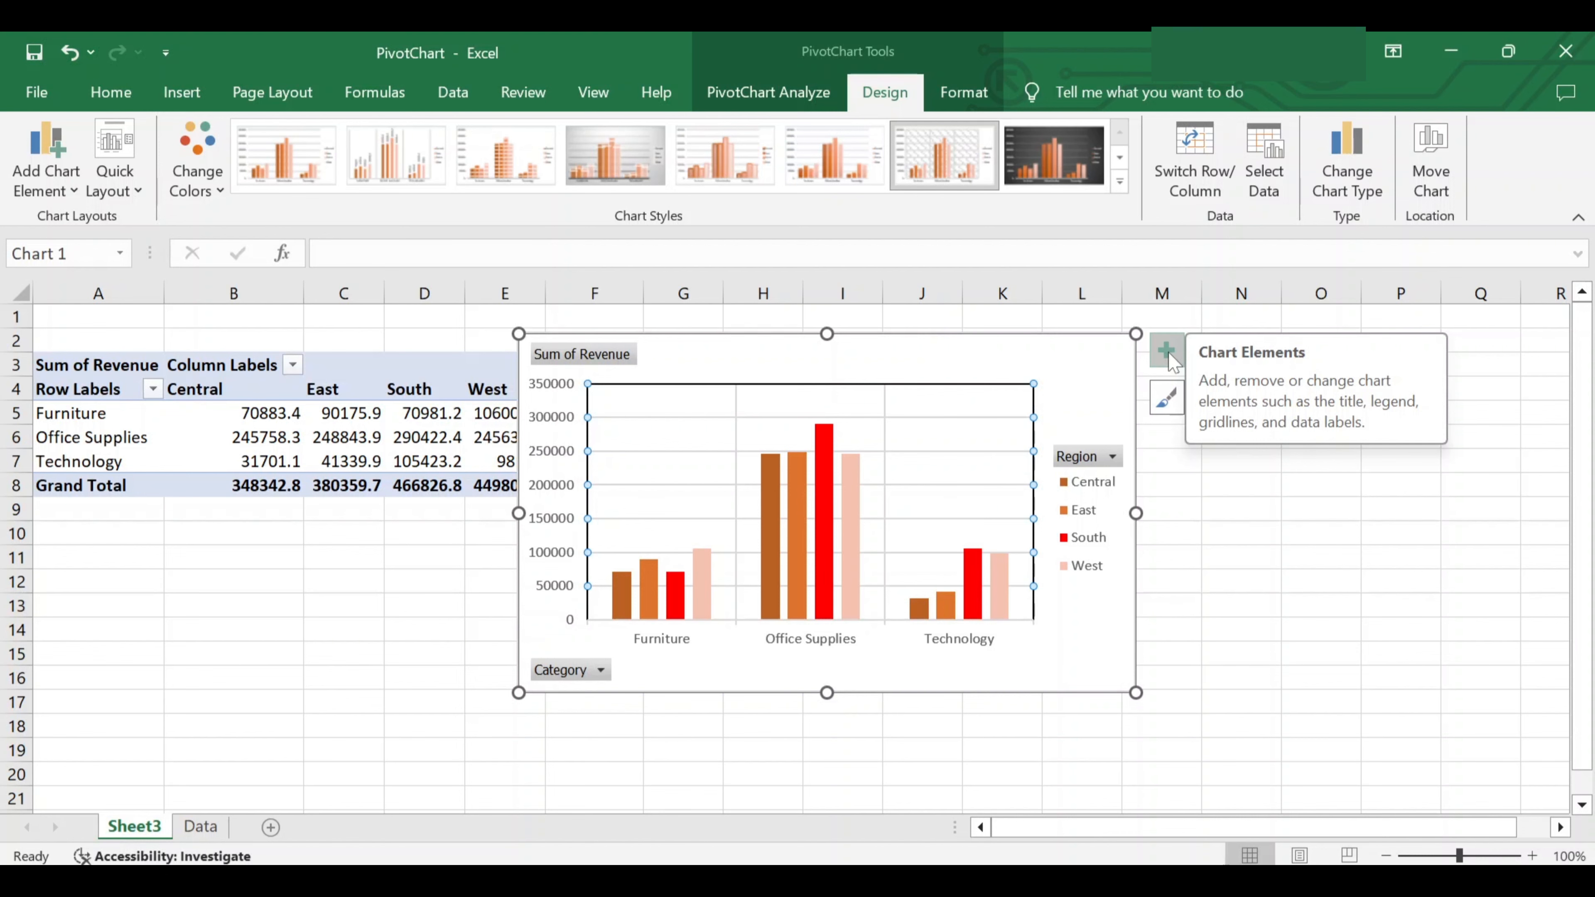
{"action": "left_click", "coordinate": [1167, 354]}
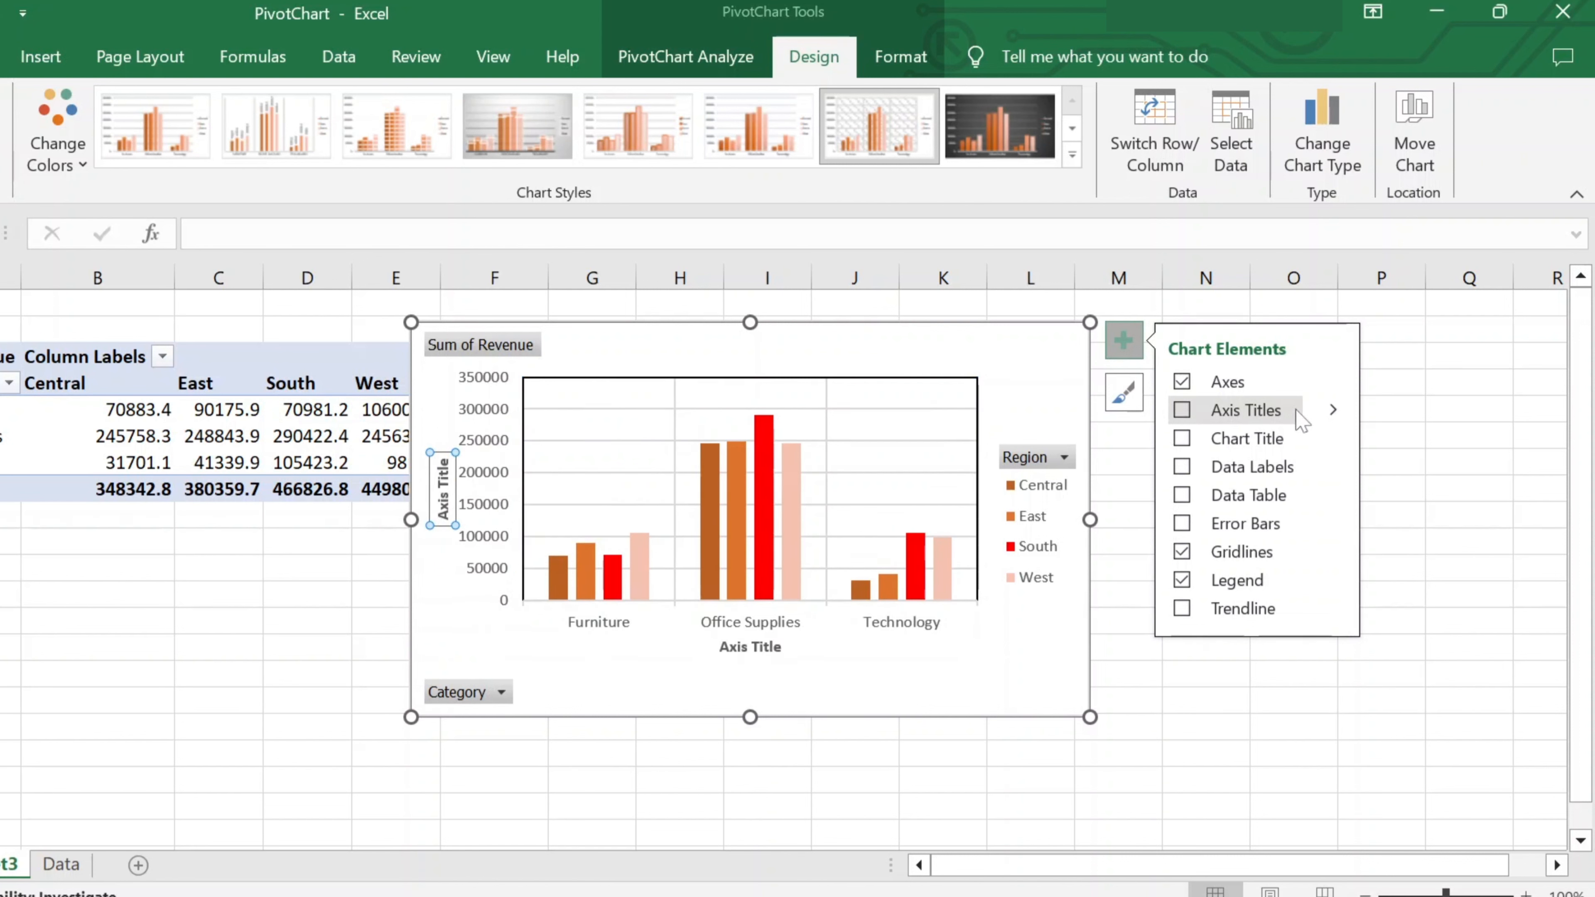
{"action": "left_click", "coordinate": [1335, 415]}
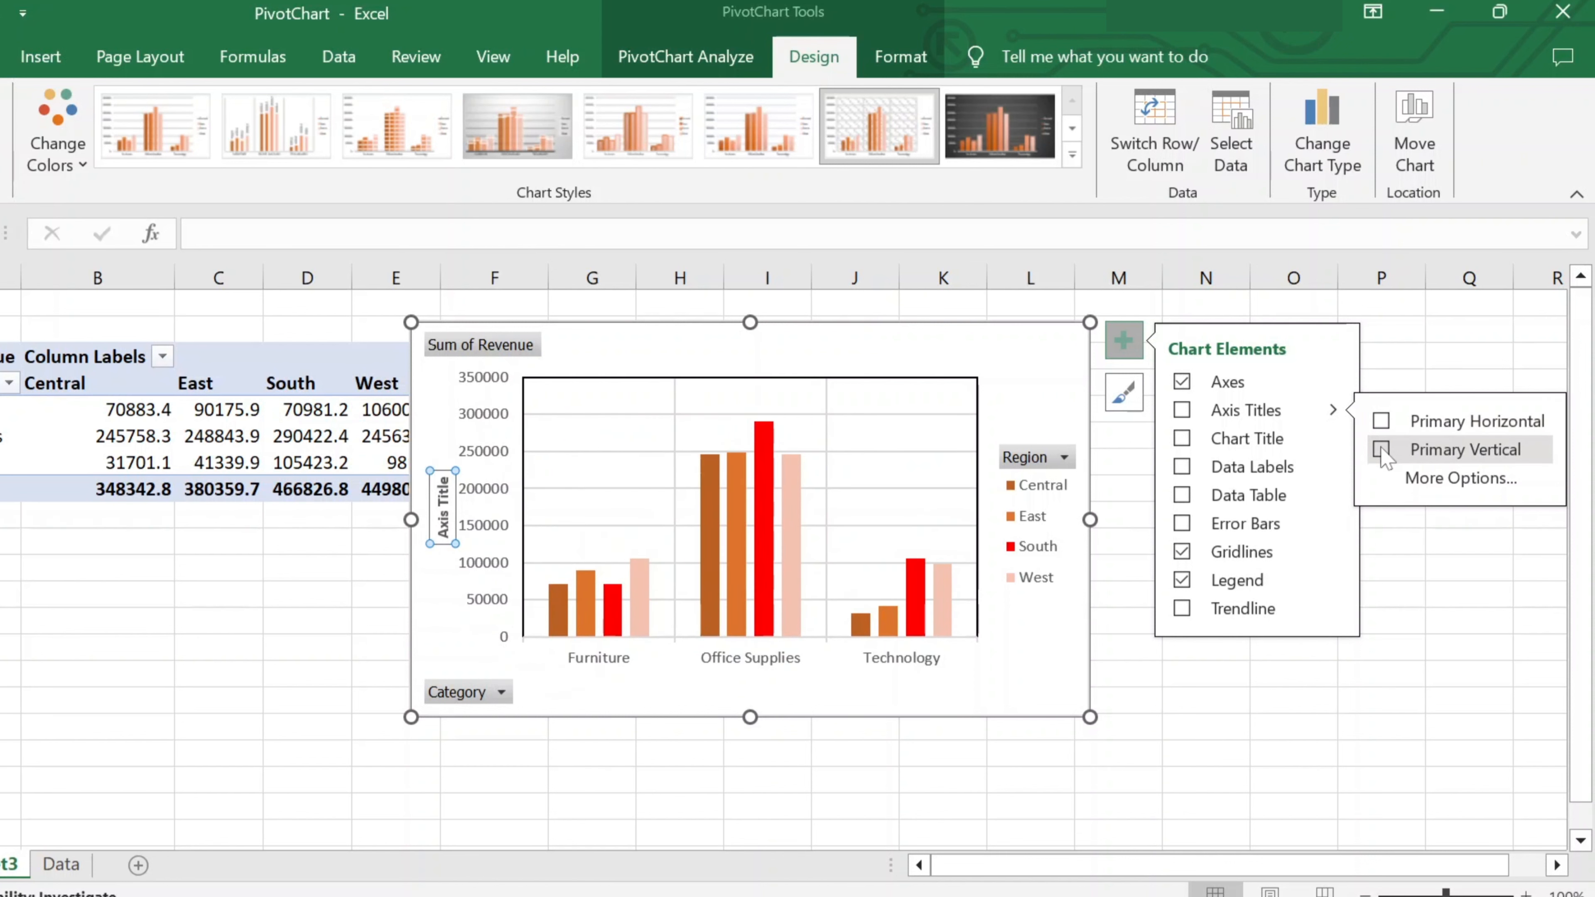
{"action": "left_click", "coordinate": [1232, 444]}
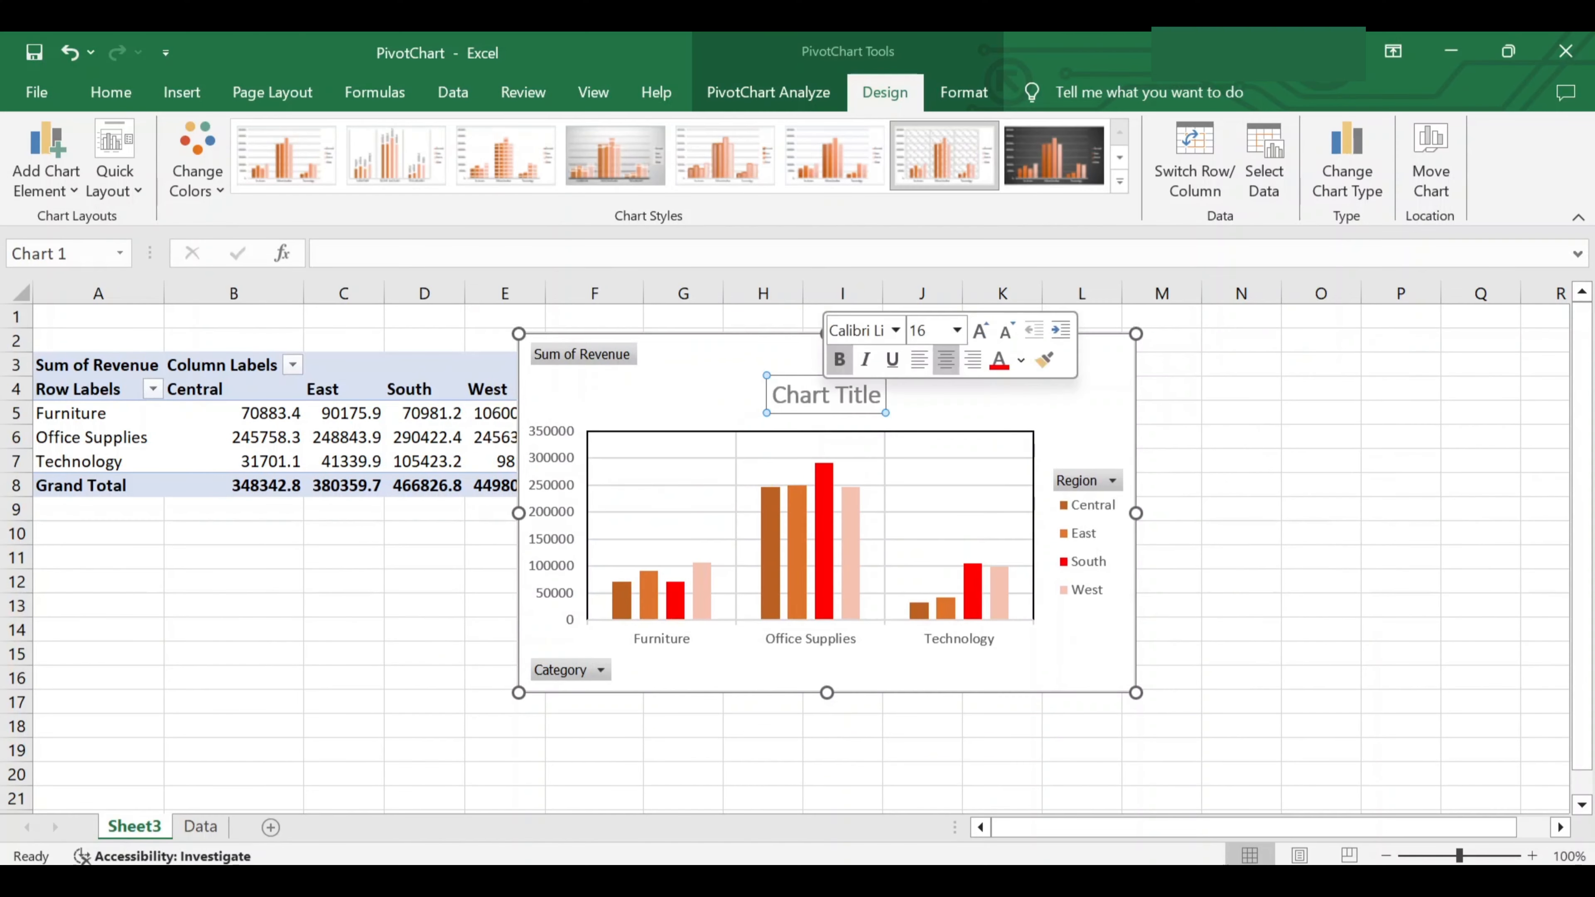
Replace the chart title's placeholder text with "Revenue Analysis"
{"action": "double_click", "coordinate": [734, 390]}
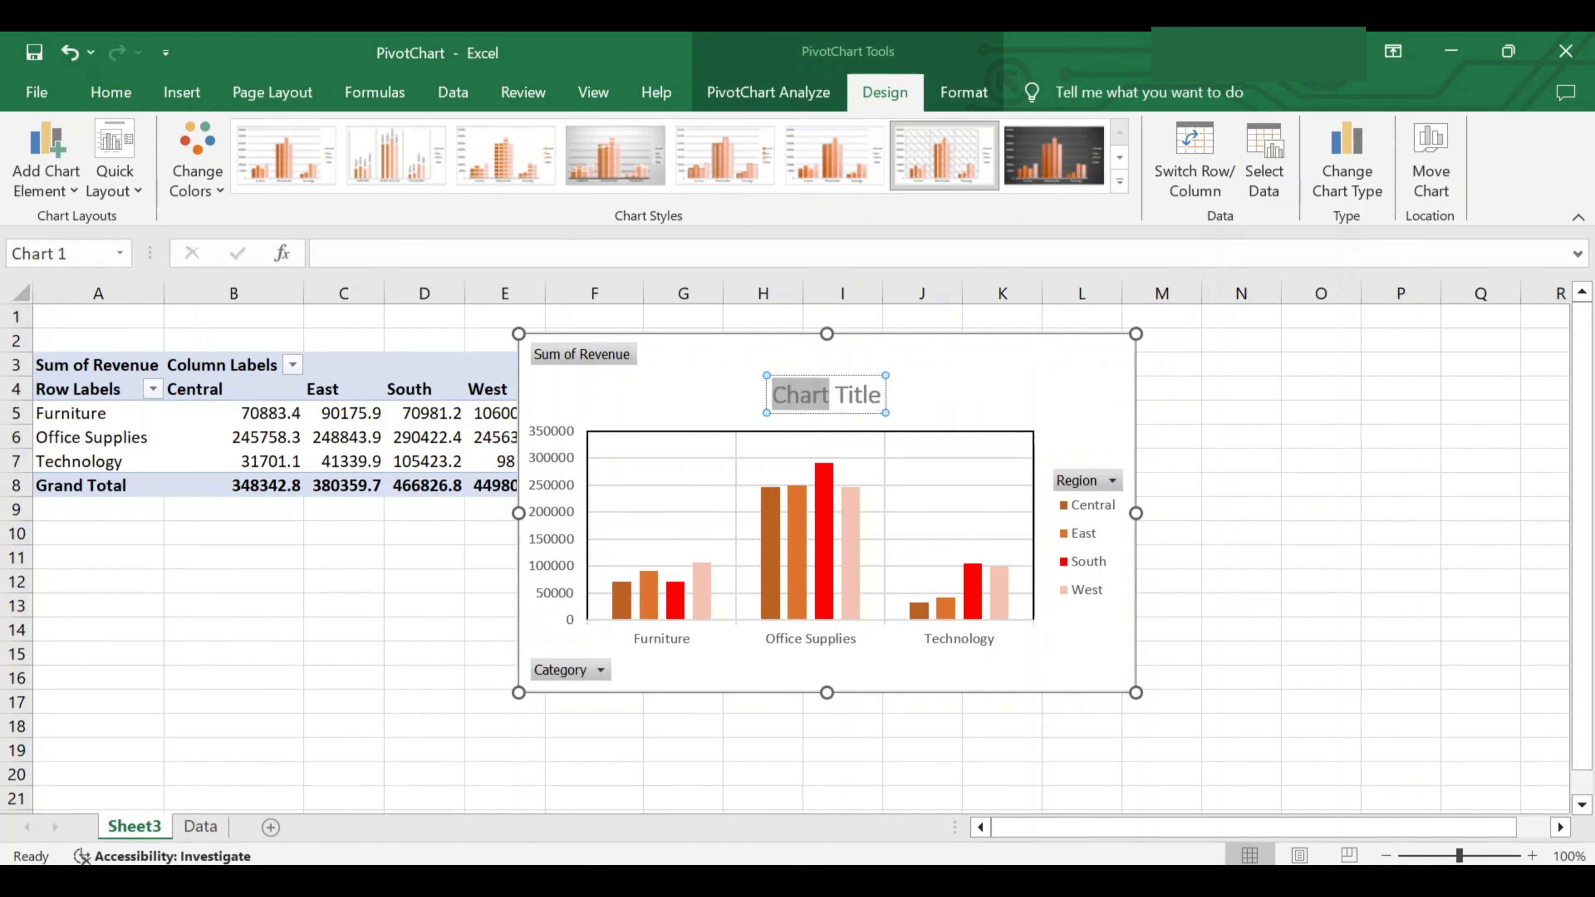
{"action": "triple_click", "coordinate": [826, 401]}
{"action": "type", "text": "Revenue"}
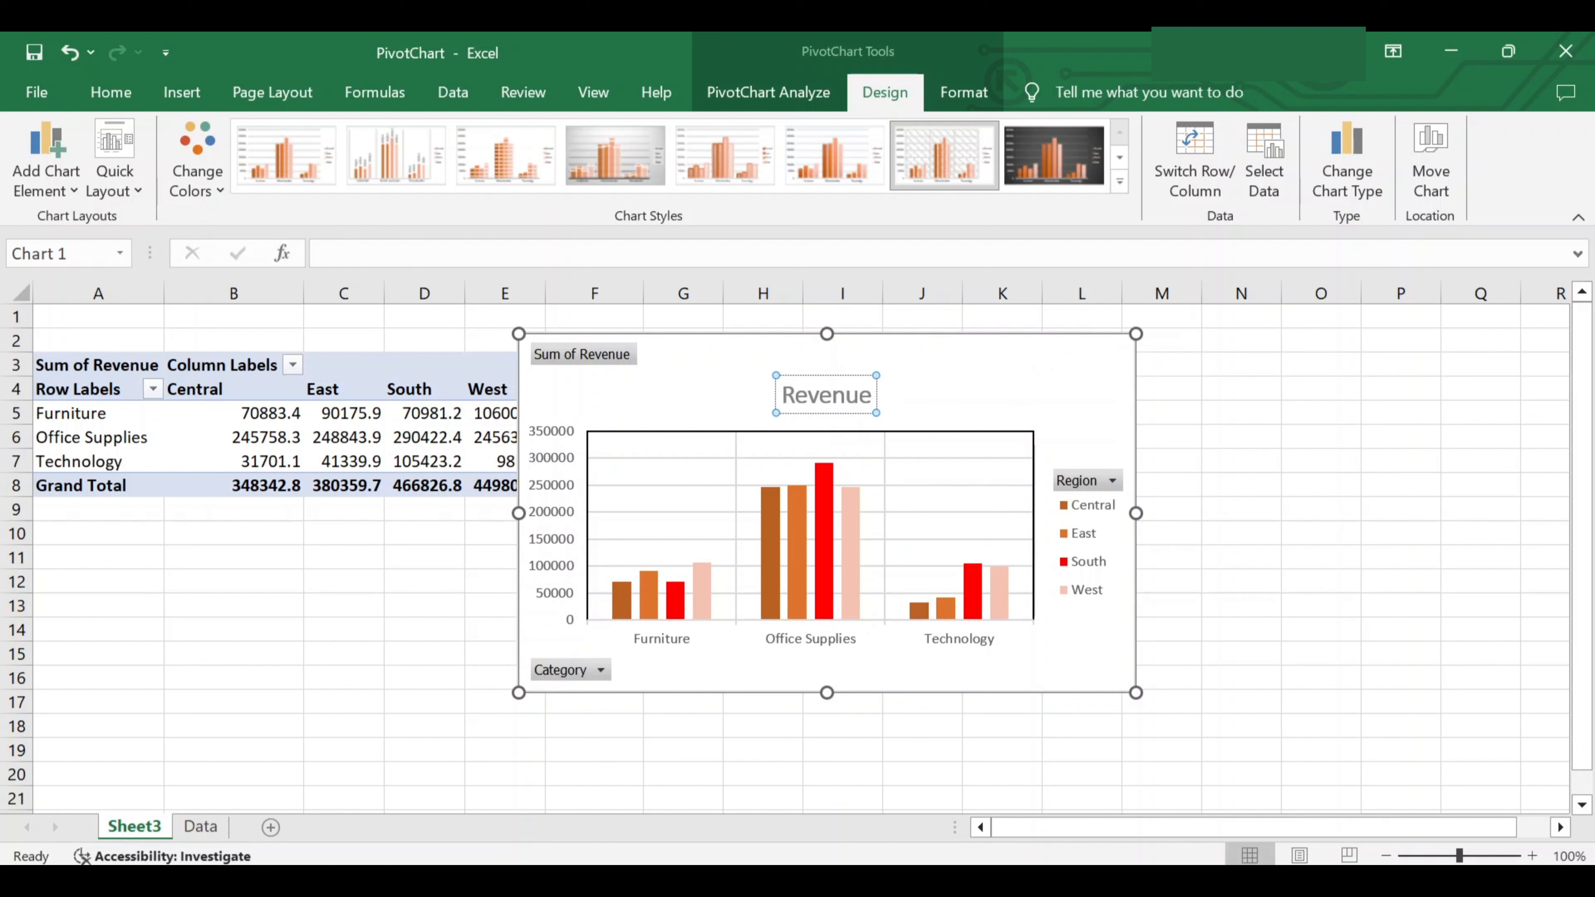
{"action": "type", "text": " Analysis"}
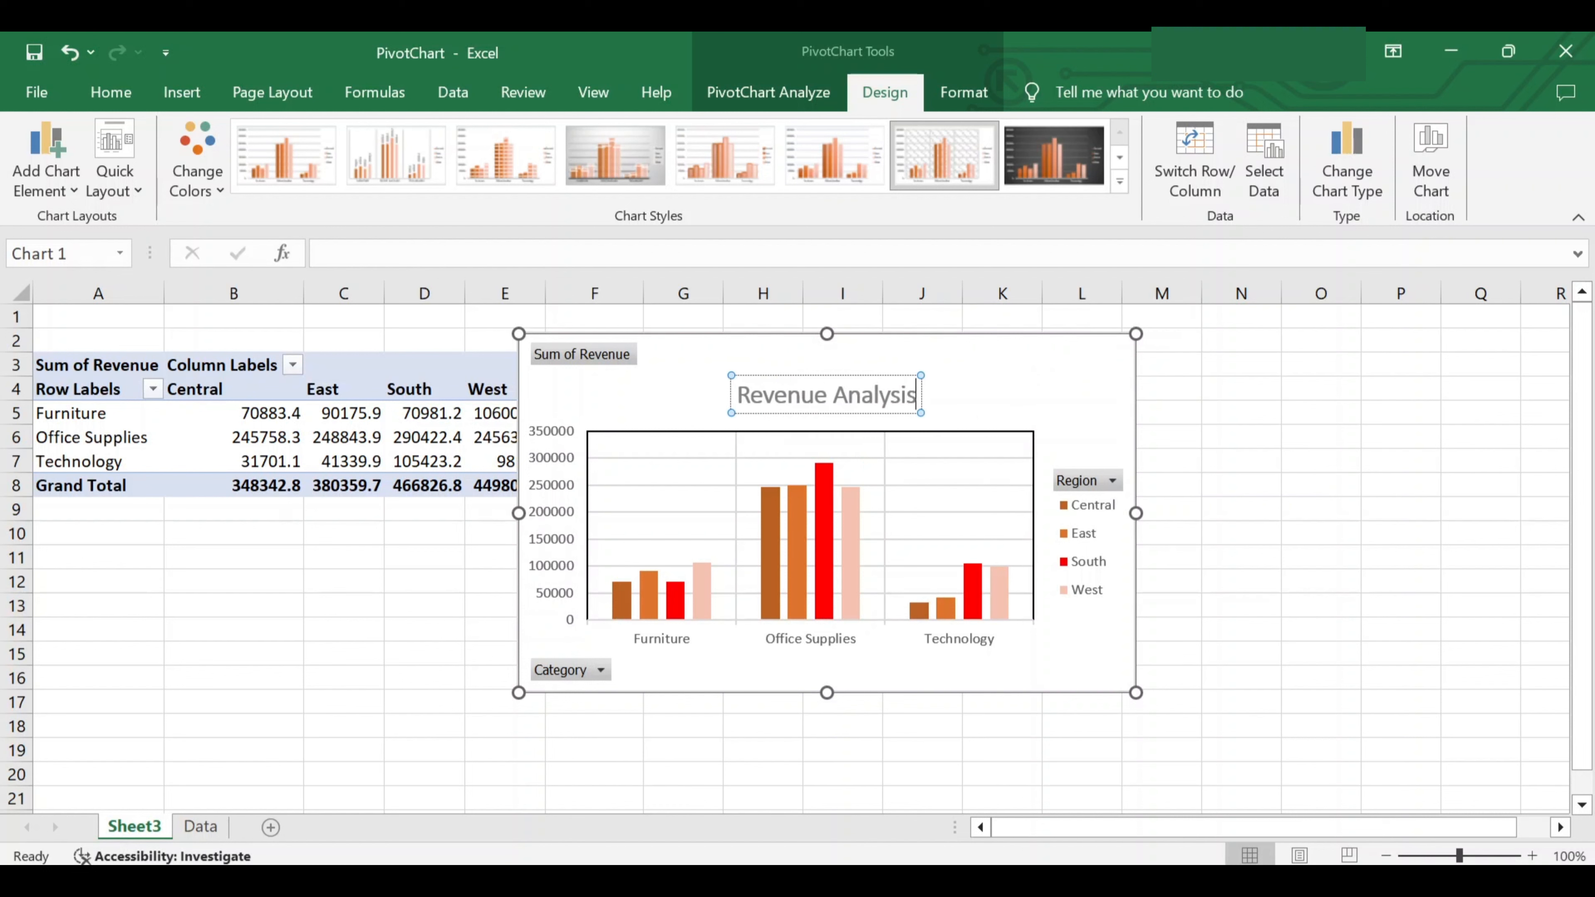
{"action": "triple_click", "coordinate": [858, 405]}
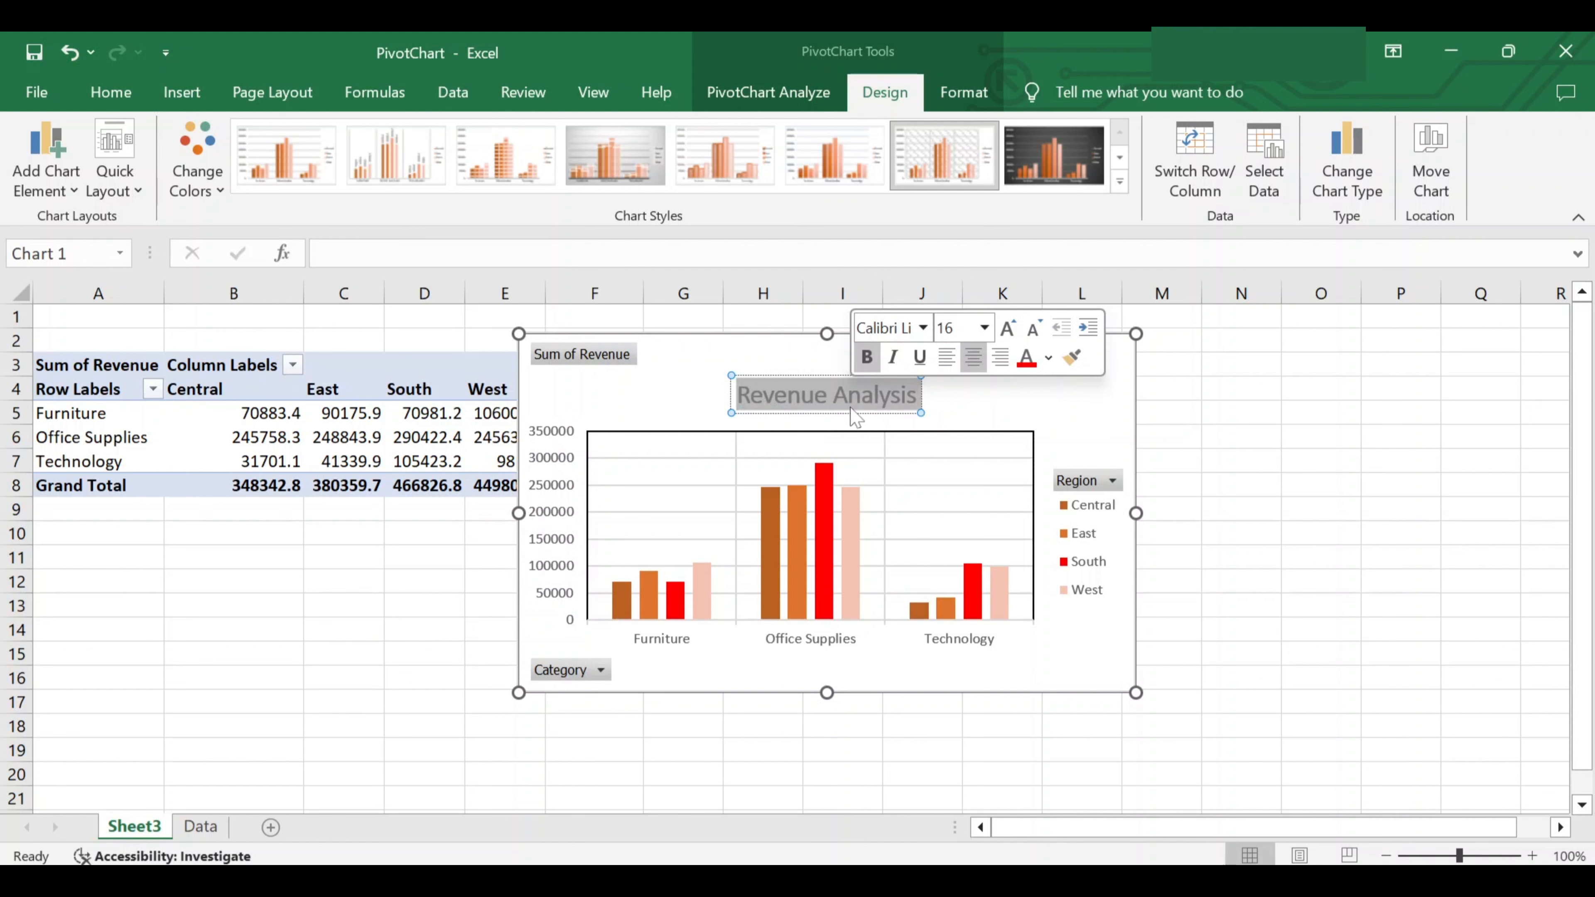
{"action": "left_click", "coordinate": [110, 92]}
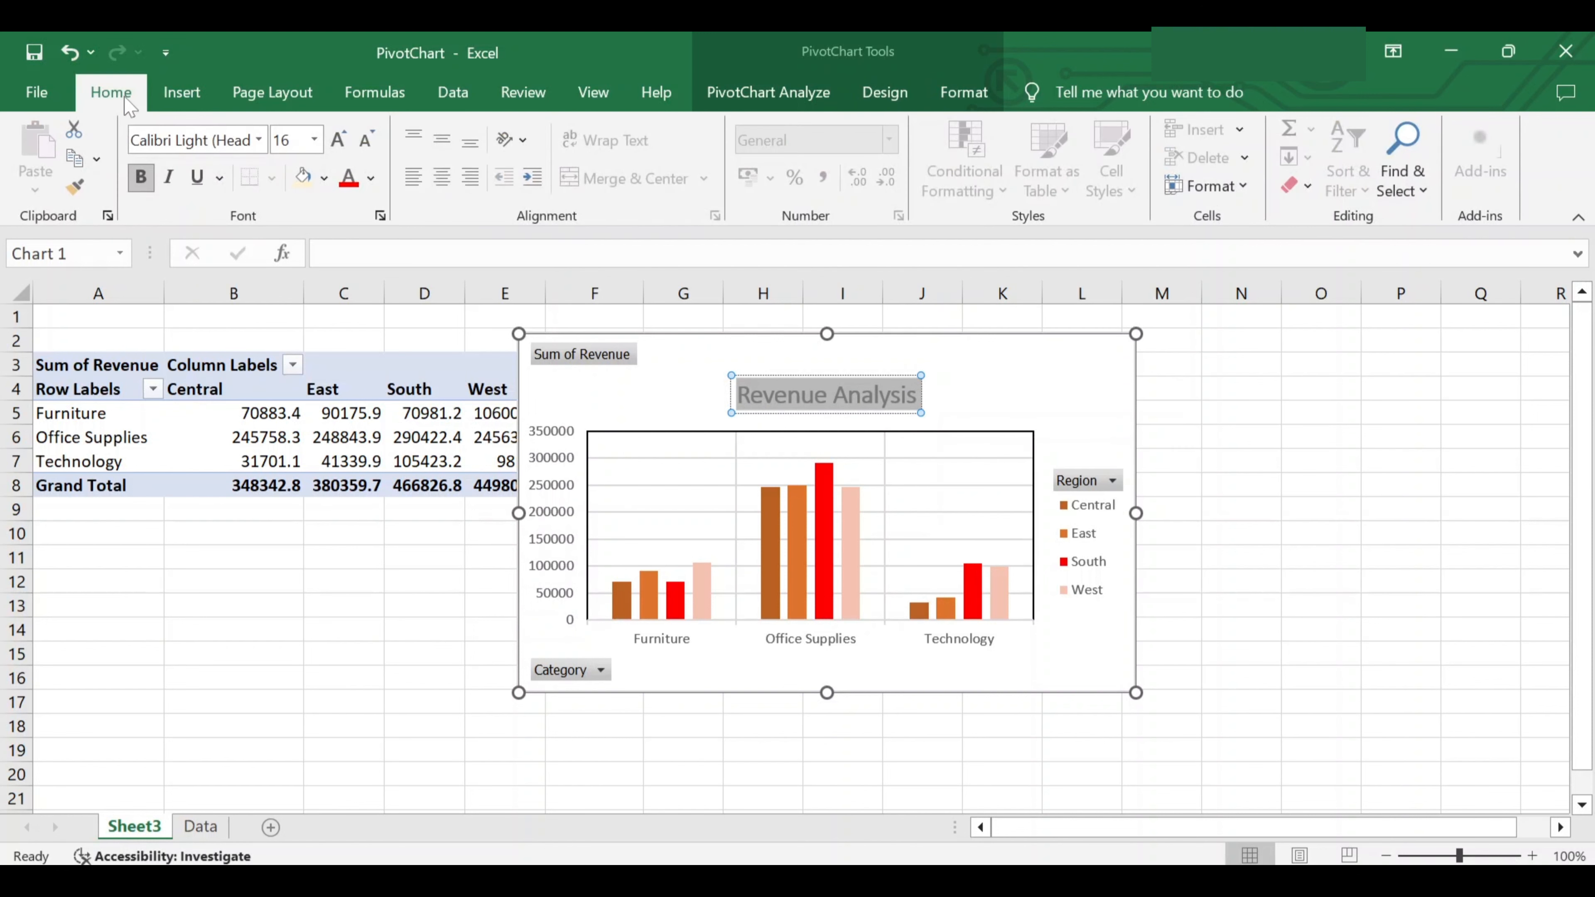
{"action": "left_click", "coordinate": [259, 139]}
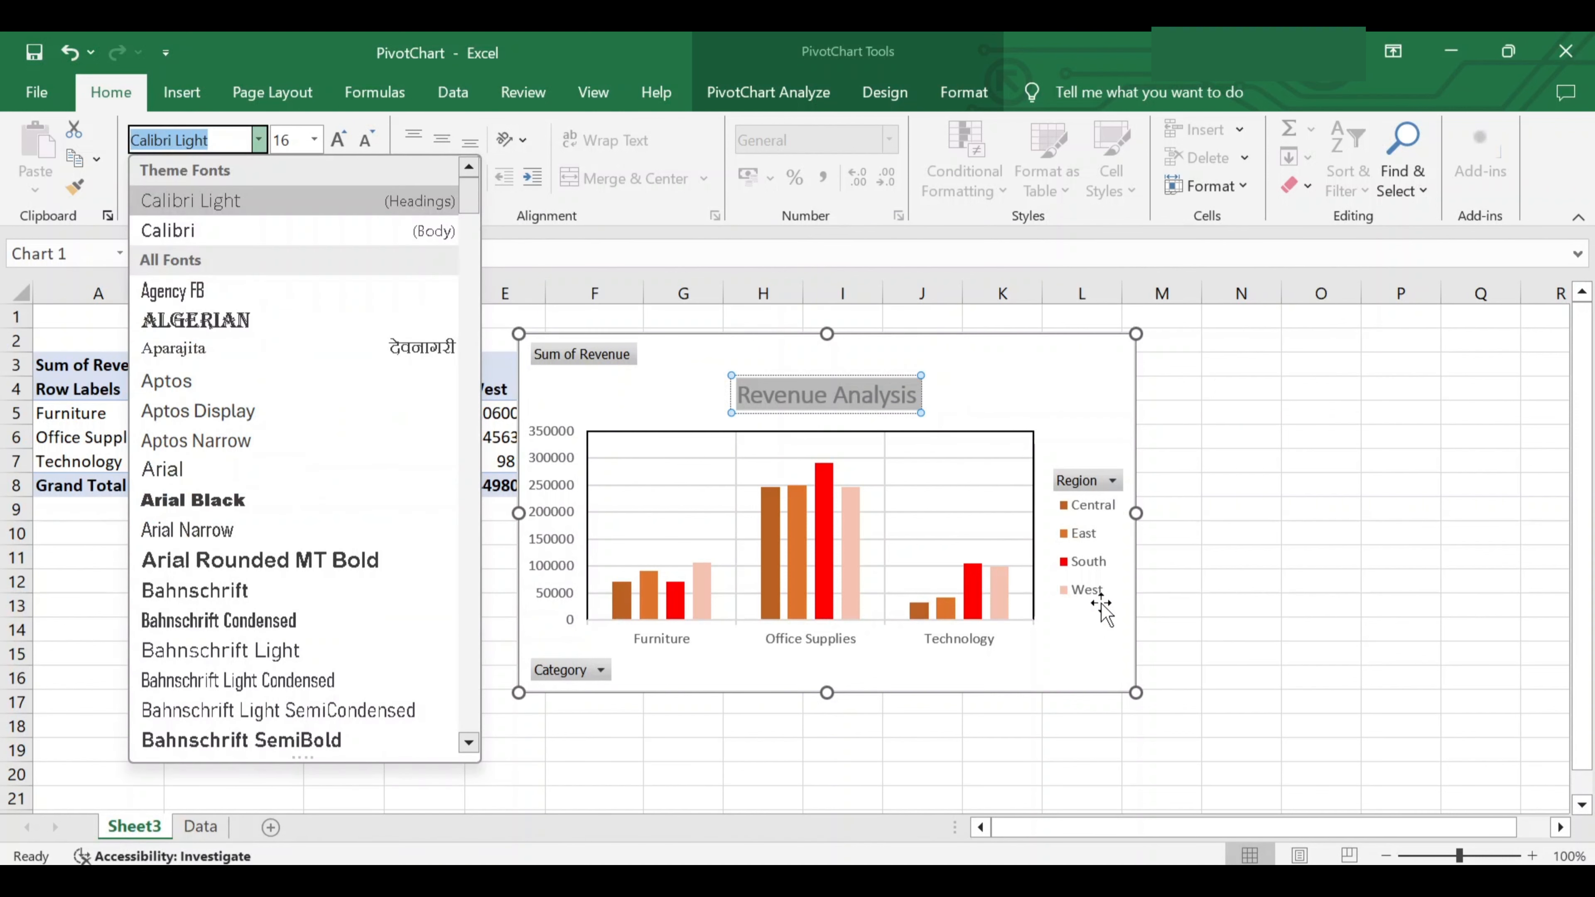
{"action": "left_click", "coordinate": [1090, 596]}
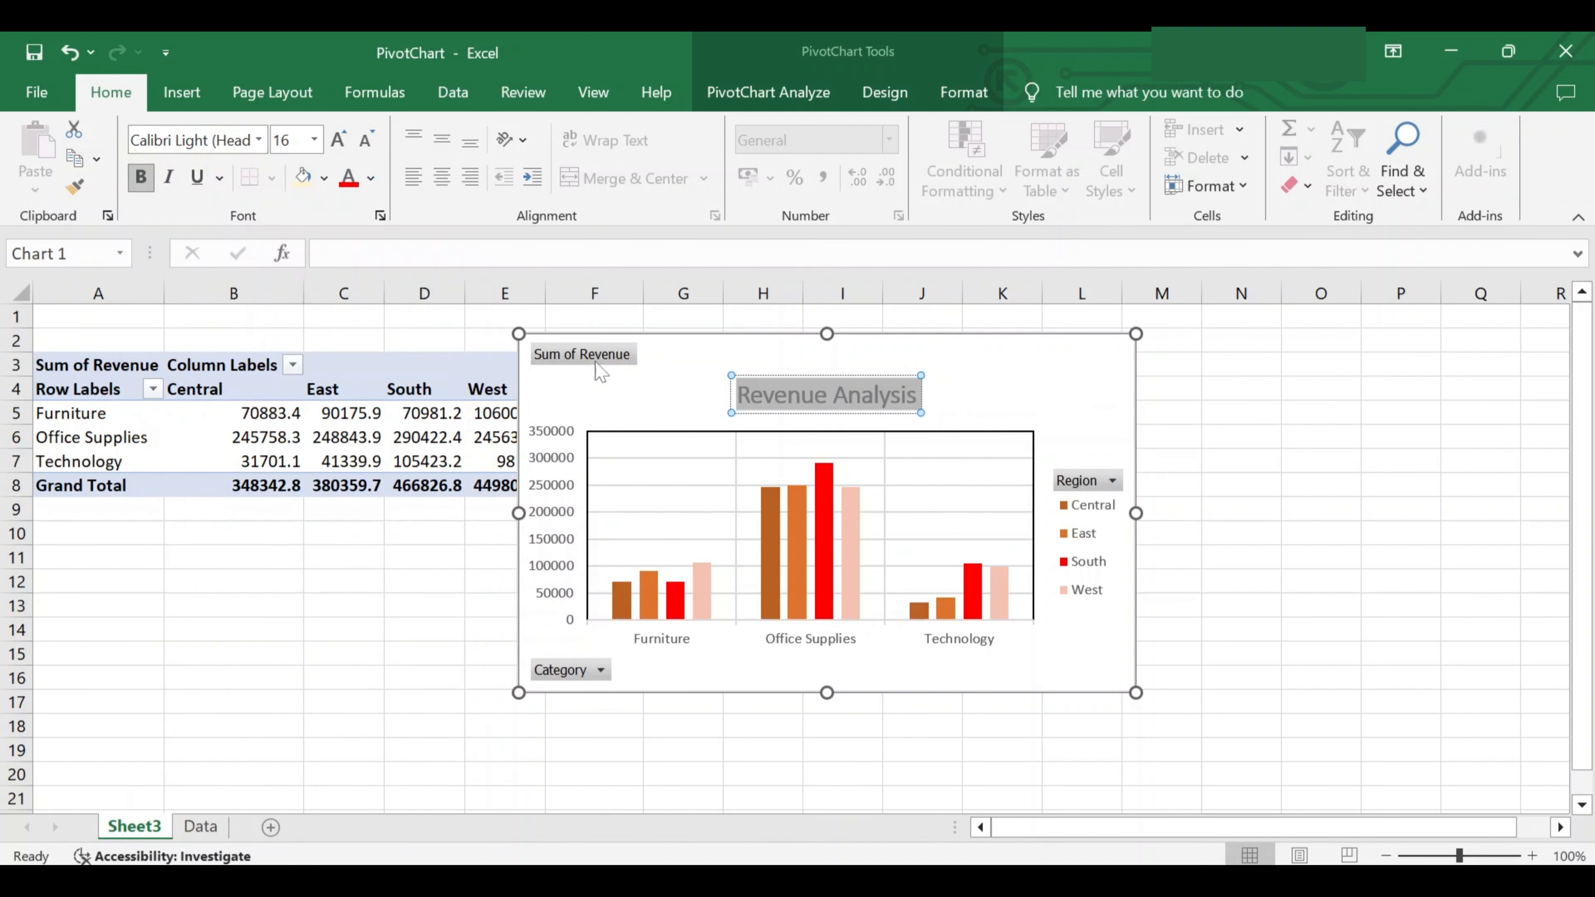
{"action": "left_click", "coordinate": [575, 366]}
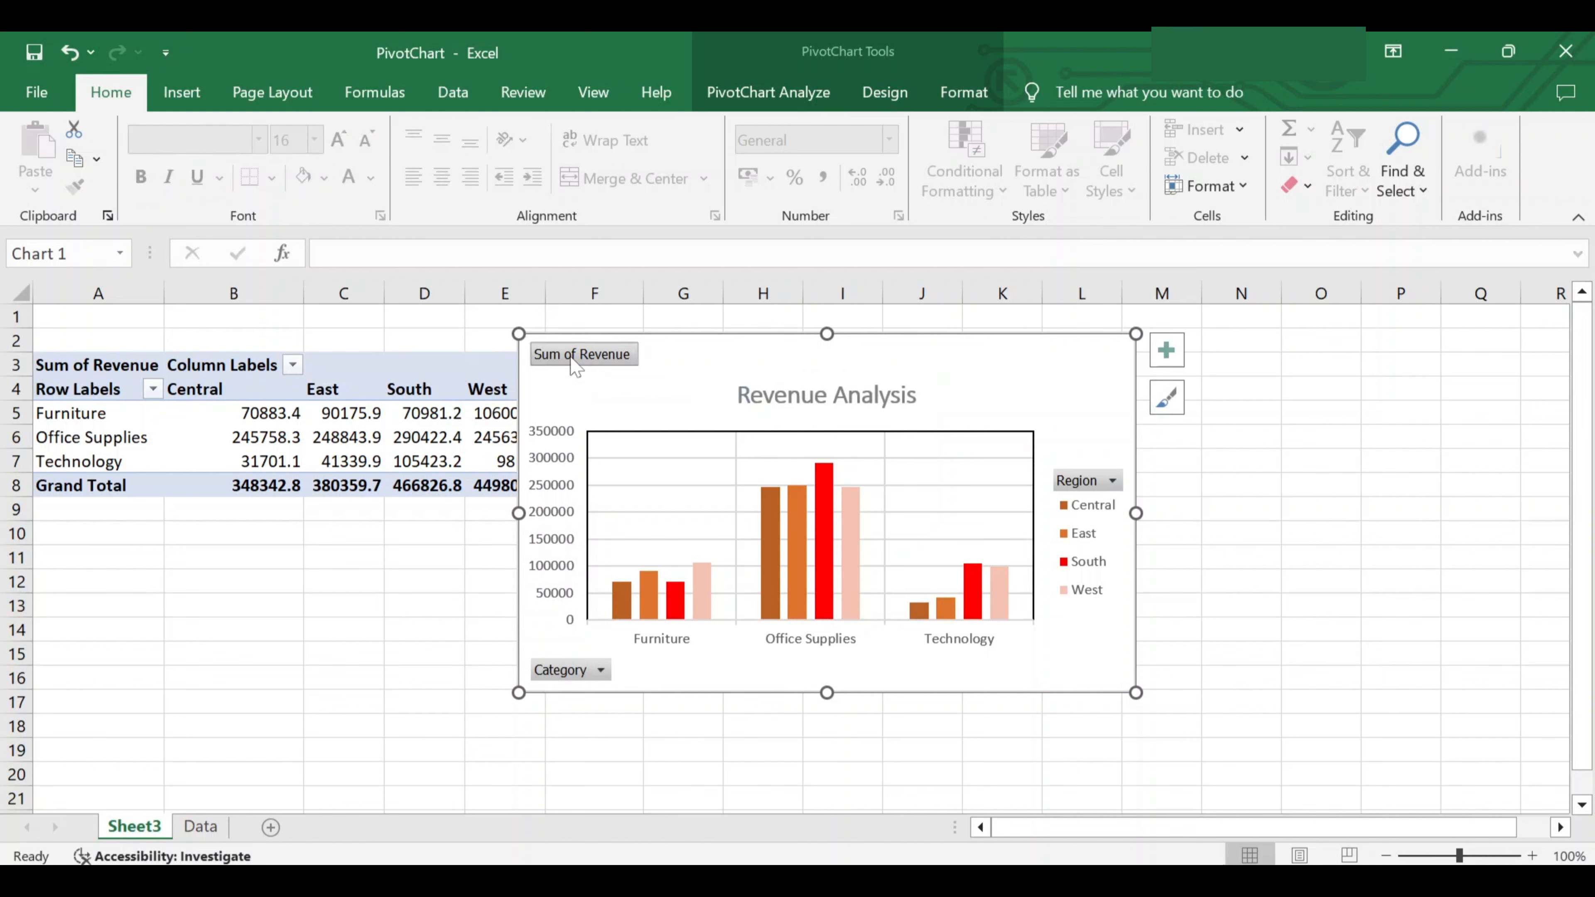
Hide all field buttons on the PivotChart
{"action": "left_click", "coordinate": [584, 683]}
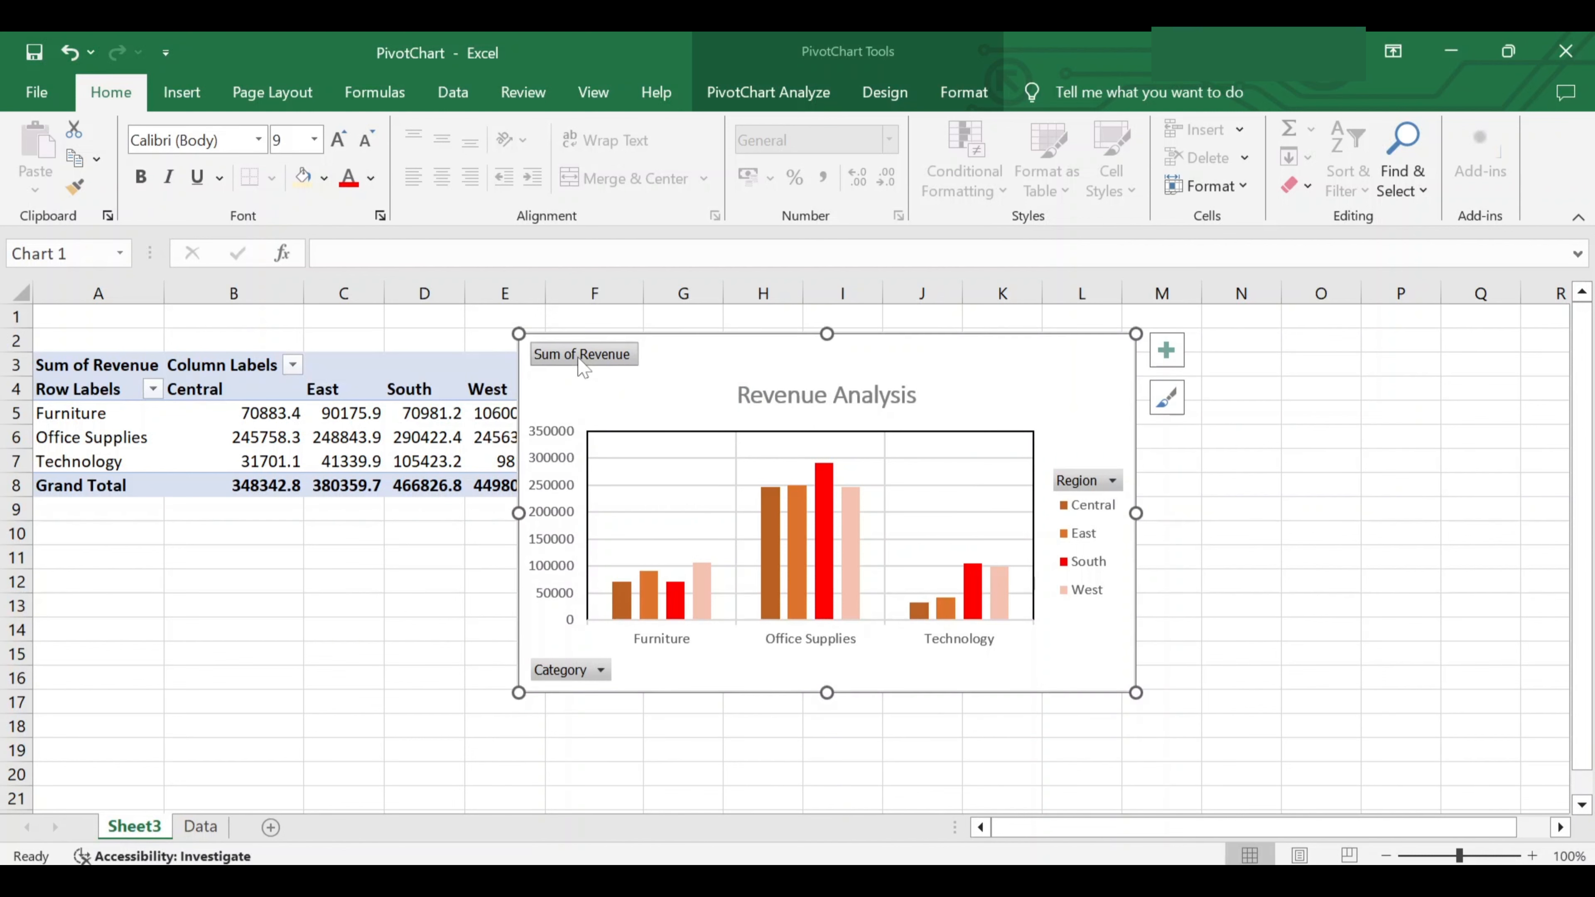
{"action": "right_click", "coordinate": [580, 361]}
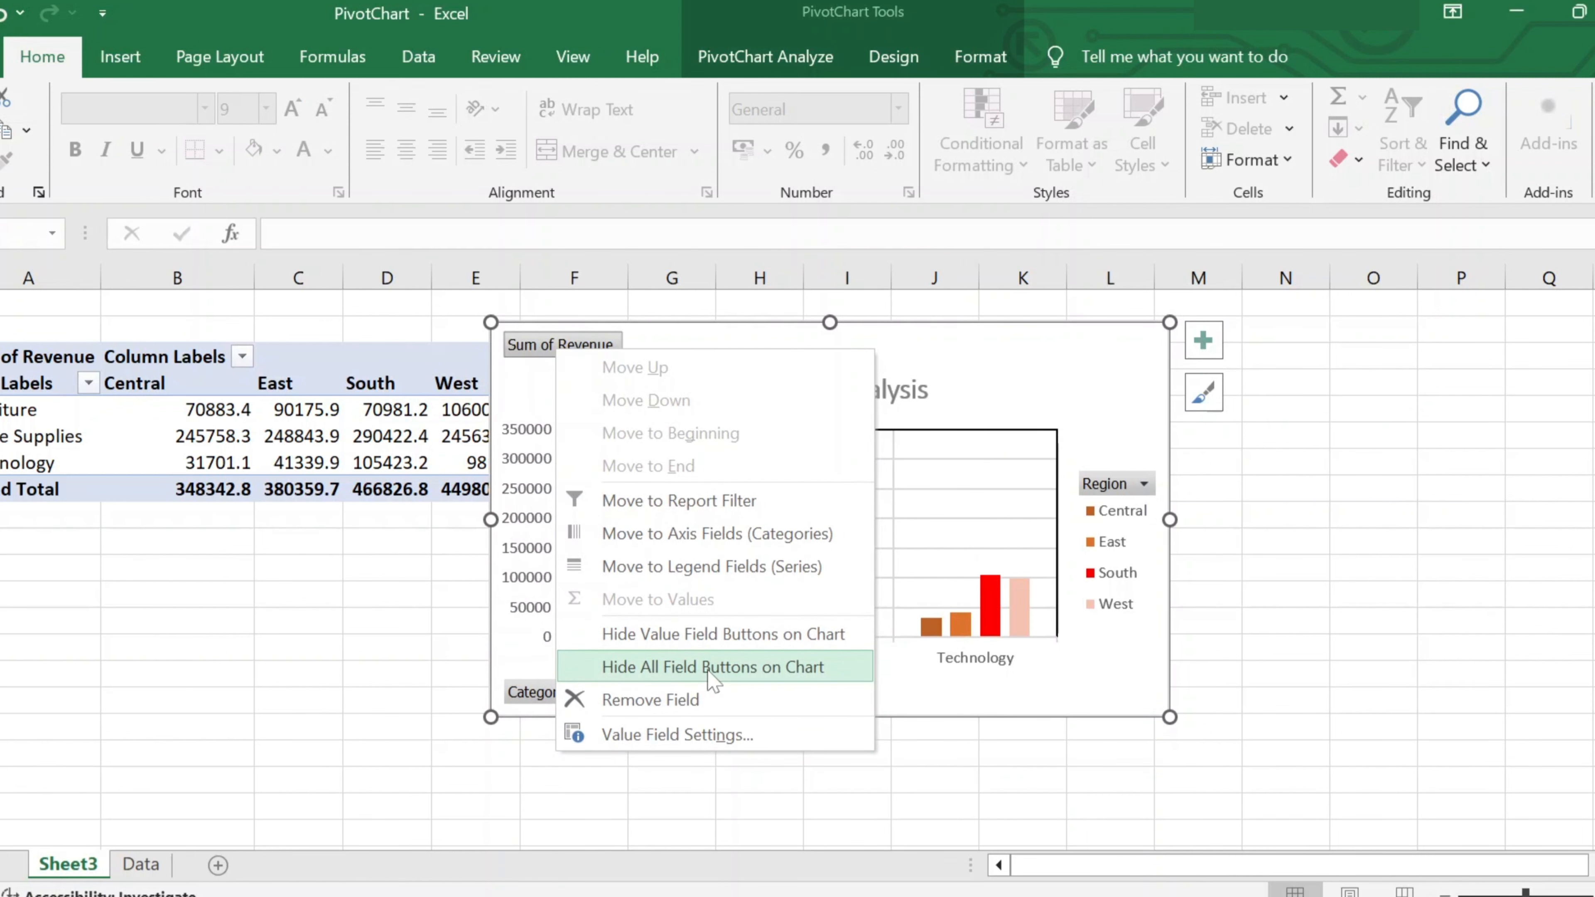
{"action": "left_click", "coordinate": [710, 668]}
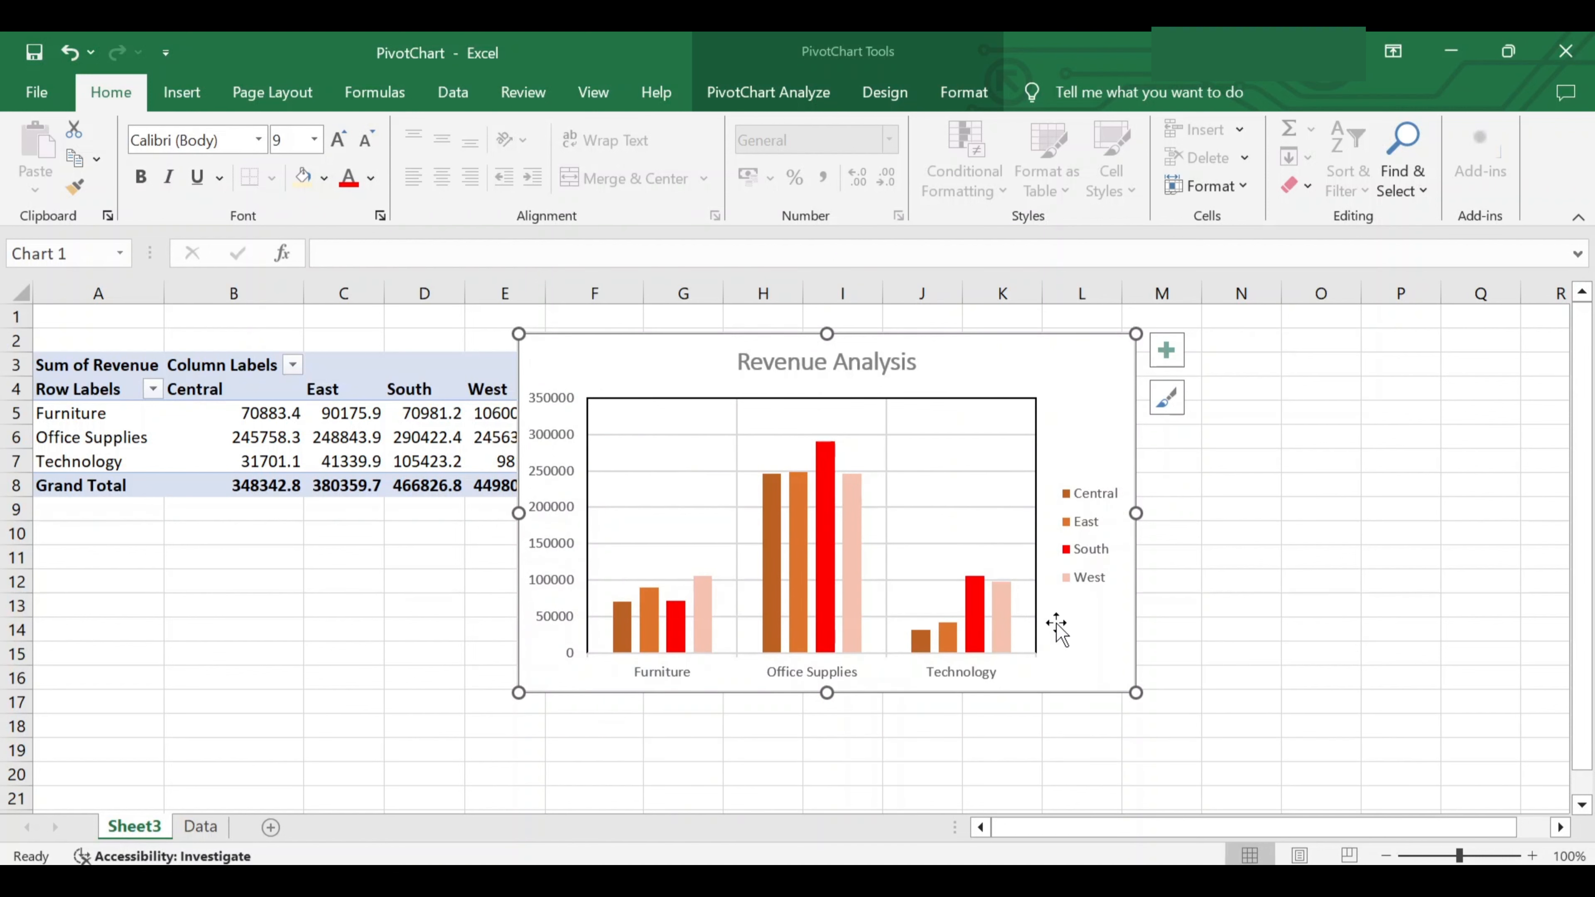
{"action": "key", "text": "ctrl+c"}
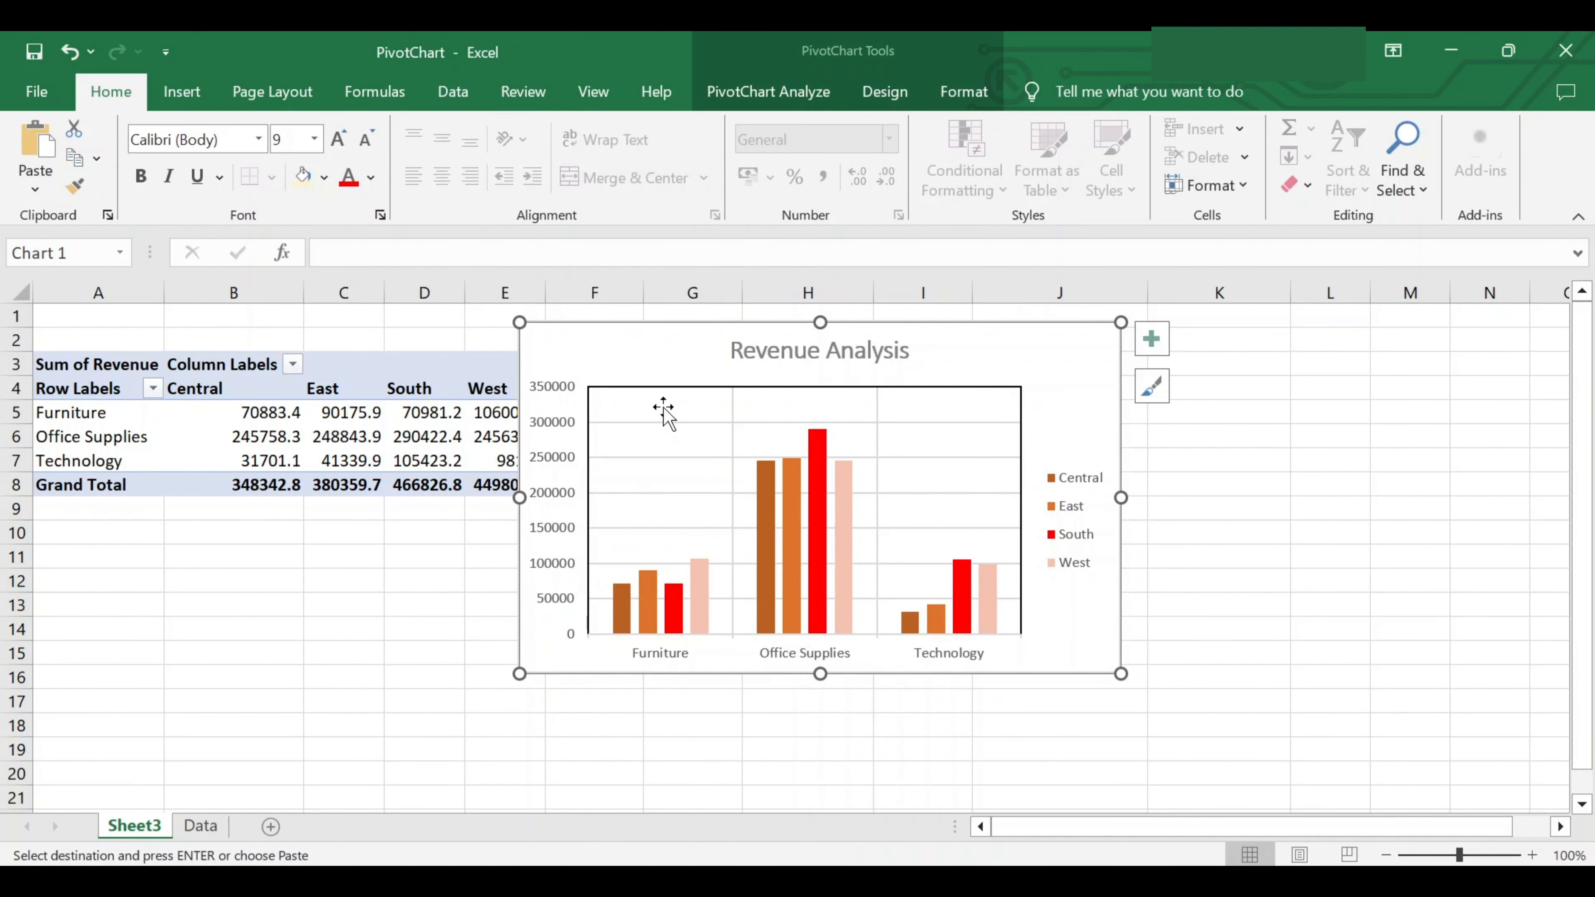
Preview the Line, Clustered Bar and Area chart types for the PivotChart without applying any of them
{"action": "mouse_move", "coordinate": [838, 514]}
{"action": "left_click", "coordinate": [885, 91]}
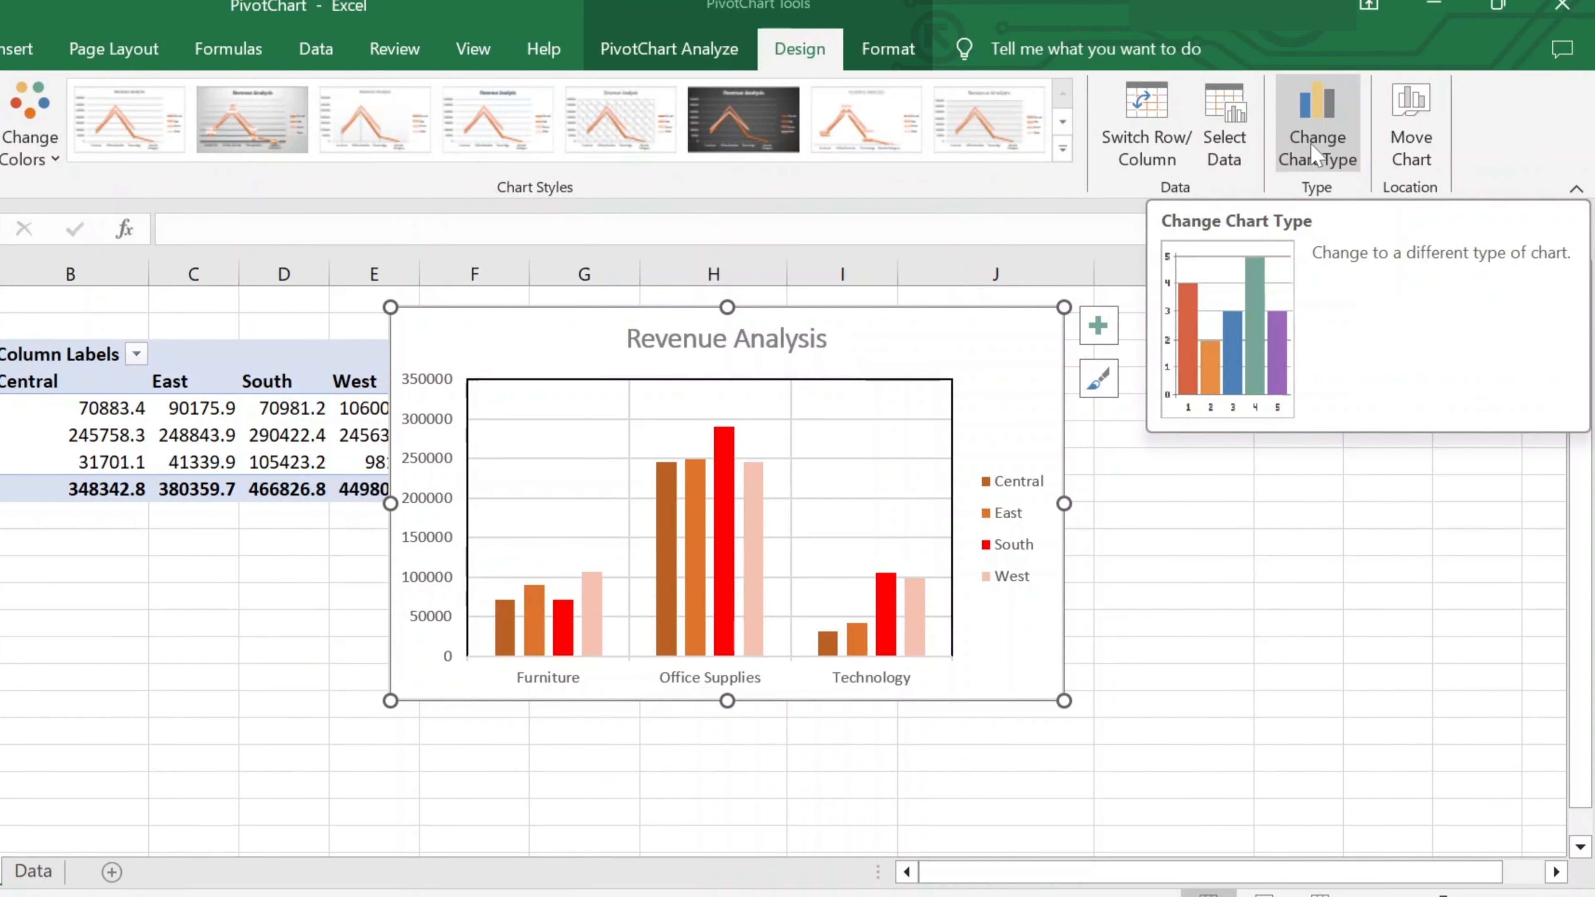
{"action": "left_click", "coordinate": [1336, 160]}
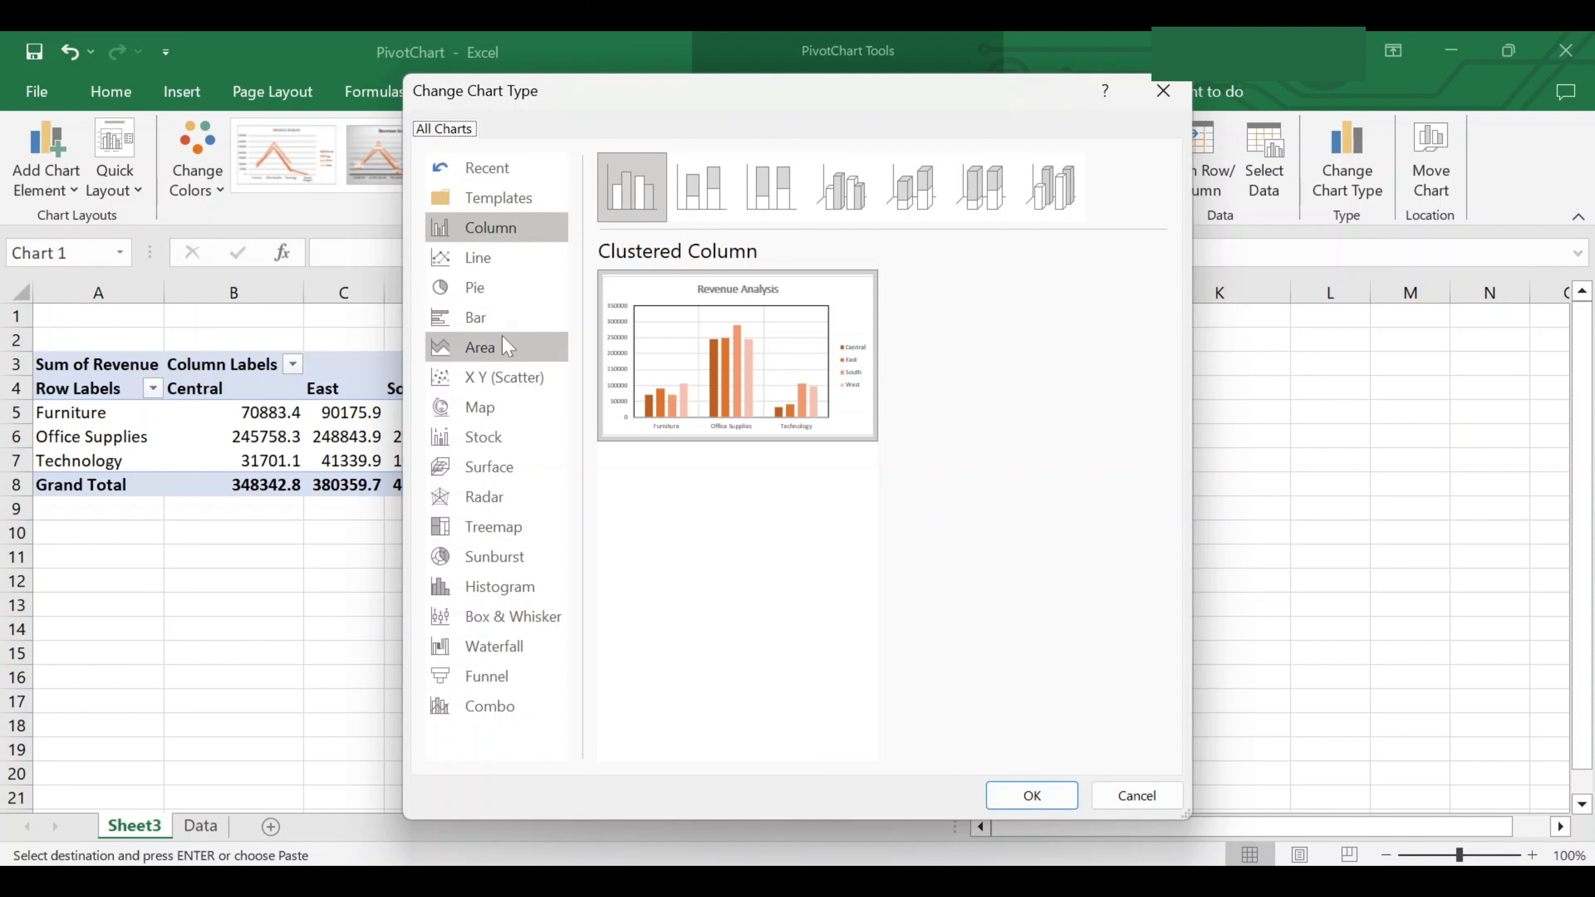
{"action": "left_click", "coordinate": [496, 267]}
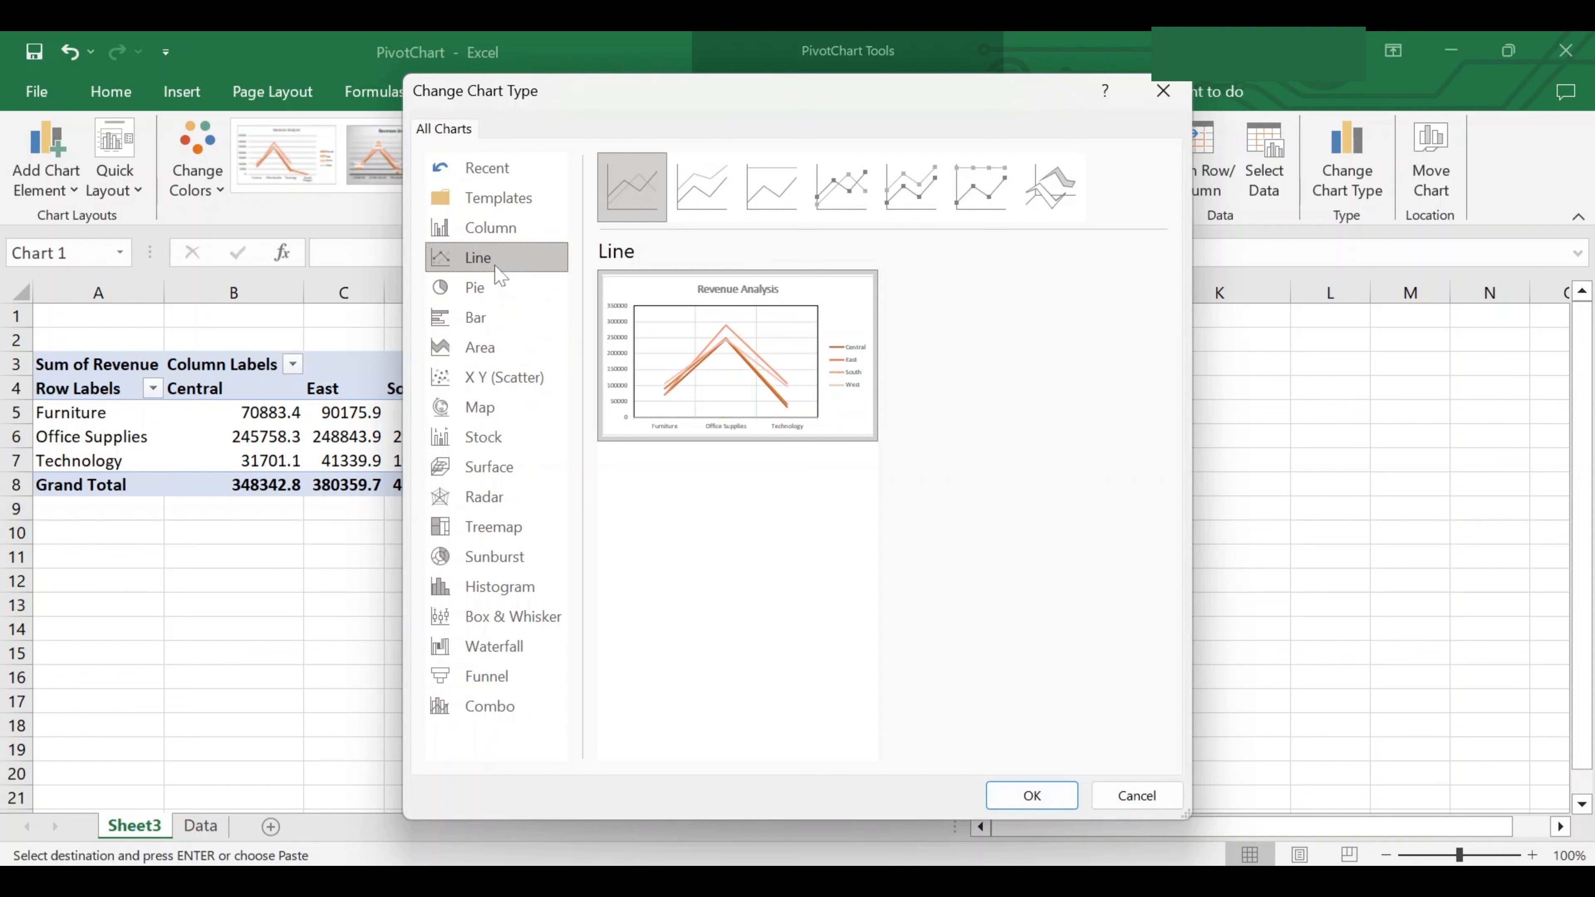
{"action": "left_click", "coordinate": [489, 324]}
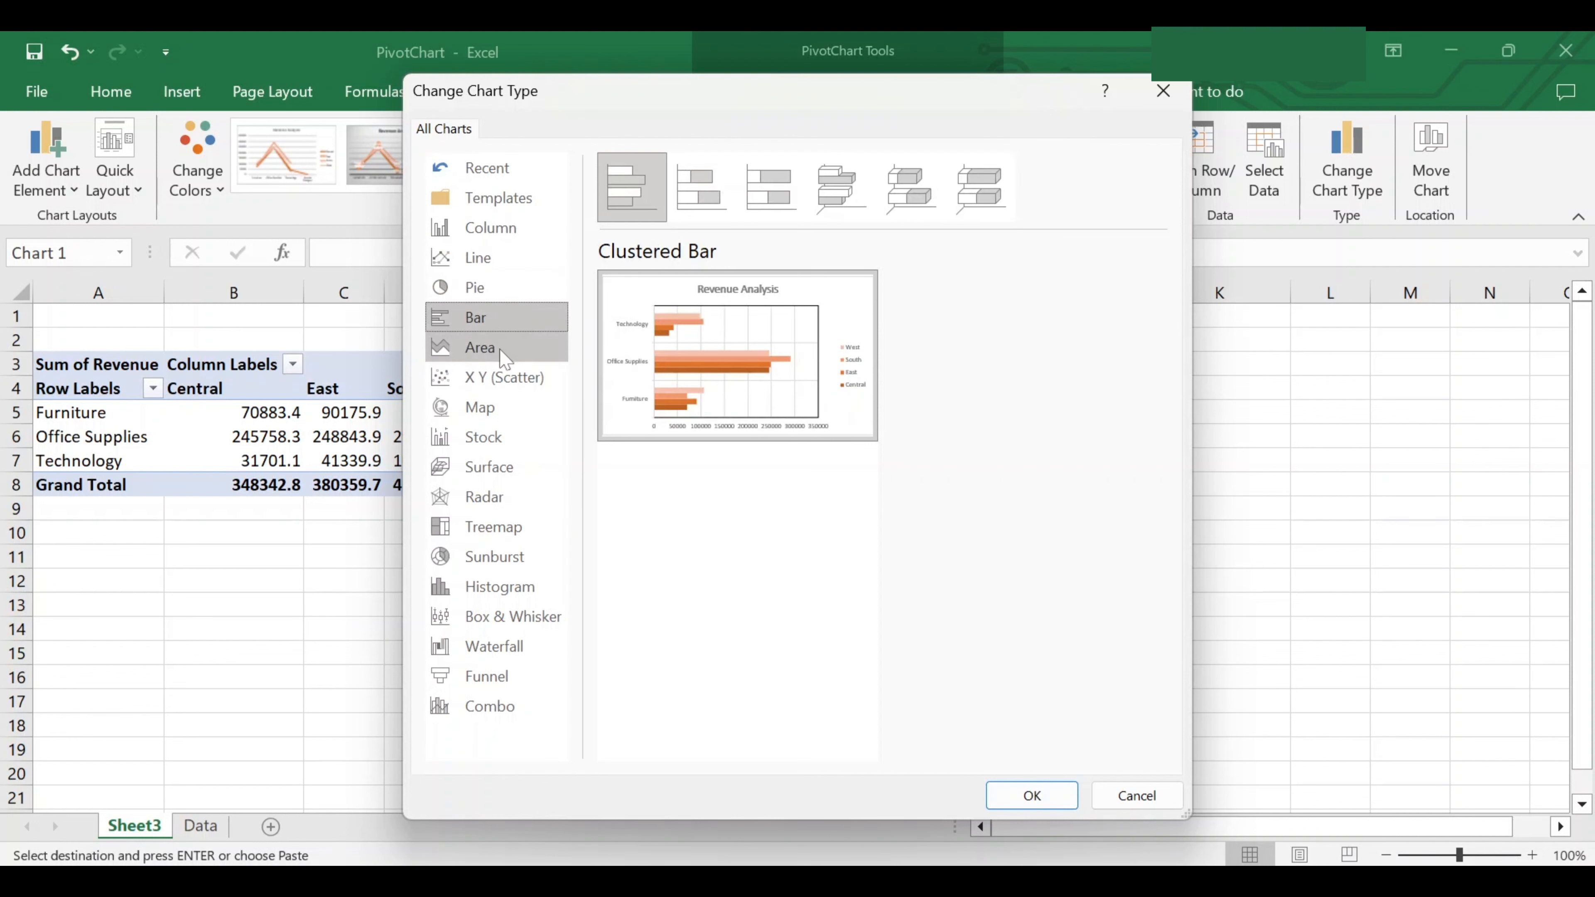
{"action": "left_click", "coordinate": [500, 347]}
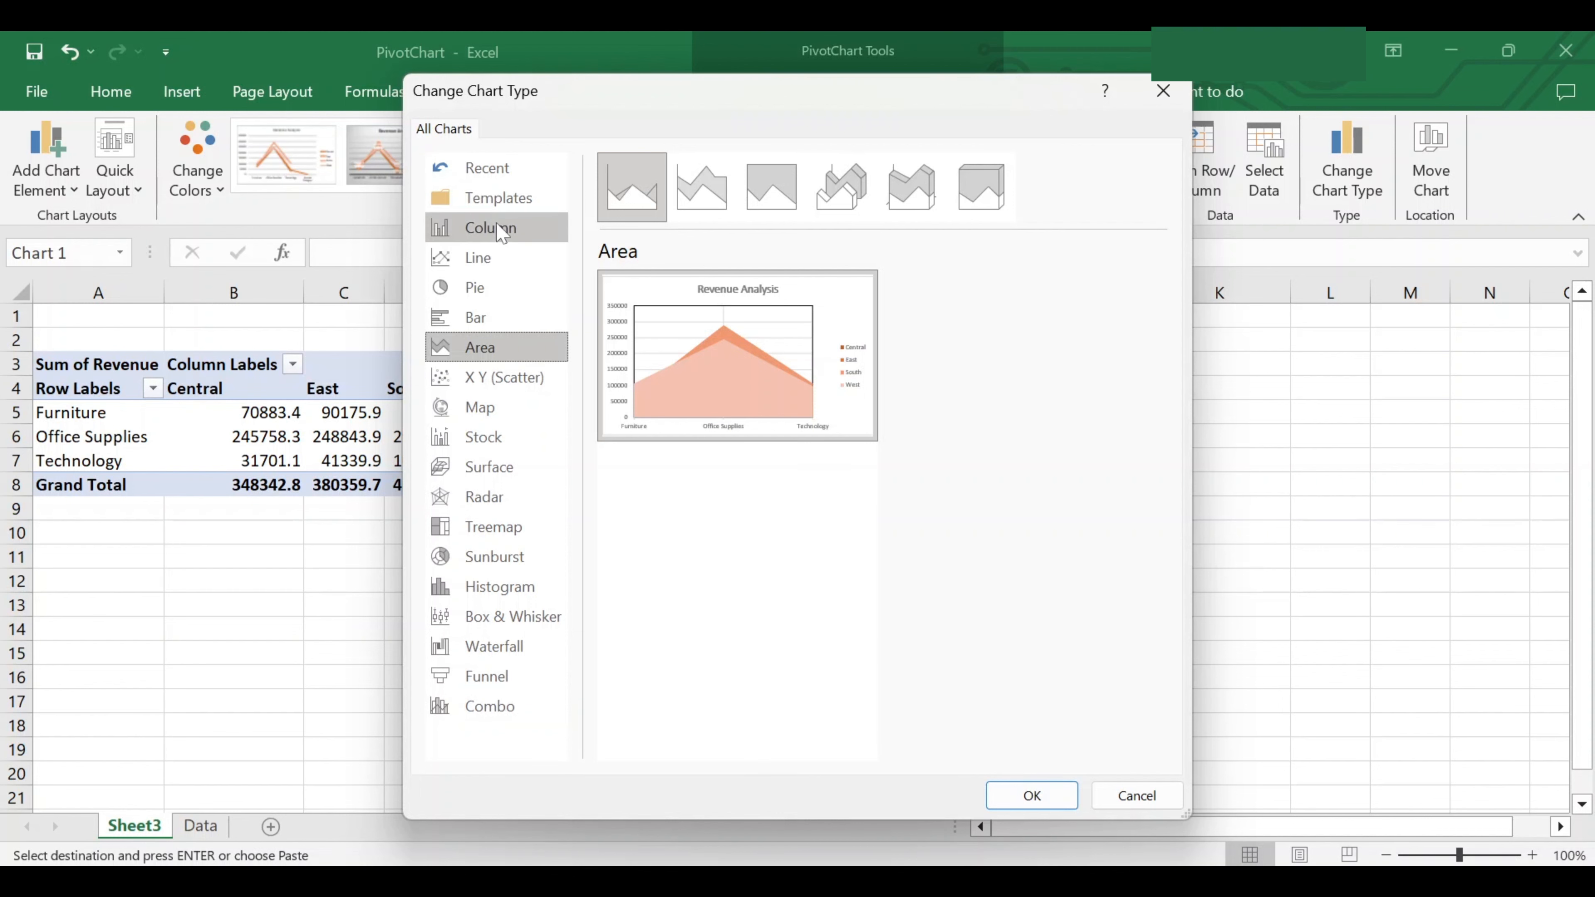
{"action": "left_click", "coordinate": [1161, 94]}
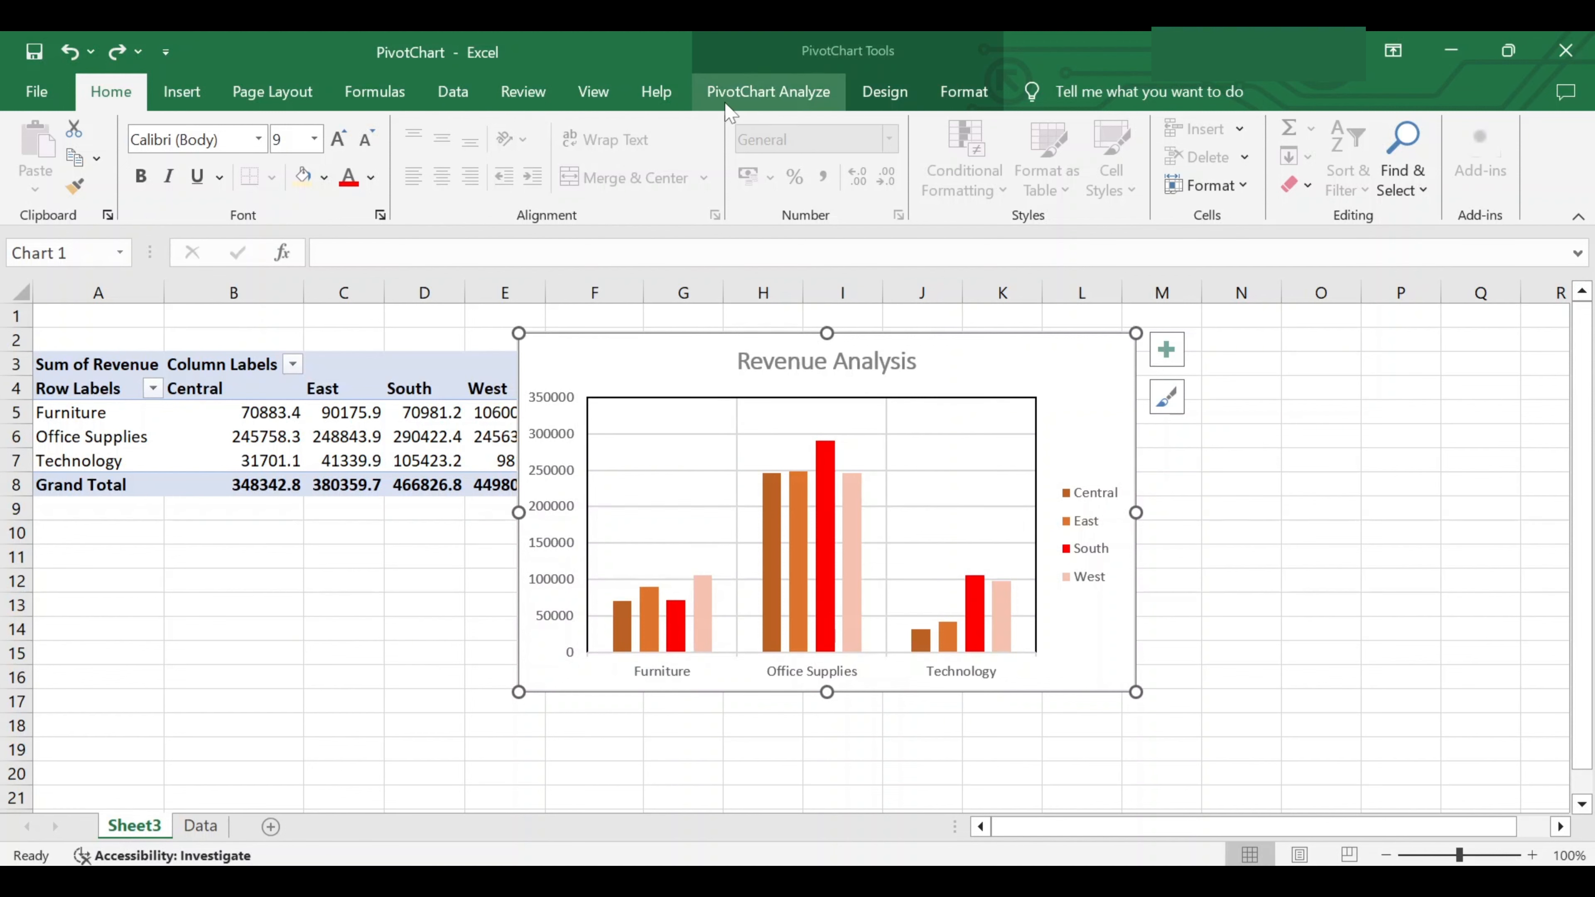
Insert a slicer for the Region field and move it beside the chart's right edge
{"action": "left_click", "coordinate": [779, 101]}
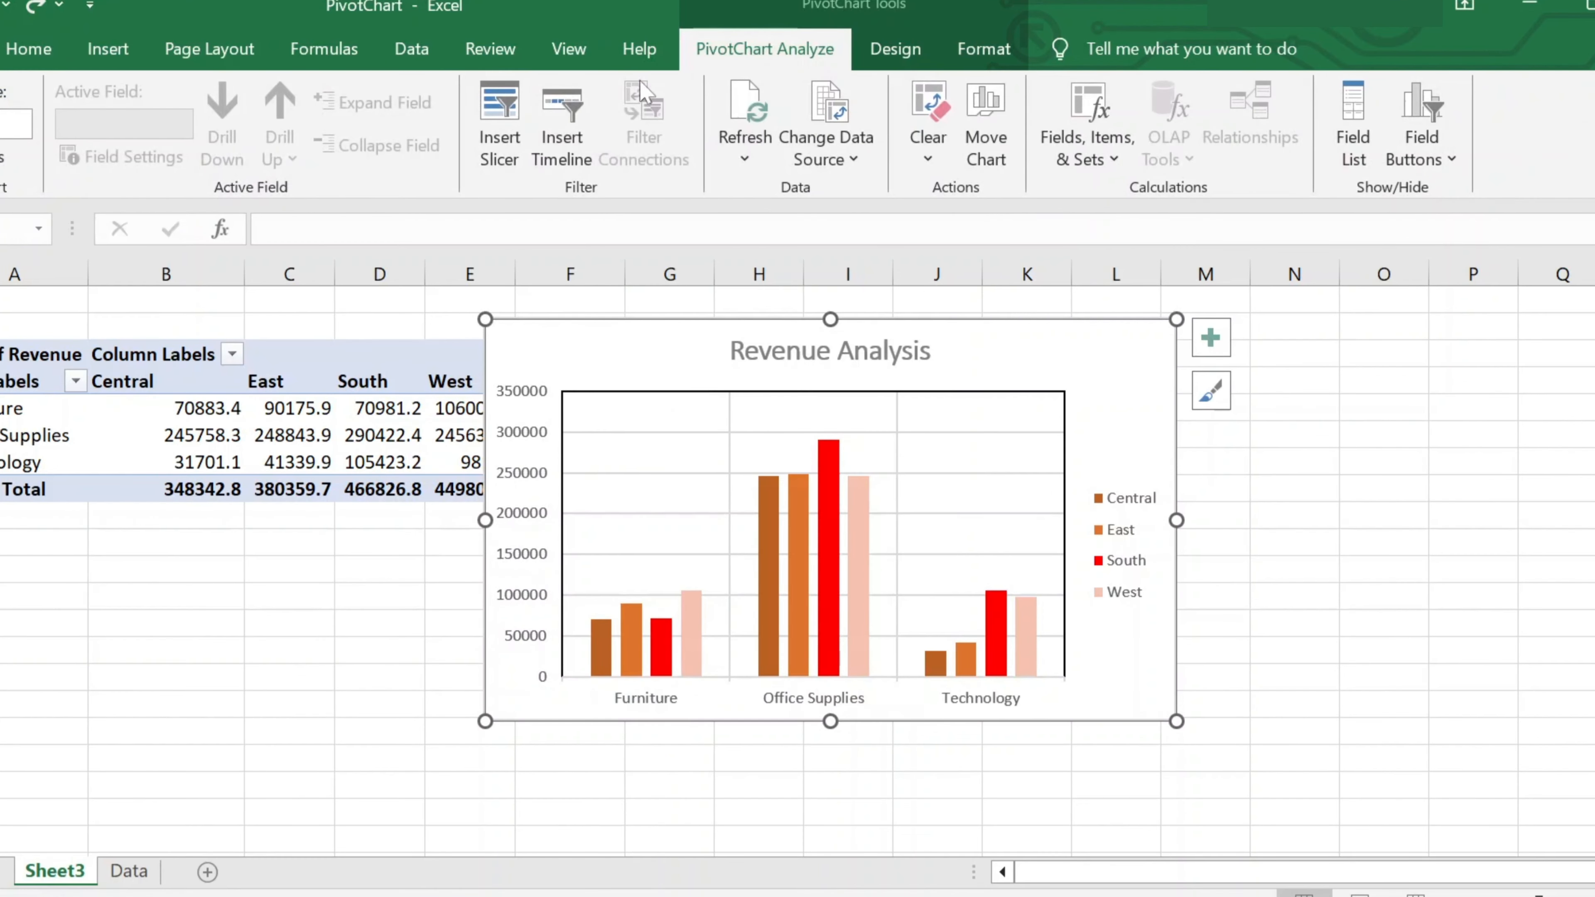
{"action": "left_click", "coordinate": [502, 136]}
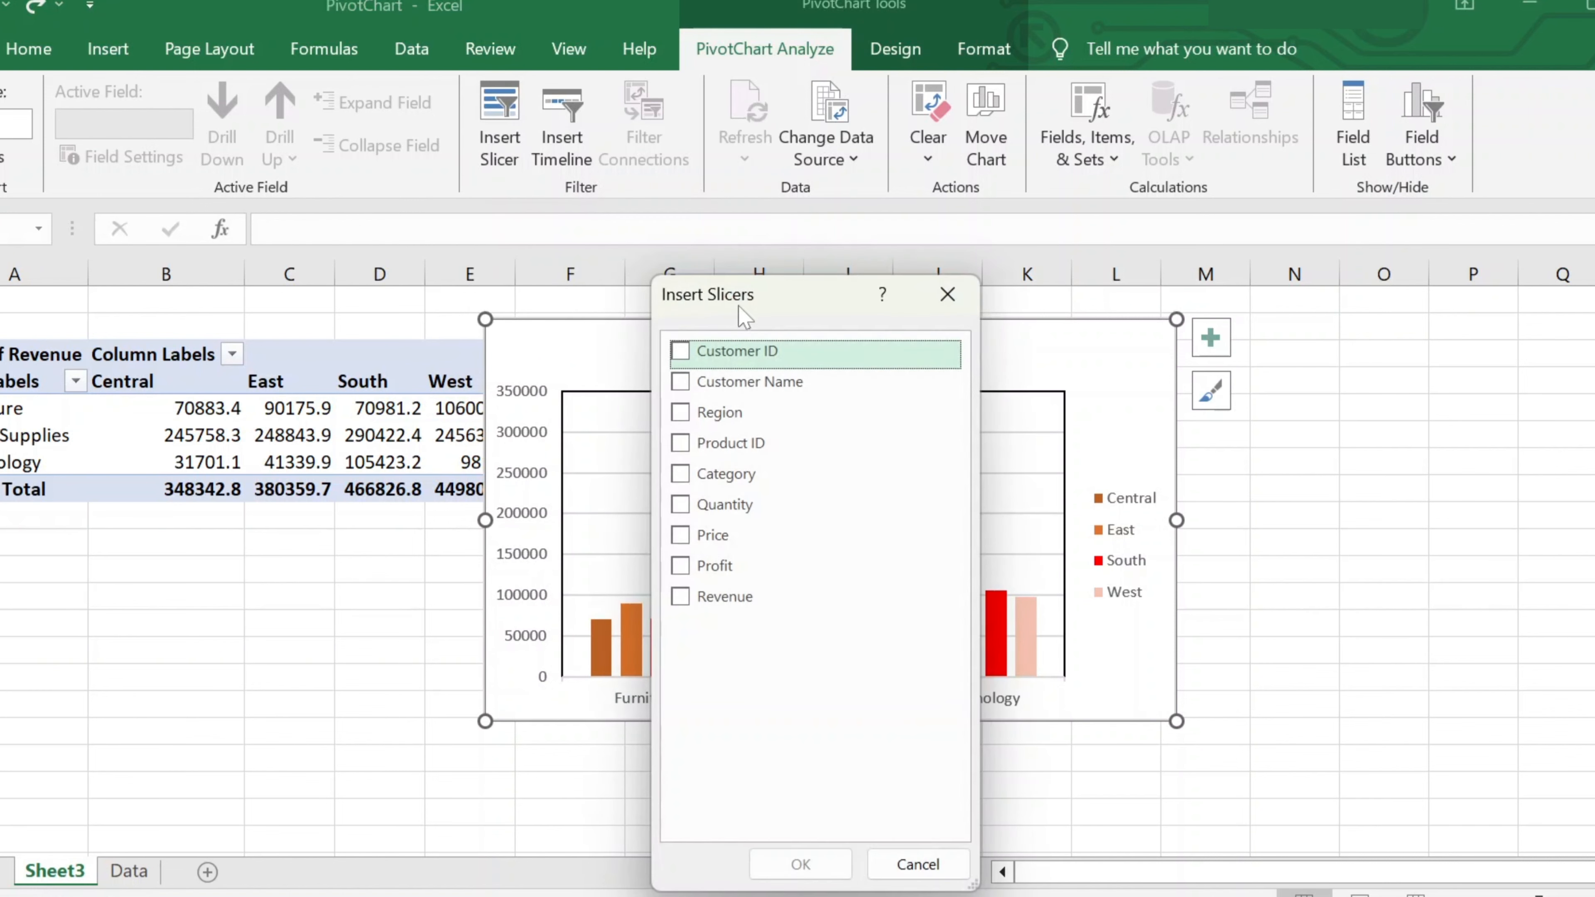
{"action": "left_click", "coordinate": [678, 416]}
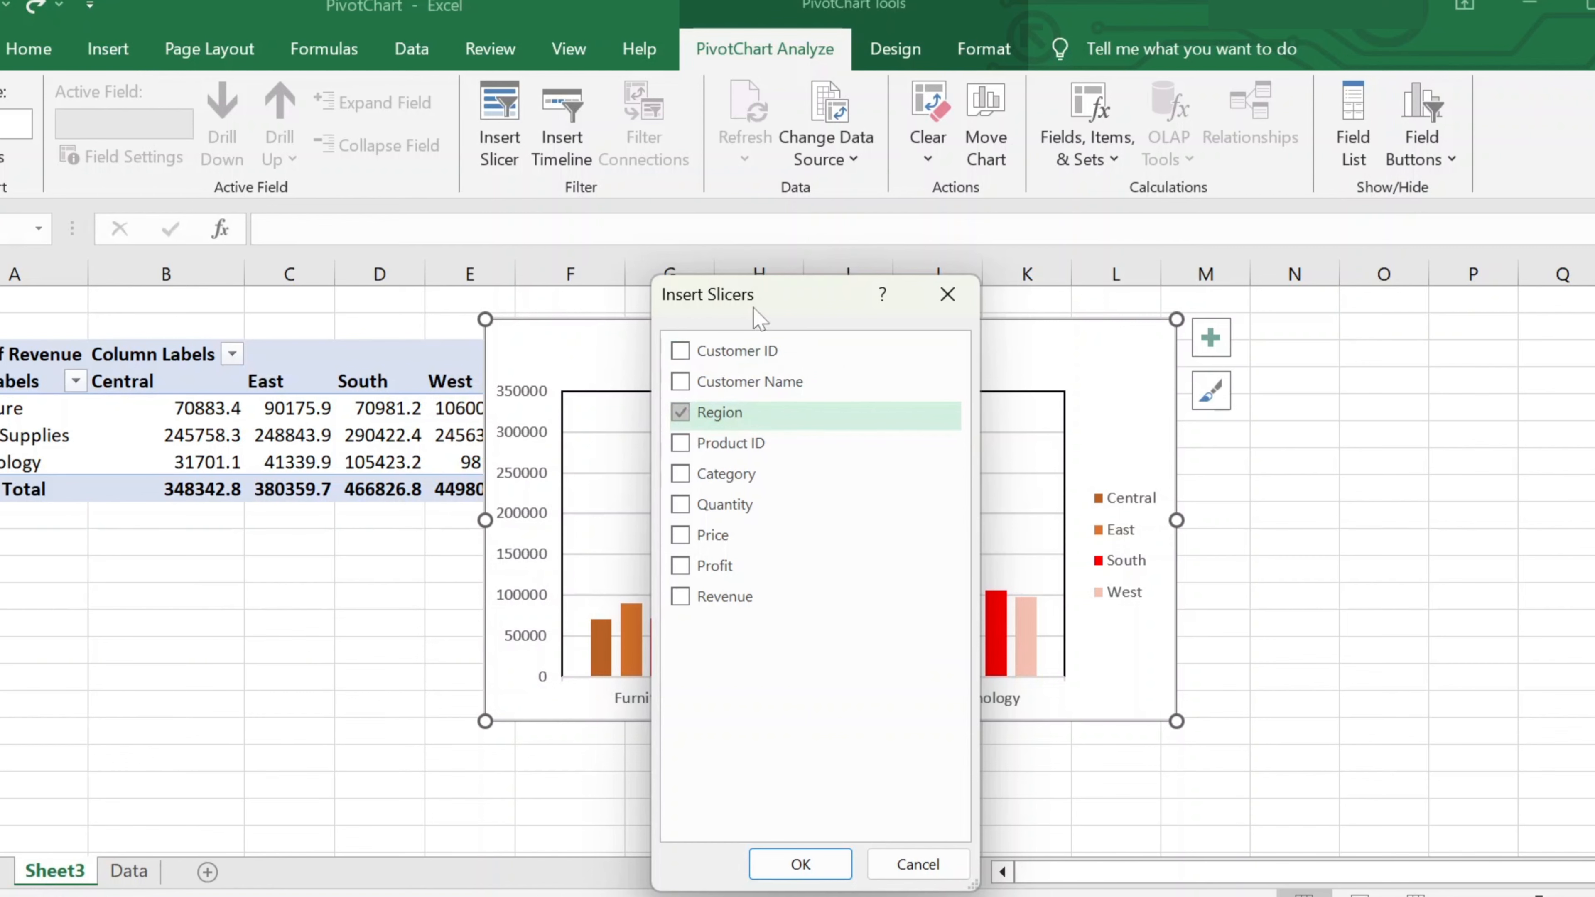
{"action": "left_click", "coordinate": [793, 875]}
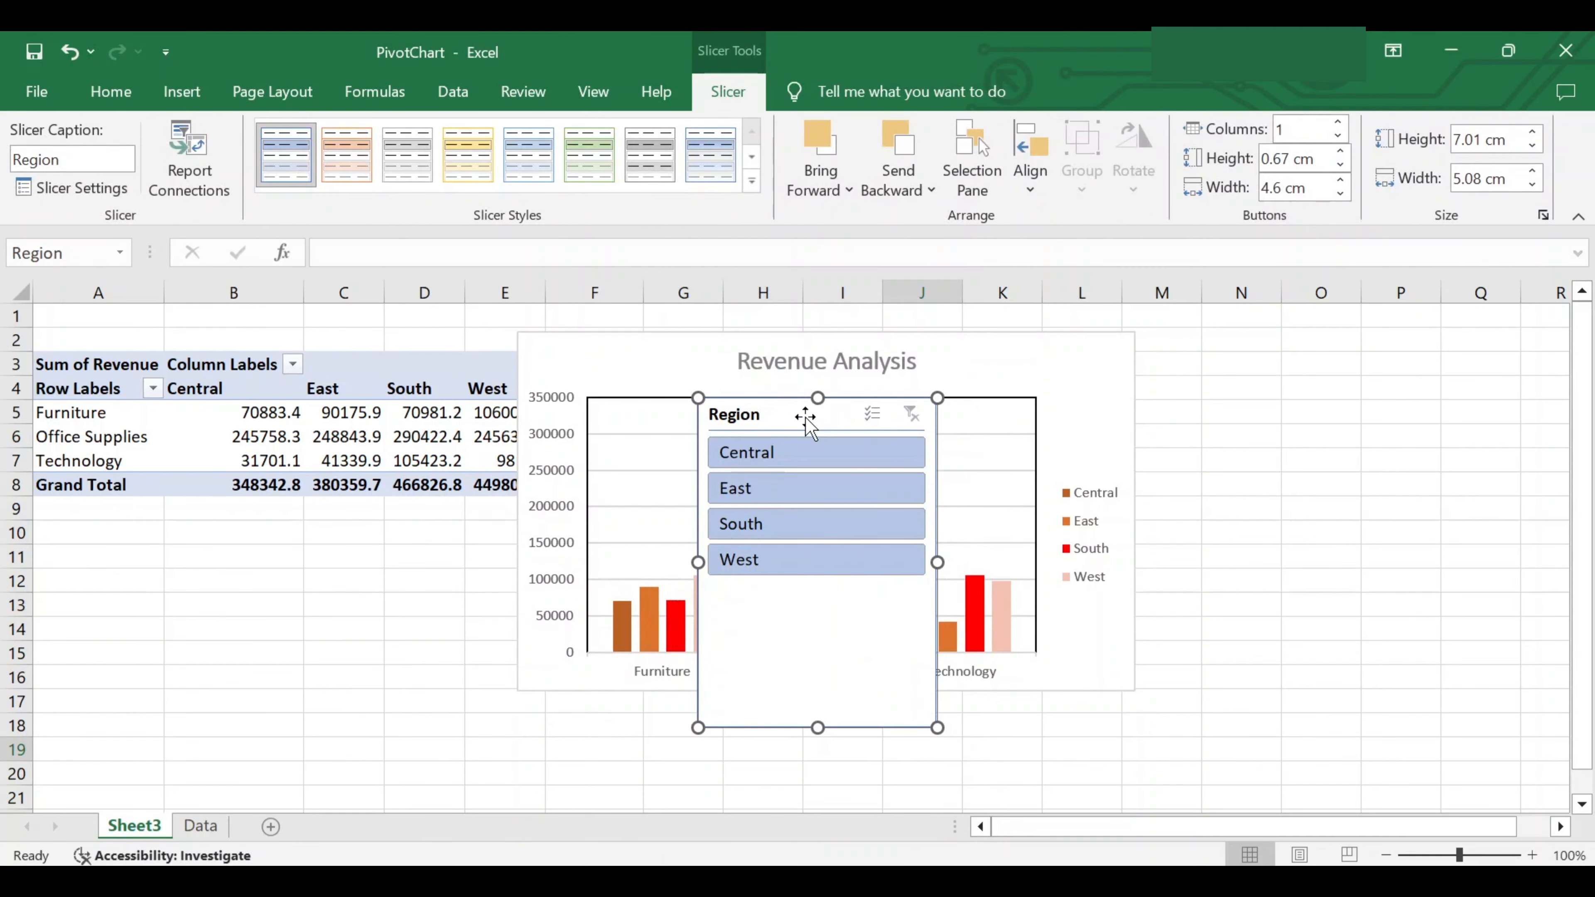
{"action": "left_click_drag", "start_coordinate": [802, 415], "coordinate": [1254, 370]}
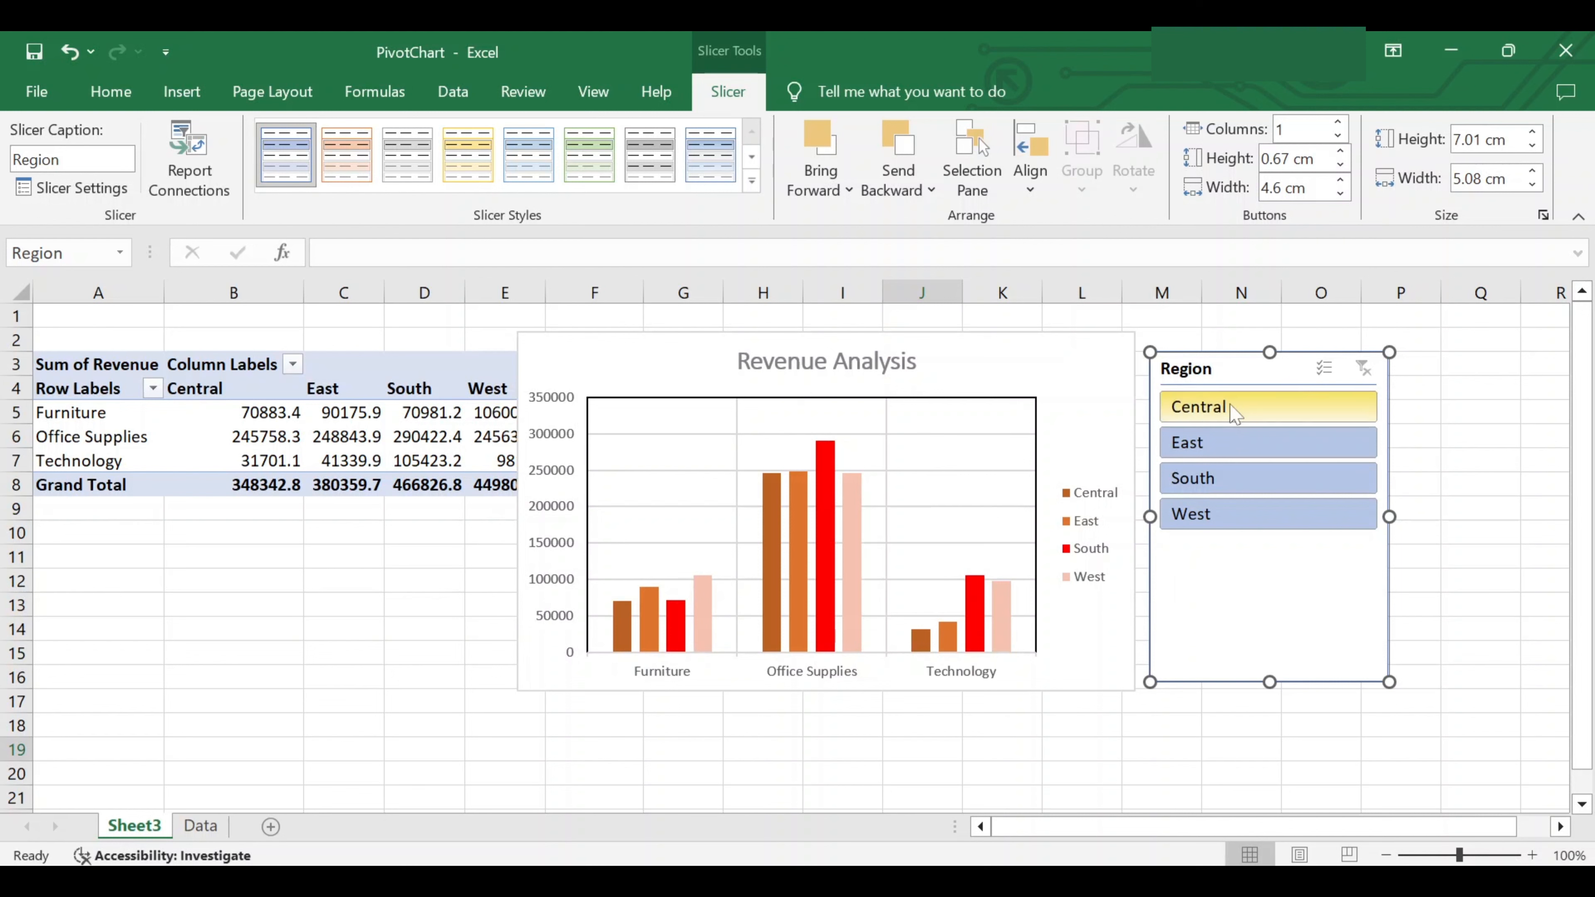
Filter the chart with the Region slicer by Central, East, and East plus South, turn on multi-select, and clear the filter
{"action": "left_click", "coordinate": [1234, 414]}
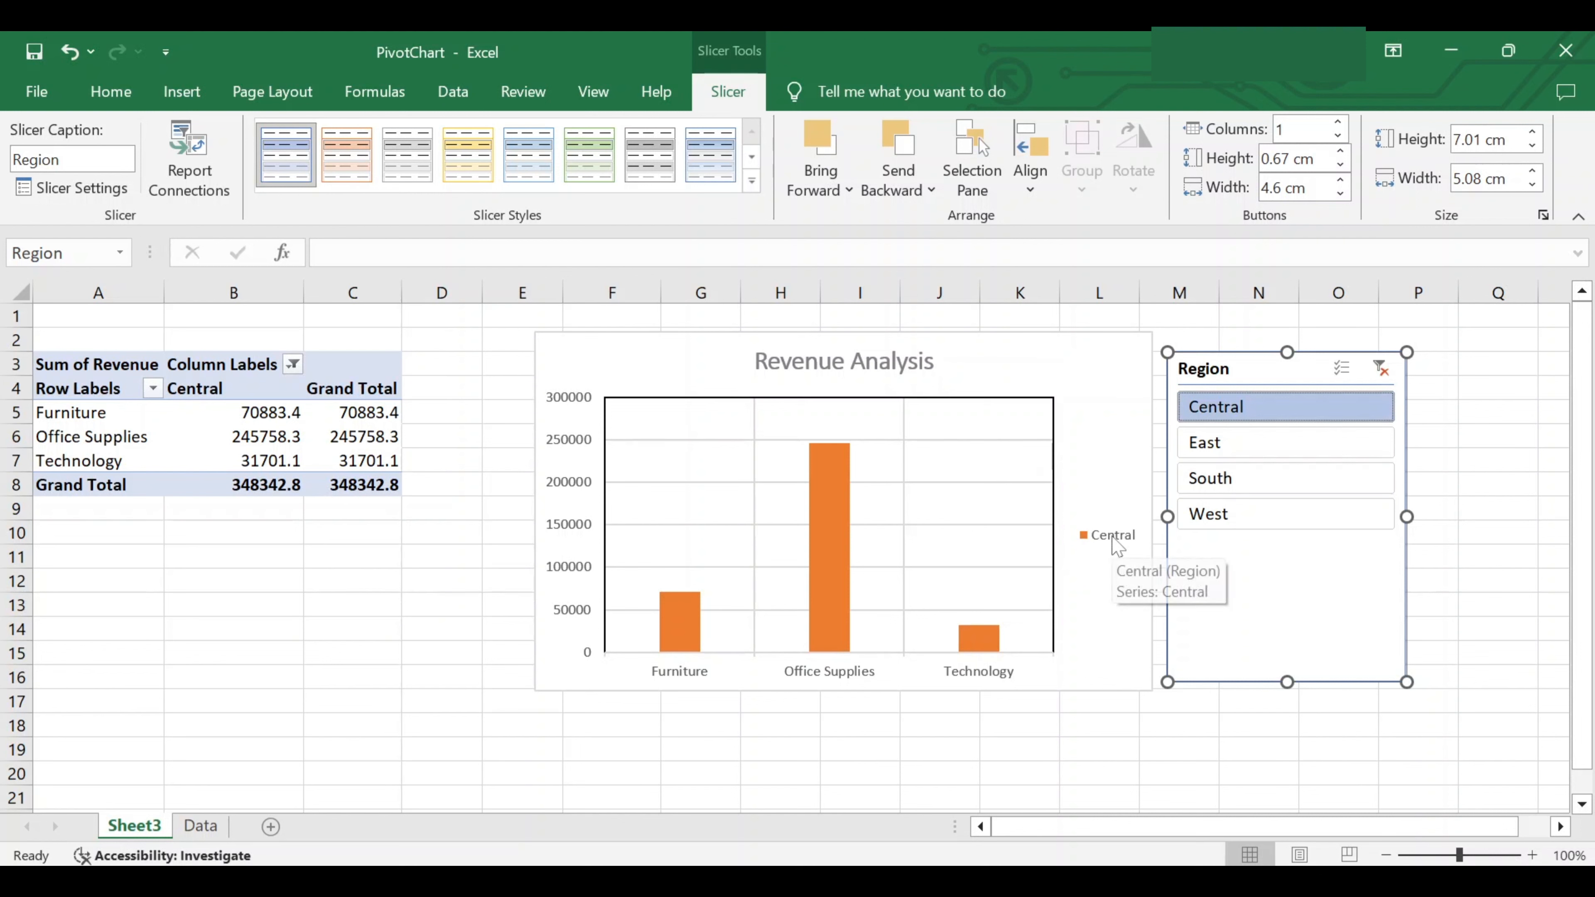
{"action": "left_click", "coordinate": [1247, 448]}
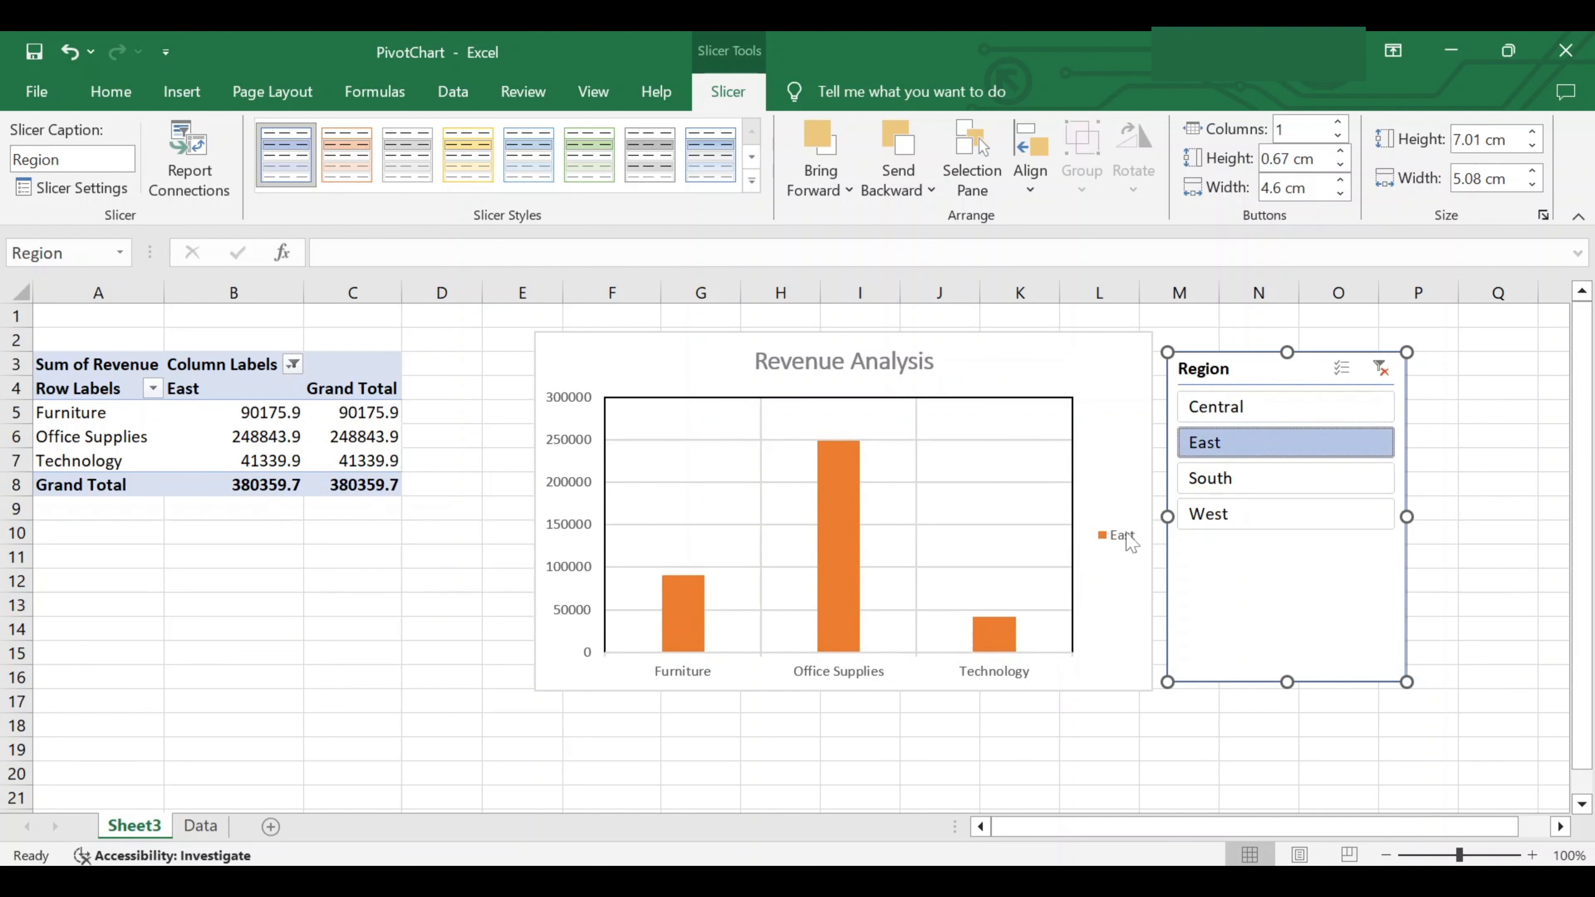
{"action": "left_click", "coordinate": [1256, 489], "text": "ctrl"}
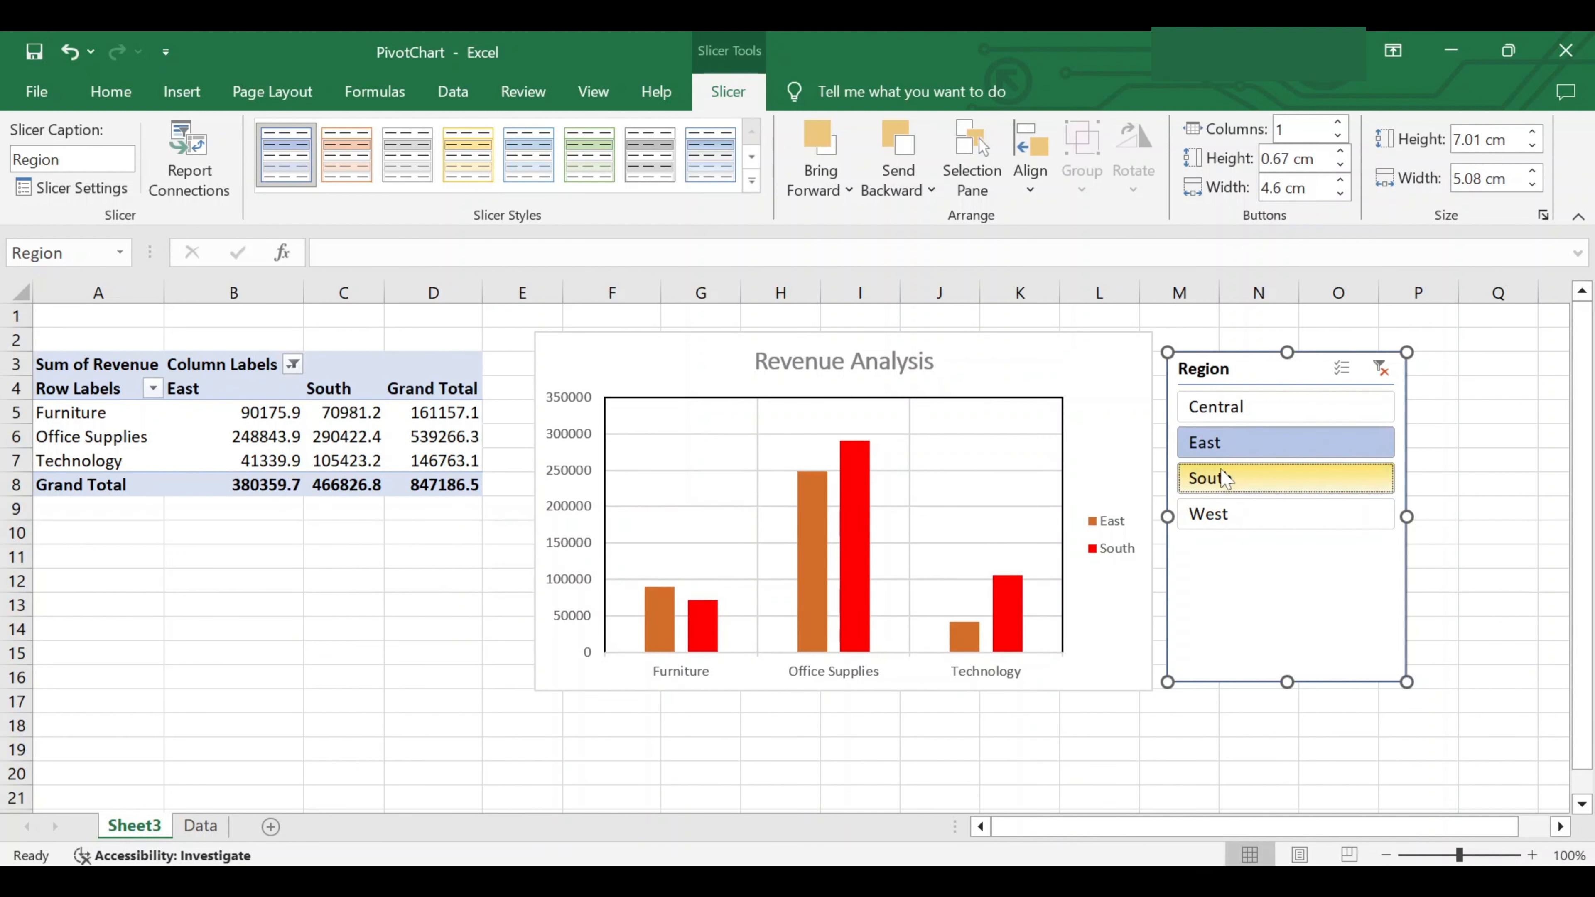
{"action": "left_click", "coordinate": [1344, 373]}
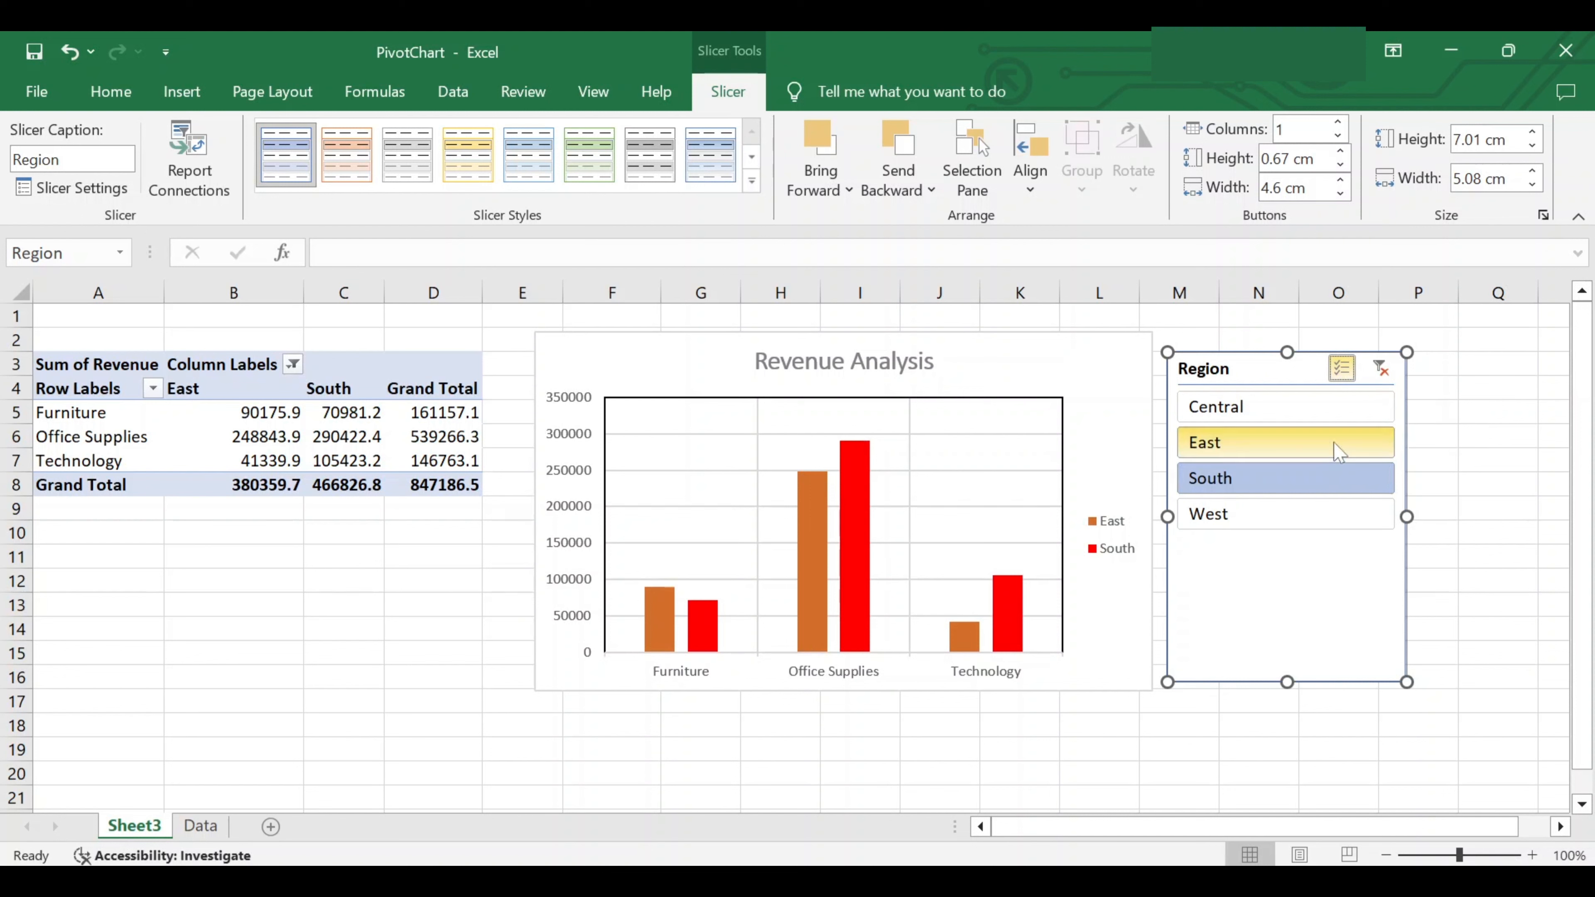
{"action": "left_click", "coordinate": [1381, 370]}
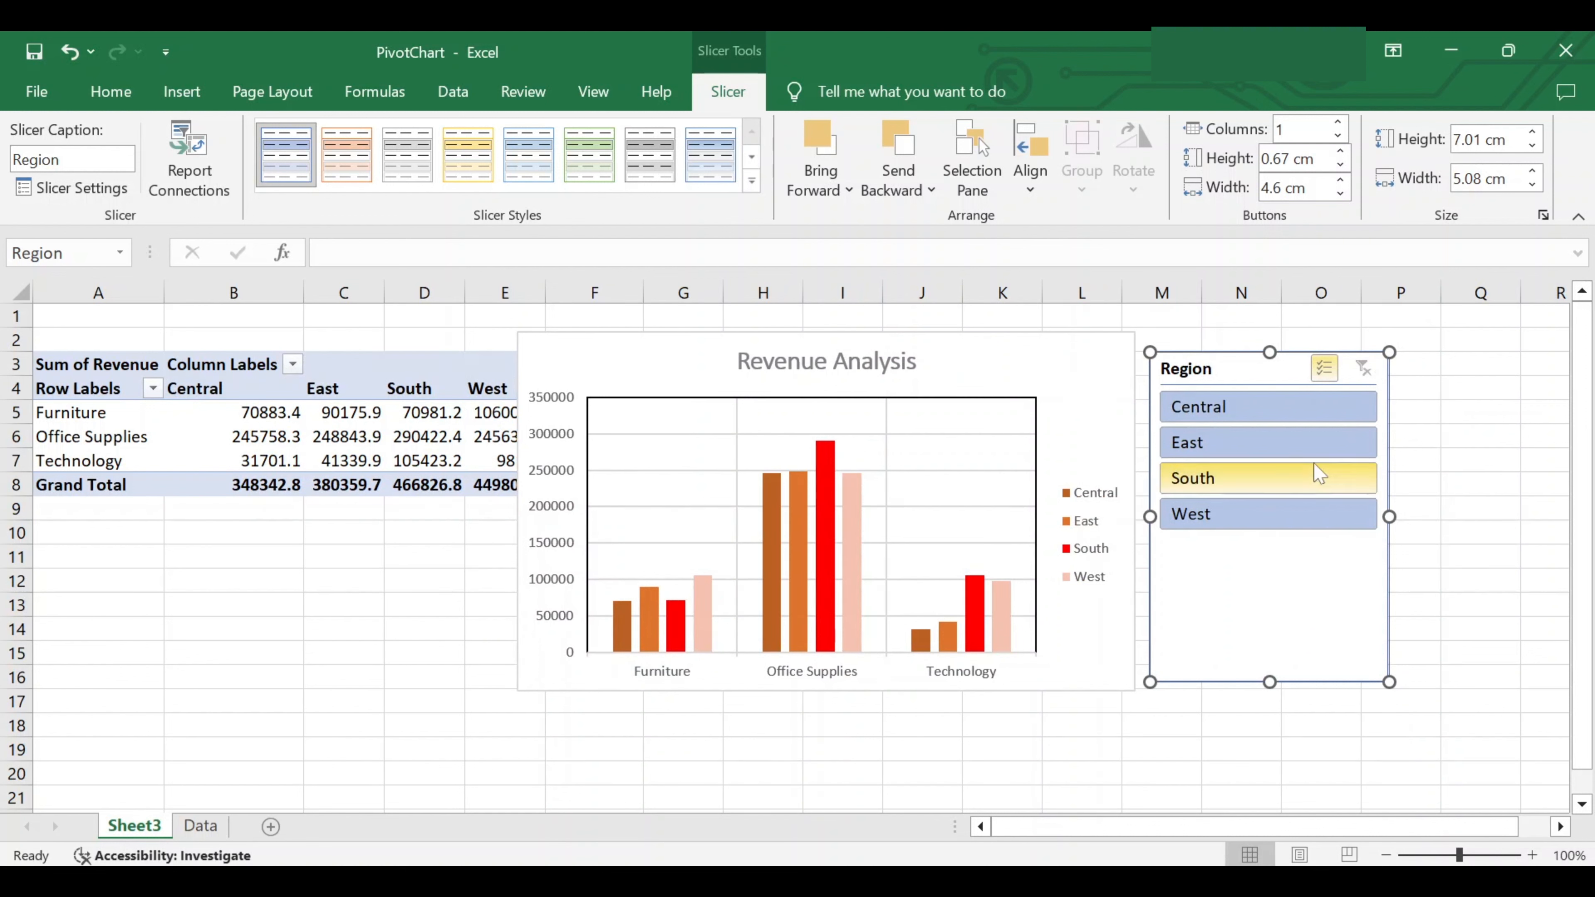
Delete the Region slicer from the sheet
{"action": "right_click", "coordinate": [1253, 583]}
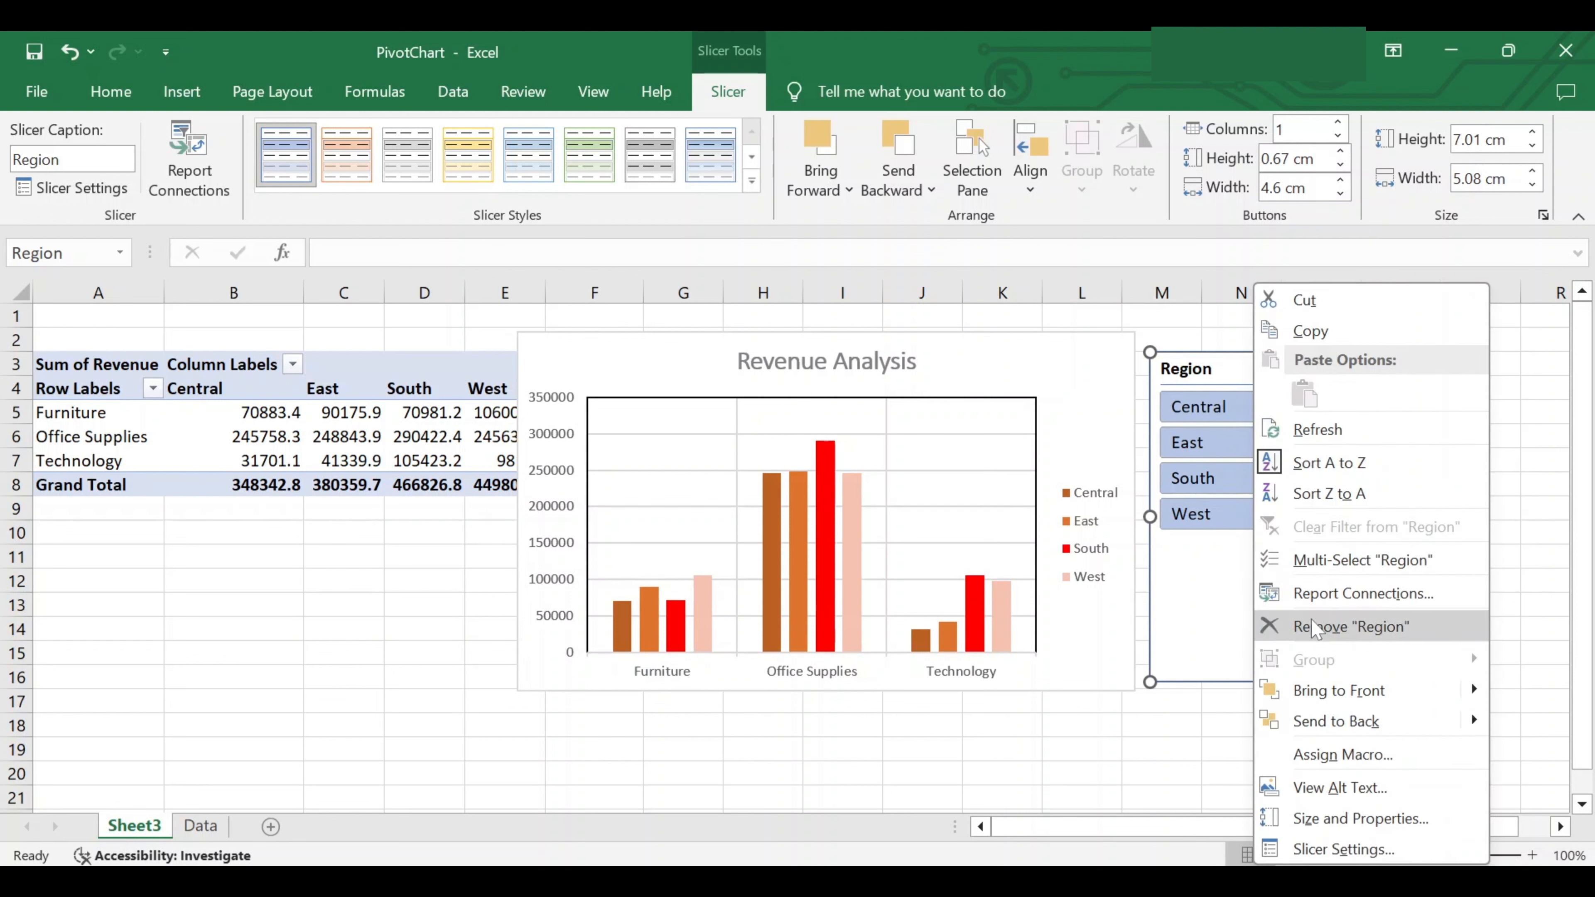
{"action": "left_click", "coordinate": [1200, 591]}
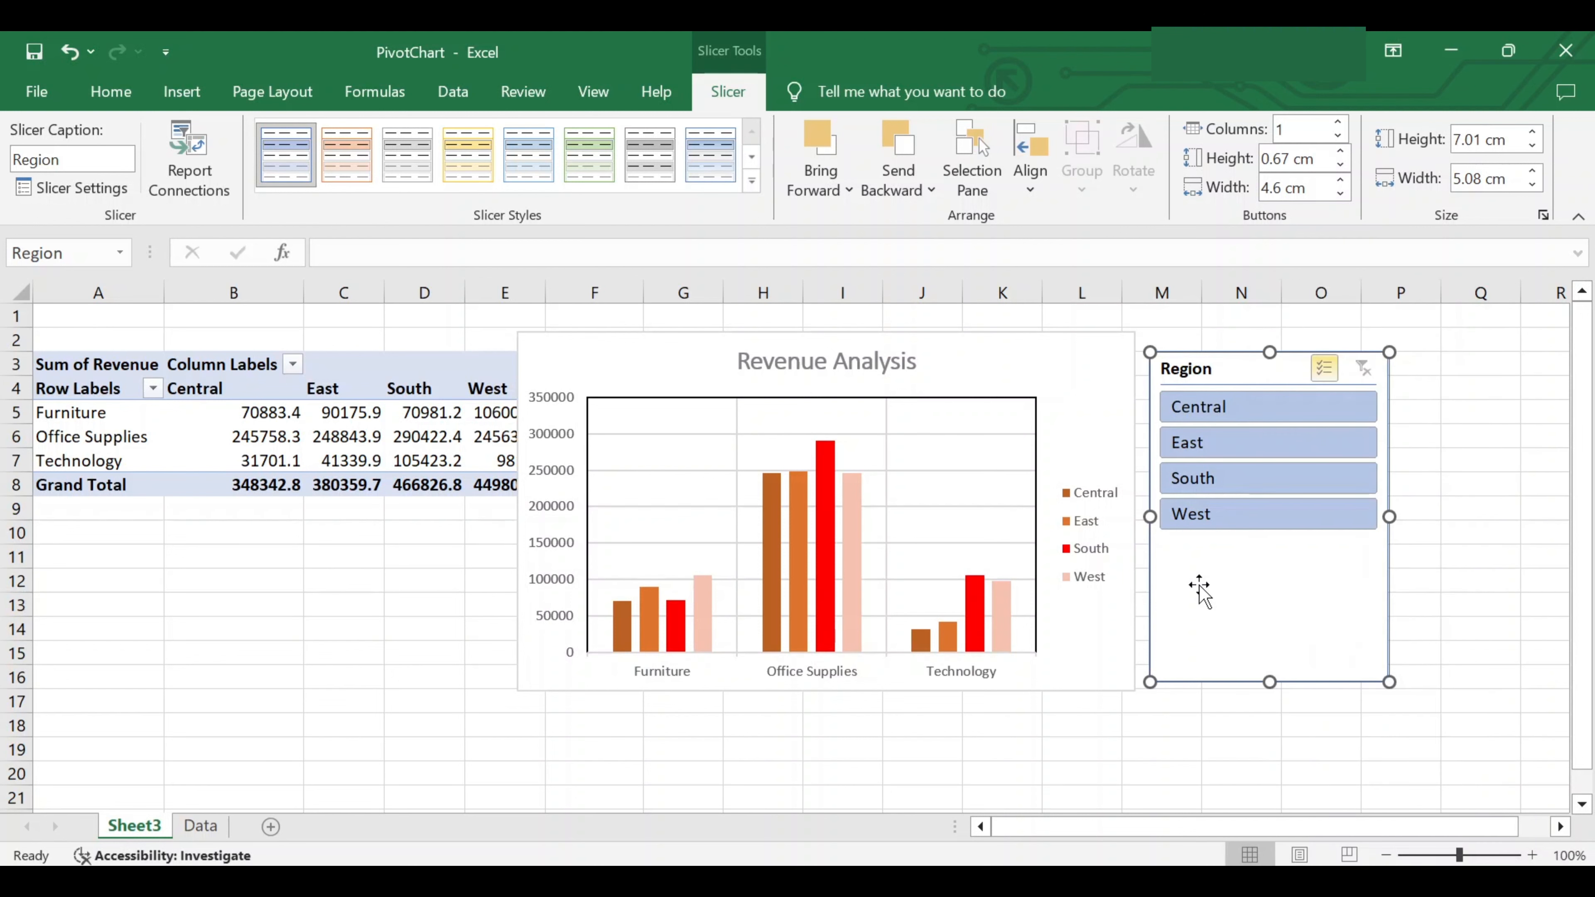
{"action": "key", "text": "Delete"}
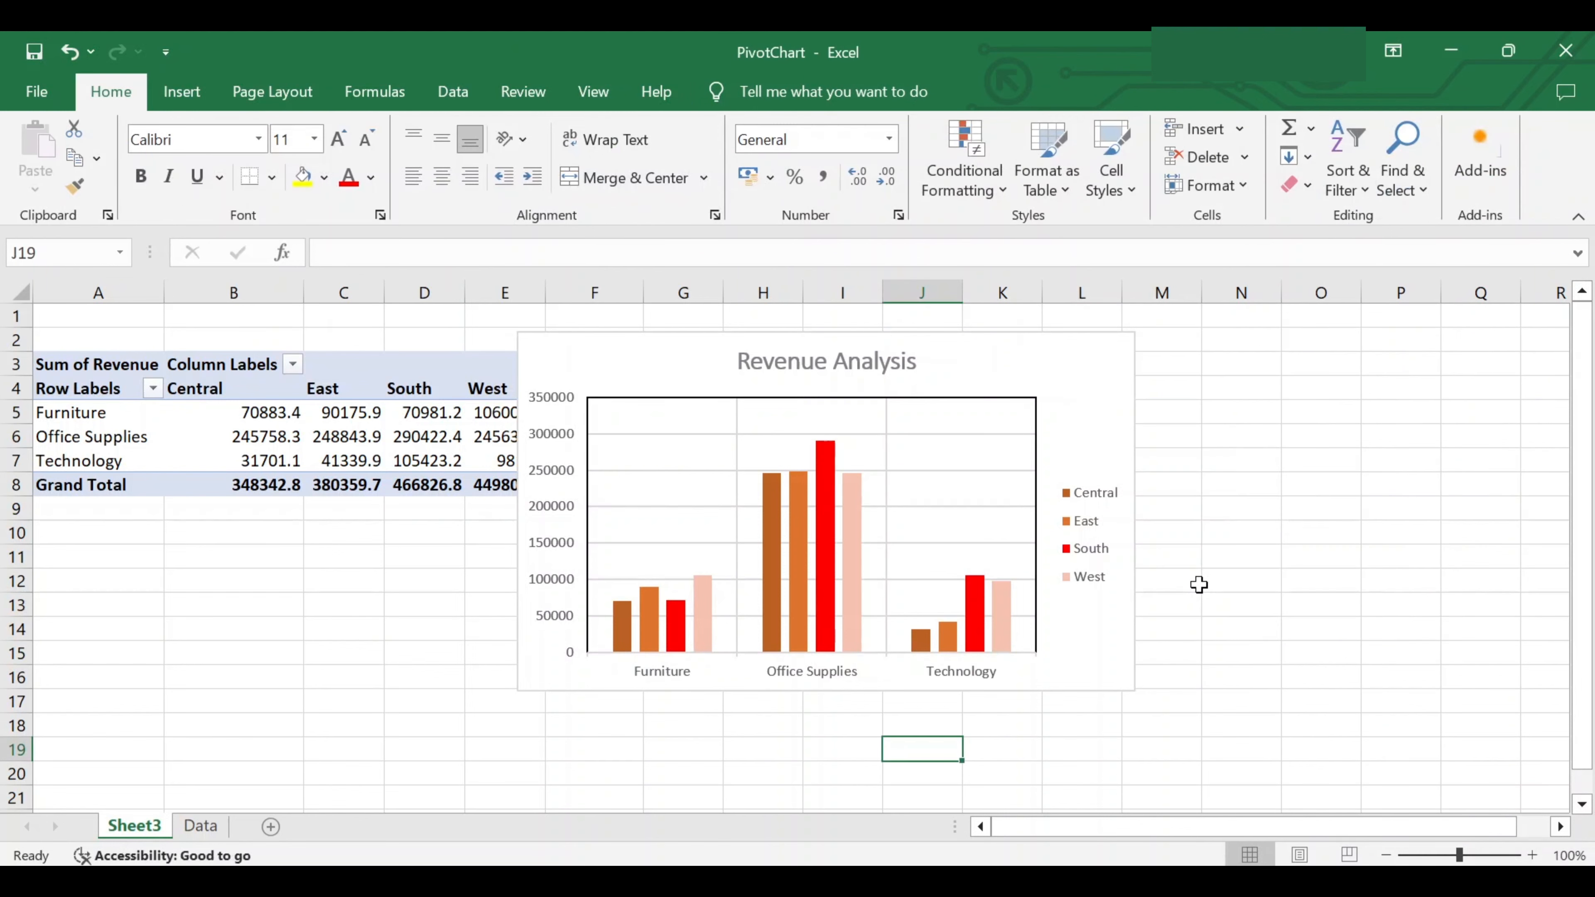
{"action": "left_click", "coordinate": [990, 542]}
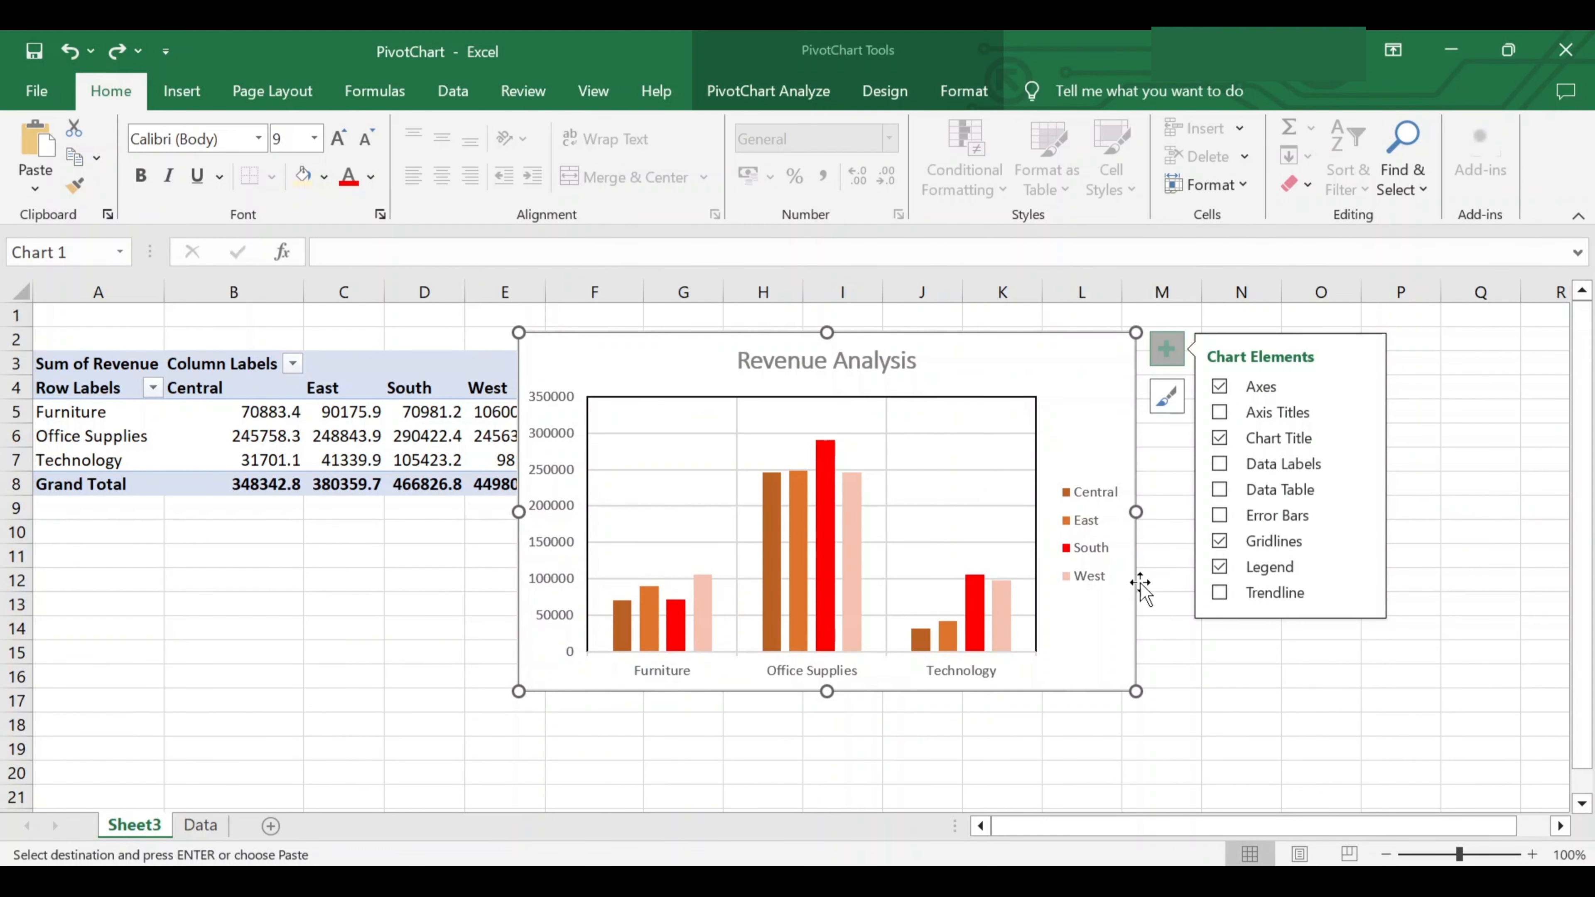
{"action": "left_click", "coordinate": [1159, 629]}
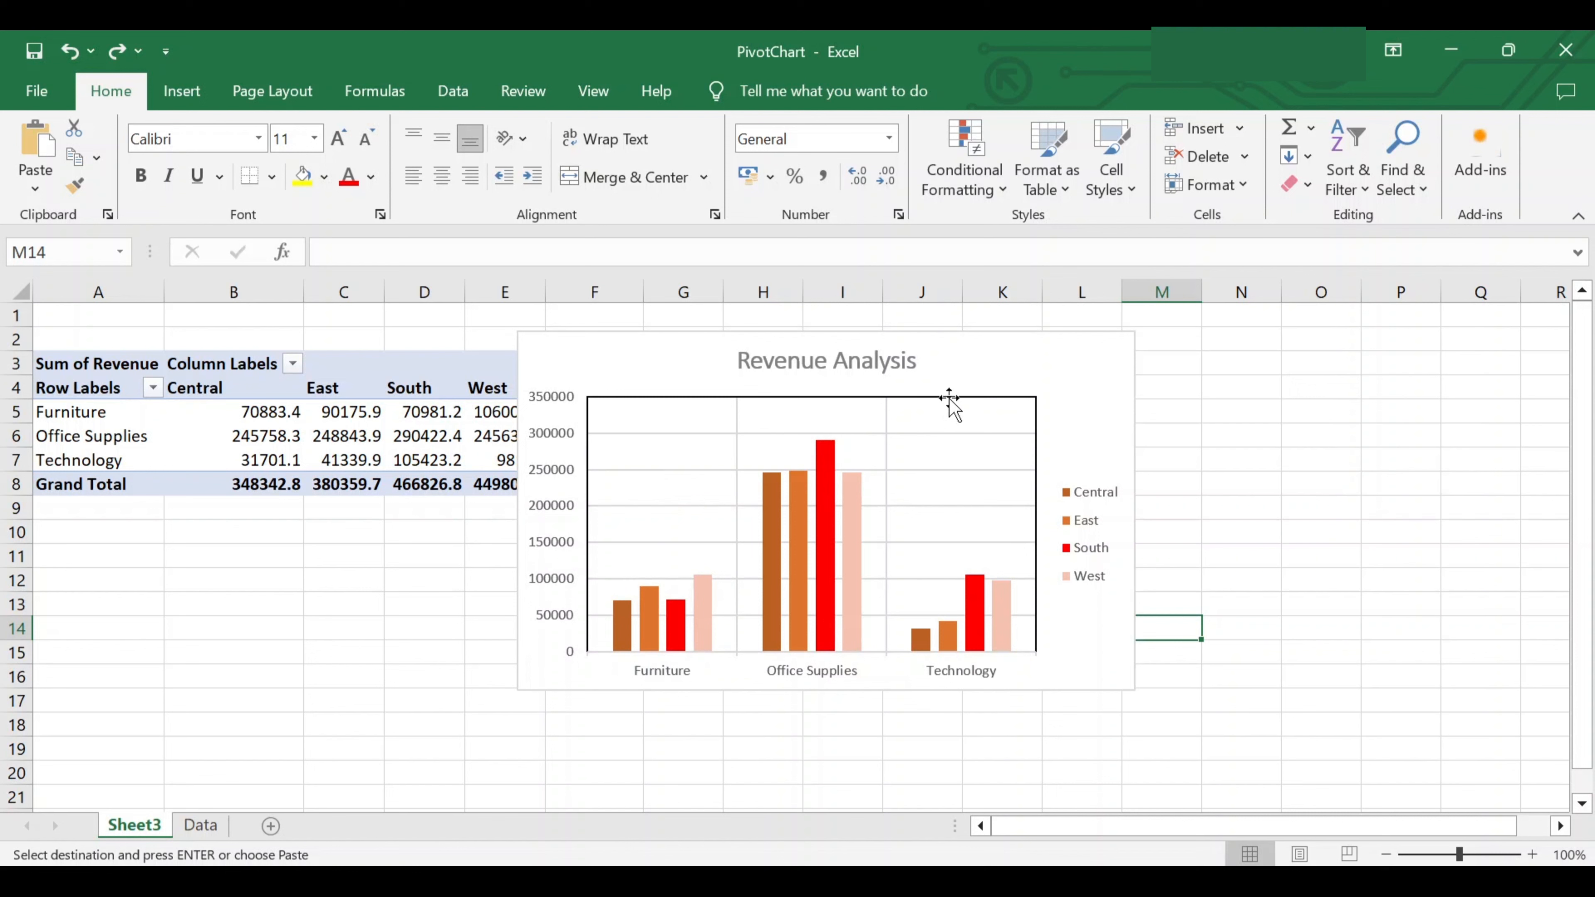
{"action": "left_click", "coordinate": [980, 377]}
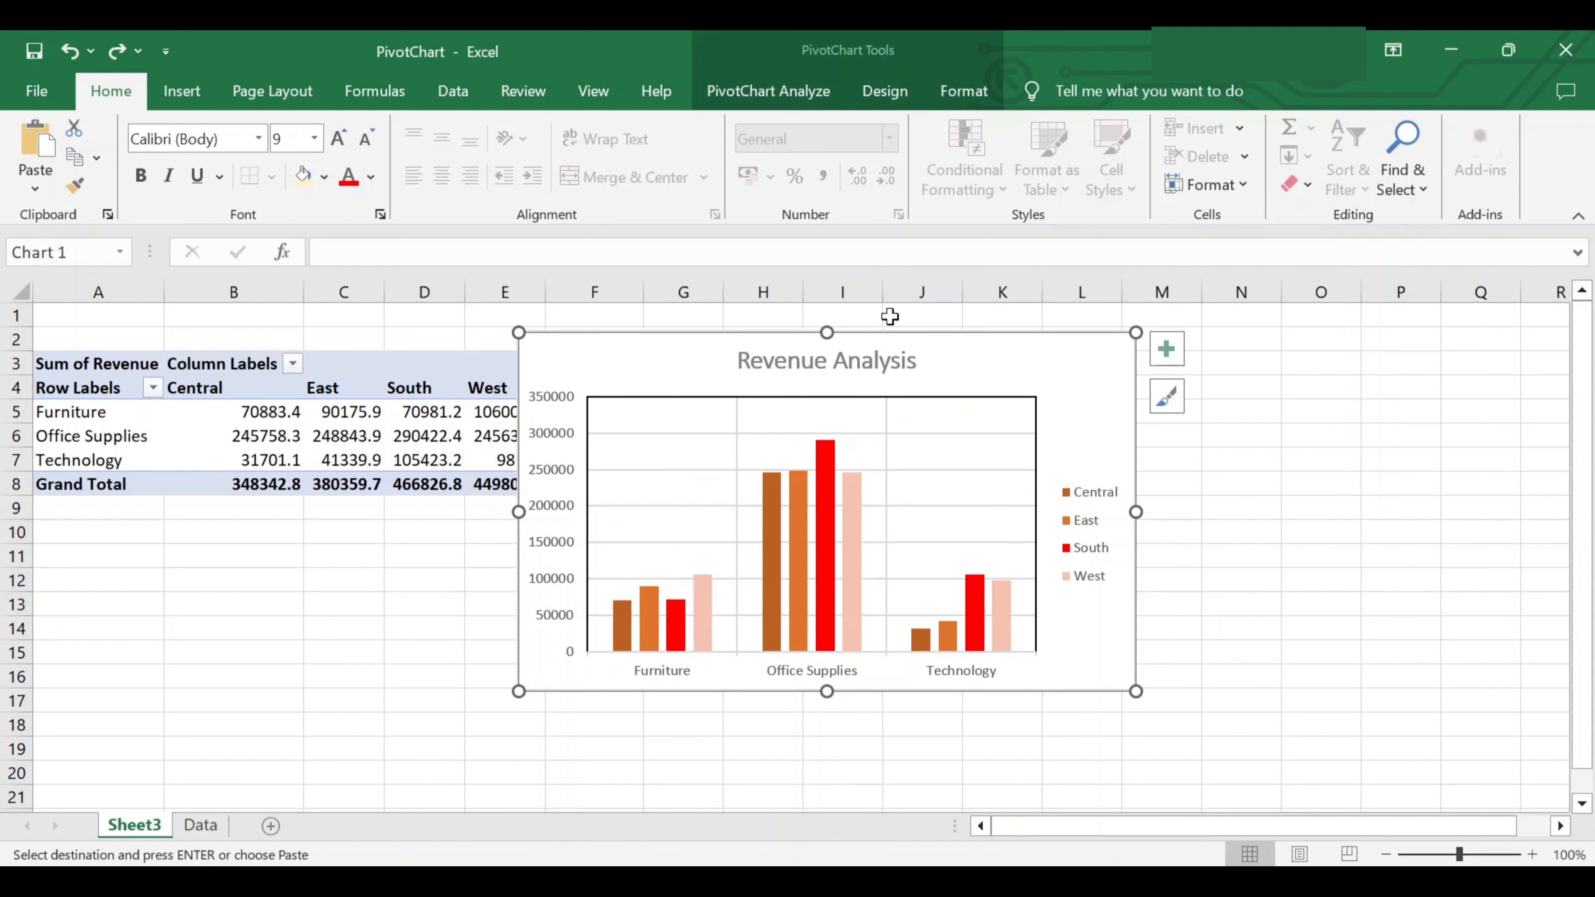
{"action": "left_click", "coordinate": [729, 94]}
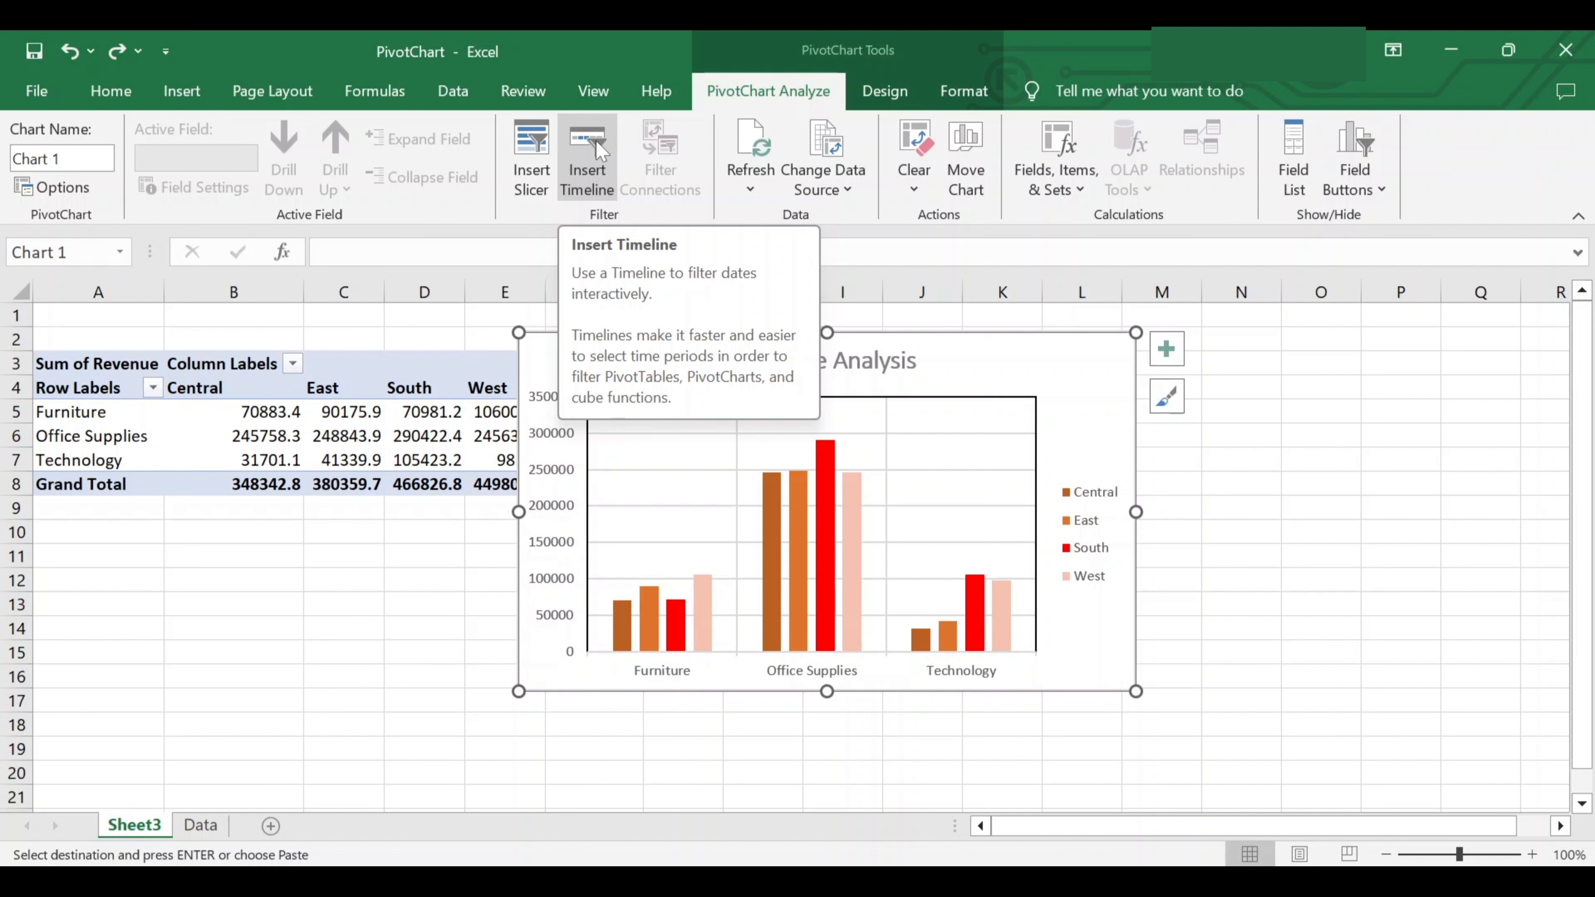
Paste the copied Month column into the Data sheet starting at cell J1, next to the Revenue column
{"action": "left_click", "coordinate": [216, 834]}
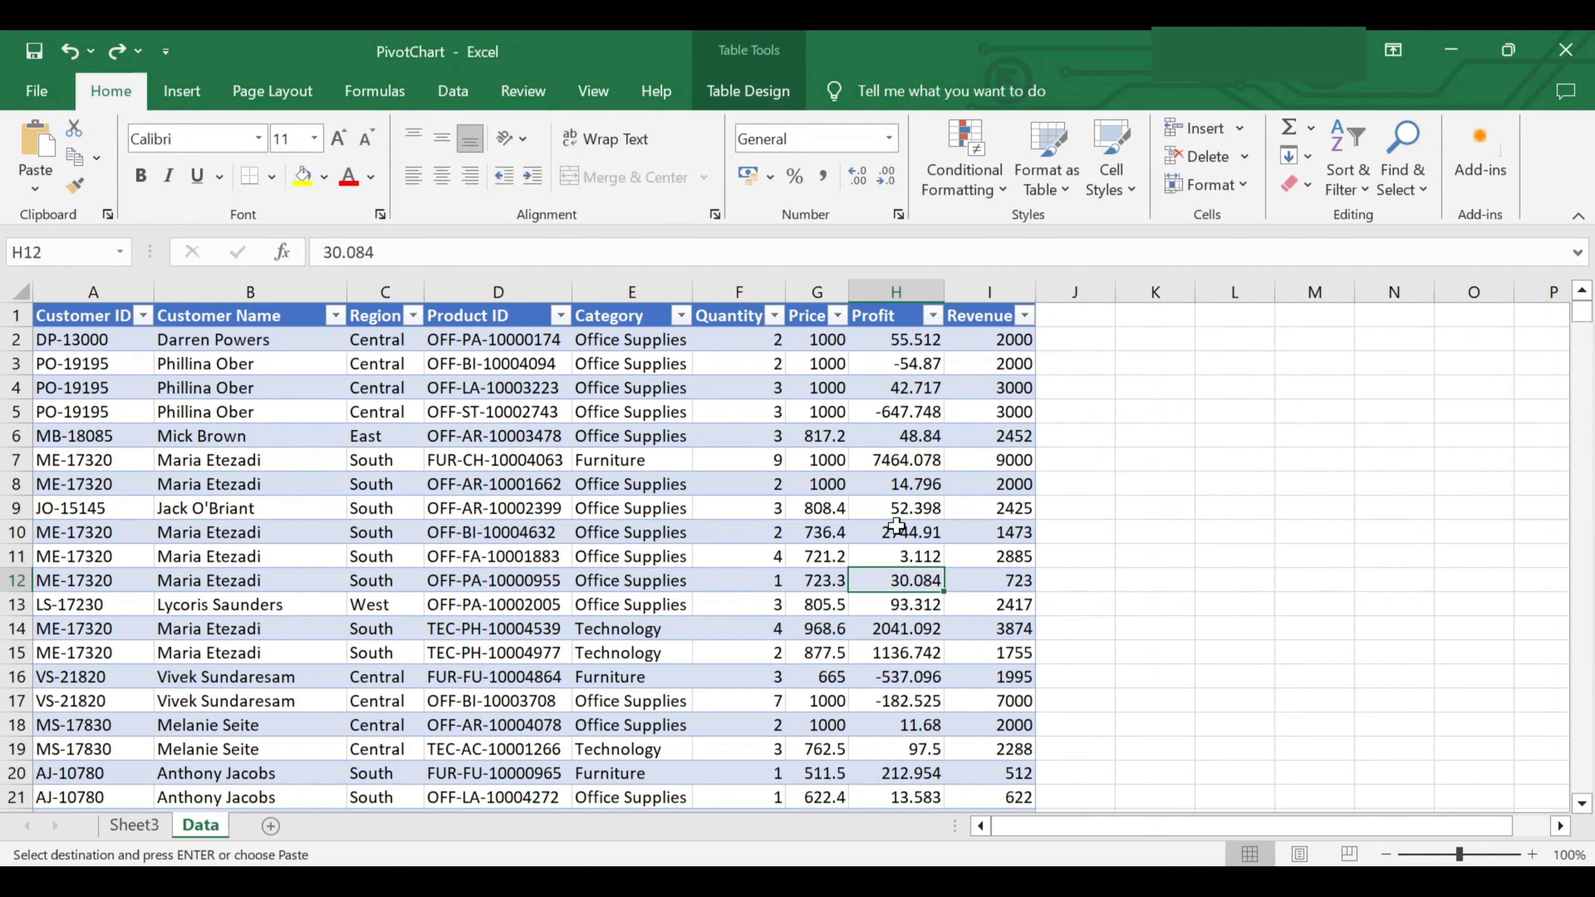
{"action": "left_click", "coordinate": [1073, 313]}
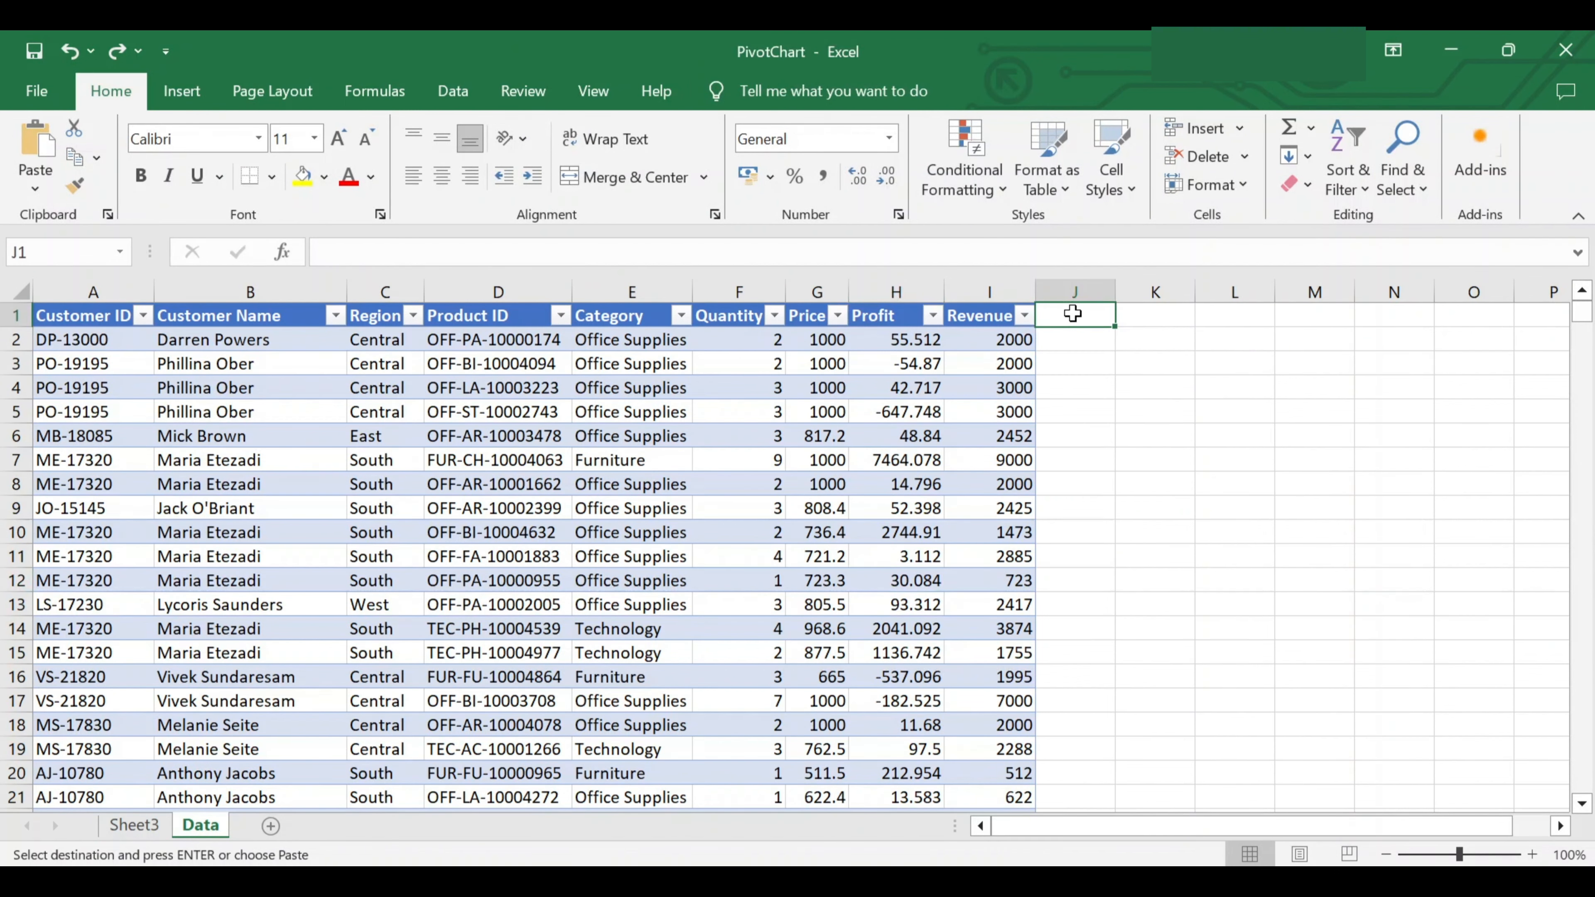
{"action": "key", "text": "ctrl+v"}
Return to Sheet3 and refresh the PivotChart's data to include the new Month column
{"action": "left_click", "coordinate": [137, 827]}
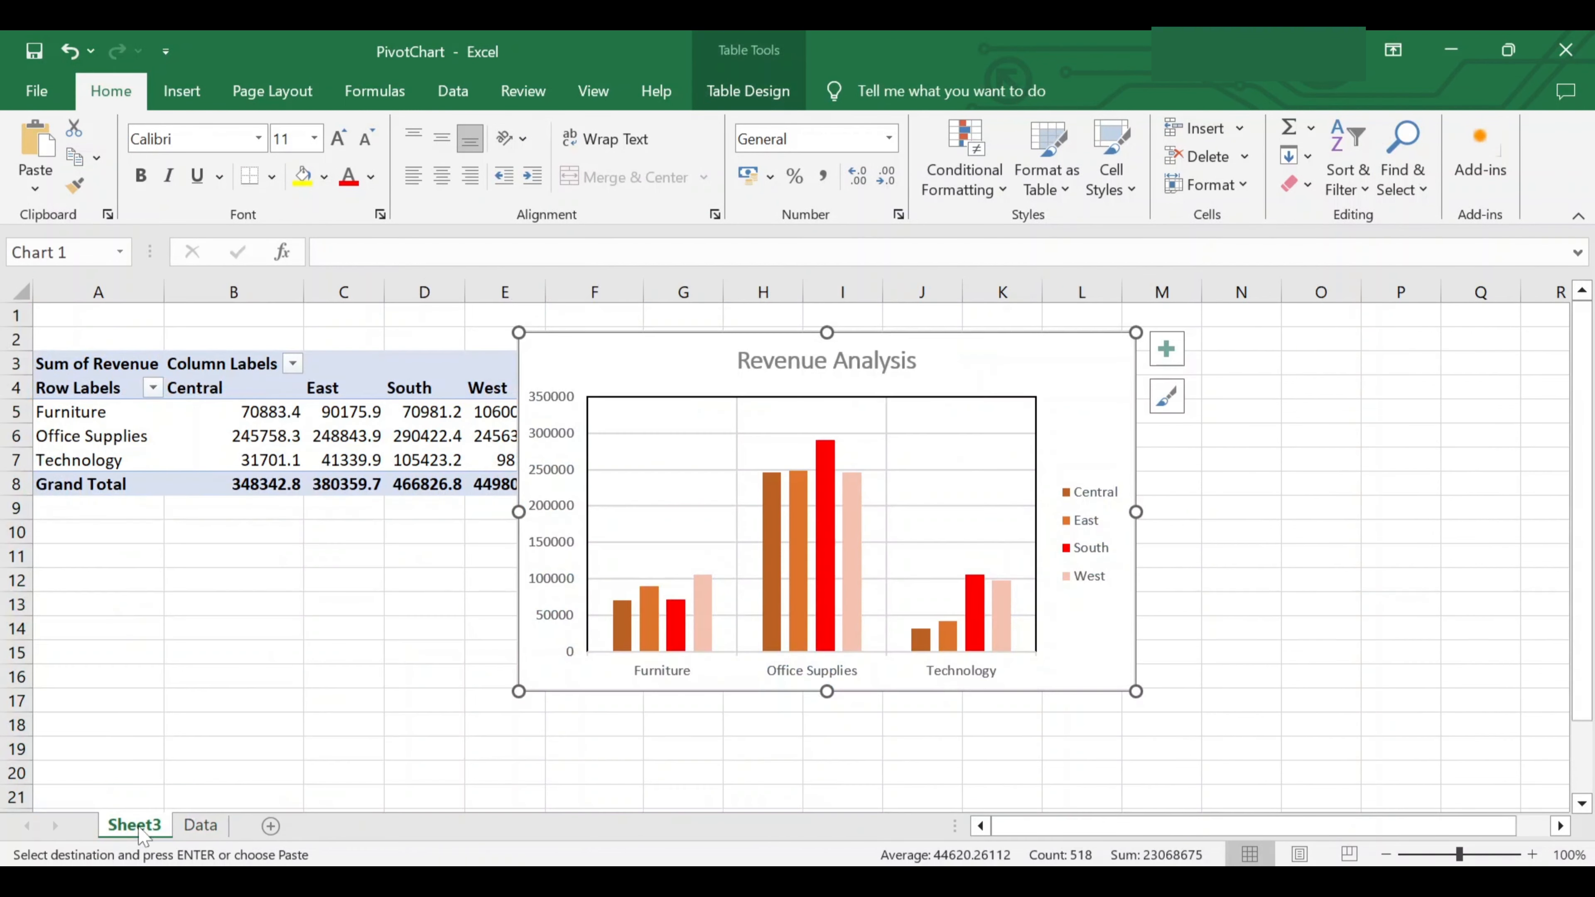
{"action": "left_click", "coordinate": [782, 86]}
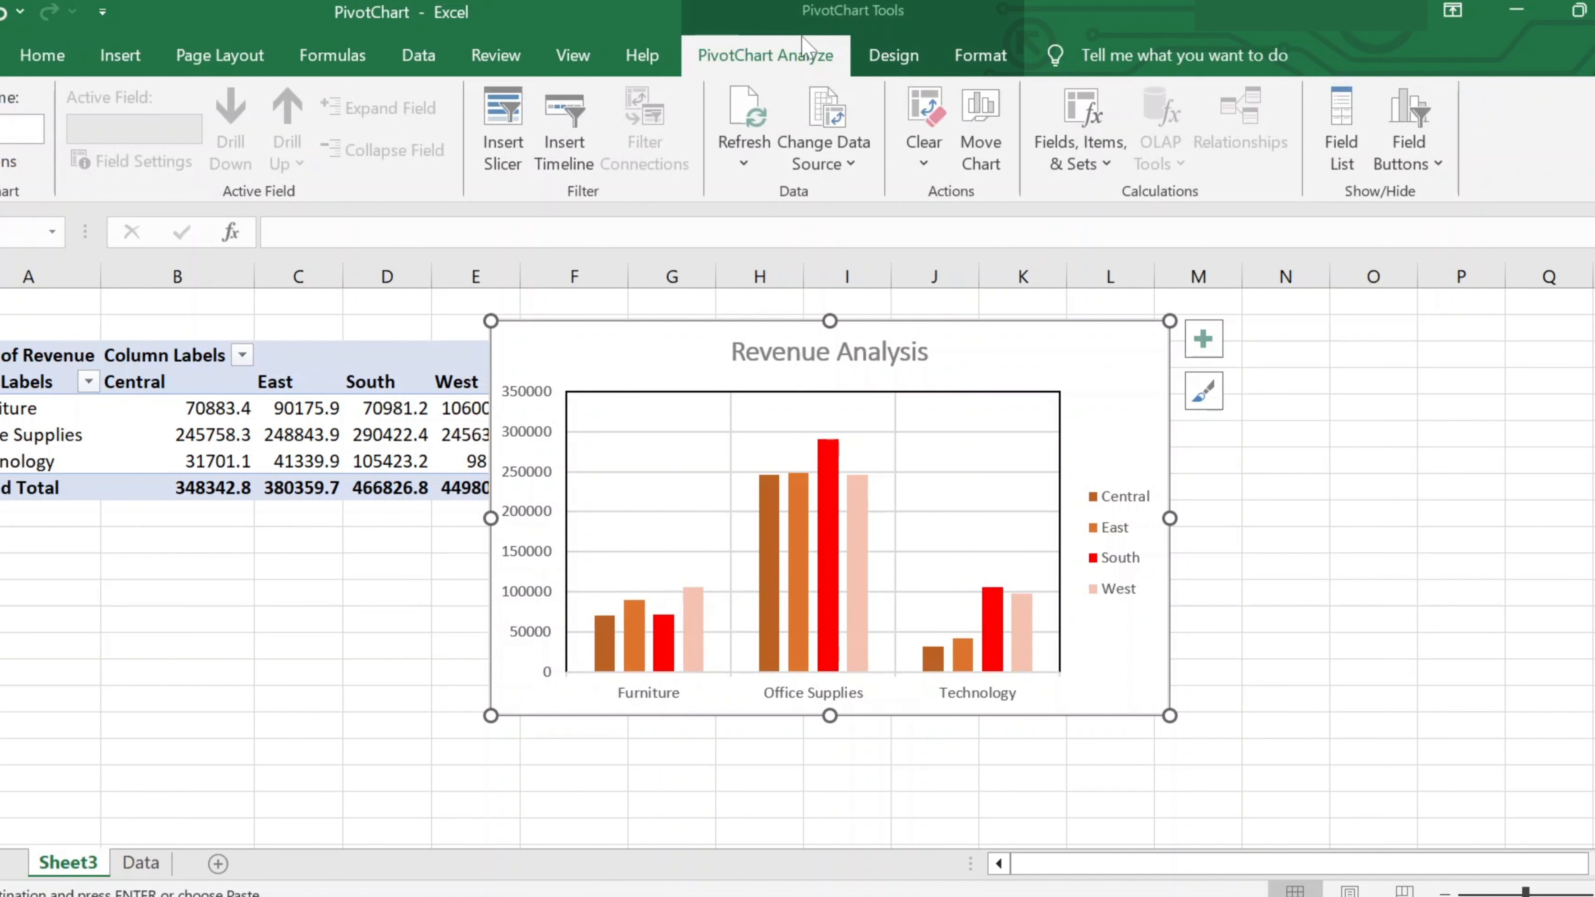
{"action": "left_click", "coordinate": [767, 160]}
{"action": "left_click", "coordinate": [771, 199]}
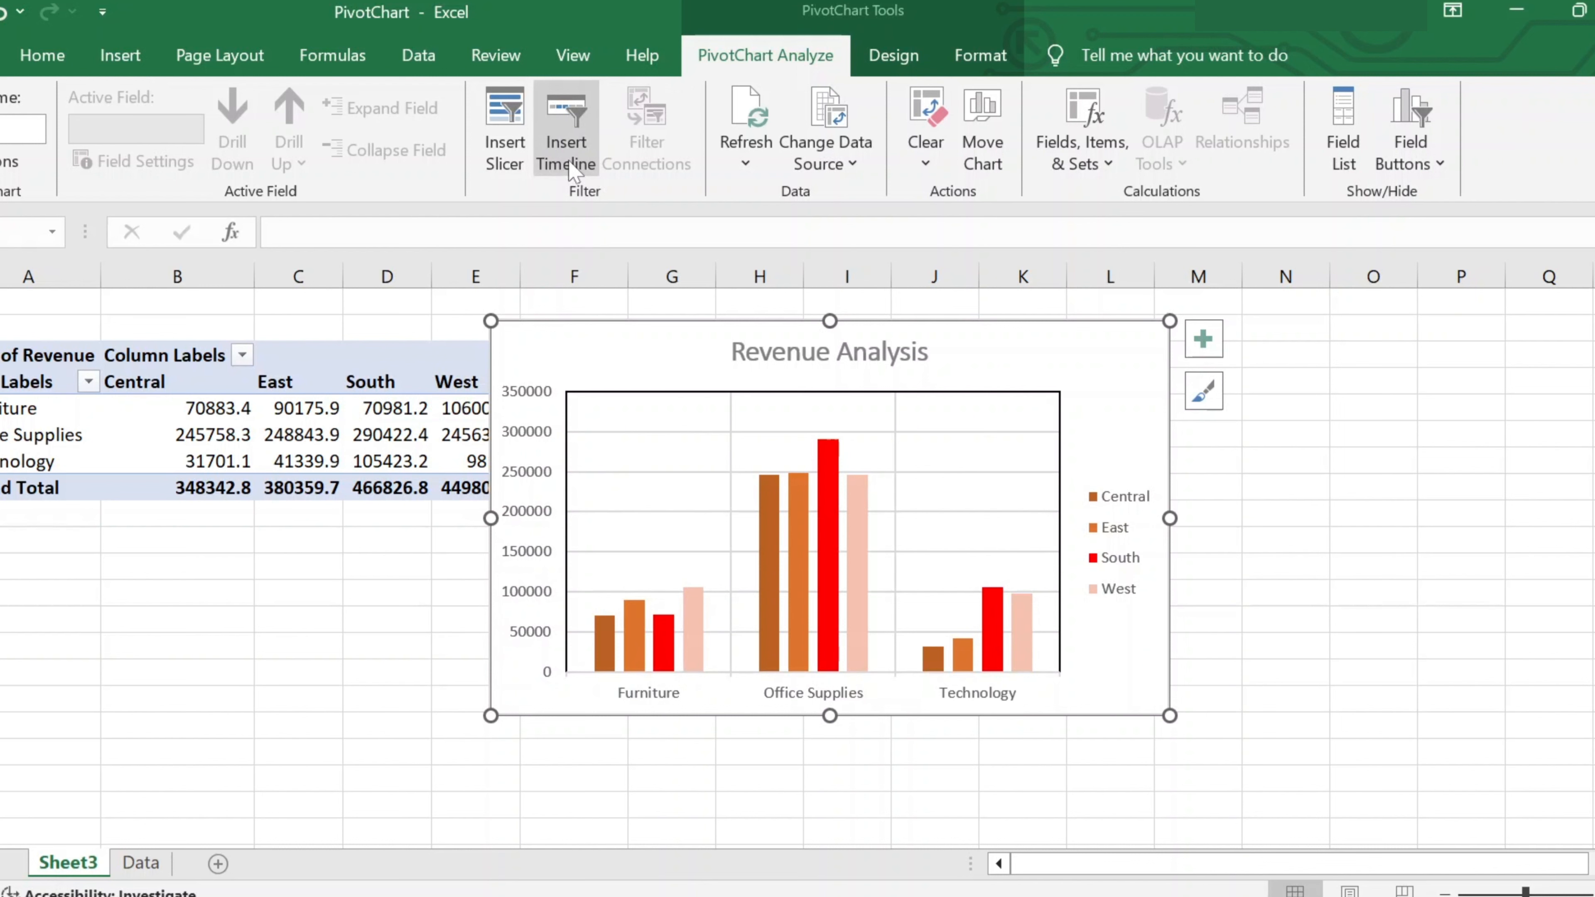
Insert a timeline for the Month field
{"action": "left_click", "coordinate": [566, 132]}
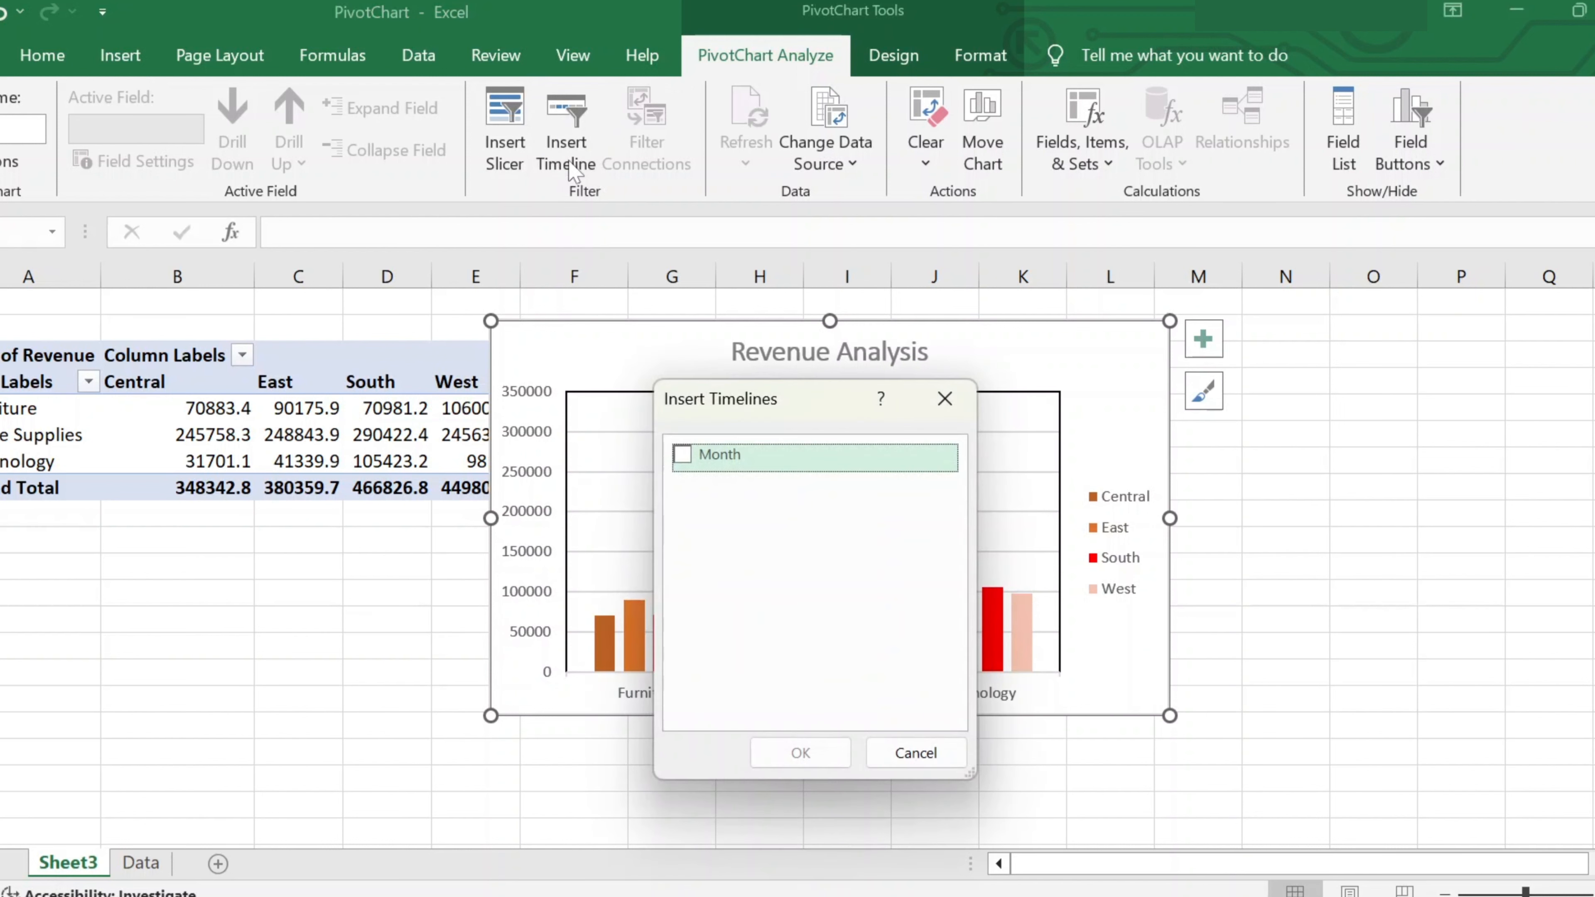
{"action": "left_click", "coordinate": [684, 456]}
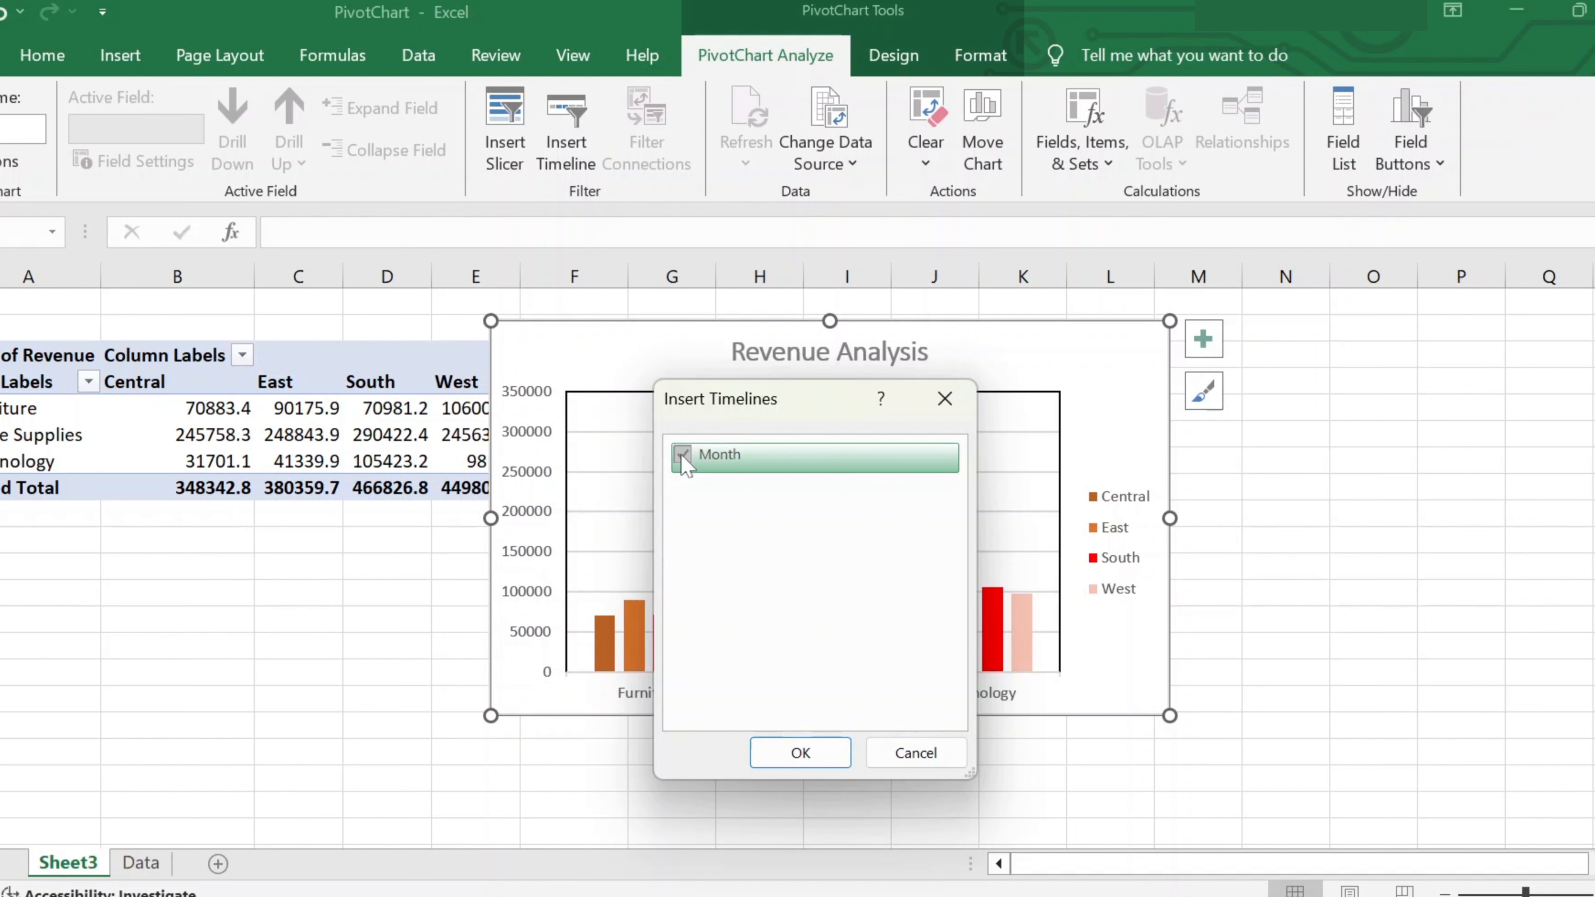
{"action": "left_click", "coordinate": [802, 753]}
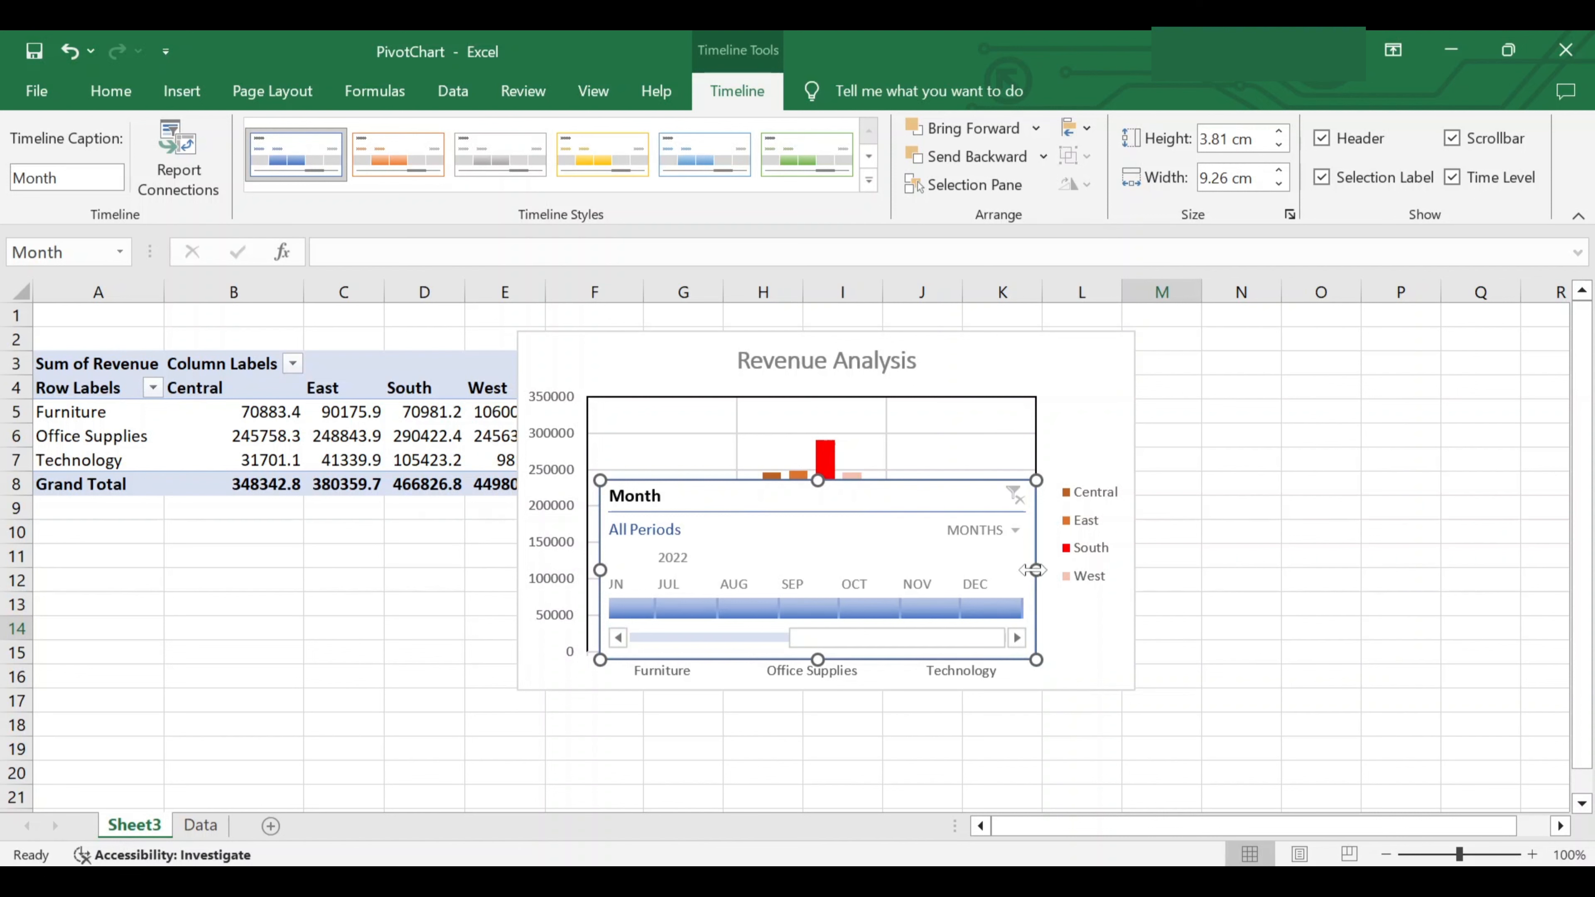
Widen the Month timeline to about 17.57 cm over the chart's lower edge and filter the data to January through March 2022
{"action": "left_click_drag", "start_coordinate": [1036, 570], "coordinate": [1427, 593]}
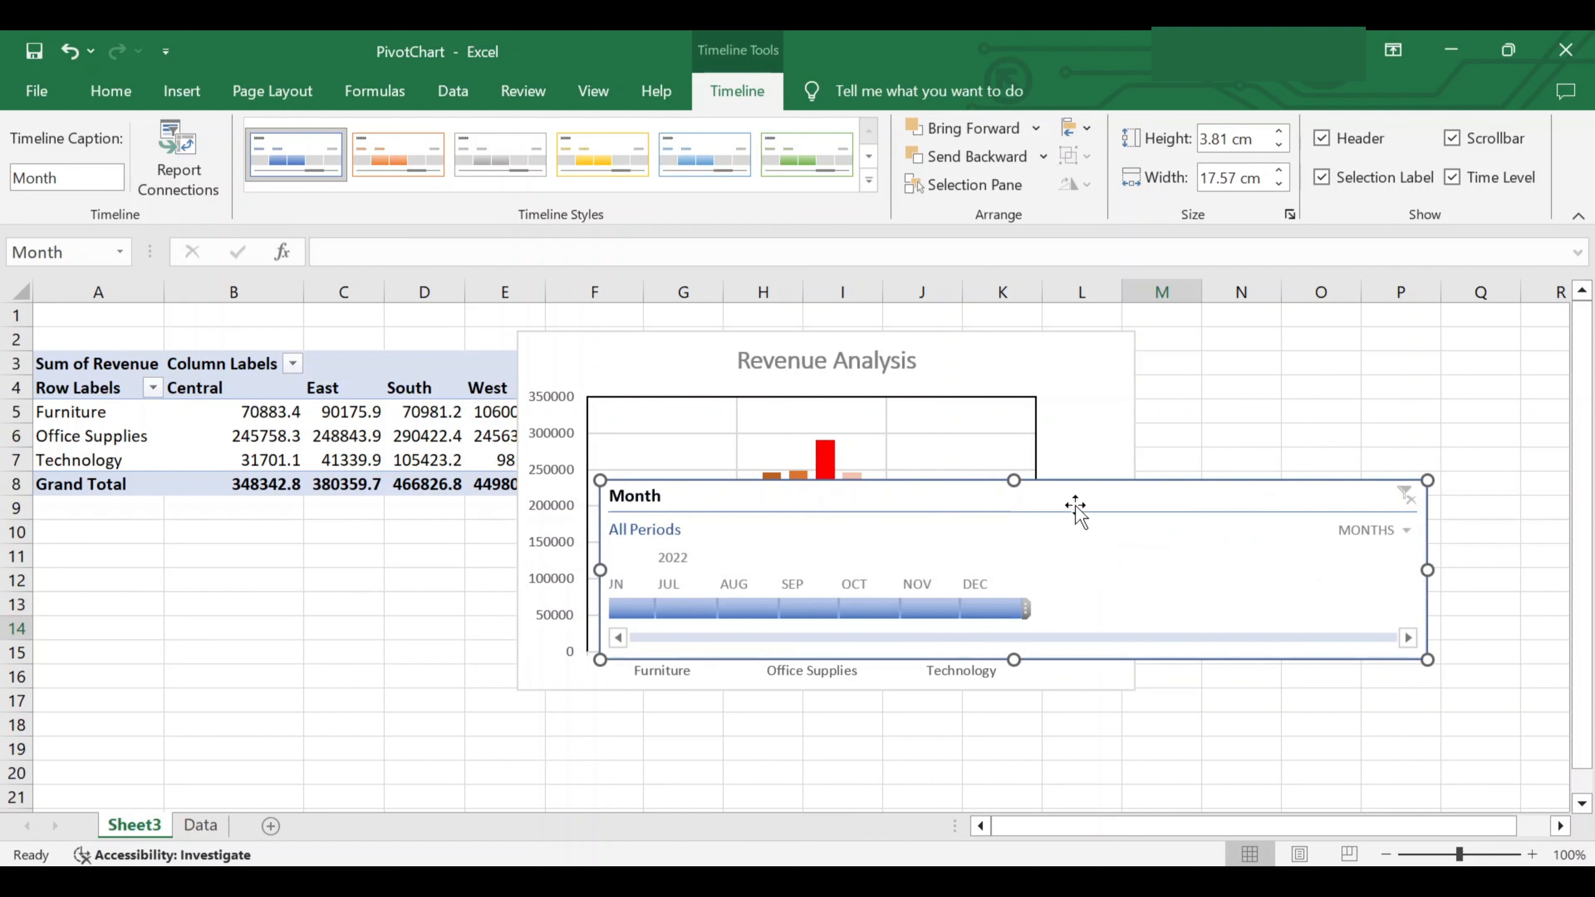
{"action": "left_click_drag", "start_coordinate": [1061, 492], "coordinate": [999, 629]}
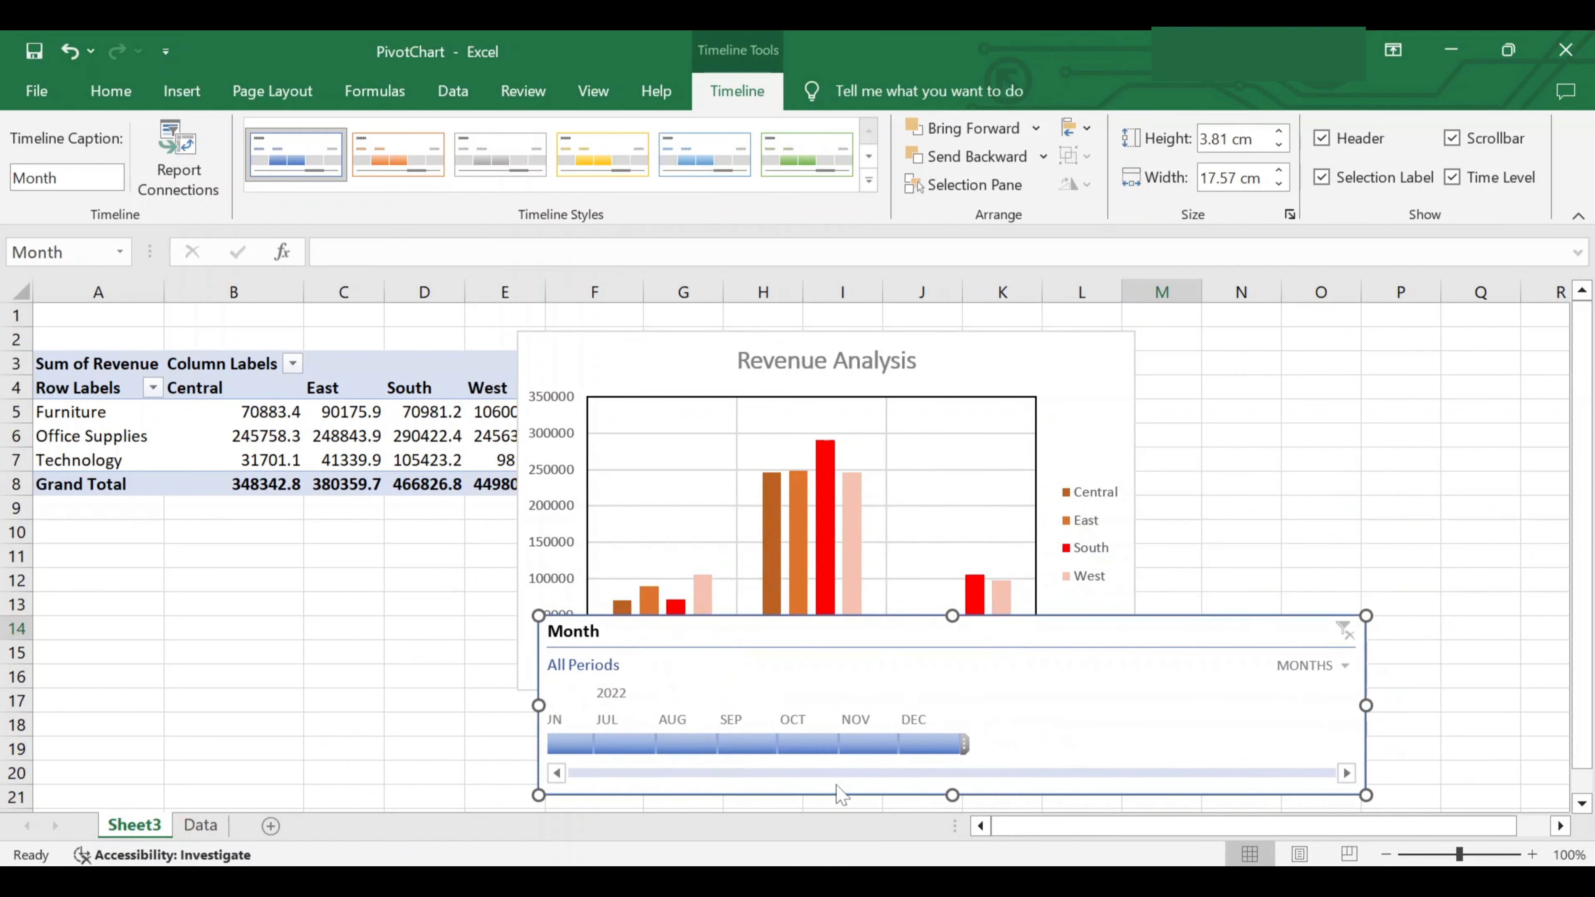
{"action": "left_click", "coordinate": [559, 747]}
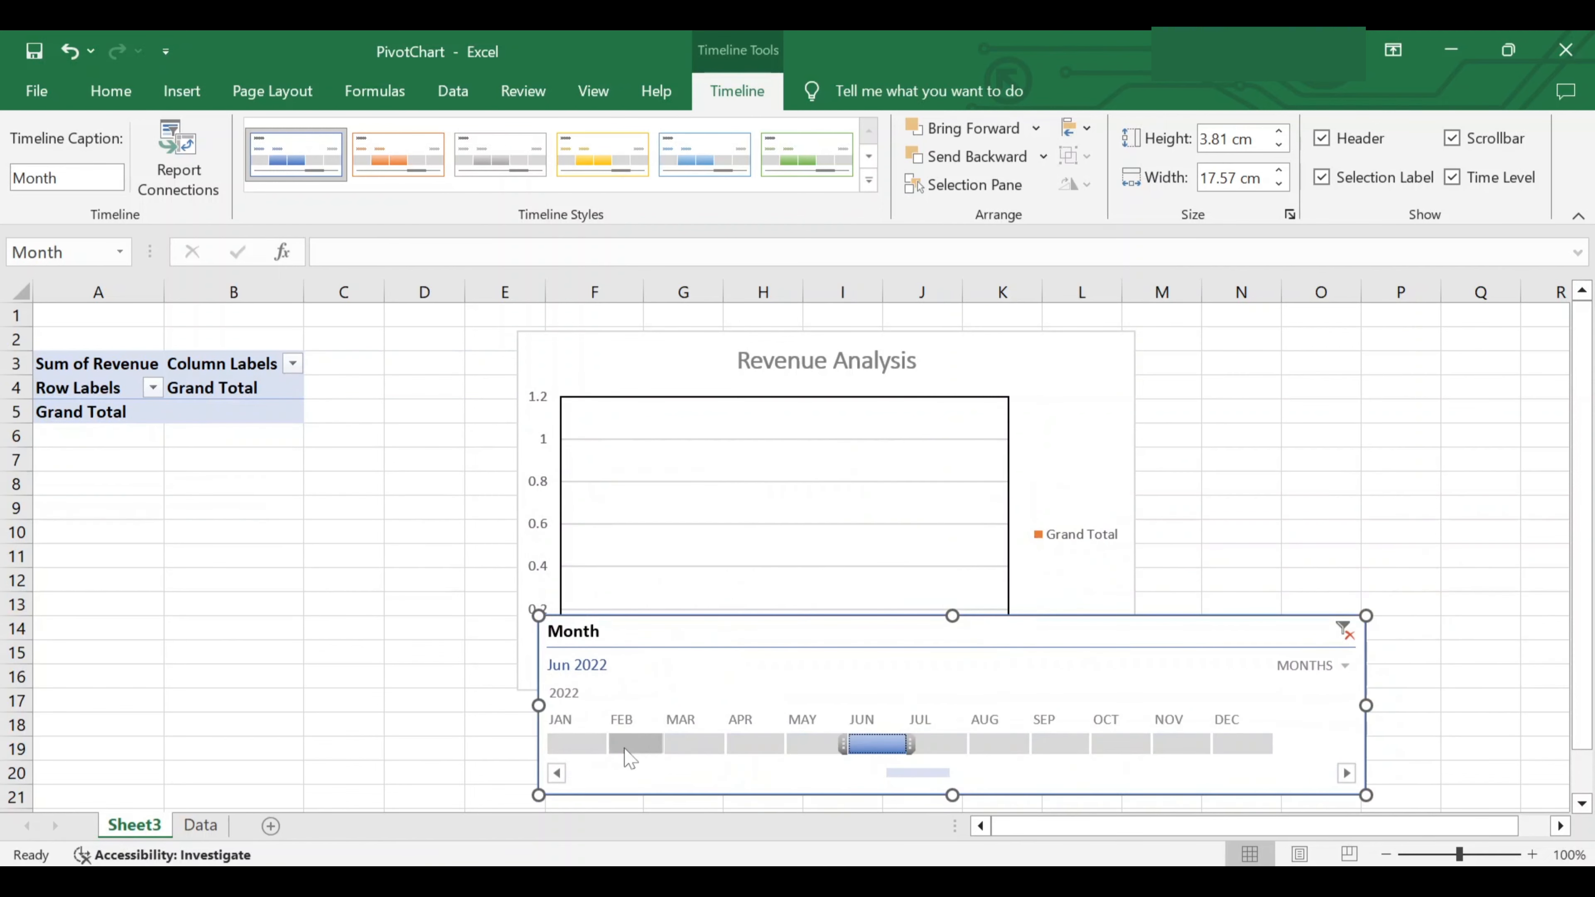
{"action": "left_click", "coordinate": [575, 745]}
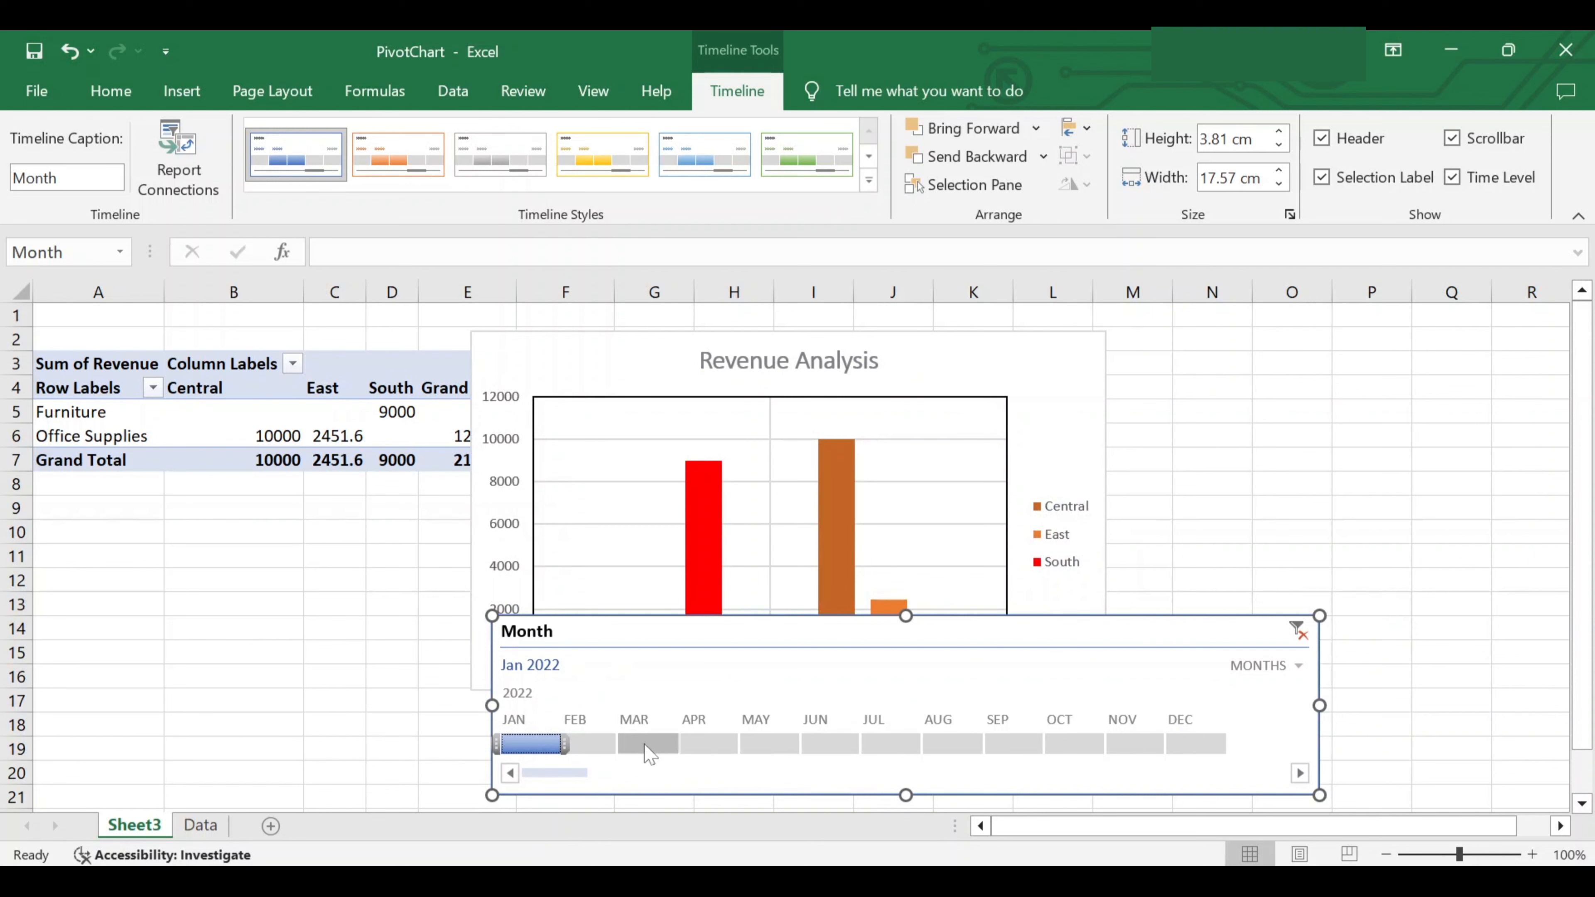
{"action": "left_click", "coordinate": [678, 745], "text": "shift"}
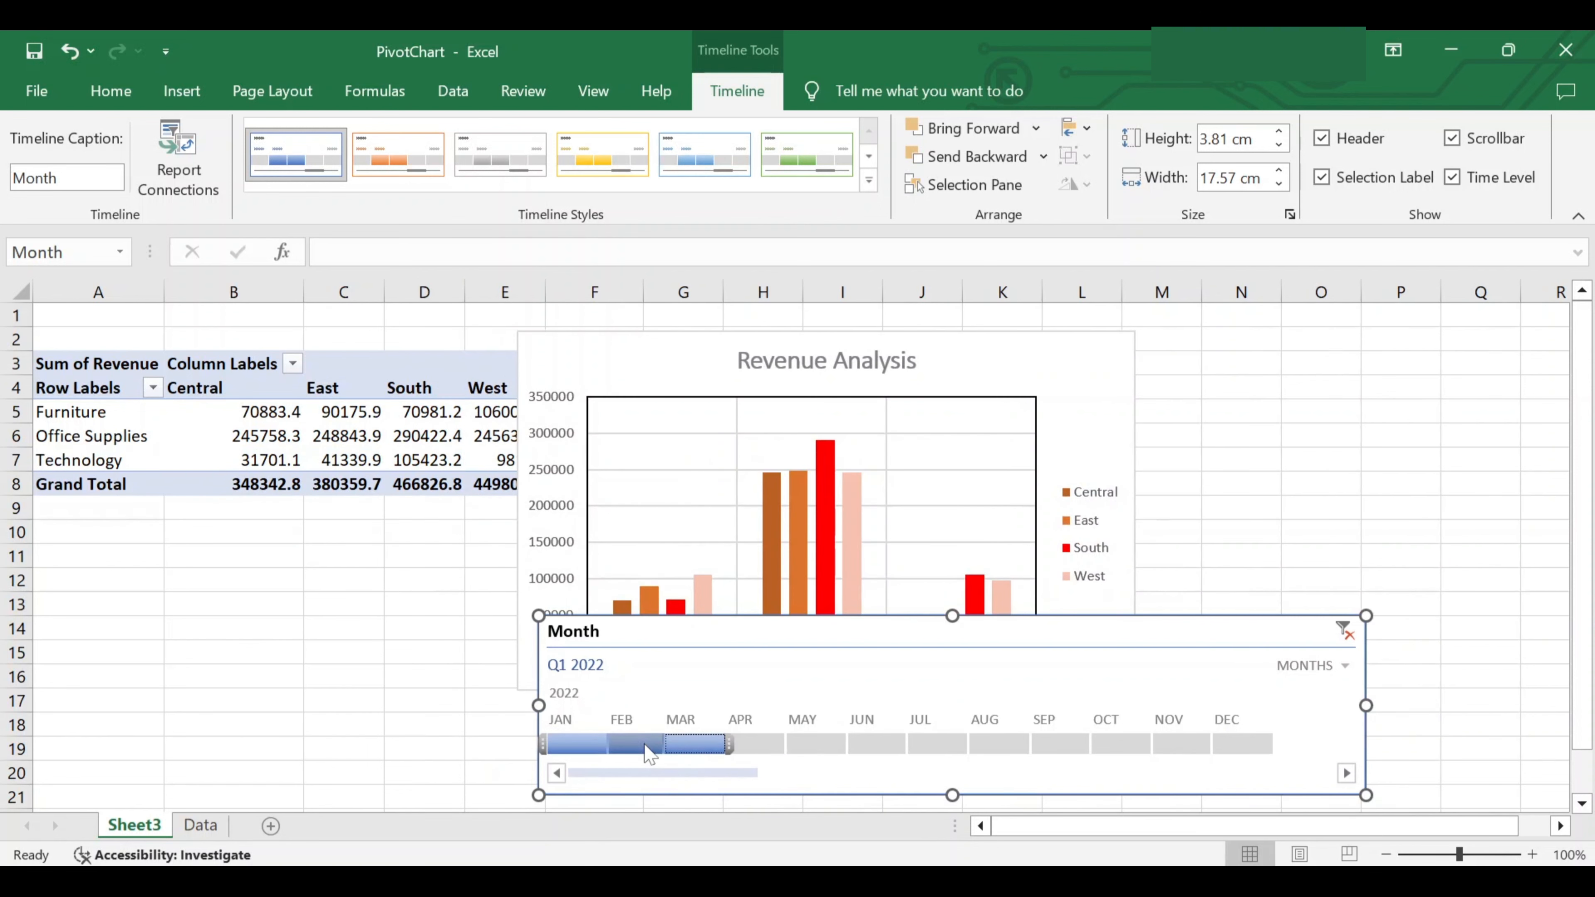
Clear the month filter and delete the Month timeline from the sheet
{"action": "left_click", "coordinate": [1344, 630]}
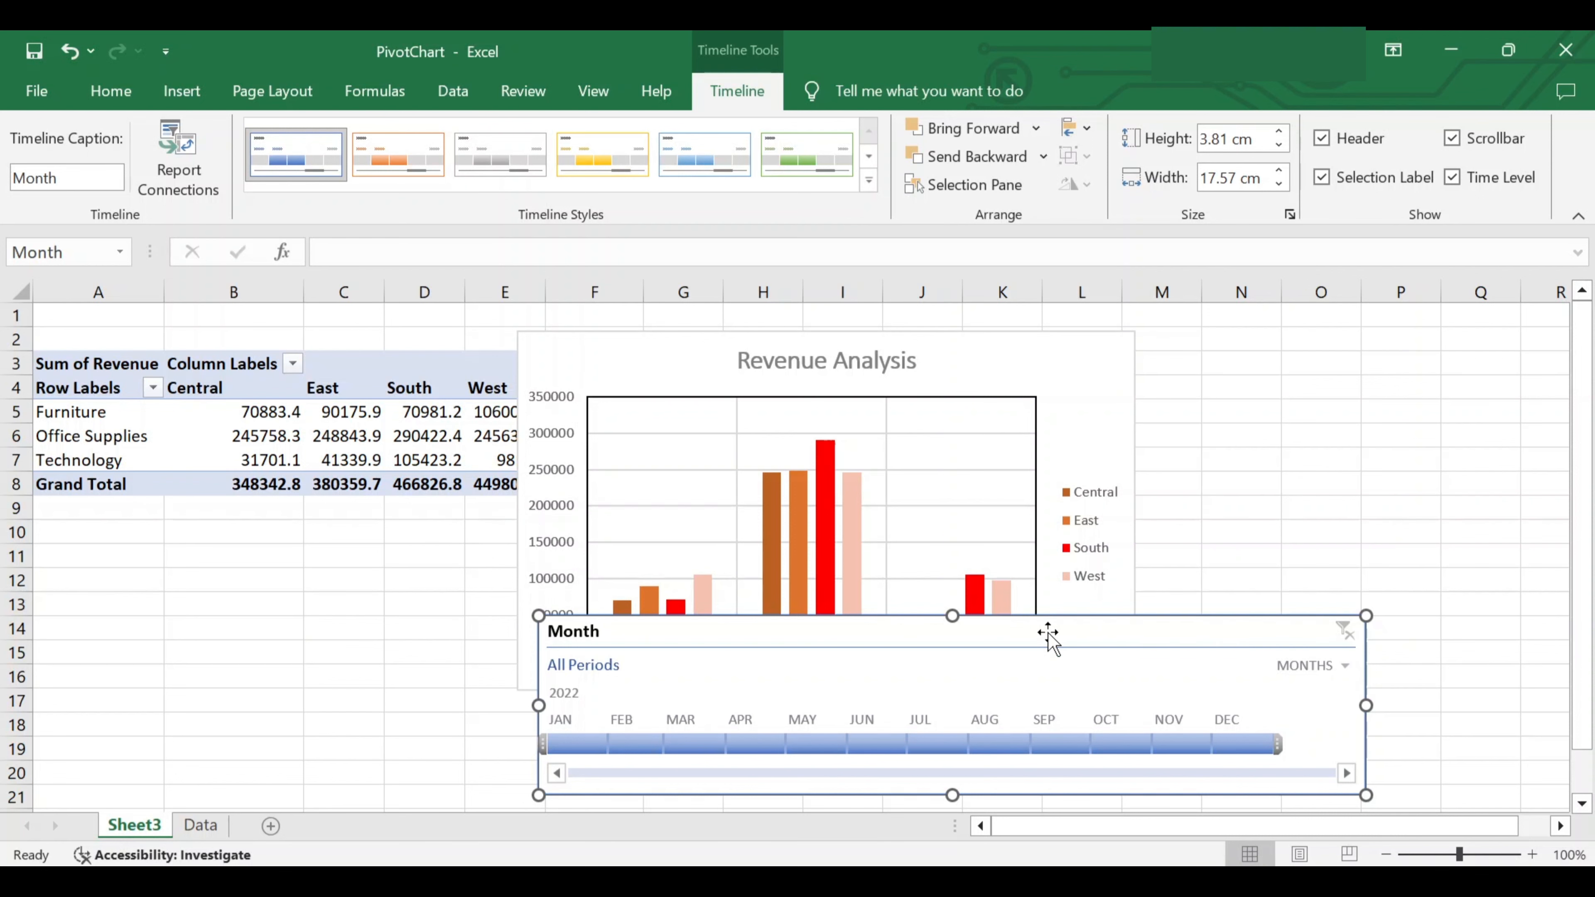
{"action": "key", "text": "Delete"}
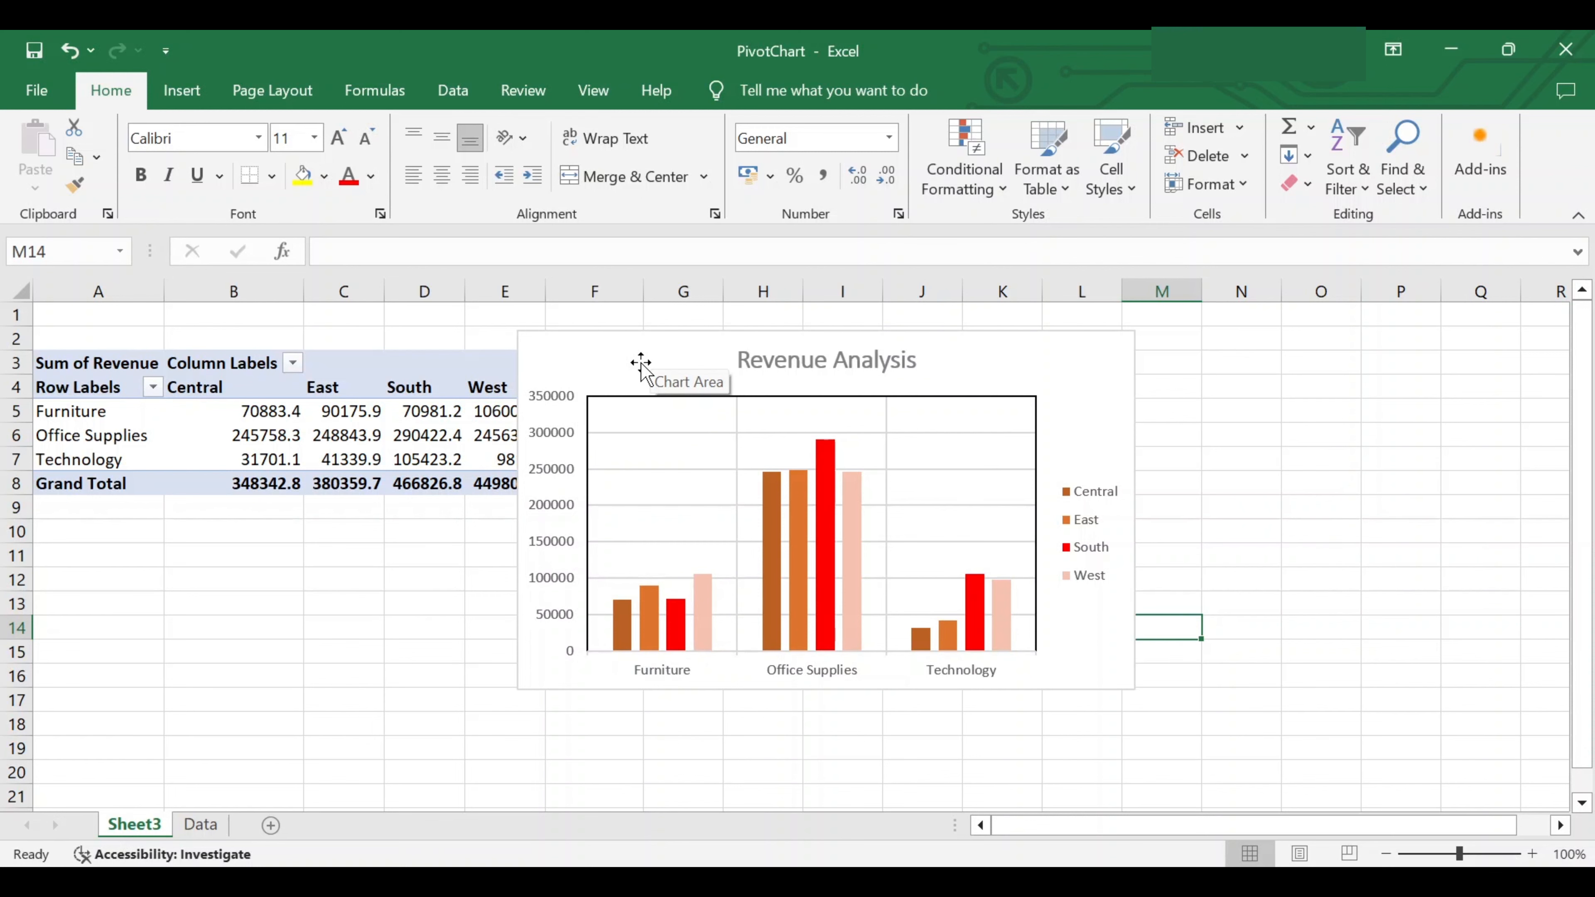
Start a new calculated field for the Revenue Analysis PivotChart and name it Cost
{"action": "left_click", "coordinate": [655, 362]}
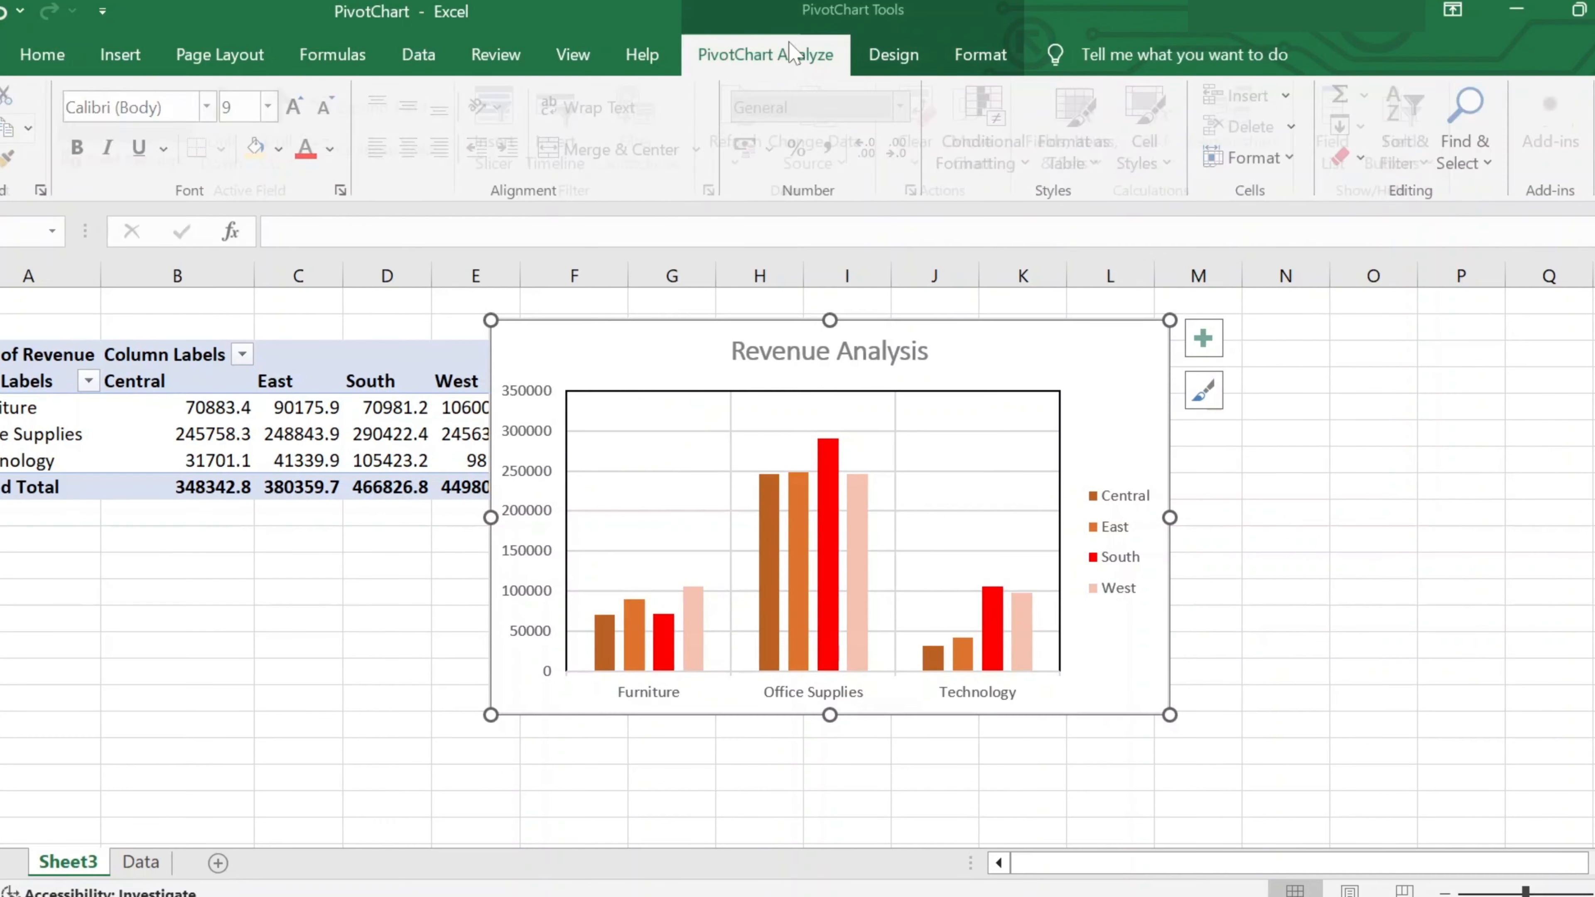
{"action": "left_click", "coordinate": [797, 83]}
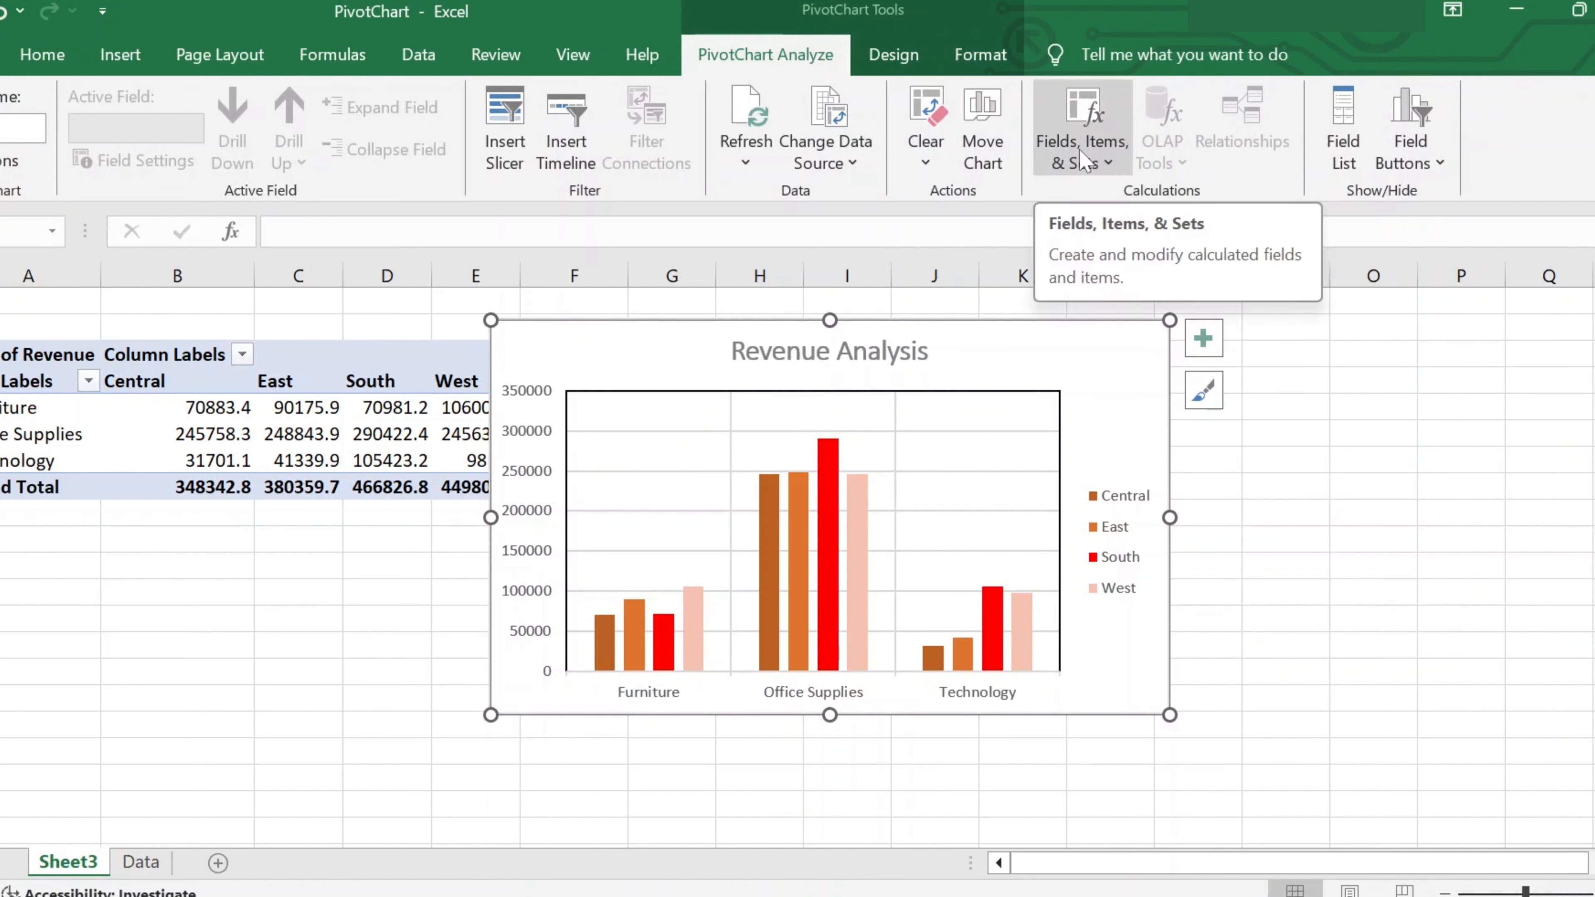
{"action": "left_click", "coordinate": [1104, 172]}
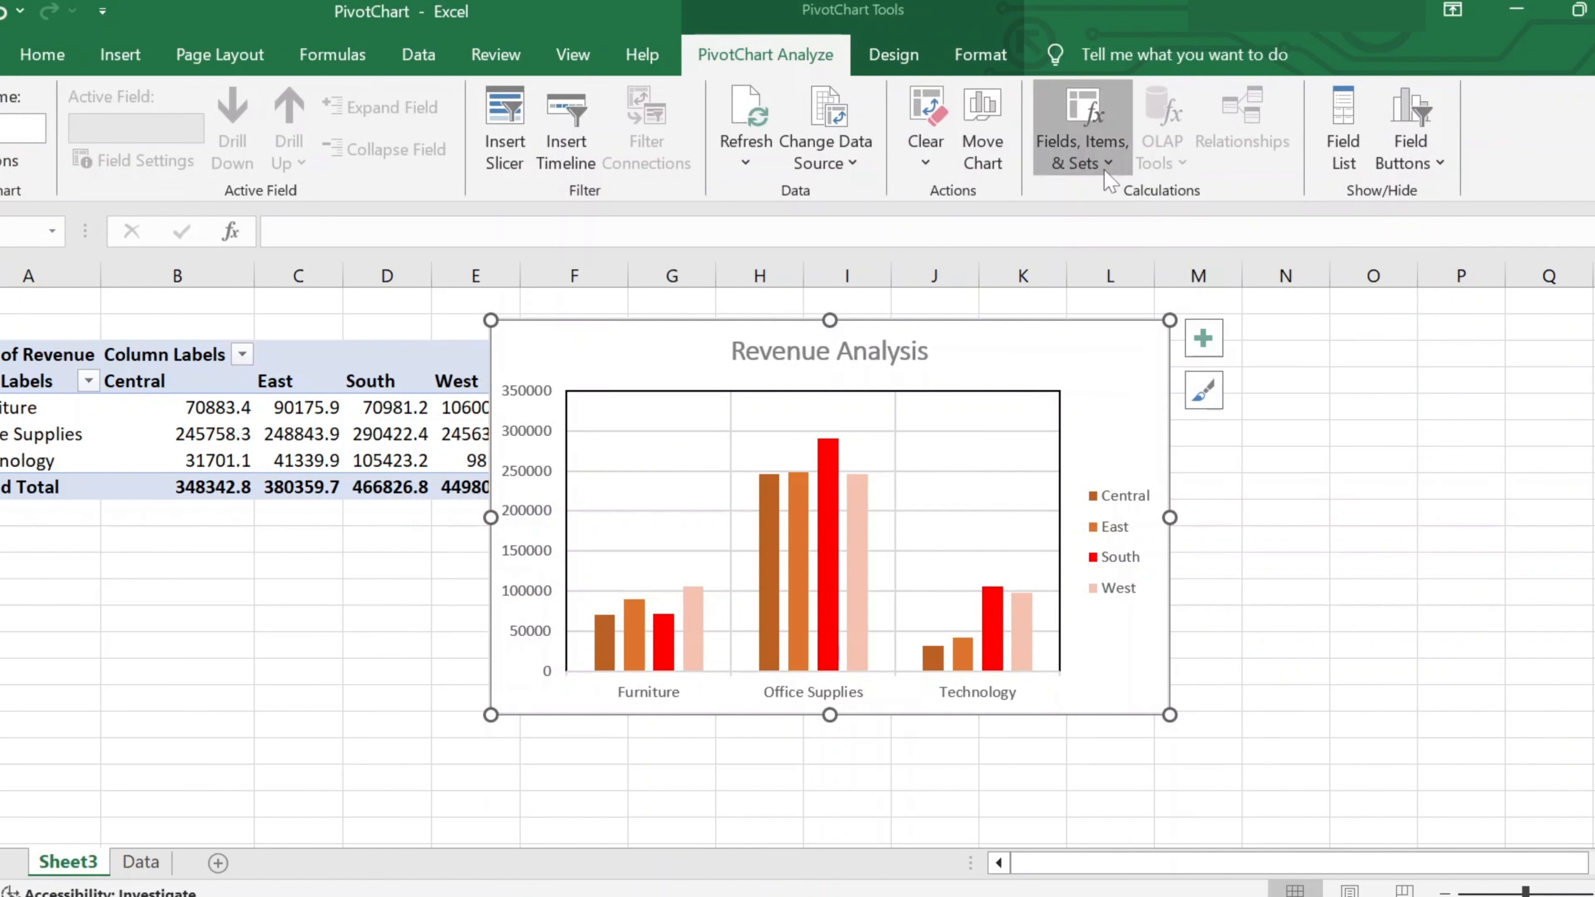
{"action": "left_click", "coordinate": [1108, 196]}
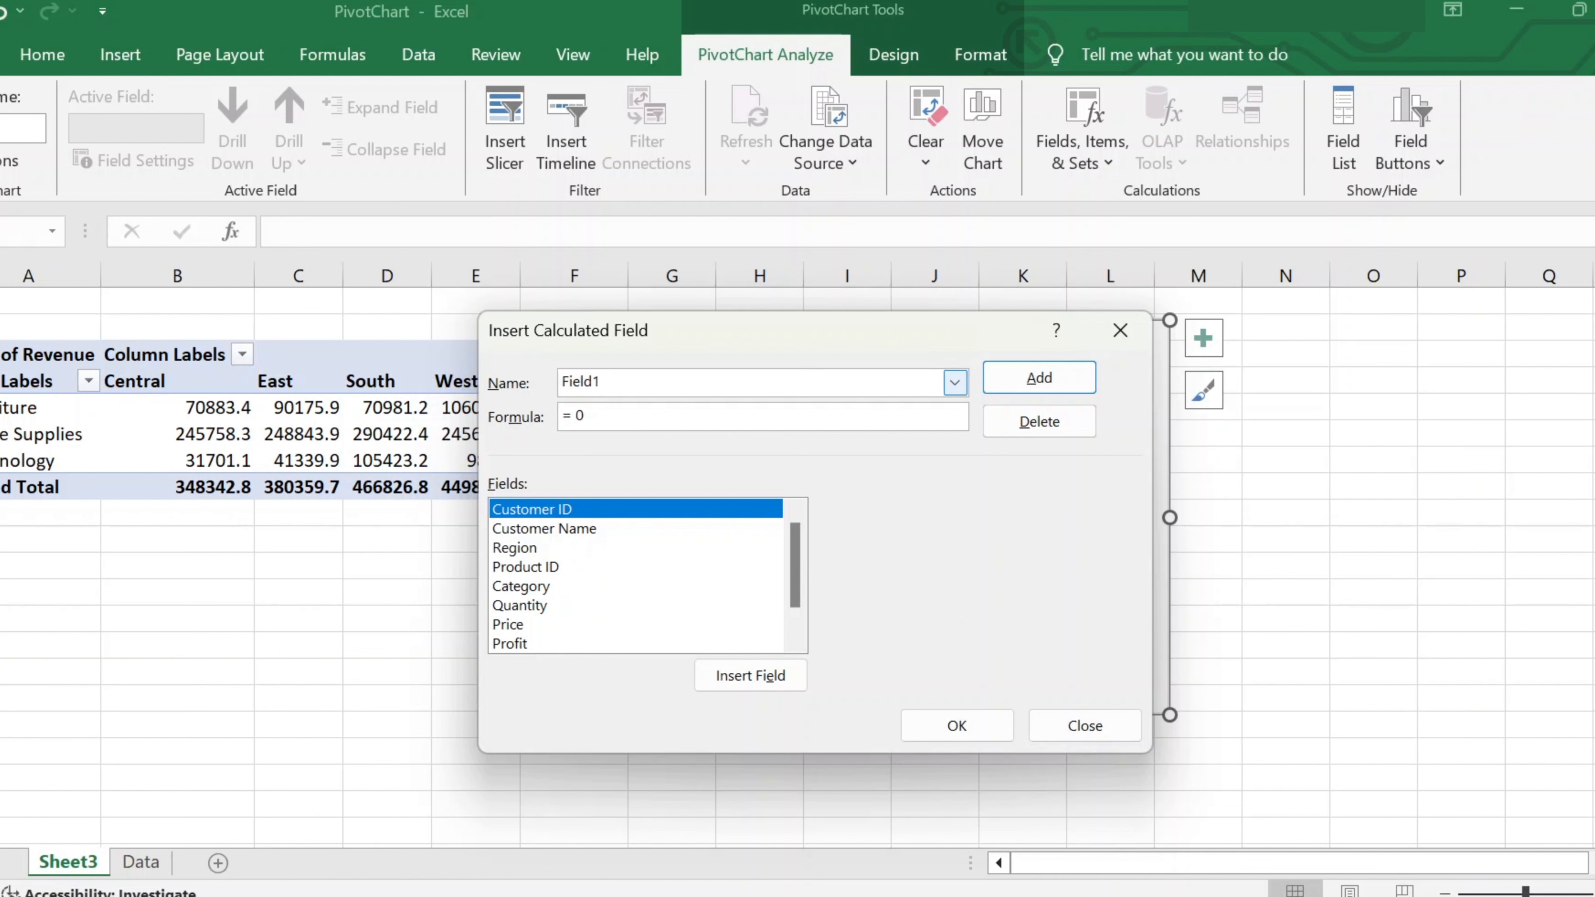
{"action": "key", "text": "BackSpace"}
{"action": "type", "text": "Cost"}
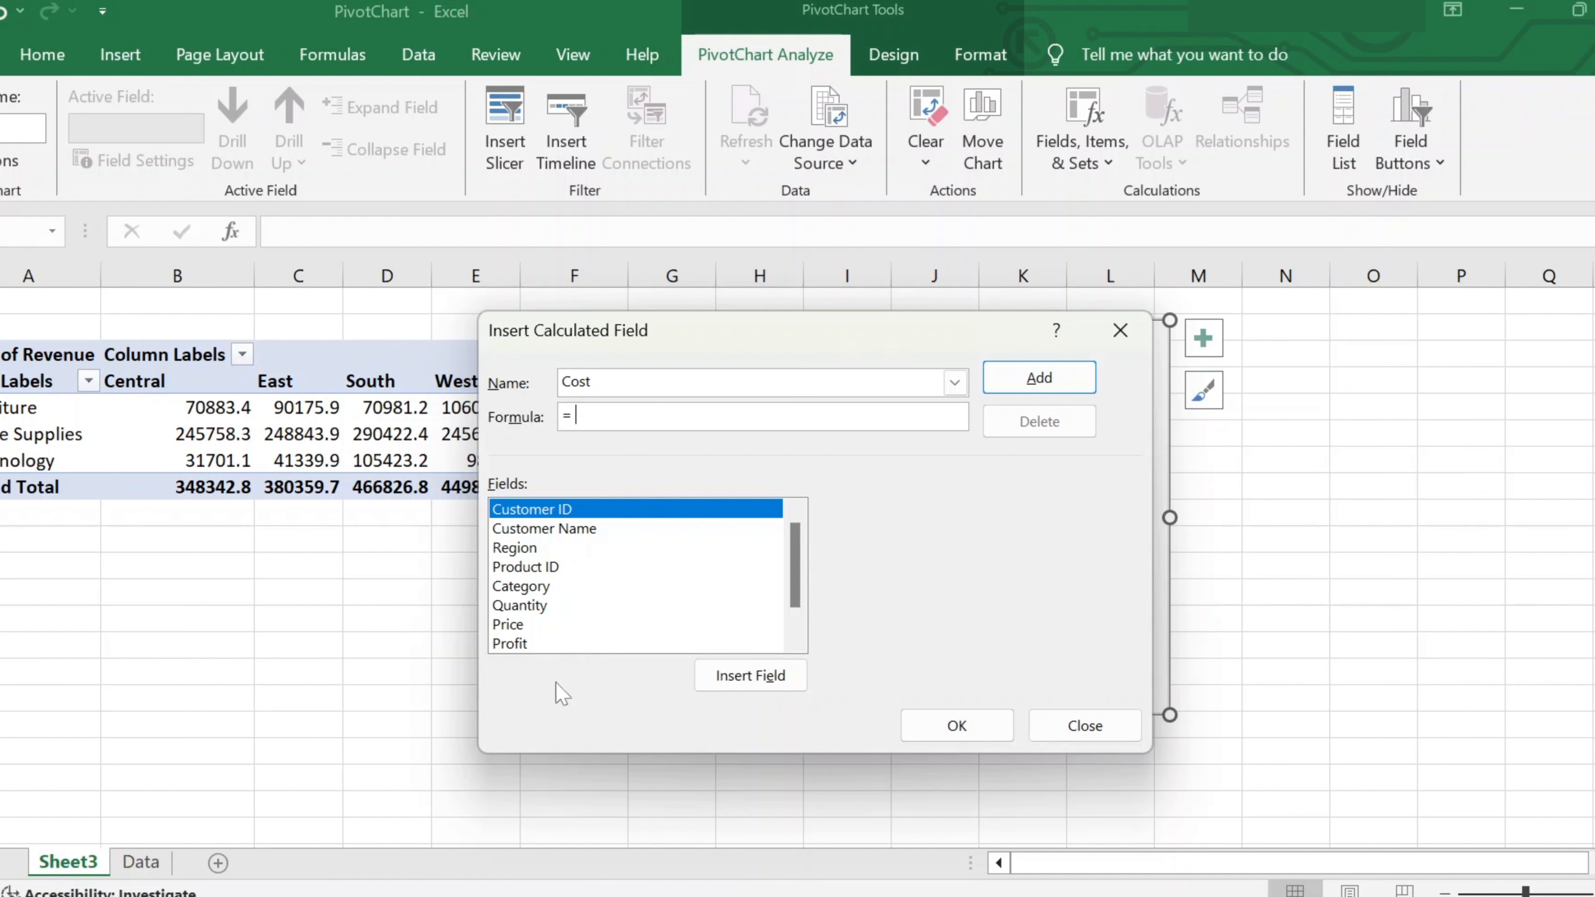
Define the Cost formula as = Revenue - Profit and add the calculated field to the PivotChart
{"action": "scroll", "coordinate": [622, 640], "scroll_direction": "down", "scroll_amount": 2}
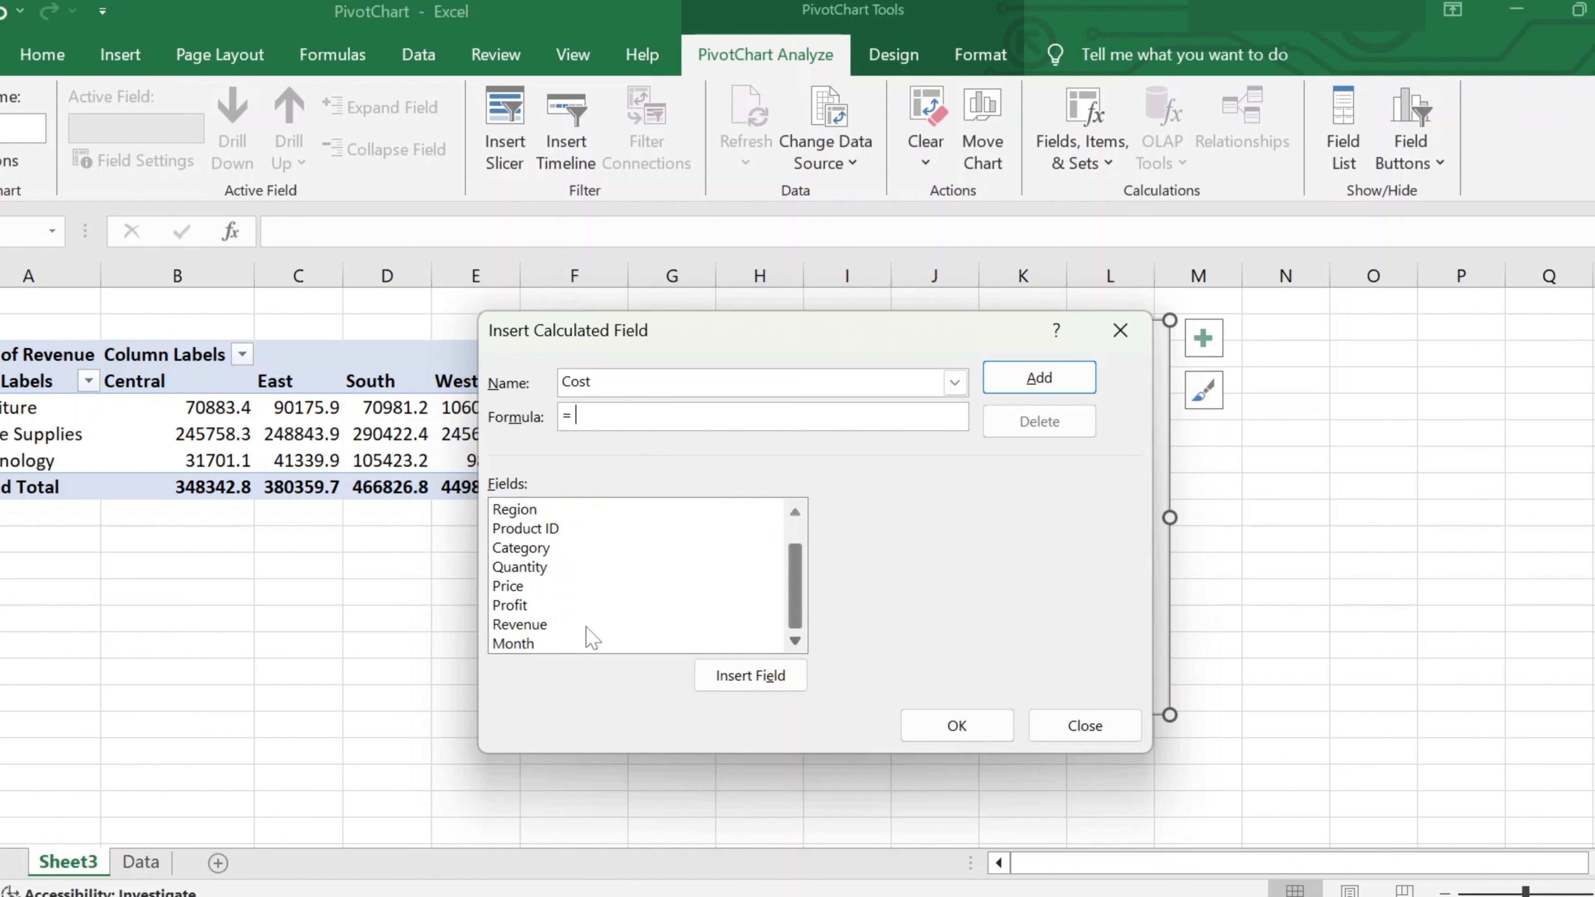
{"action": "left_click", "coordinate": [586, 627]}
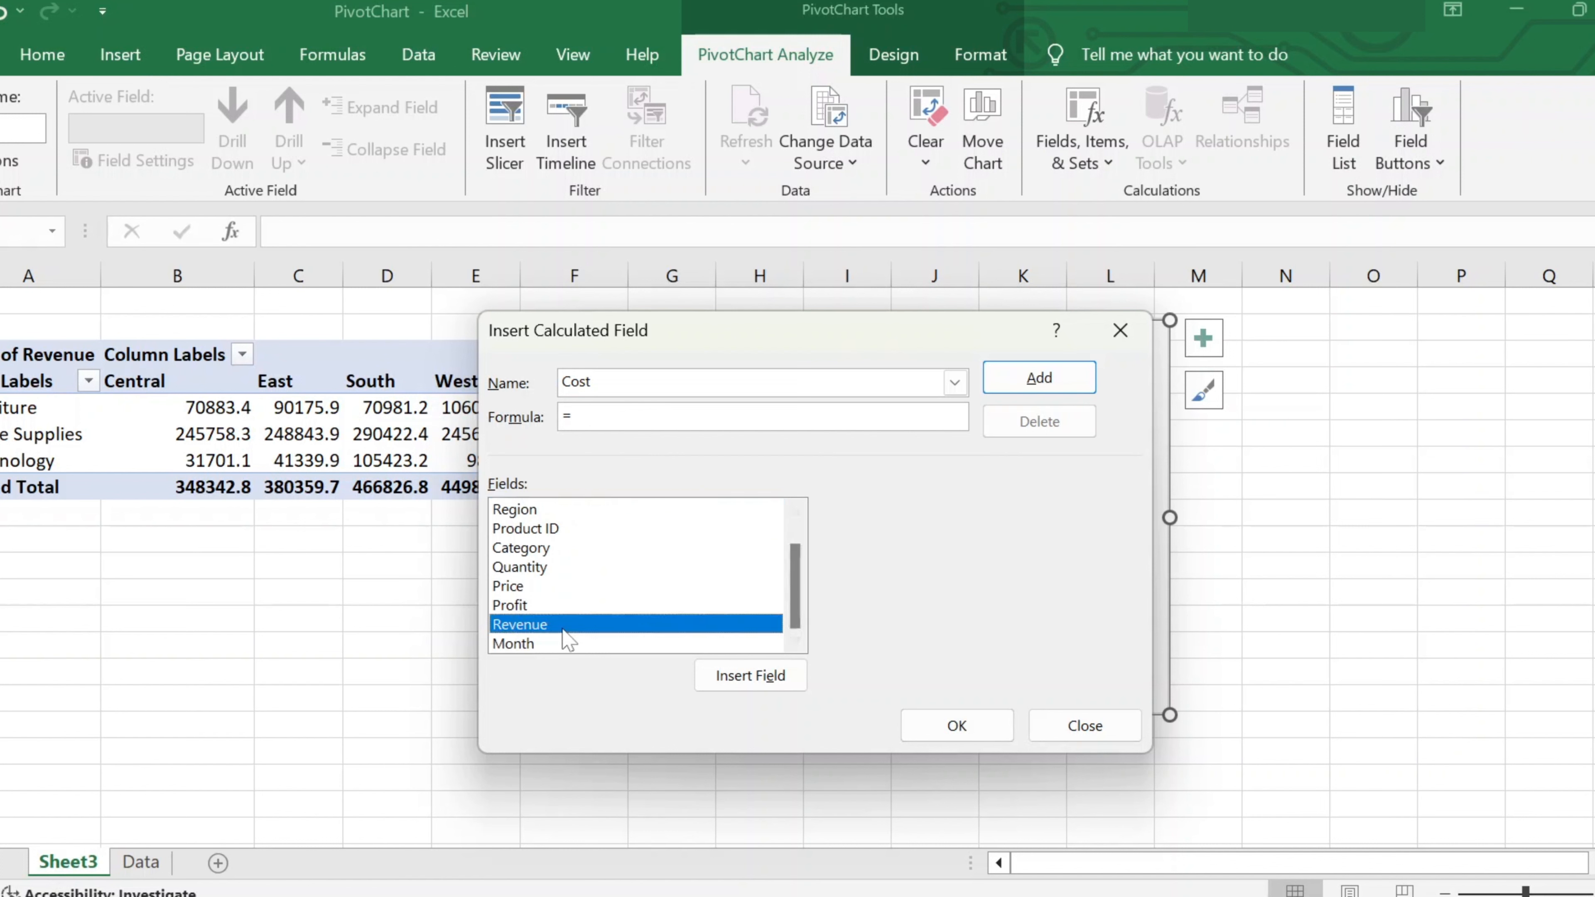
{"action": "left_click", "coordinate": [747, 677]}
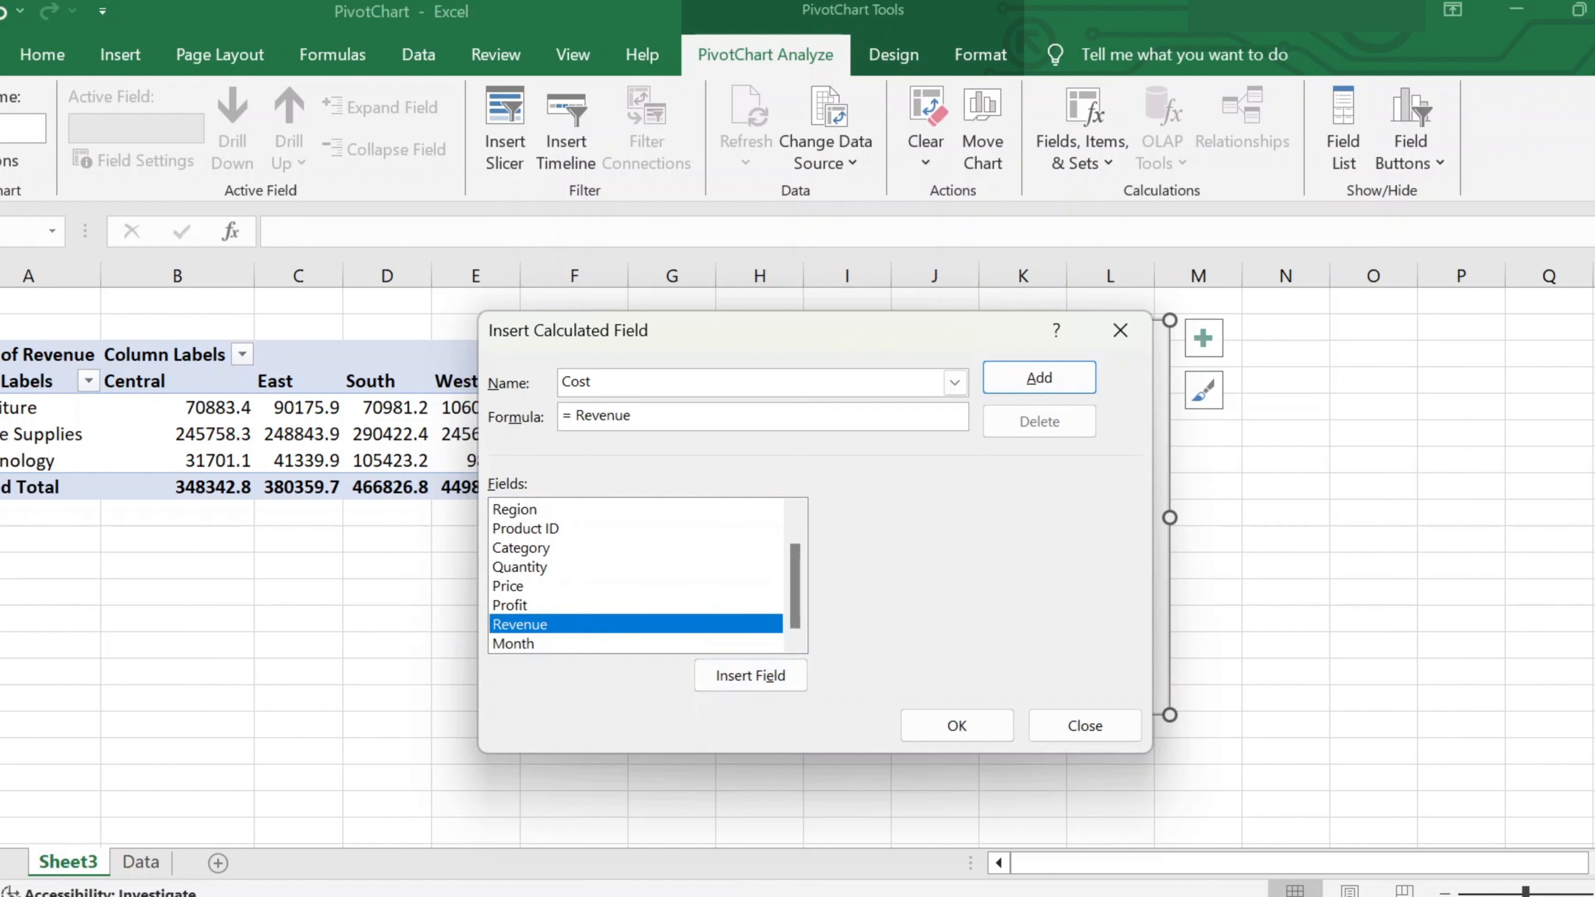
{"action": "left_click", "coordinate": [540, 587]}
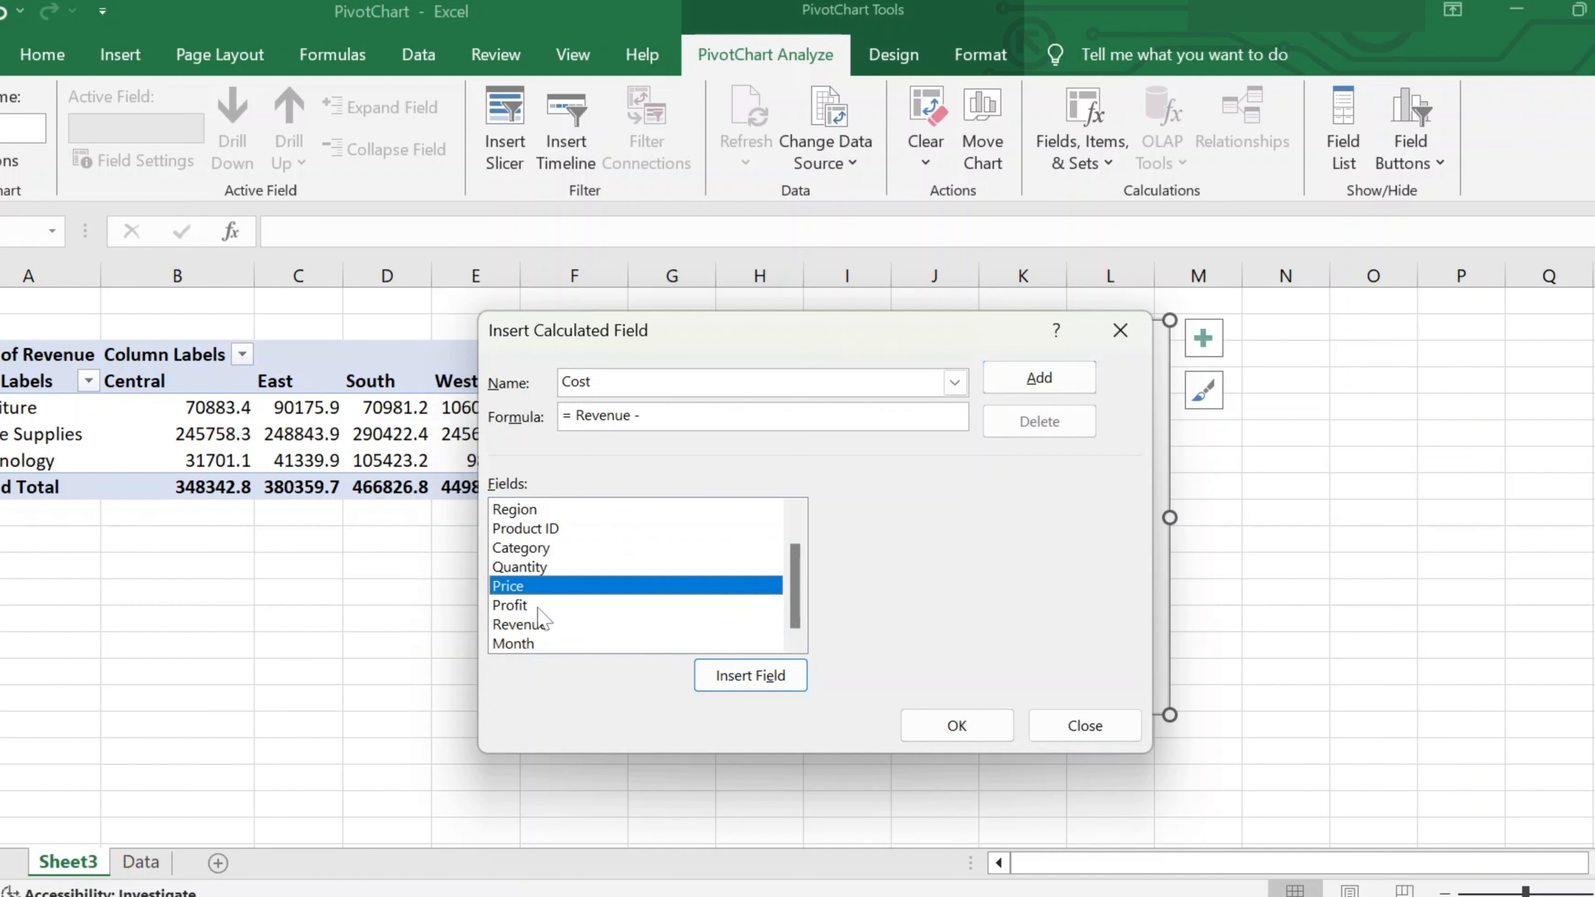
{"action": "left_click", "coordinate": [537, 606]}
{"action": "left_click", "coordinate": [727, 680]}
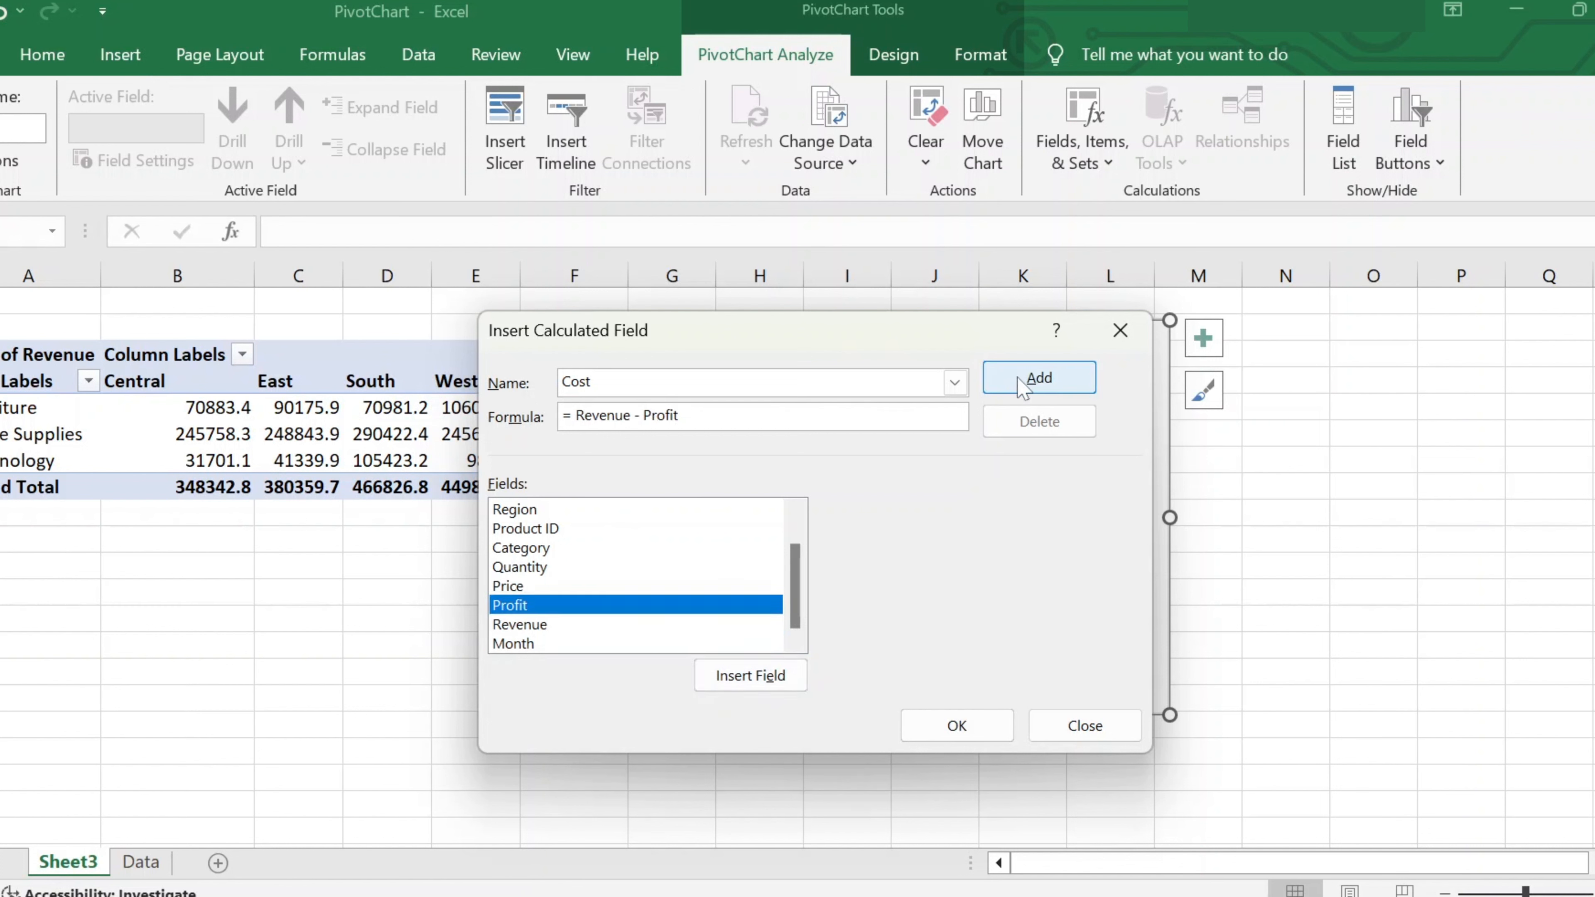
{"action": "left_click", "coordinate": [1039, 379]}
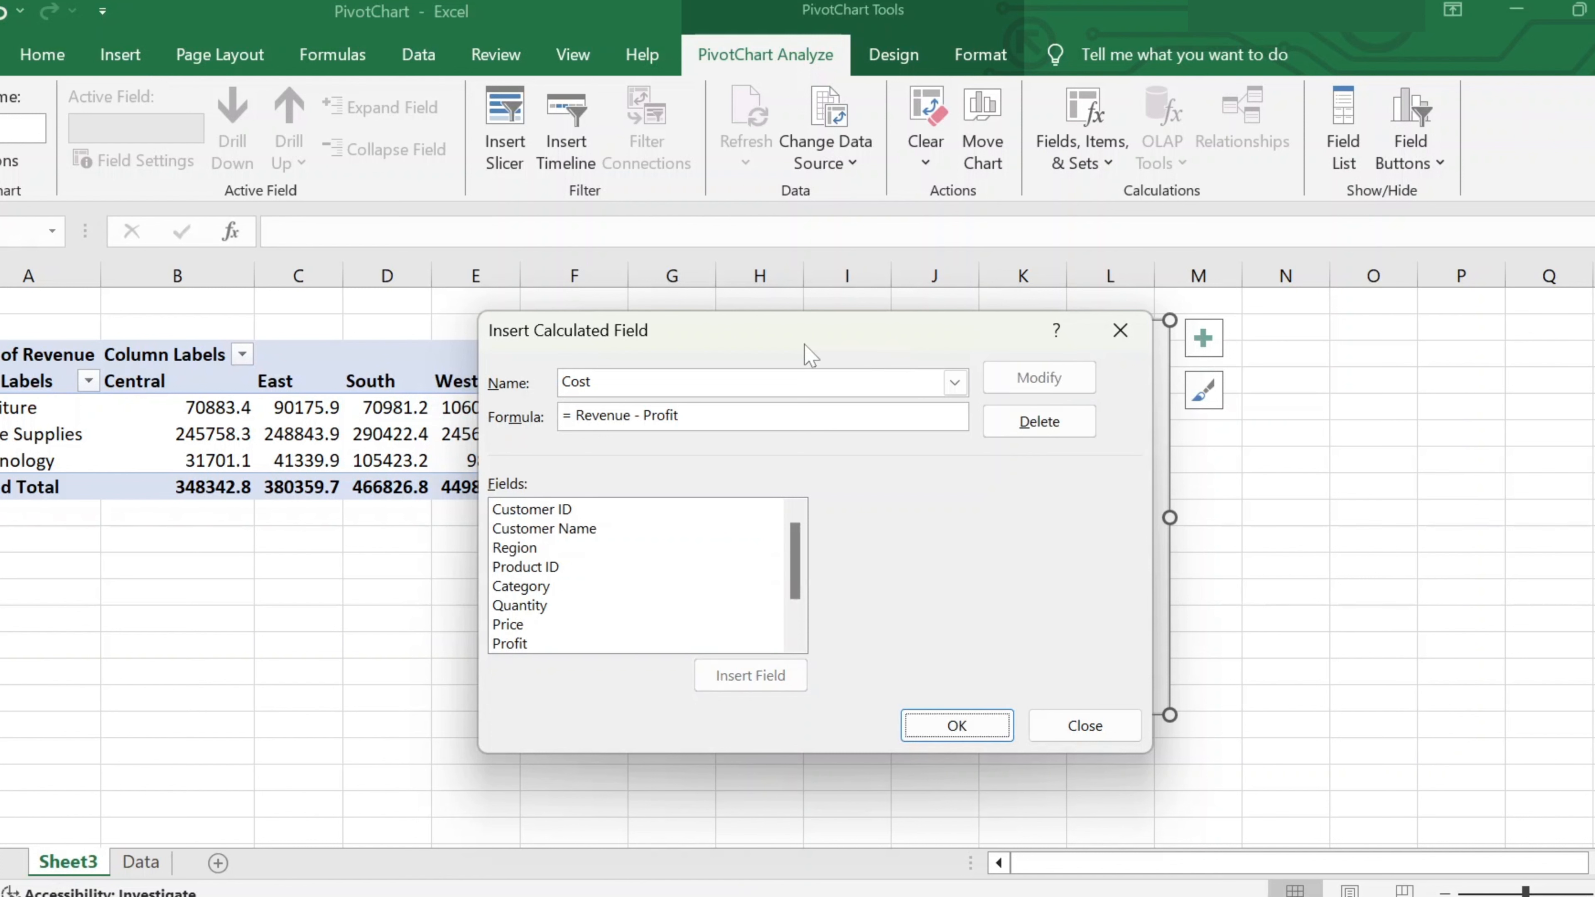
{"action": "left_click", "coordinate": [957, 724]}
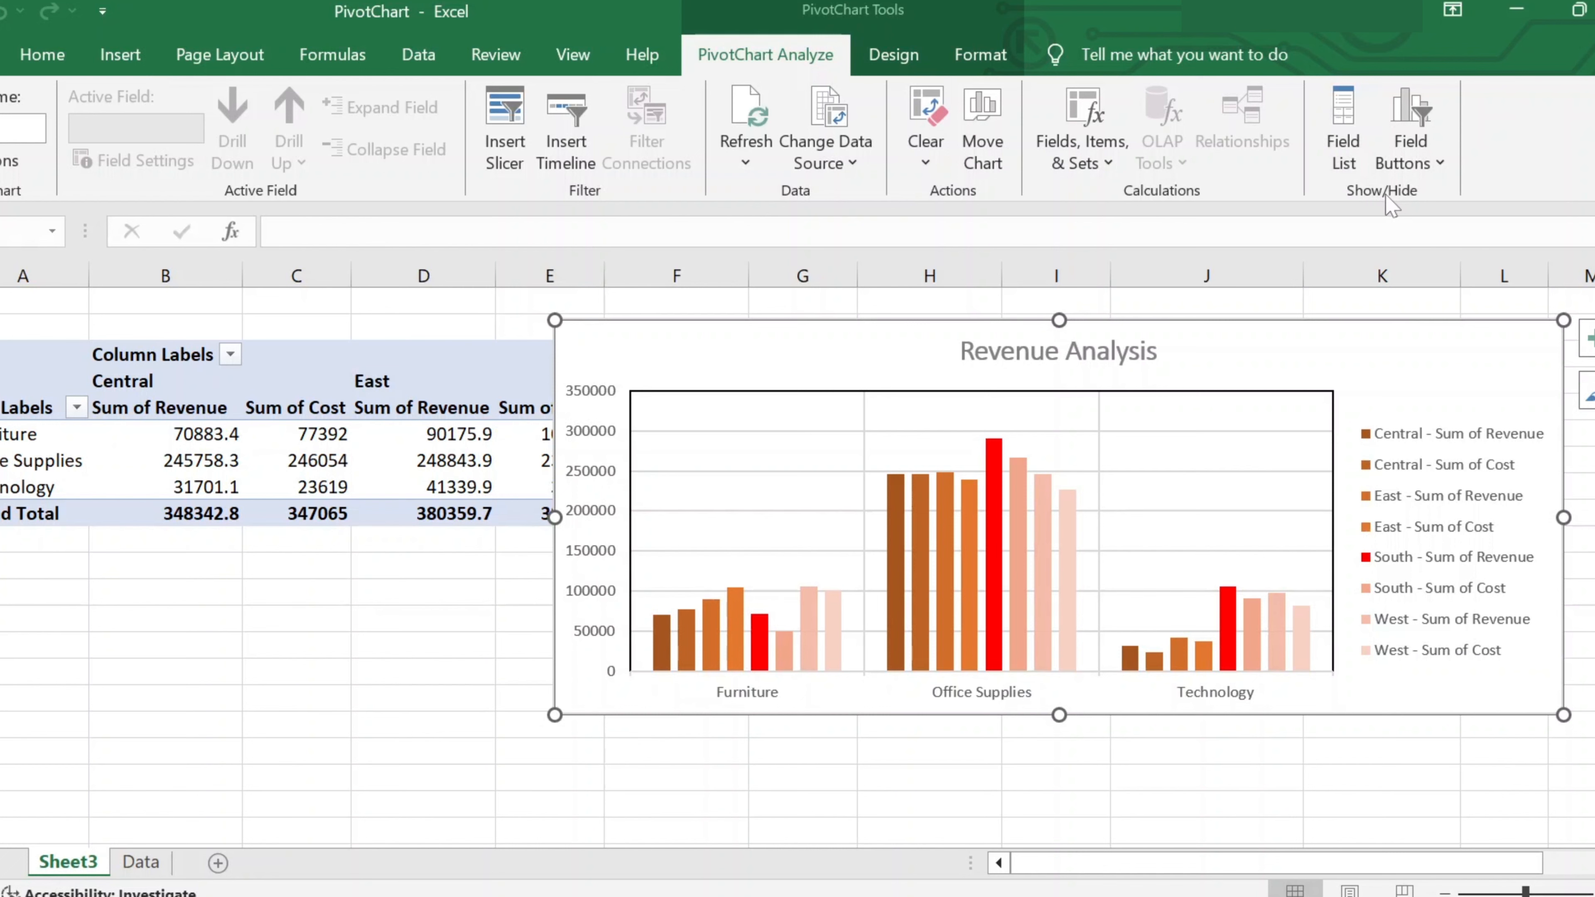
Show the PivotChart field list and check its entries for the Cost field
{"action": "left_click", "coordinate": [1343, 161]}
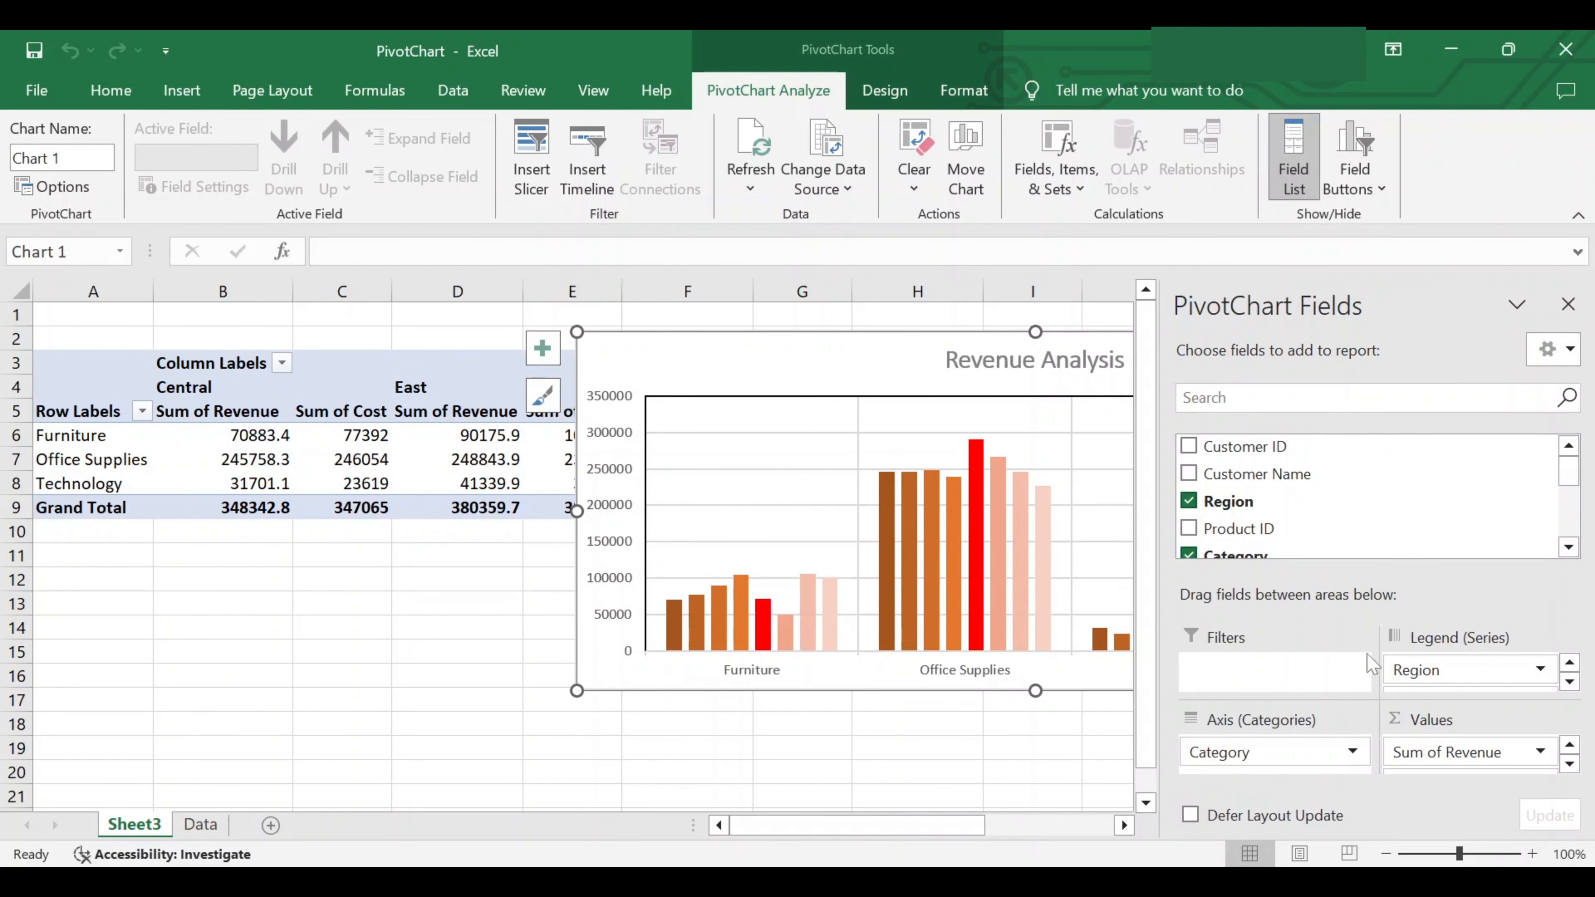
{"action": "scroll", "coordinate": [1226, 560], "scroll_direction": "down", "scroll_amount": 2}
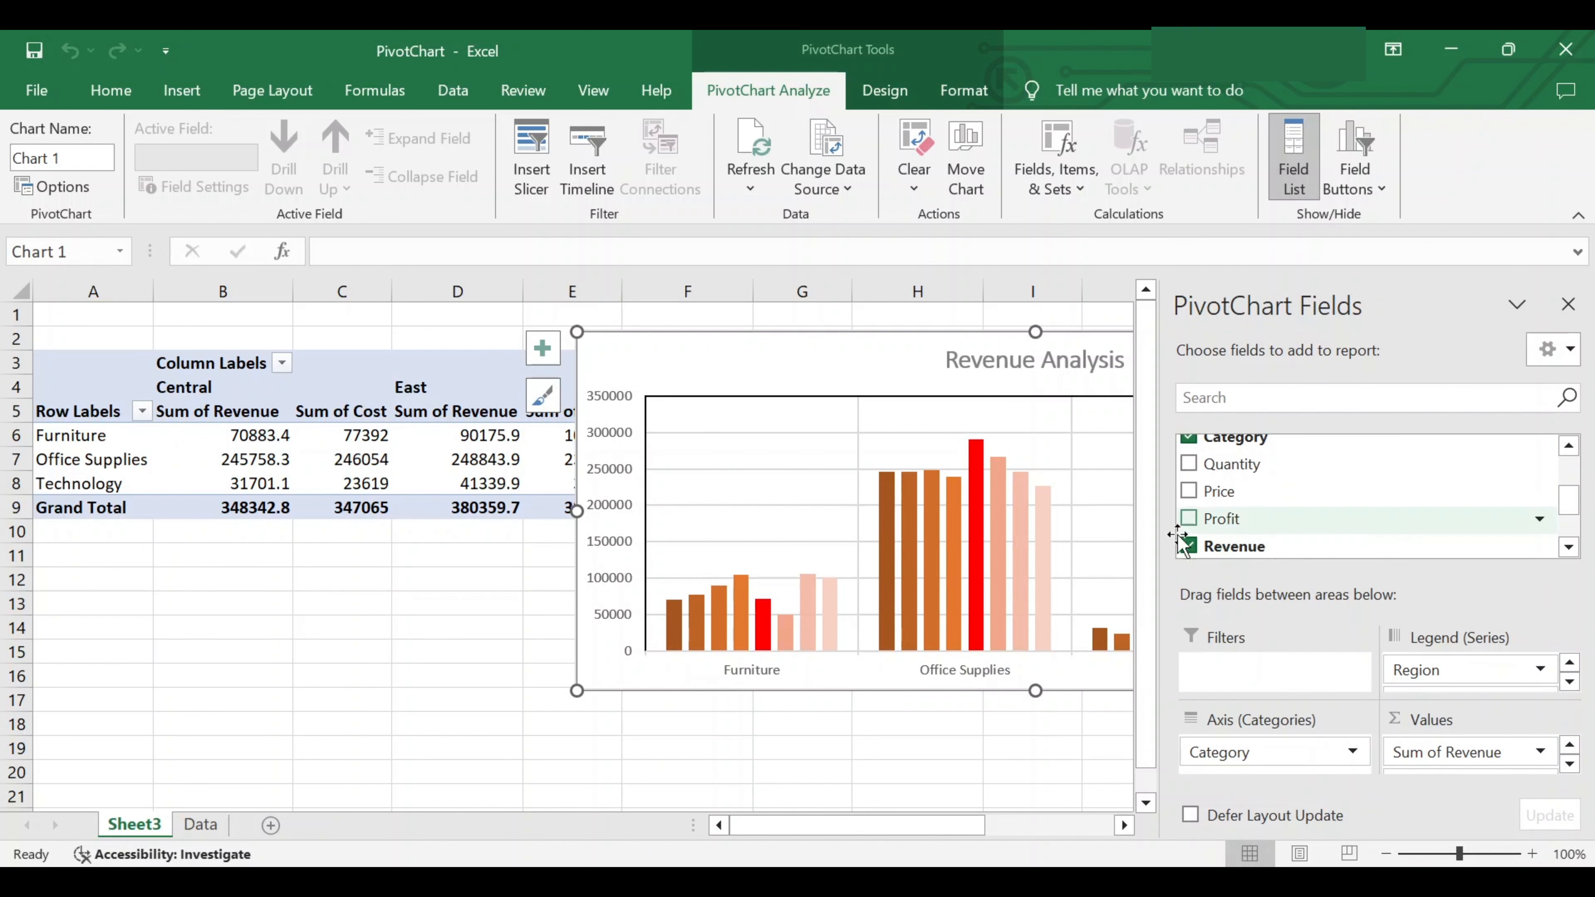
{"action": "scroll", "coordinate": [1439, 546], "scroll_direction": "down", "scroll_amount": 2}
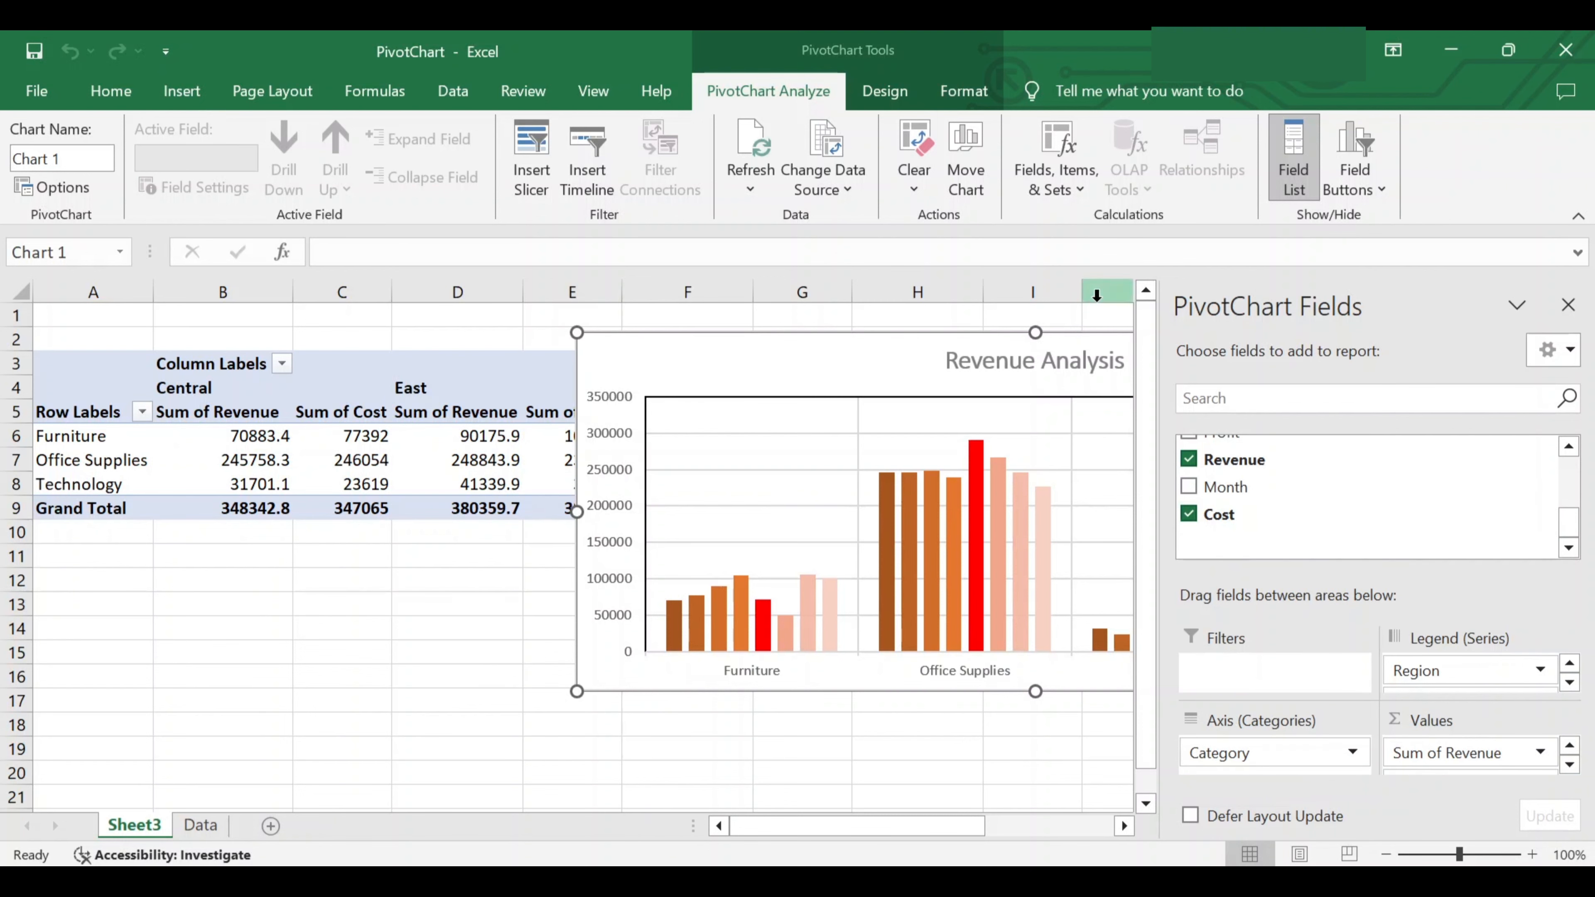
Delete the Cost calculated field from the PivotChart
{"action": "left_click", "coordinate": [1072, 197]}
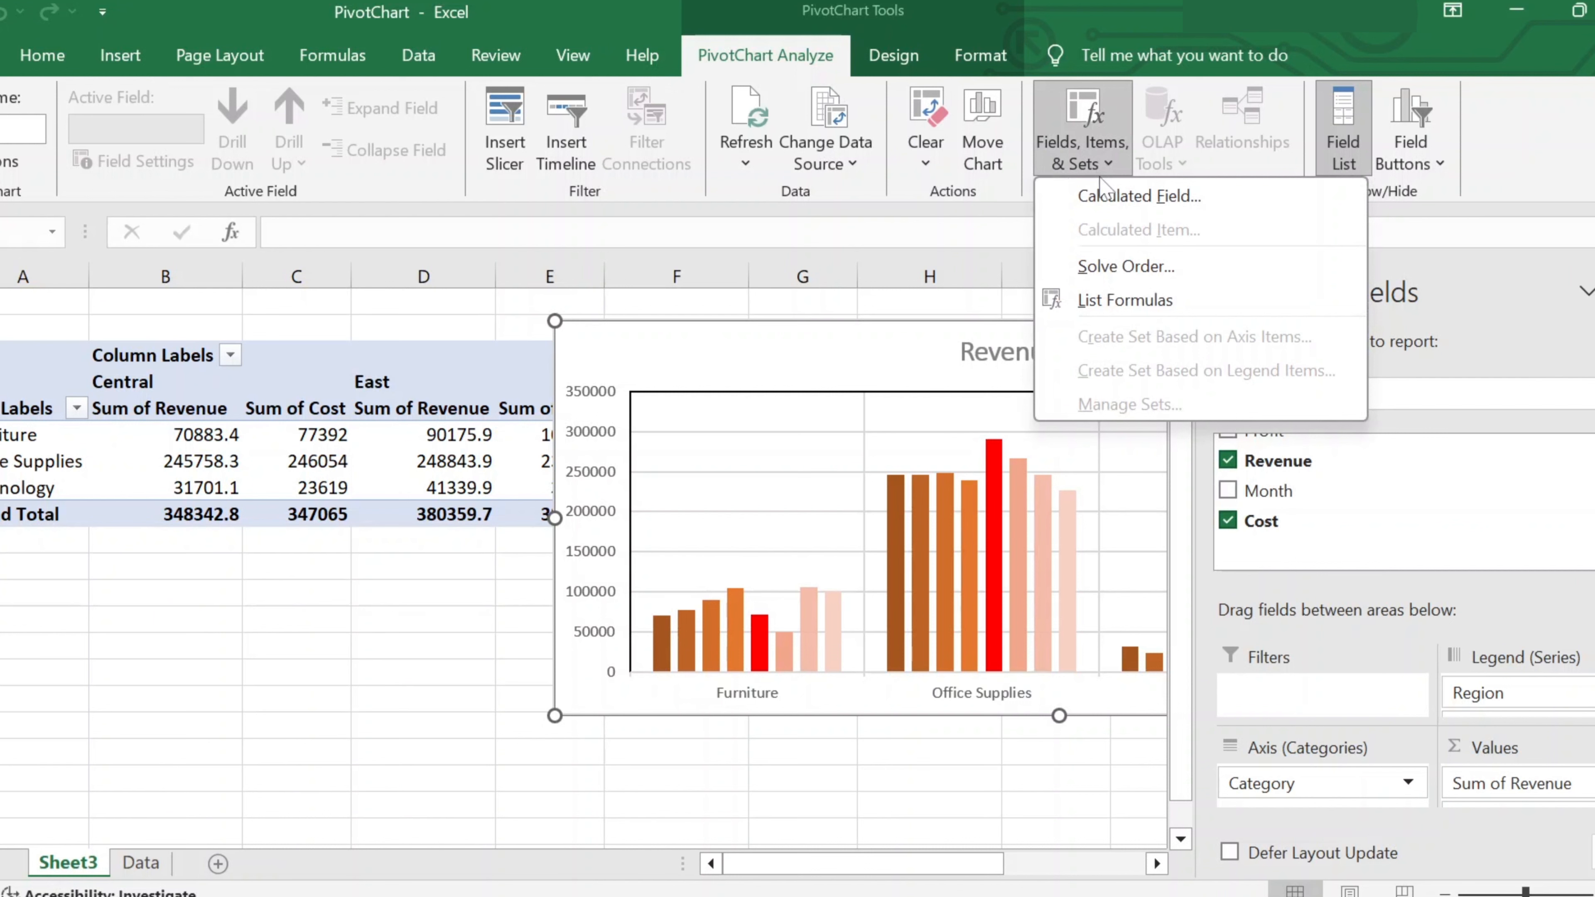
{"action": "left_click", "coordinate": [1112, 198]}
{"action": "left_click", "coordinate": [955, 383]}
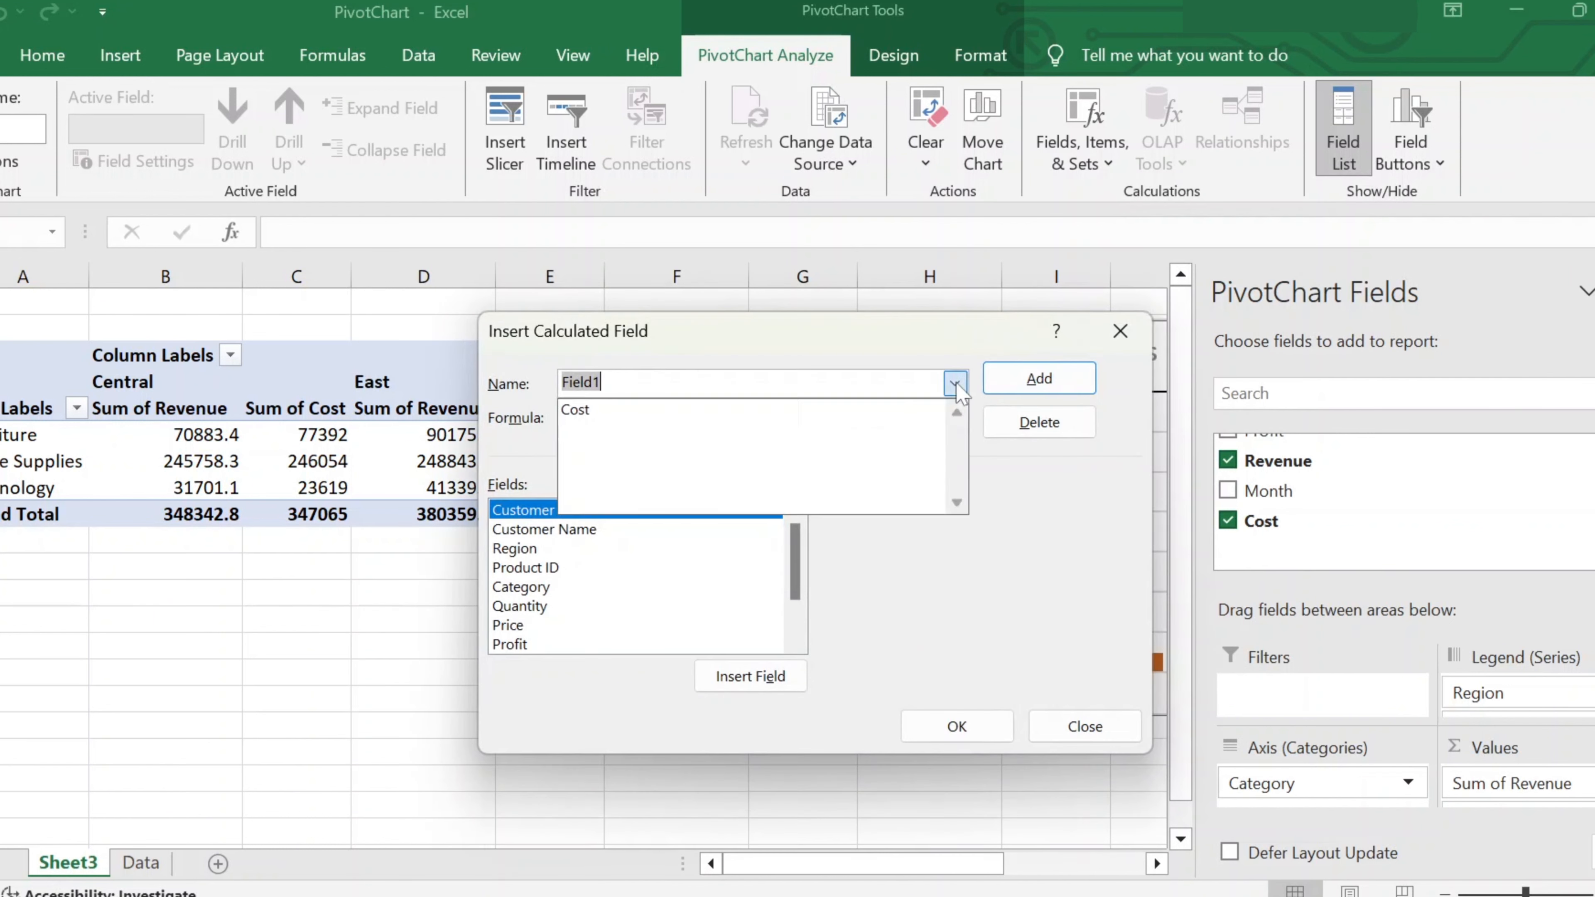
{"action": "left_click", "coordinate": [622, 412]}
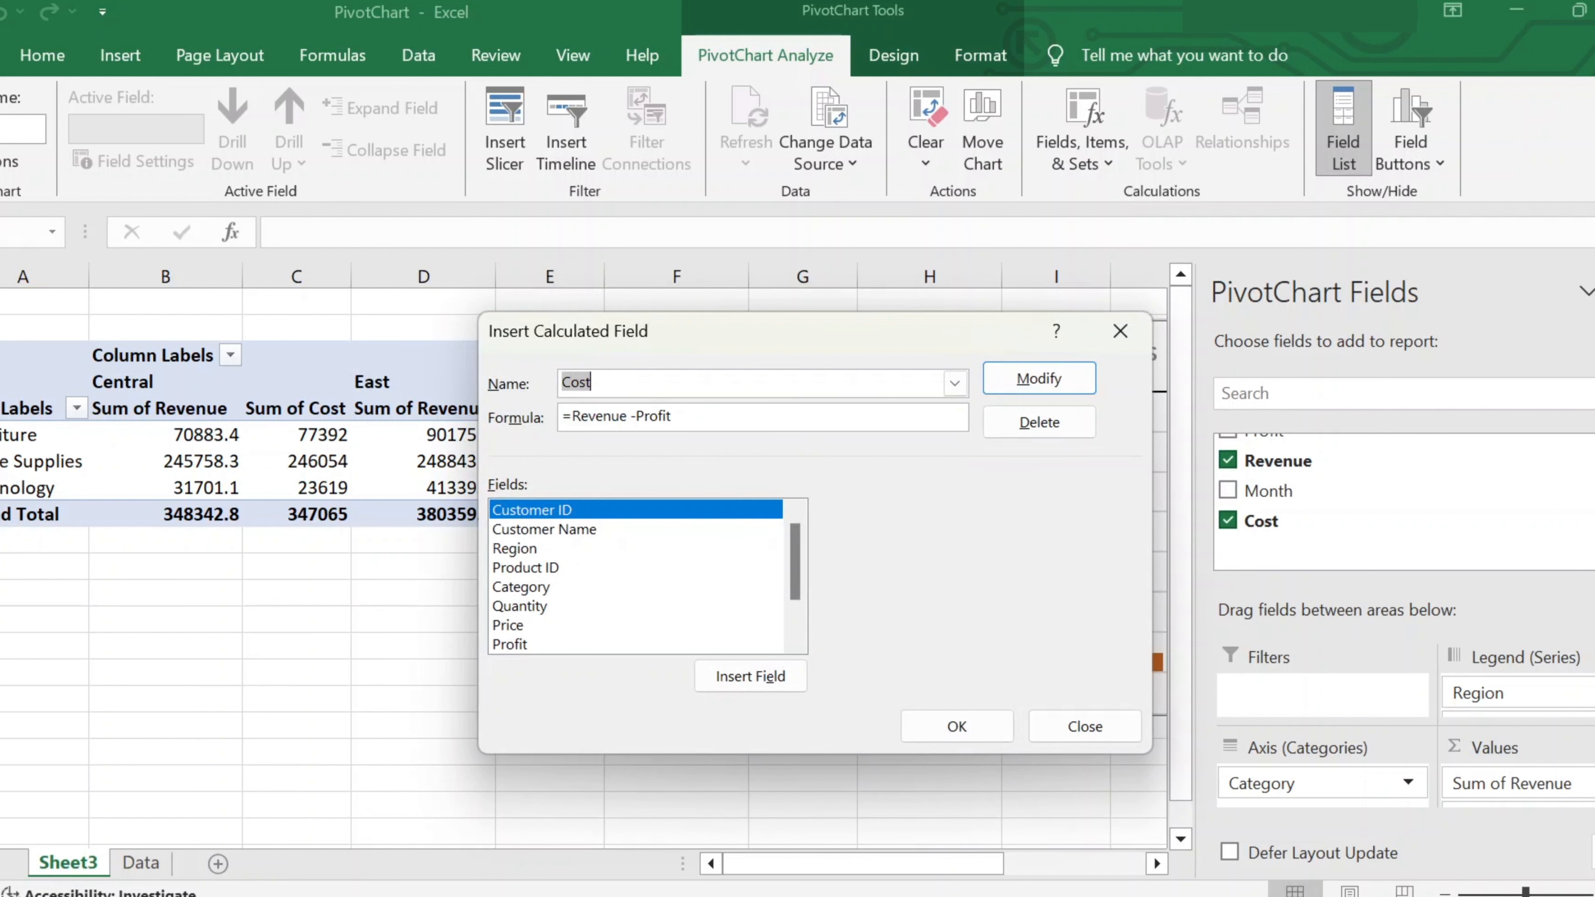
{"action": "left_click", "coordinate": [1039, 422]}
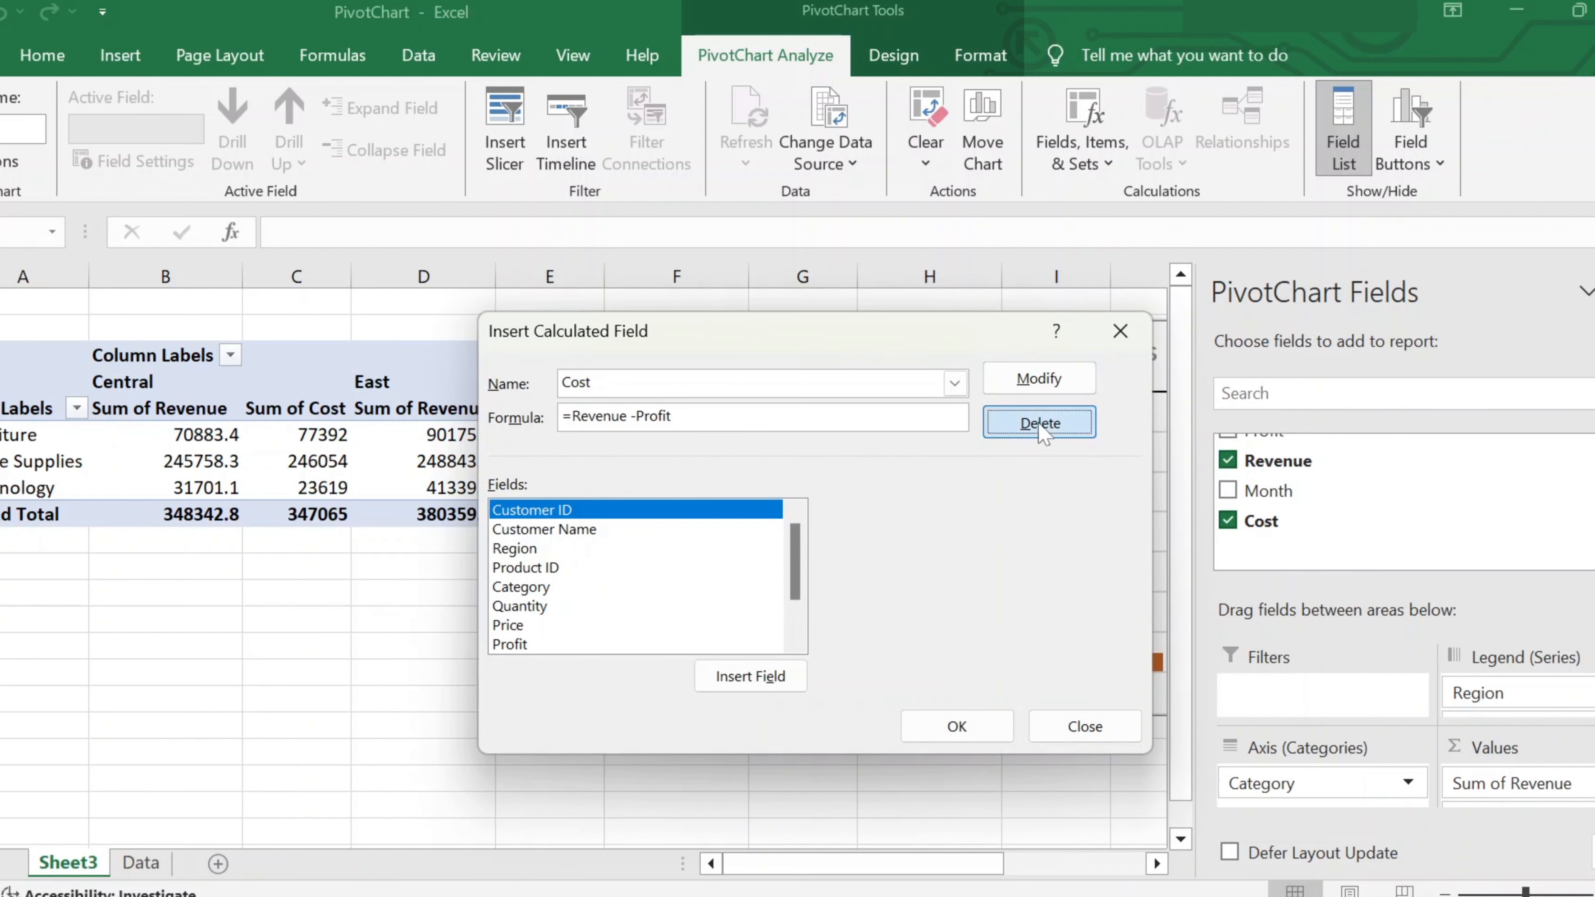
{"action": "left_click", "coordinate": [956, 728]}
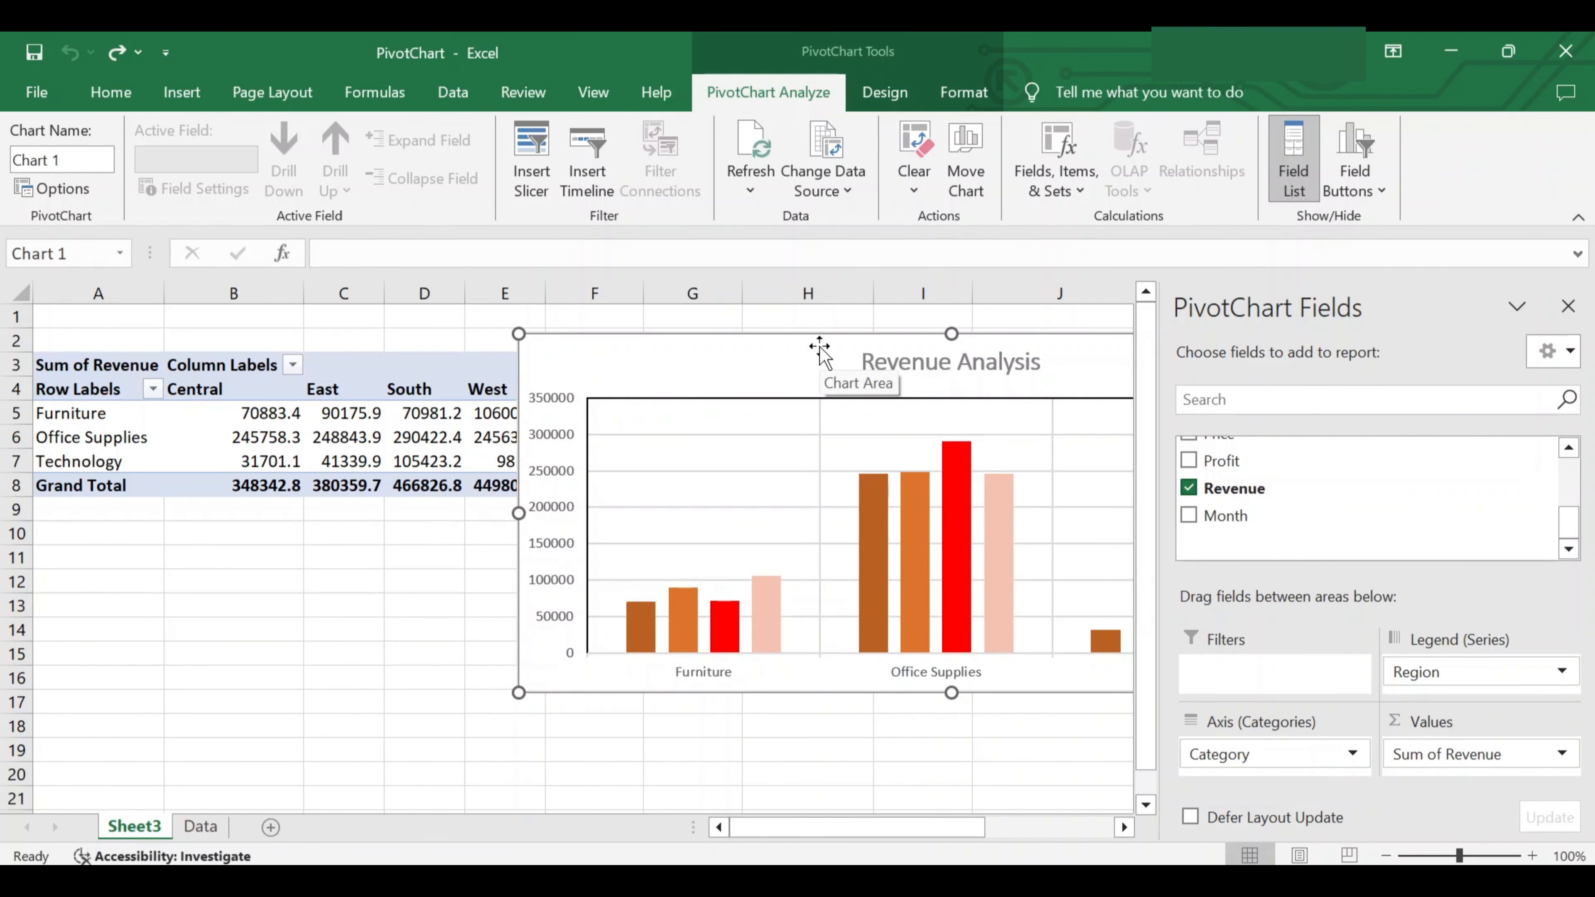
Close the field list, then narrow and move the chart so it sits just beside the PivotTable without covering the Grand Total column
{"action": "left_click", "coordinate": [1569, 306]}
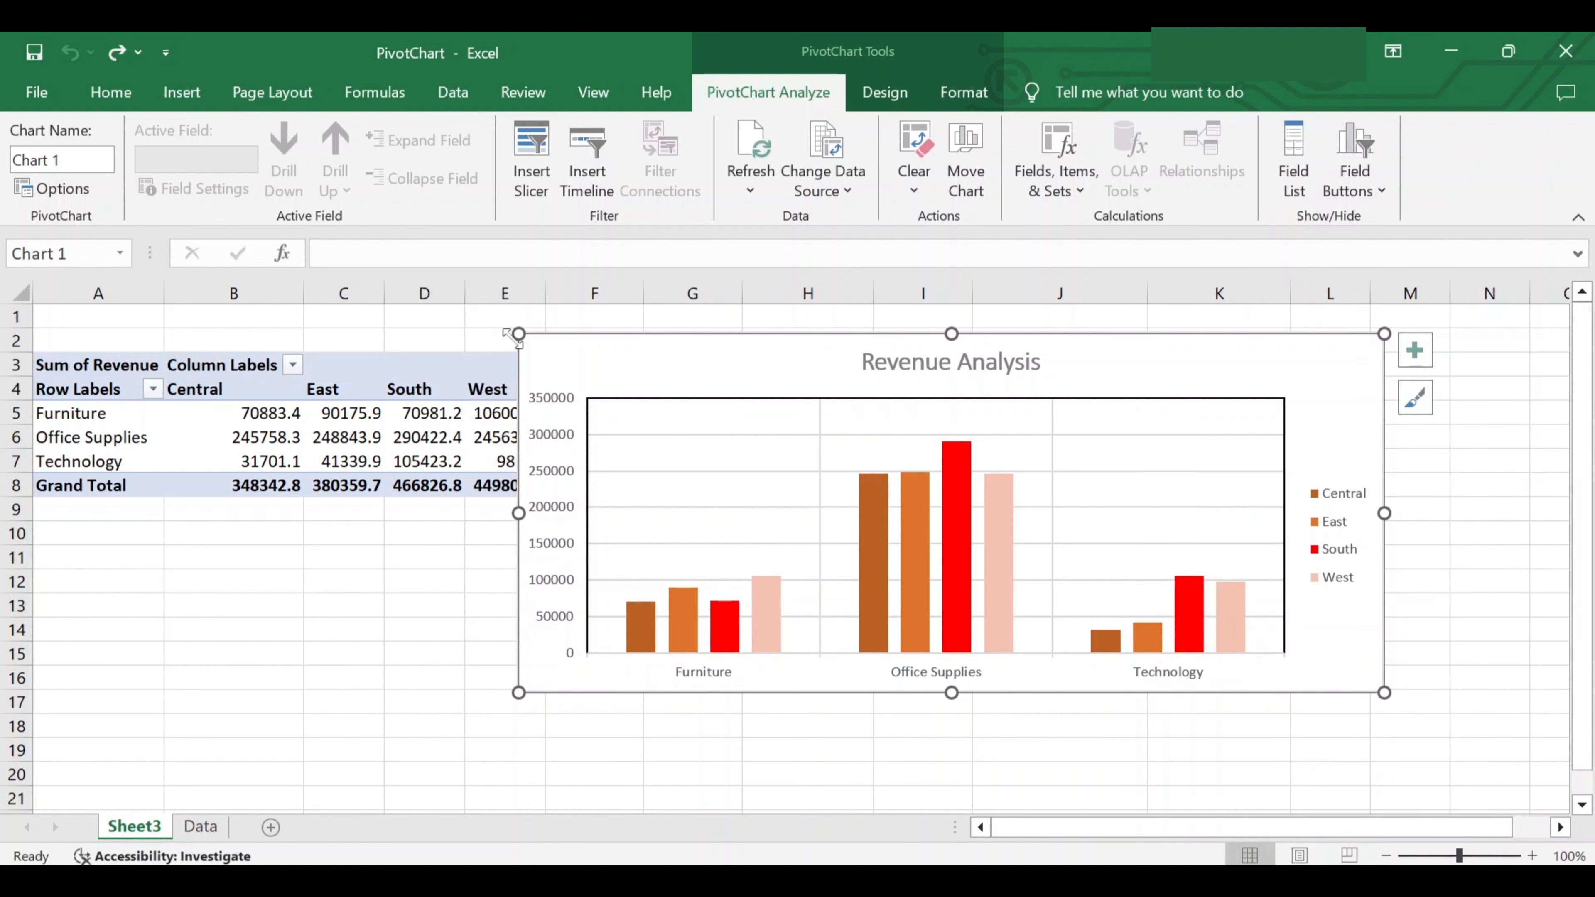
{"action": "left_click_drag", "start_coordinate": [519, 334], "coordinate": [783, 341]}
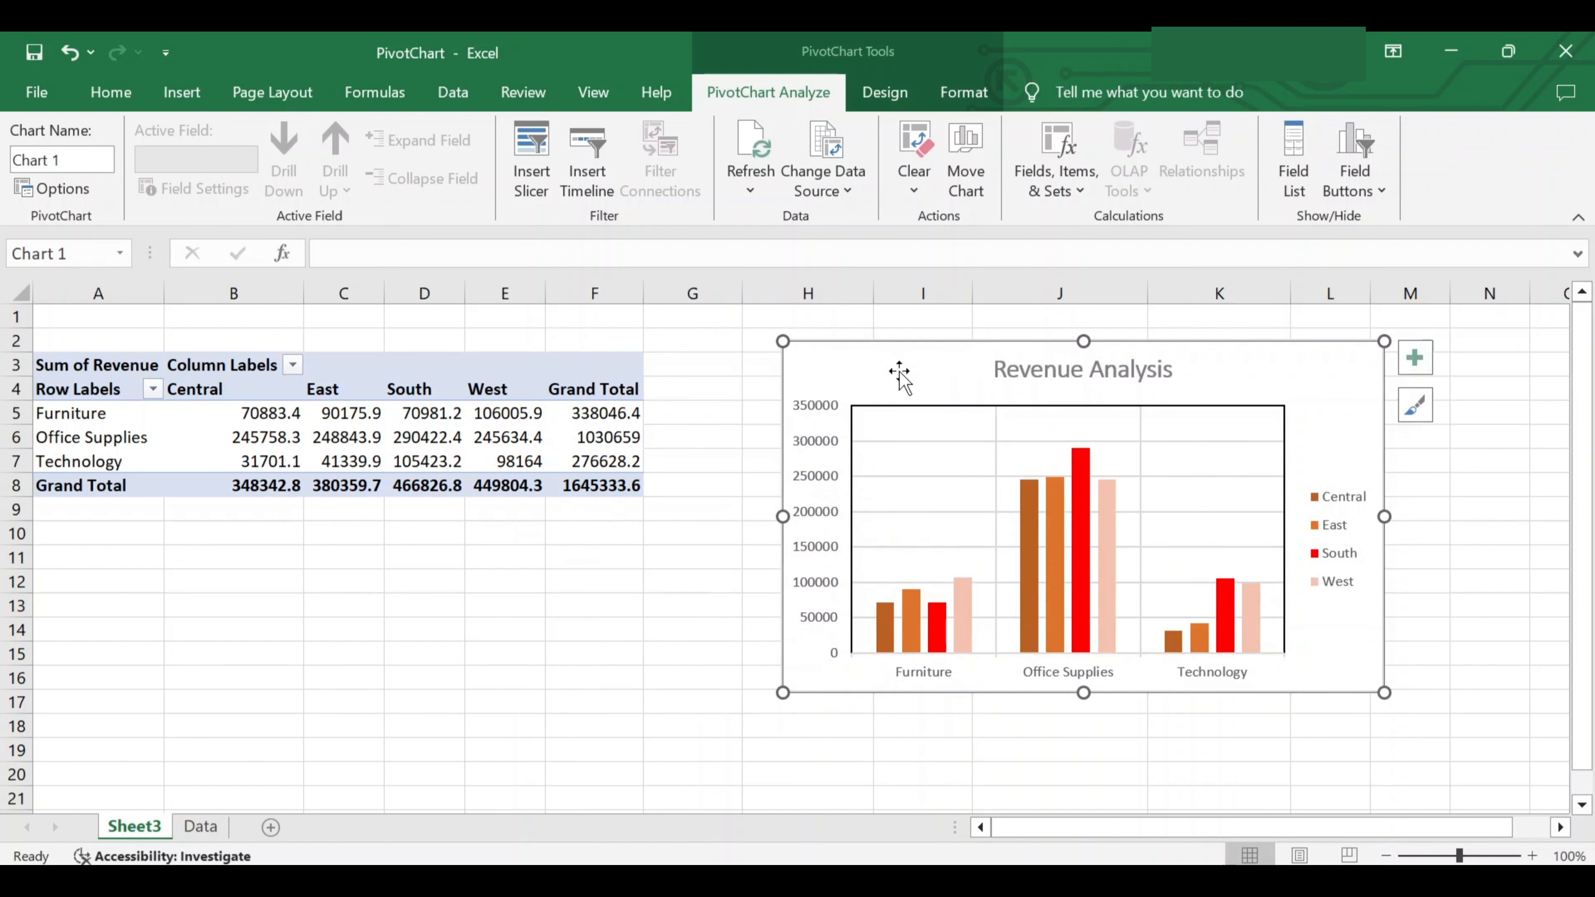
{"action": "left_click_drag", "start_coordinate": [976, 361], "coordinate": [918, 363]}
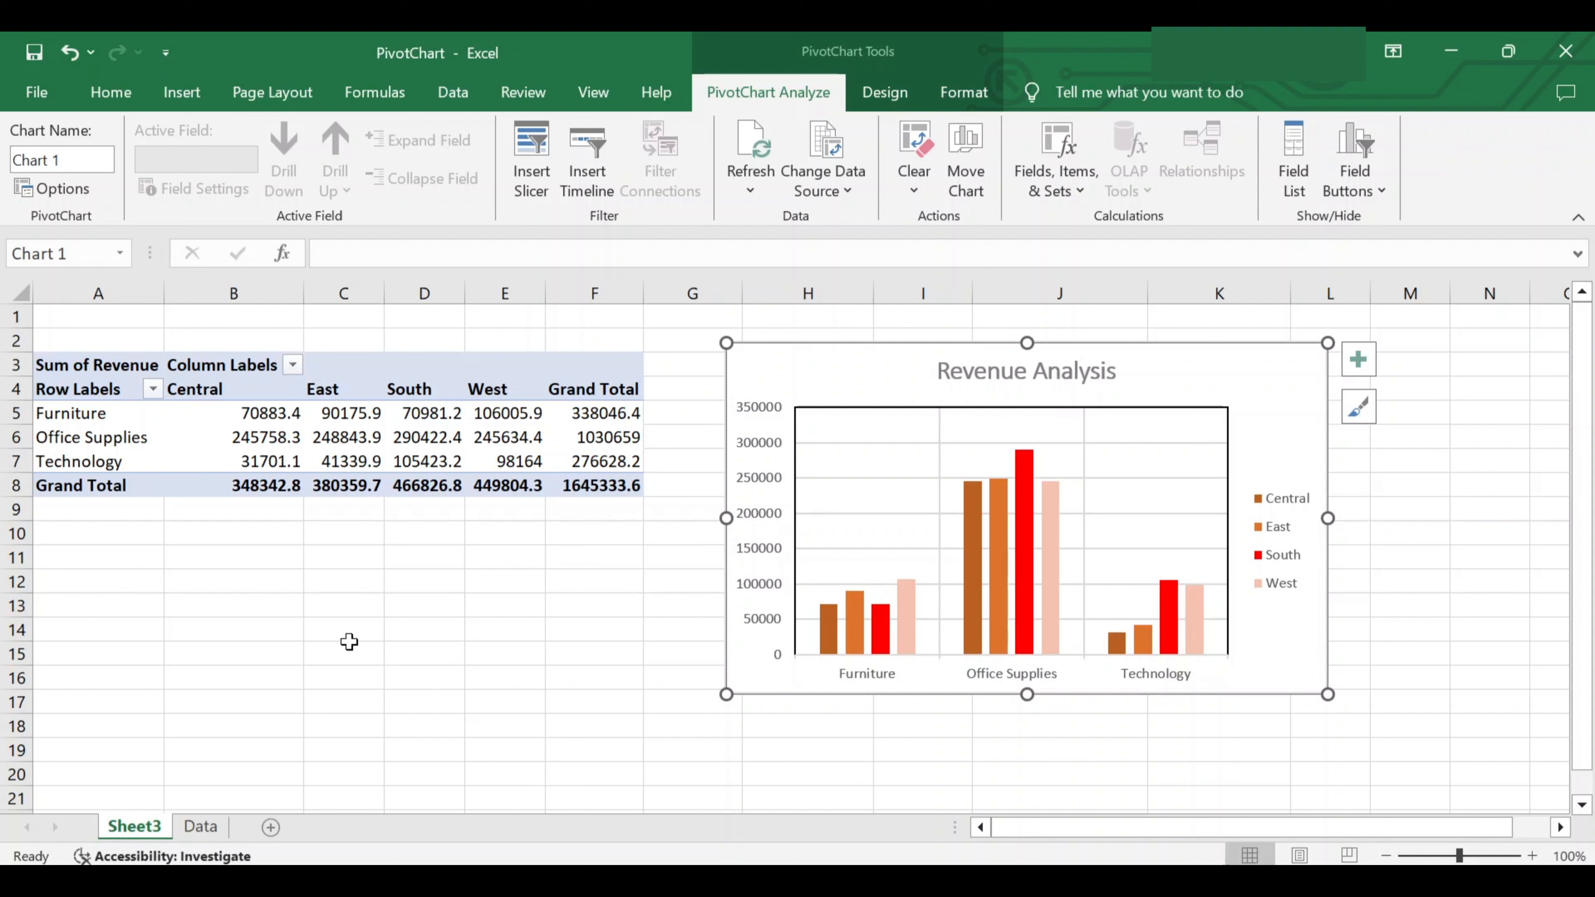
Copy the last table row of the Data sheet, A518 to J518, into row 519 as a new record
{"action": "left_click", "coordinate": [200, 826]}
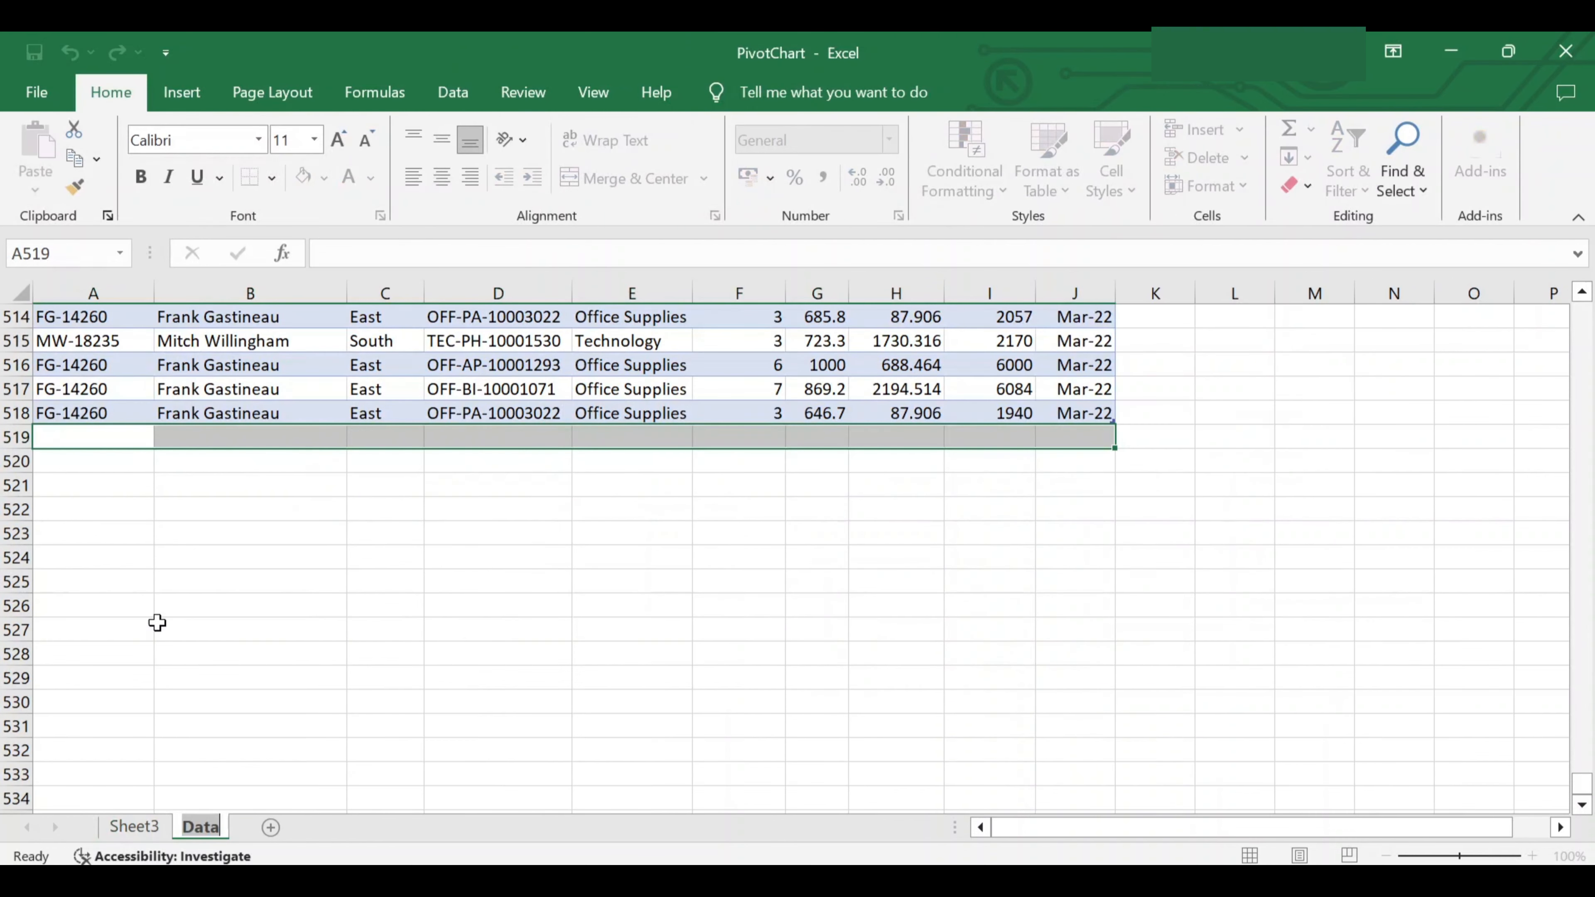
{"action": "left_click", "coordinate": [104, 413]}
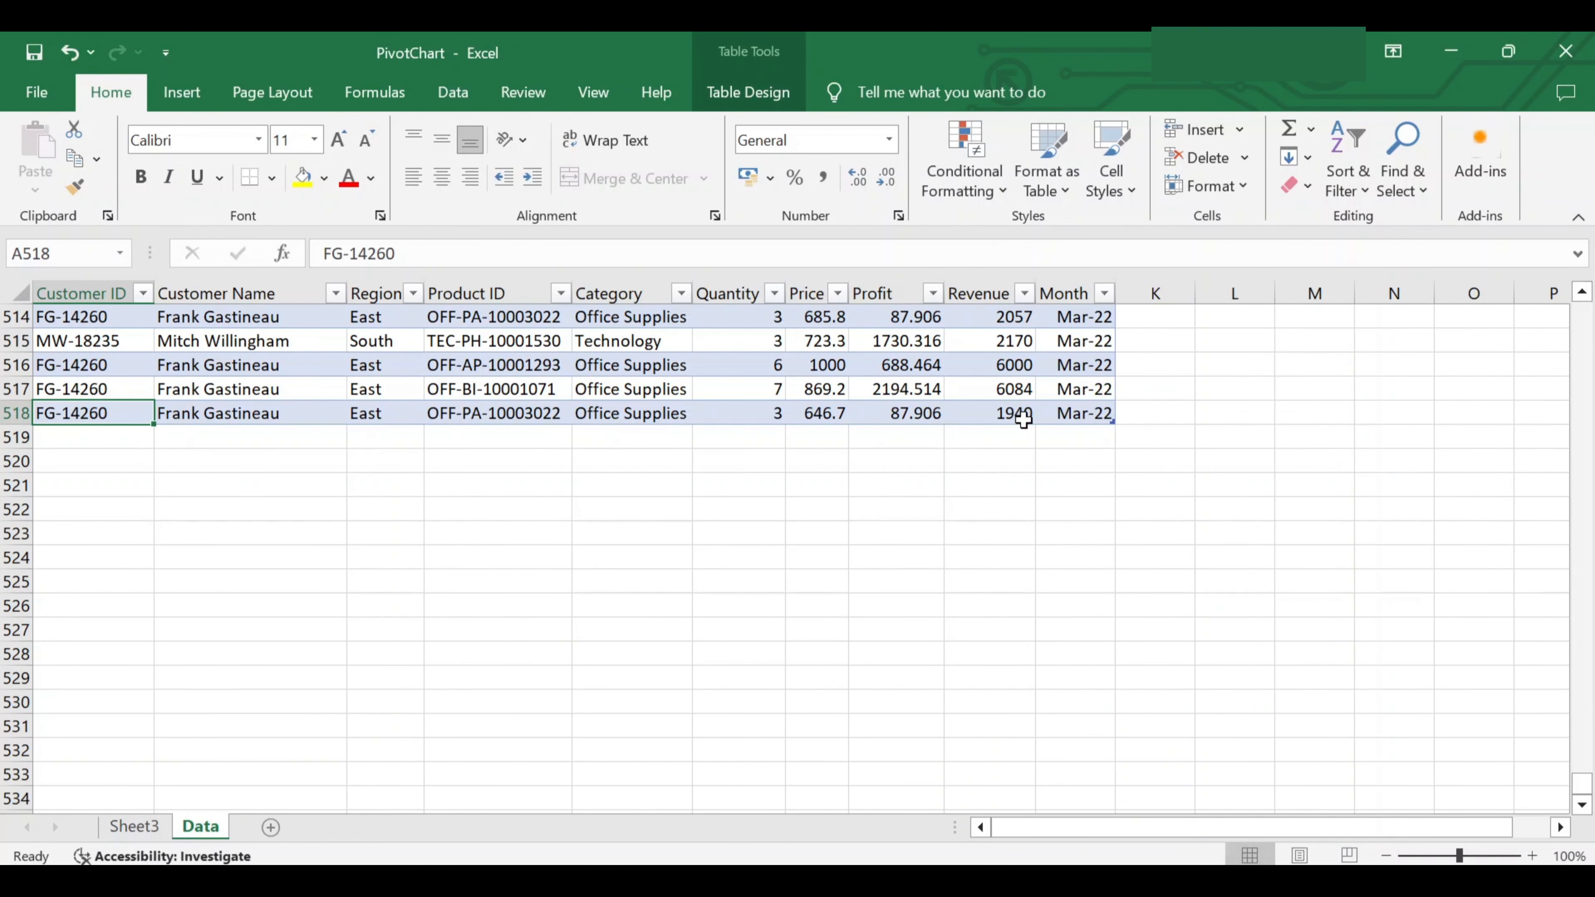
{"action": "left_click", "coordinate": [1081, 416], "text": "shift"}
{"action": "key", "text": "ctrl+c"}
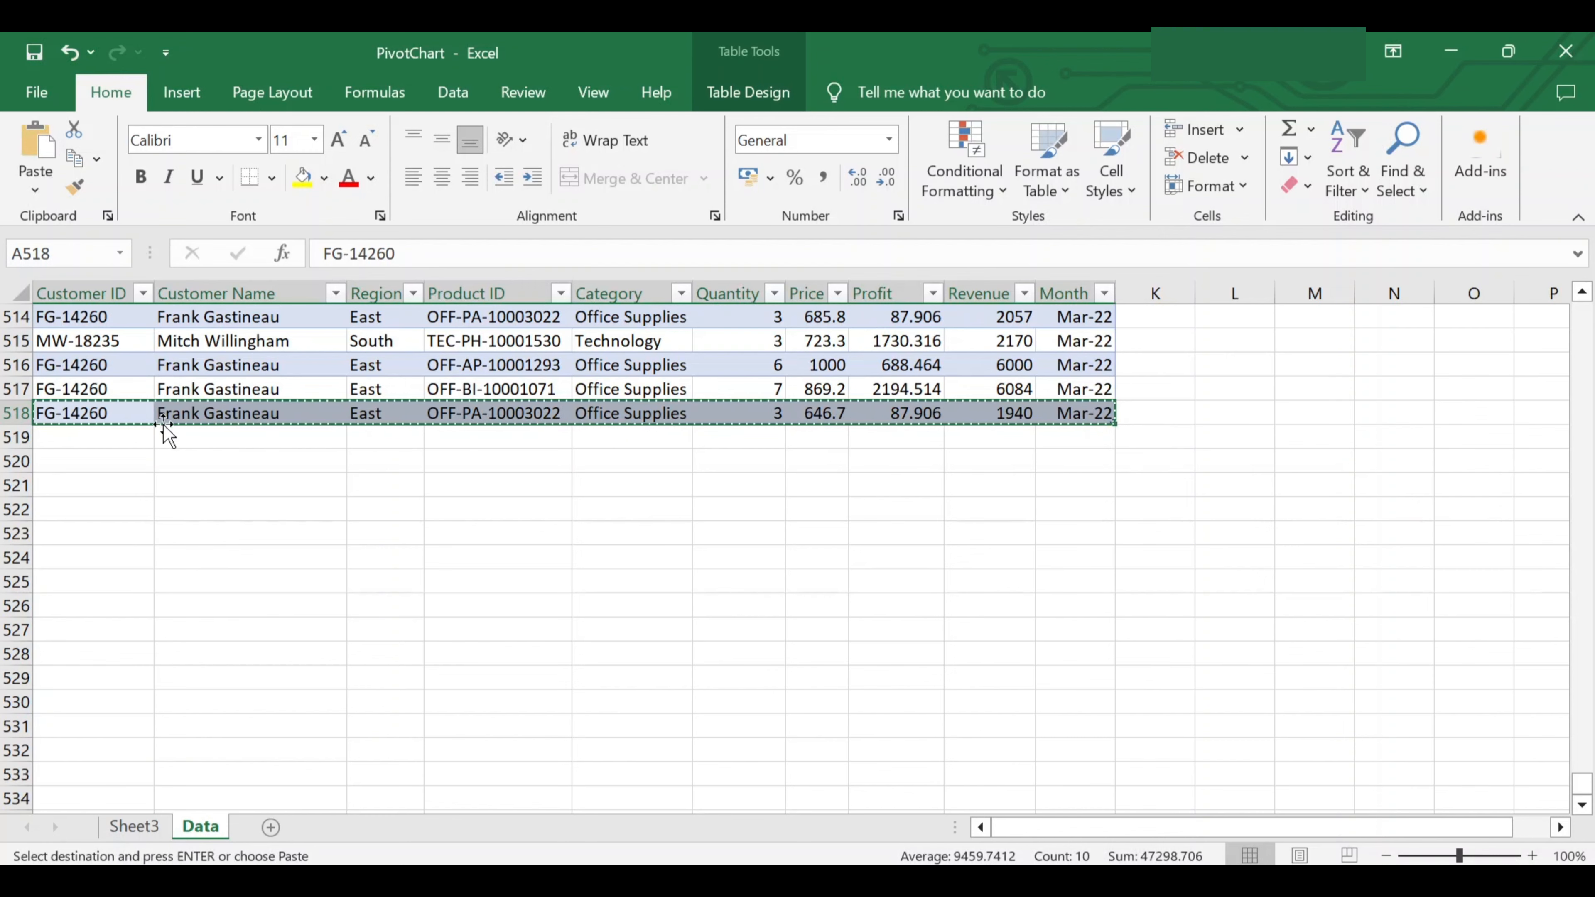
{"action": "left_click", "coordinate": [107, 436]}
{"action": "key", "text": "ctrl+v"}
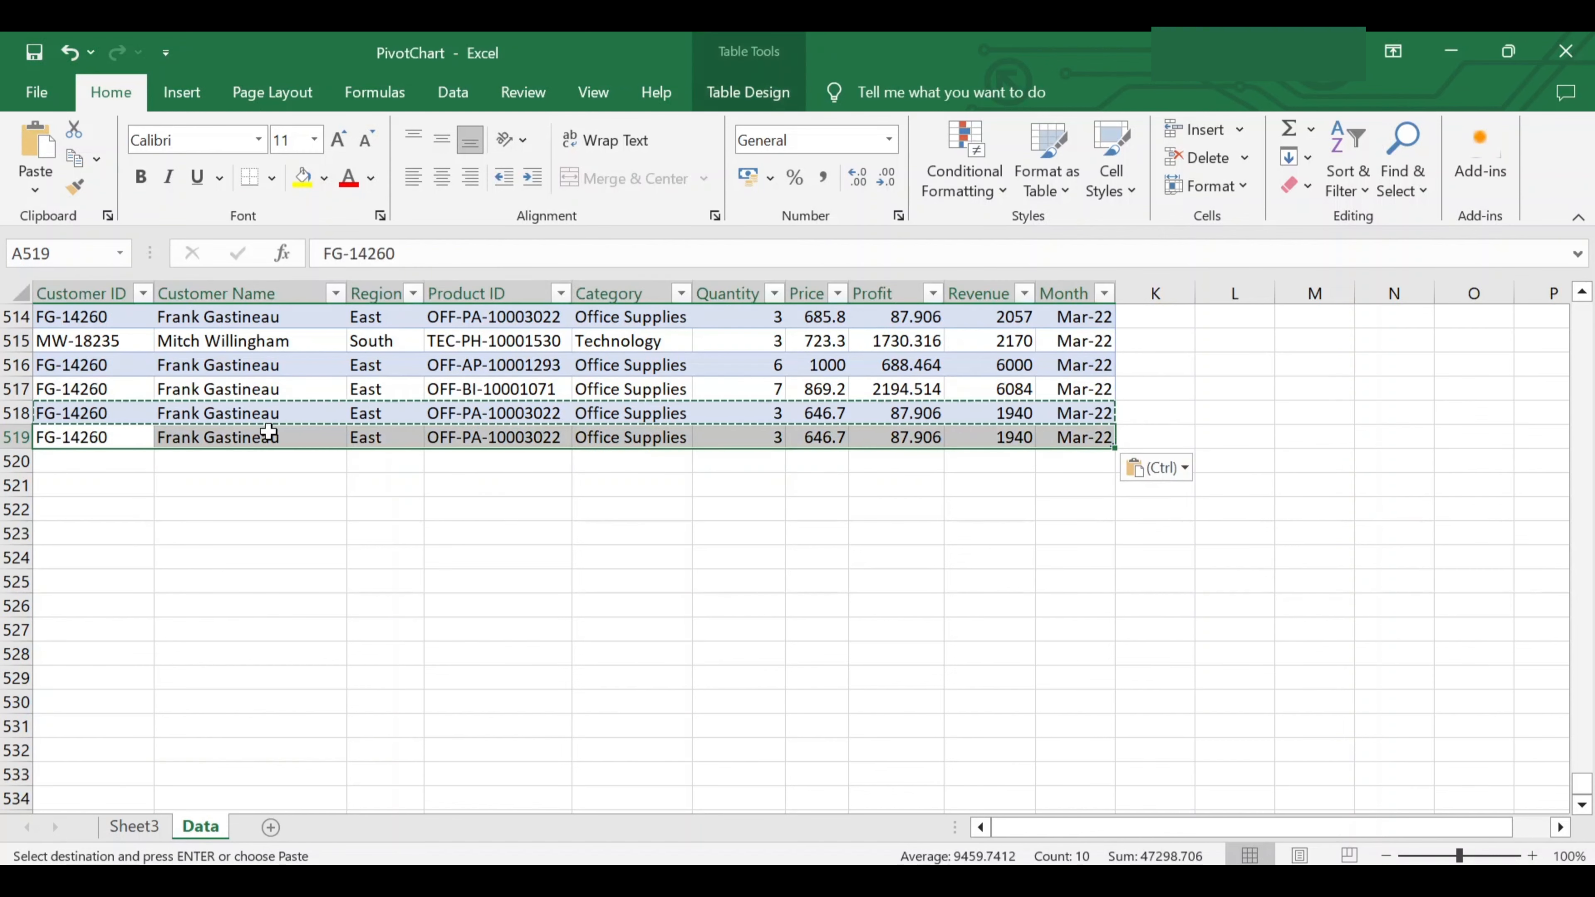
Change the Category of the new record in row 519 of the Data sheet to Sample Category
{"action": "left_click", "coordinate": [633, 456]}
{"action": "left_click", "coordinate": [620, 436]}
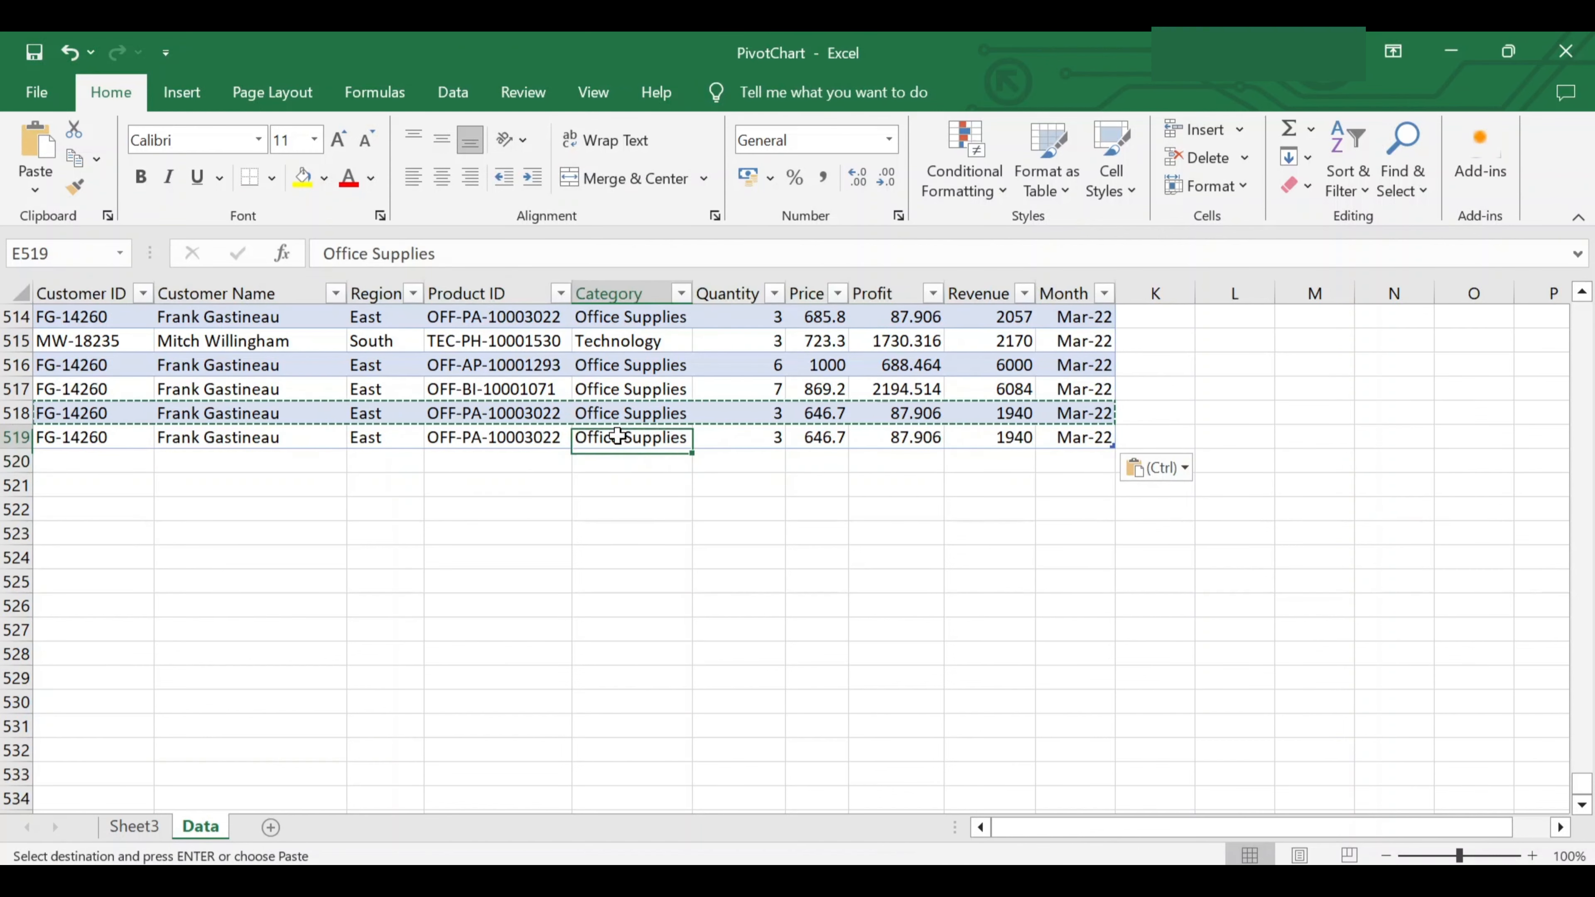
{"action": "type", "text": "Sample"}
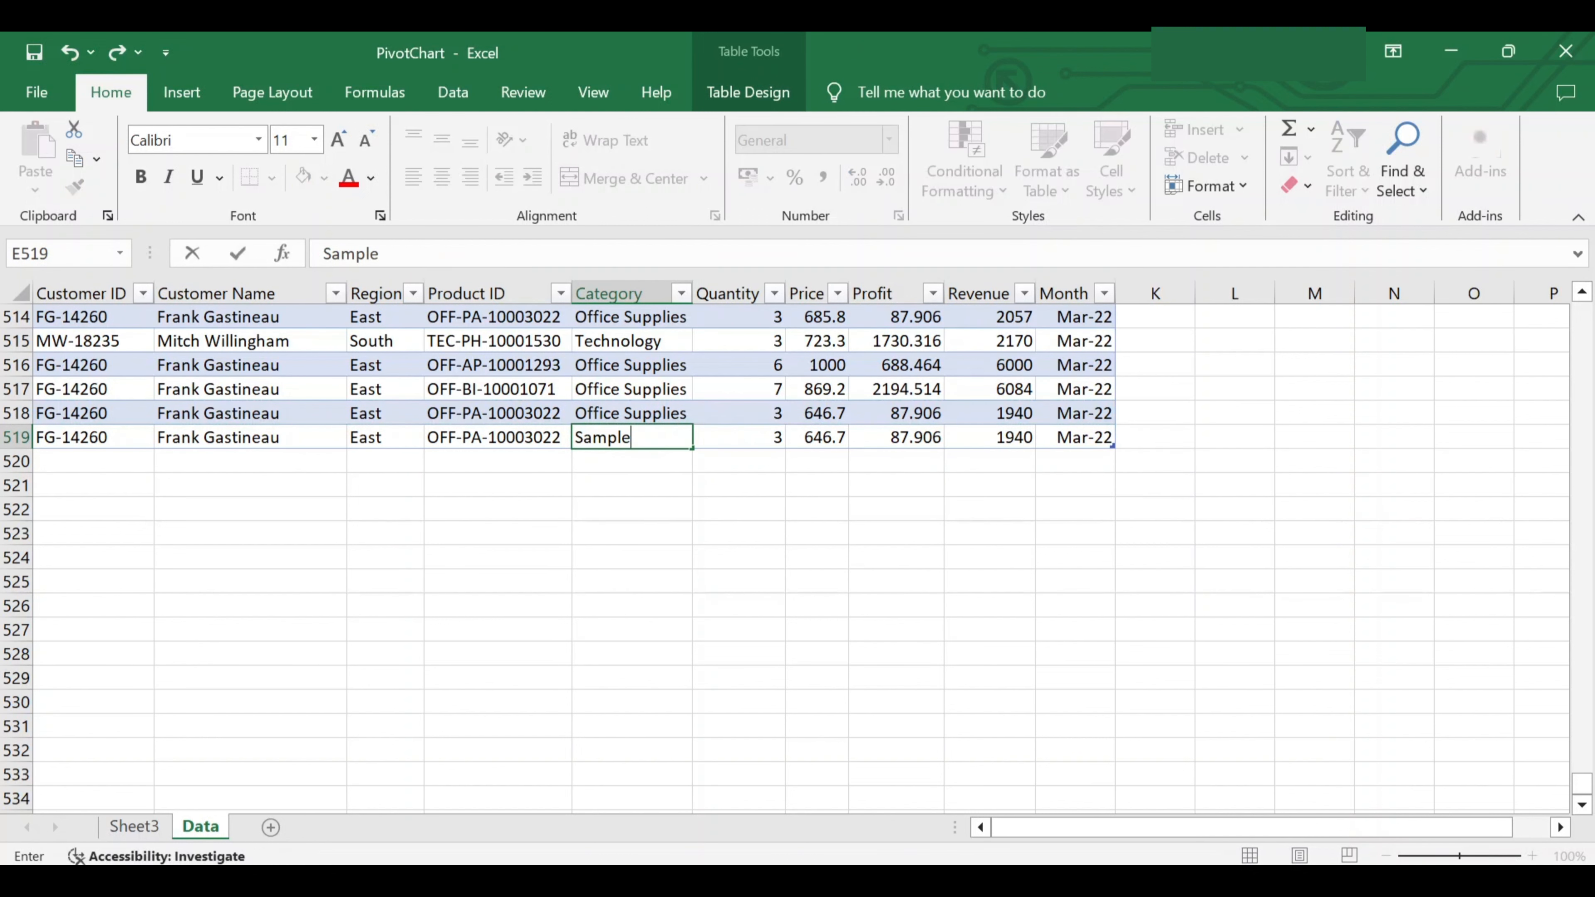
{"action": "type", "text": " Category"}
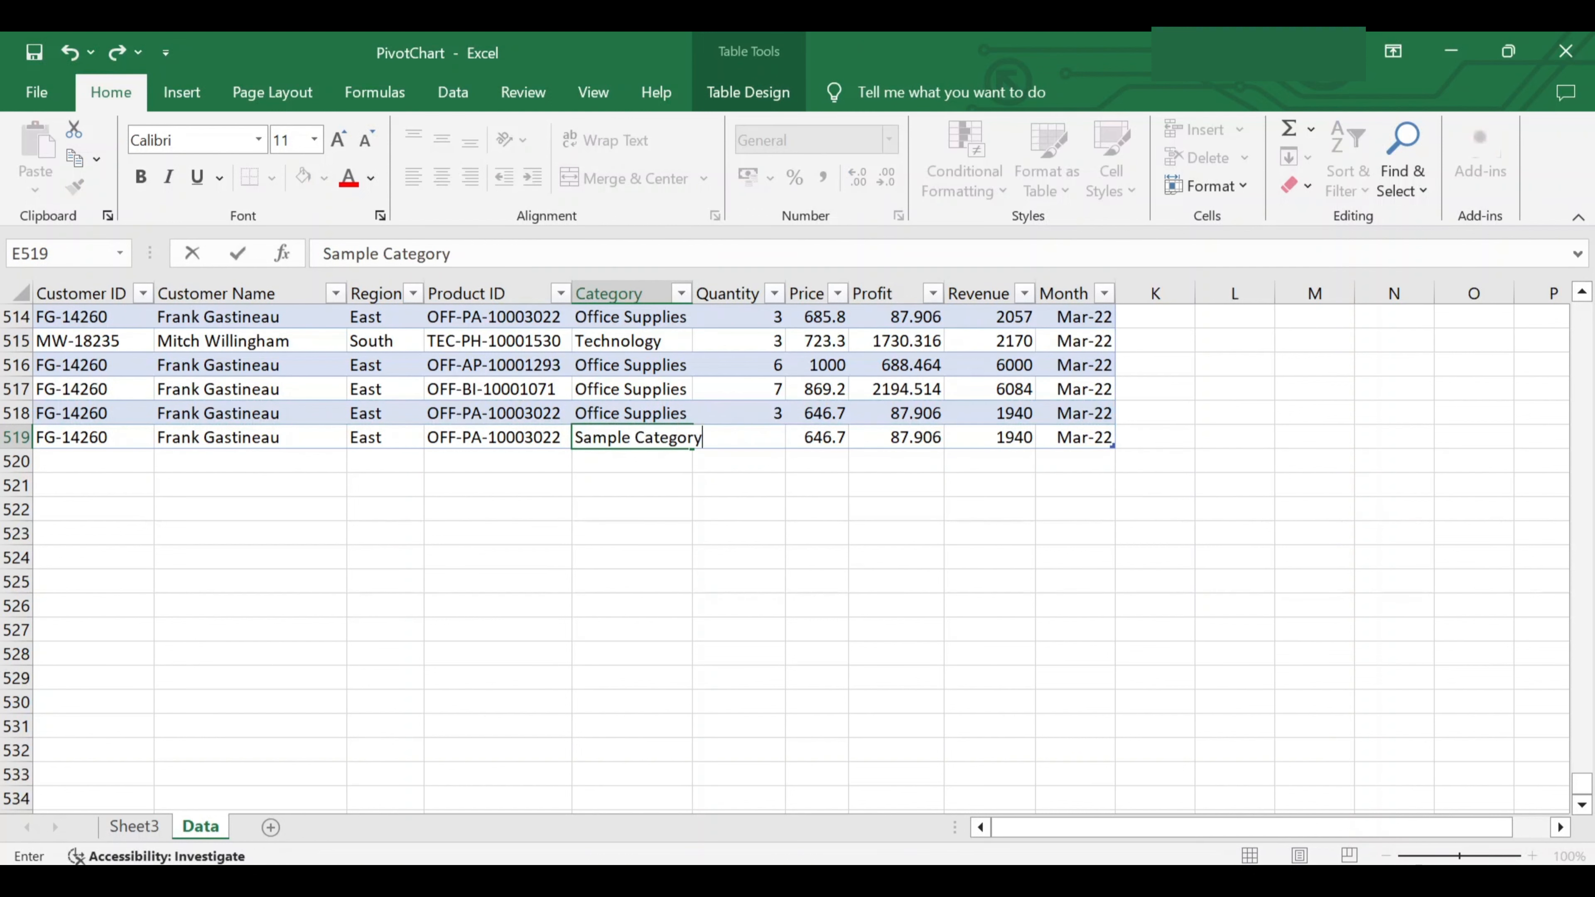
{"action": "key", "text": "Return"}
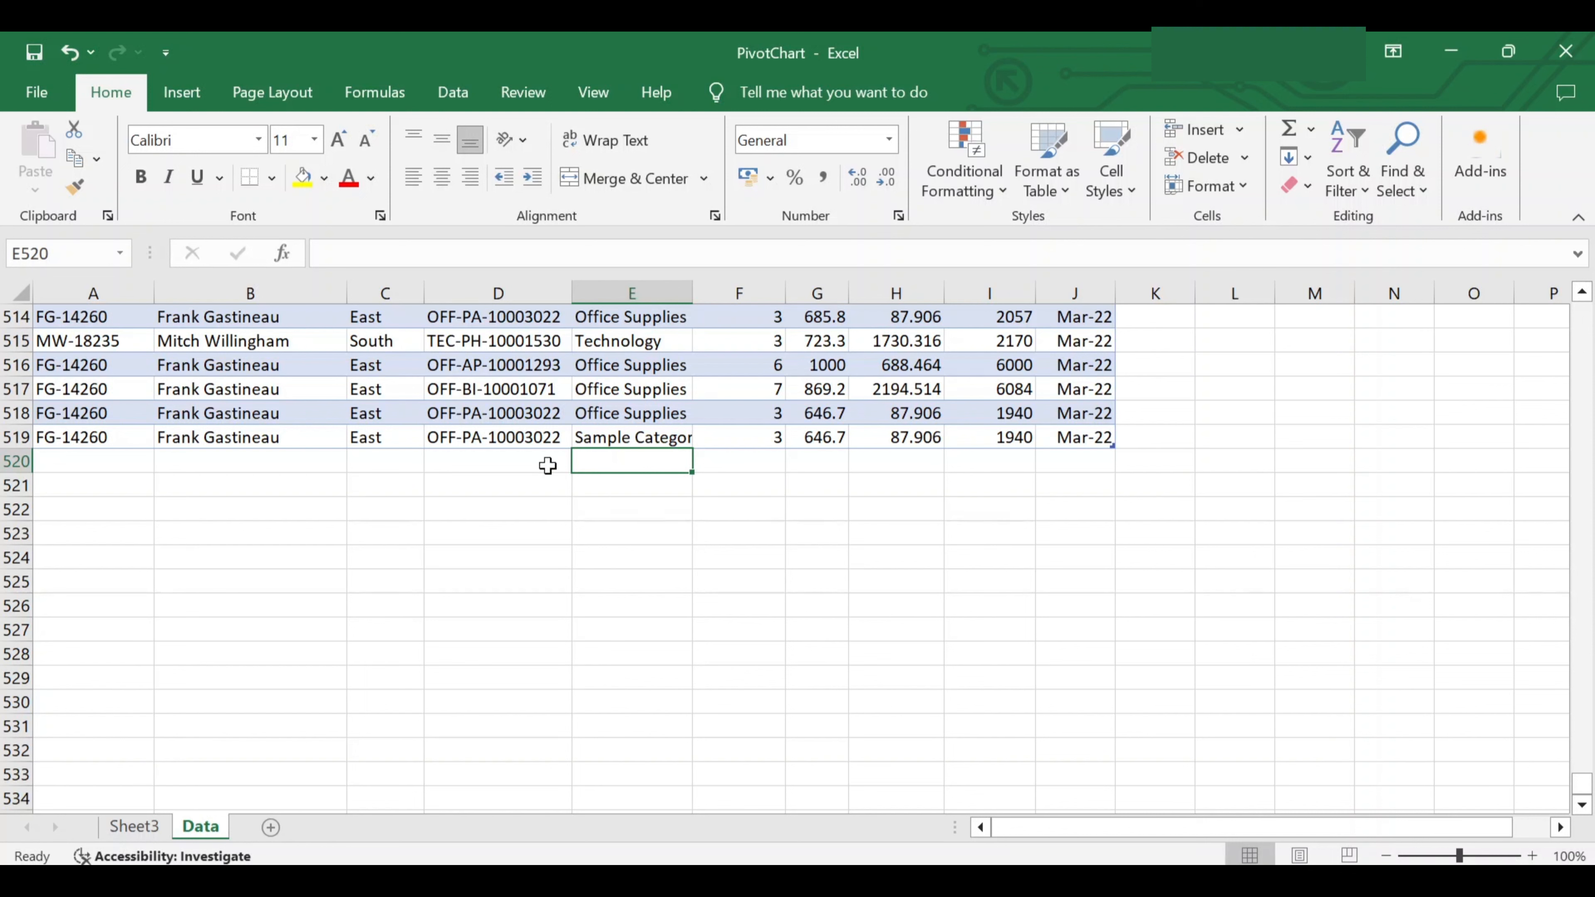
Refresh the Revenue Analysis PivotChart on Sheet3 so it picks up the new source record
{"action": "left_click", "coordinate": [140, 838]}
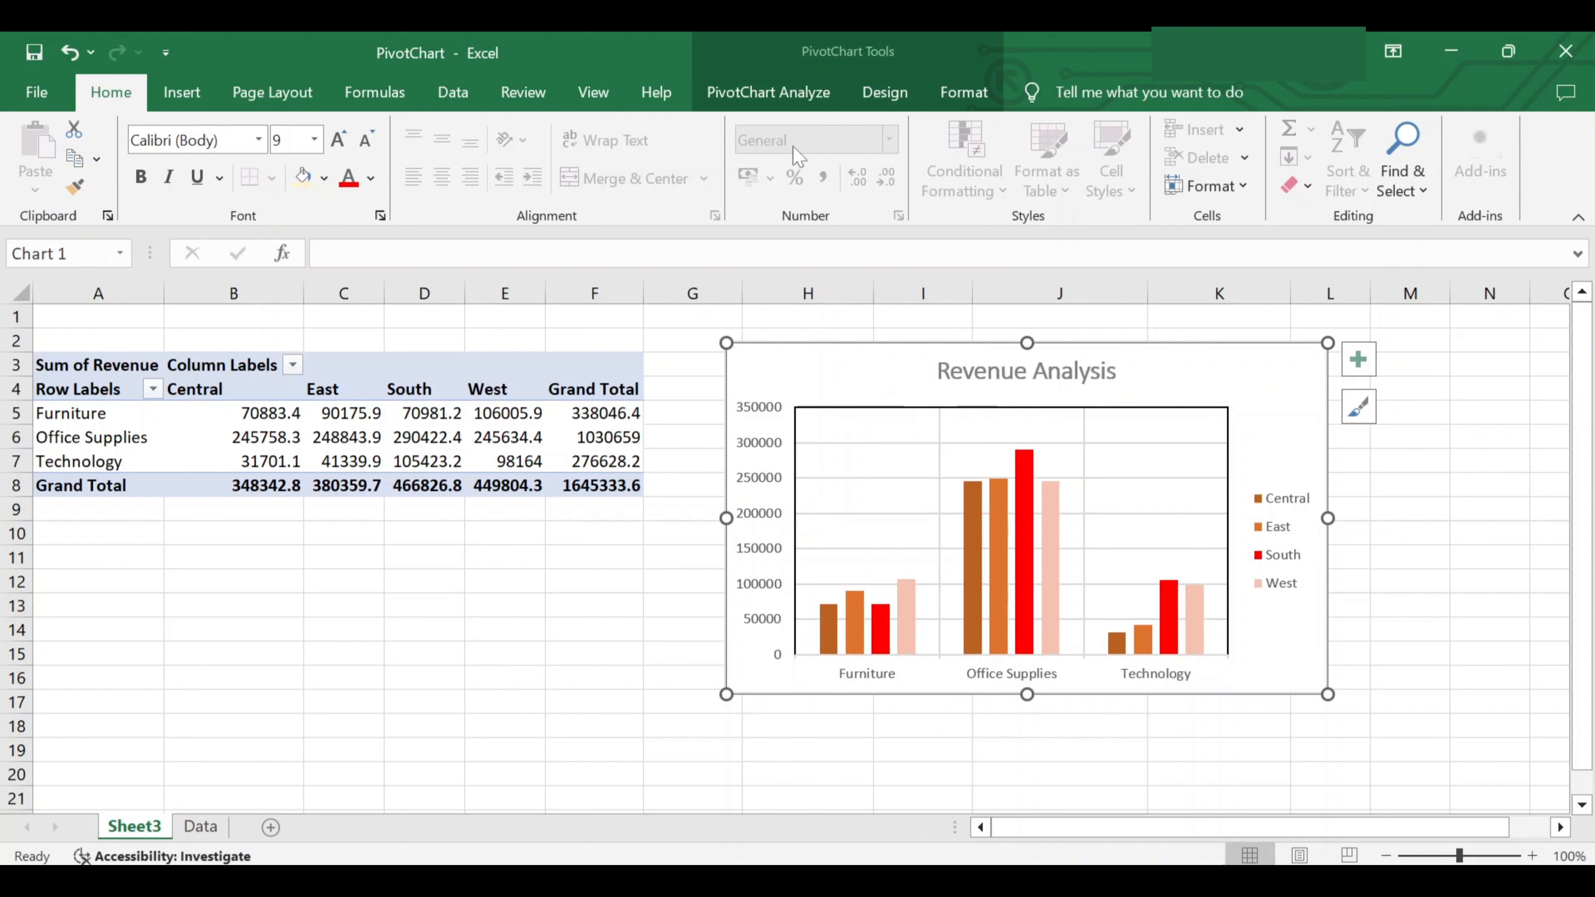
{"action": "left_click", "coordinate": [757, 99]}
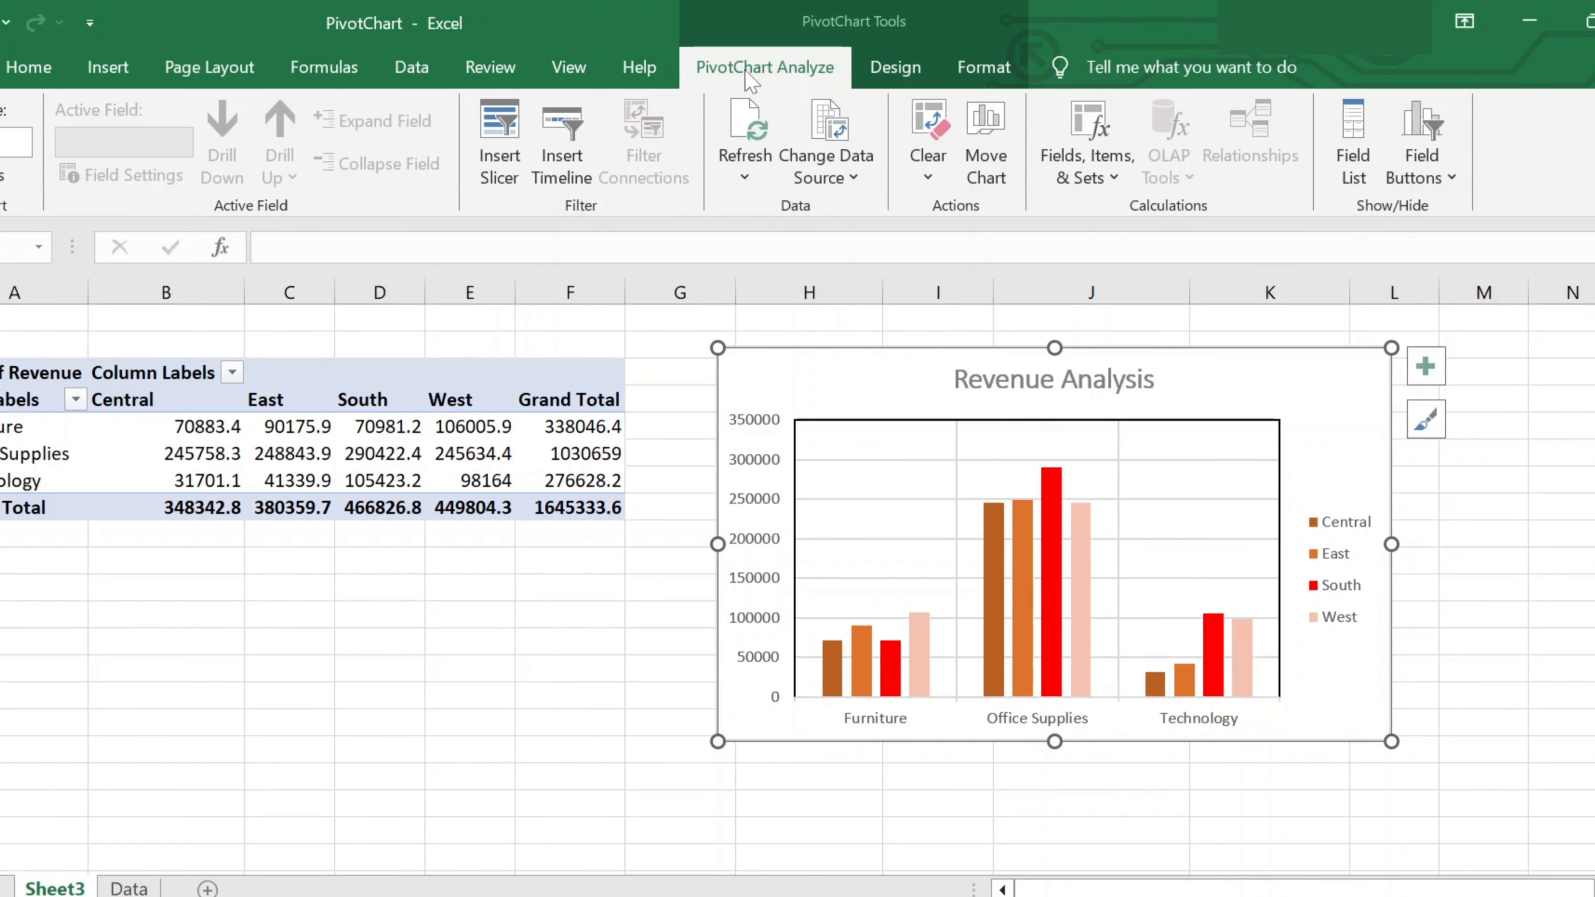
{"action": "left_click", "coordinate": [753, 182]}
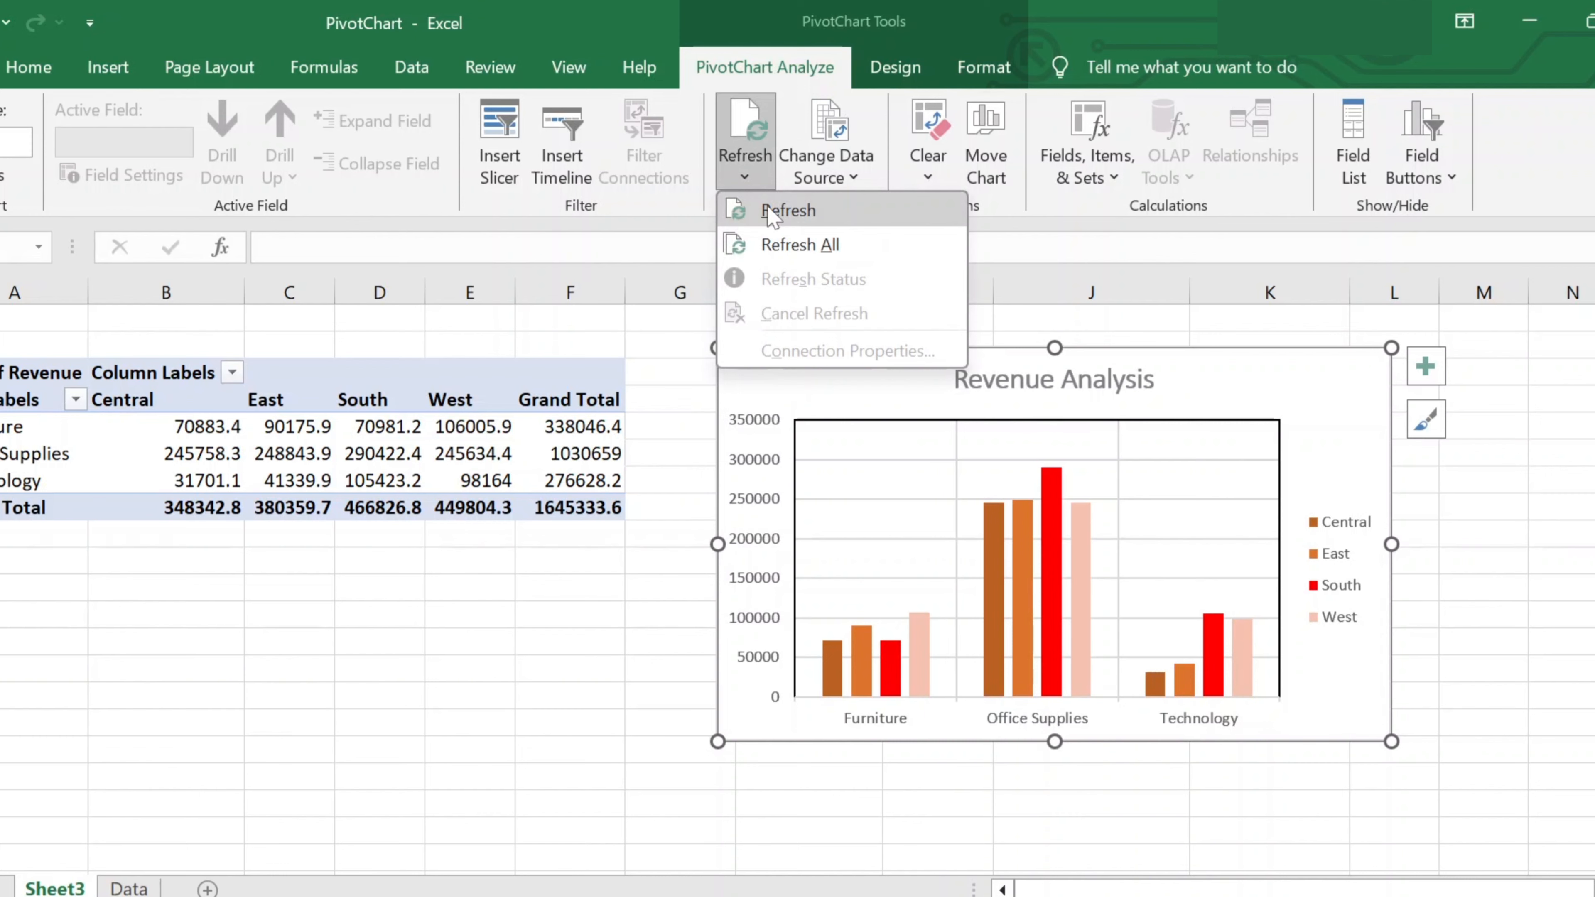
{"action": "left_click", "coordinate": [769, 217]}
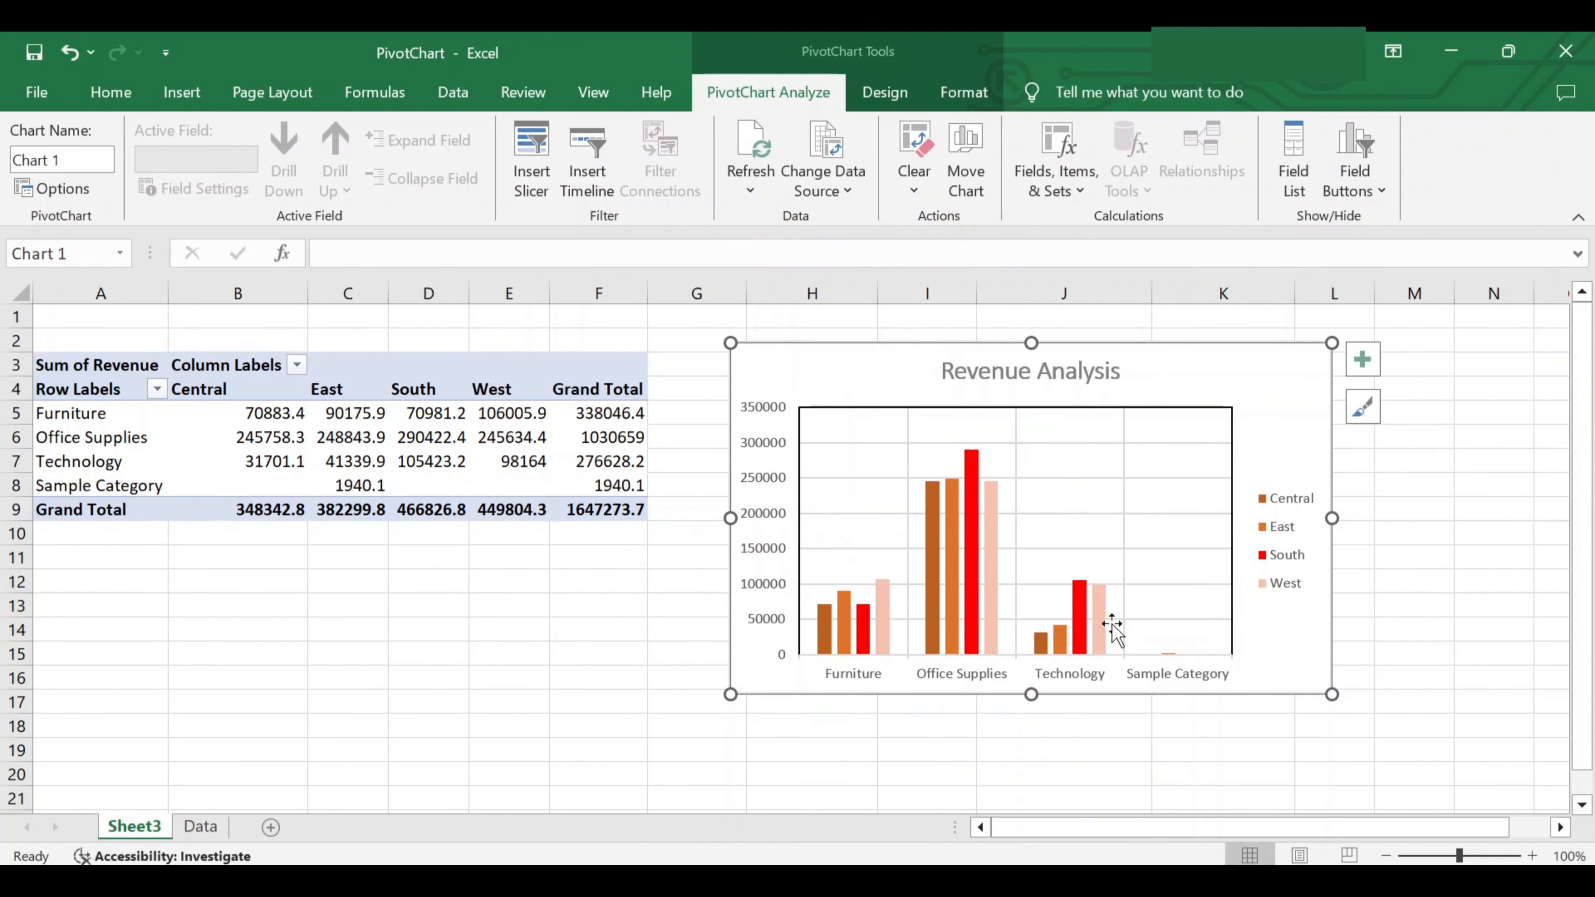